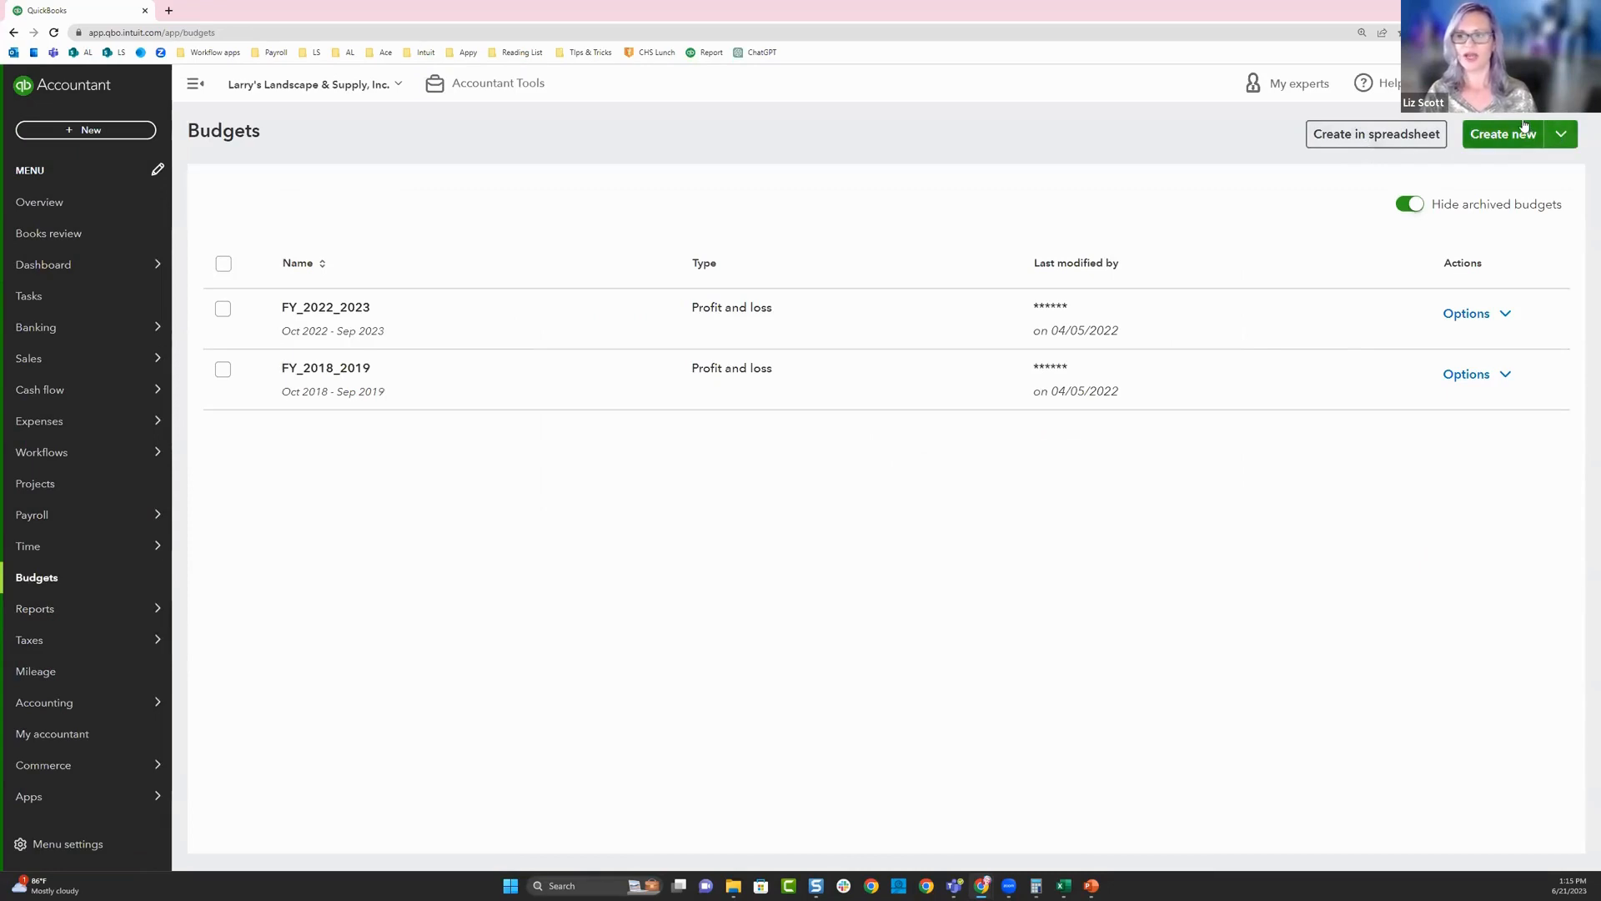
# - Launch Spreadsheet Sync for the company and allow the browser to open it in Excel
pyautogui.click(1507, 84)
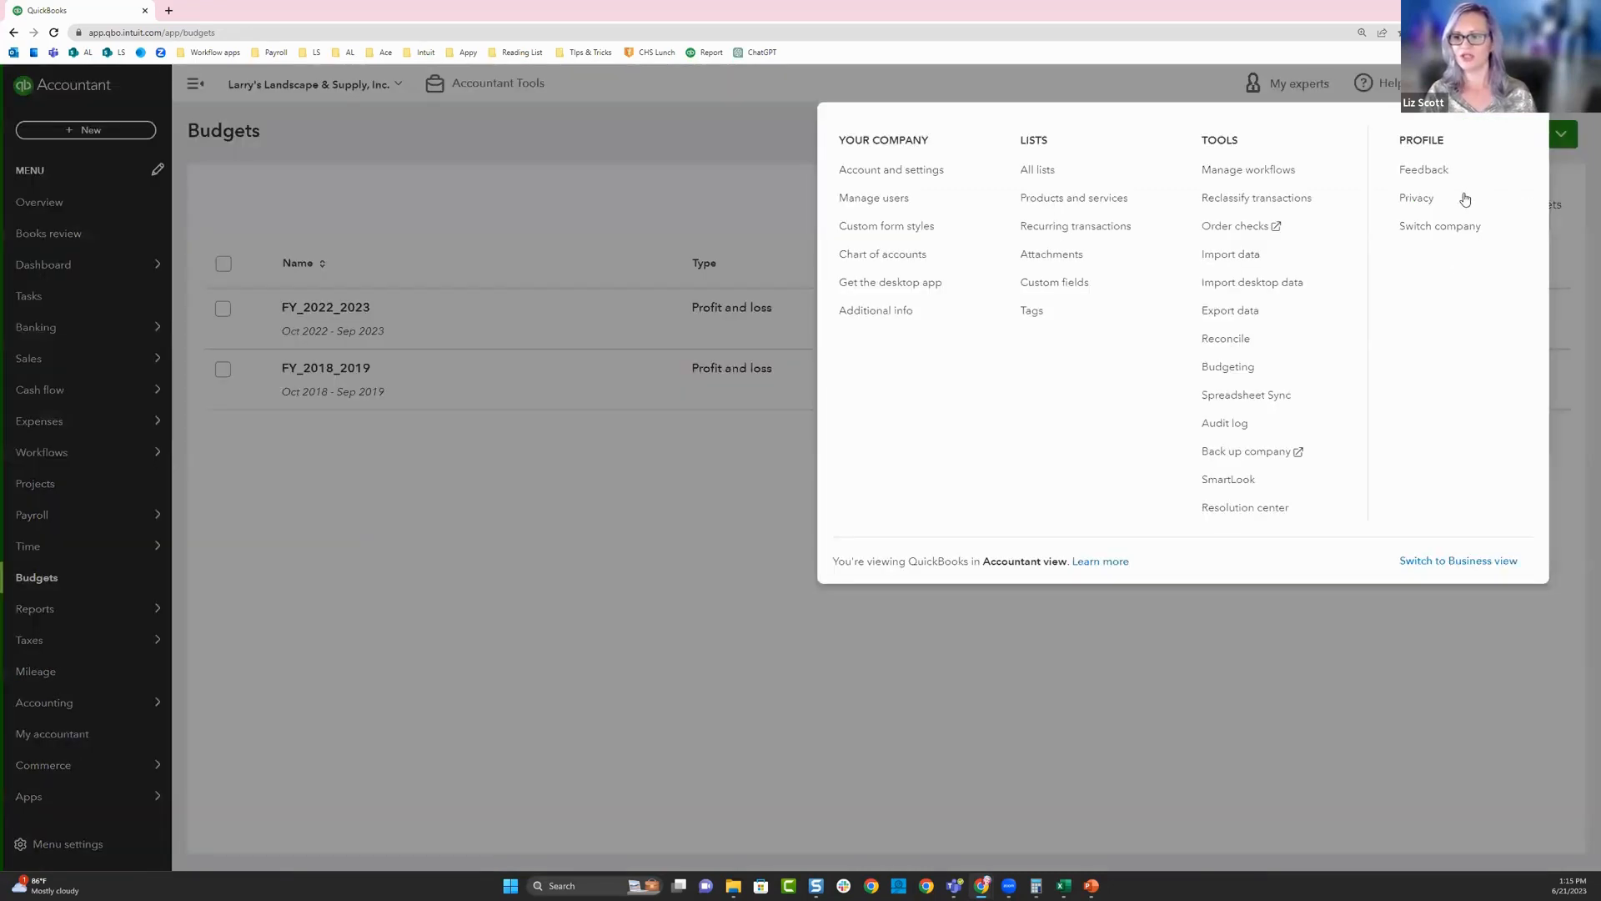
pyautogui.click(1263, 396)
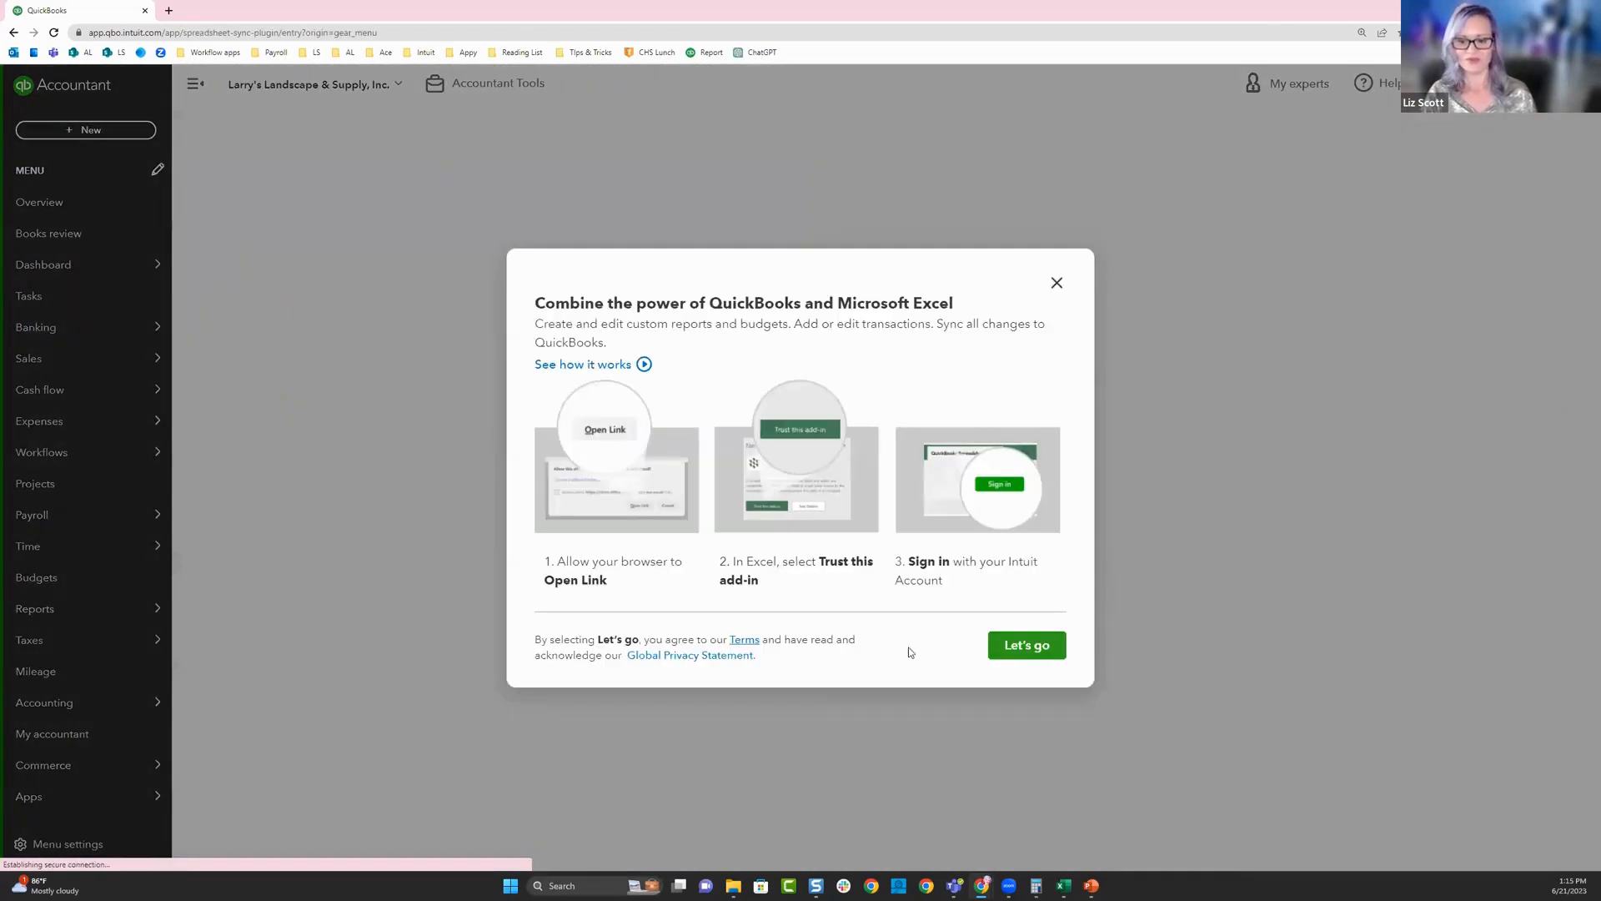
pyautogui.click(1013, 647)
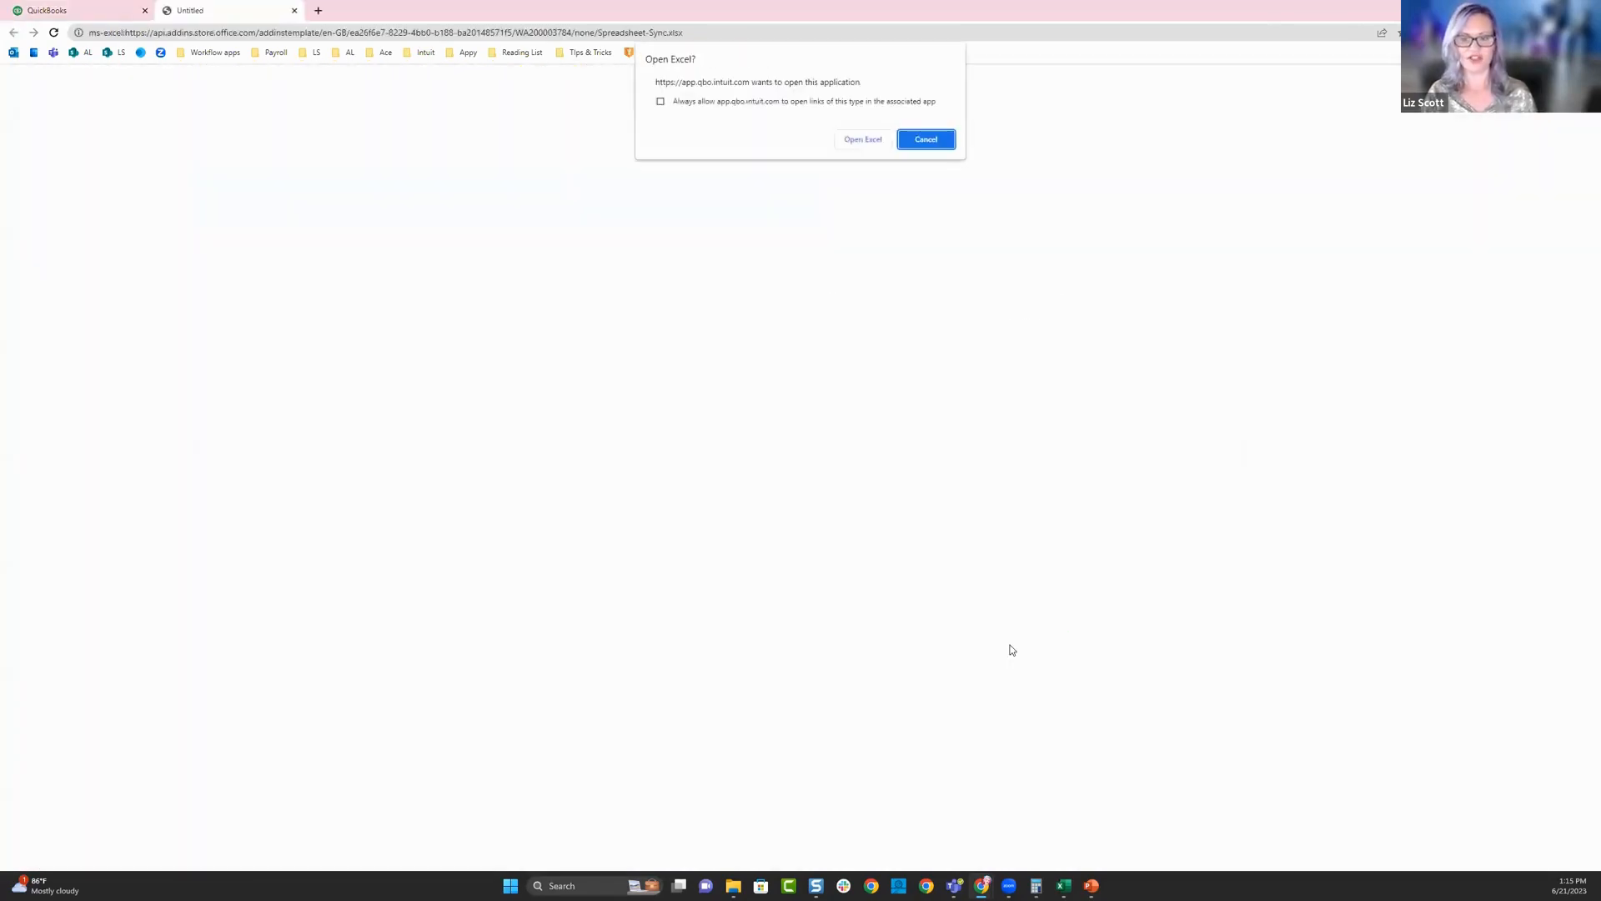
pyautogui.click(863, 139)
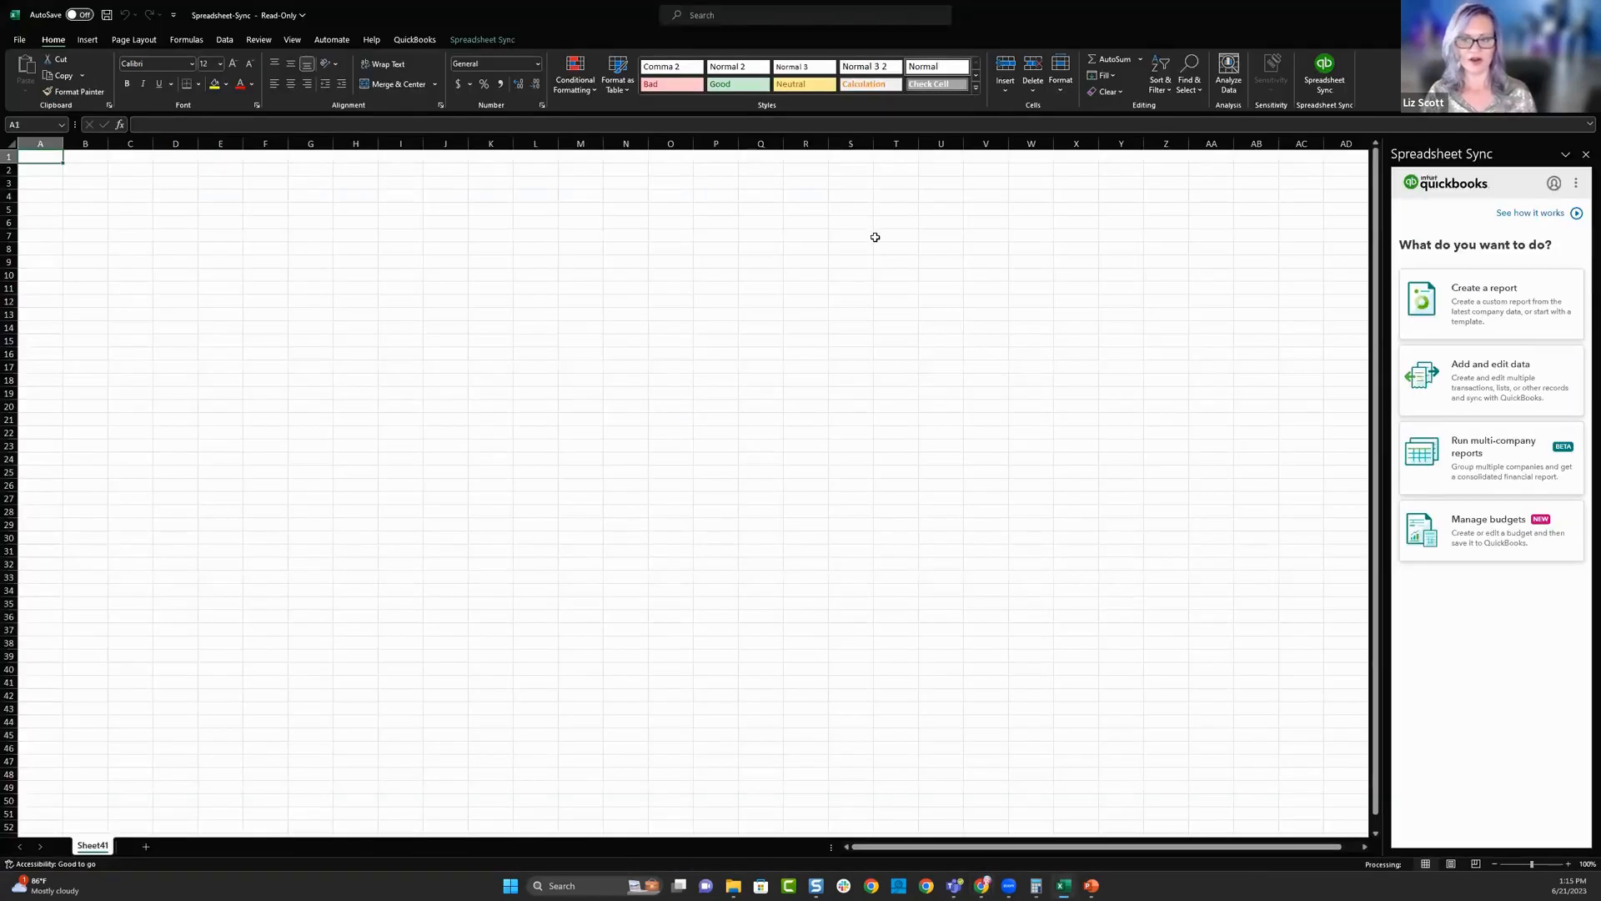
# - Set up a new budget named Test for Larry's Landscape & Supply, Inc. with the period FY 2024 (Jan 2024 - Dec 2024)
pyautogui.click(1488, 545)
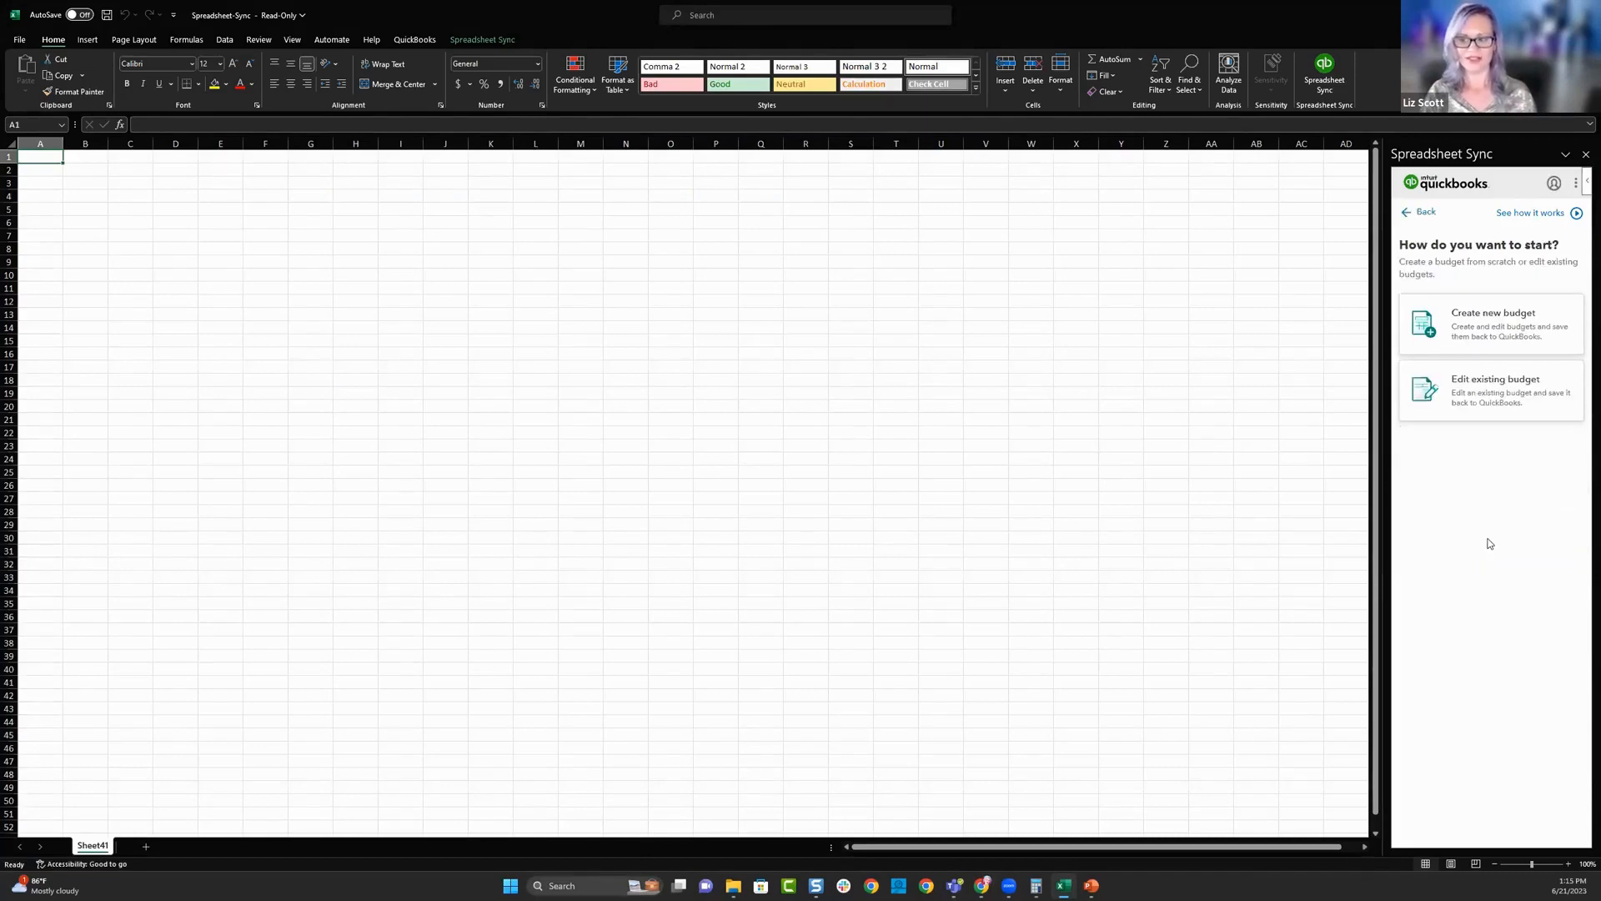
pyautogui.click(1474, 326)
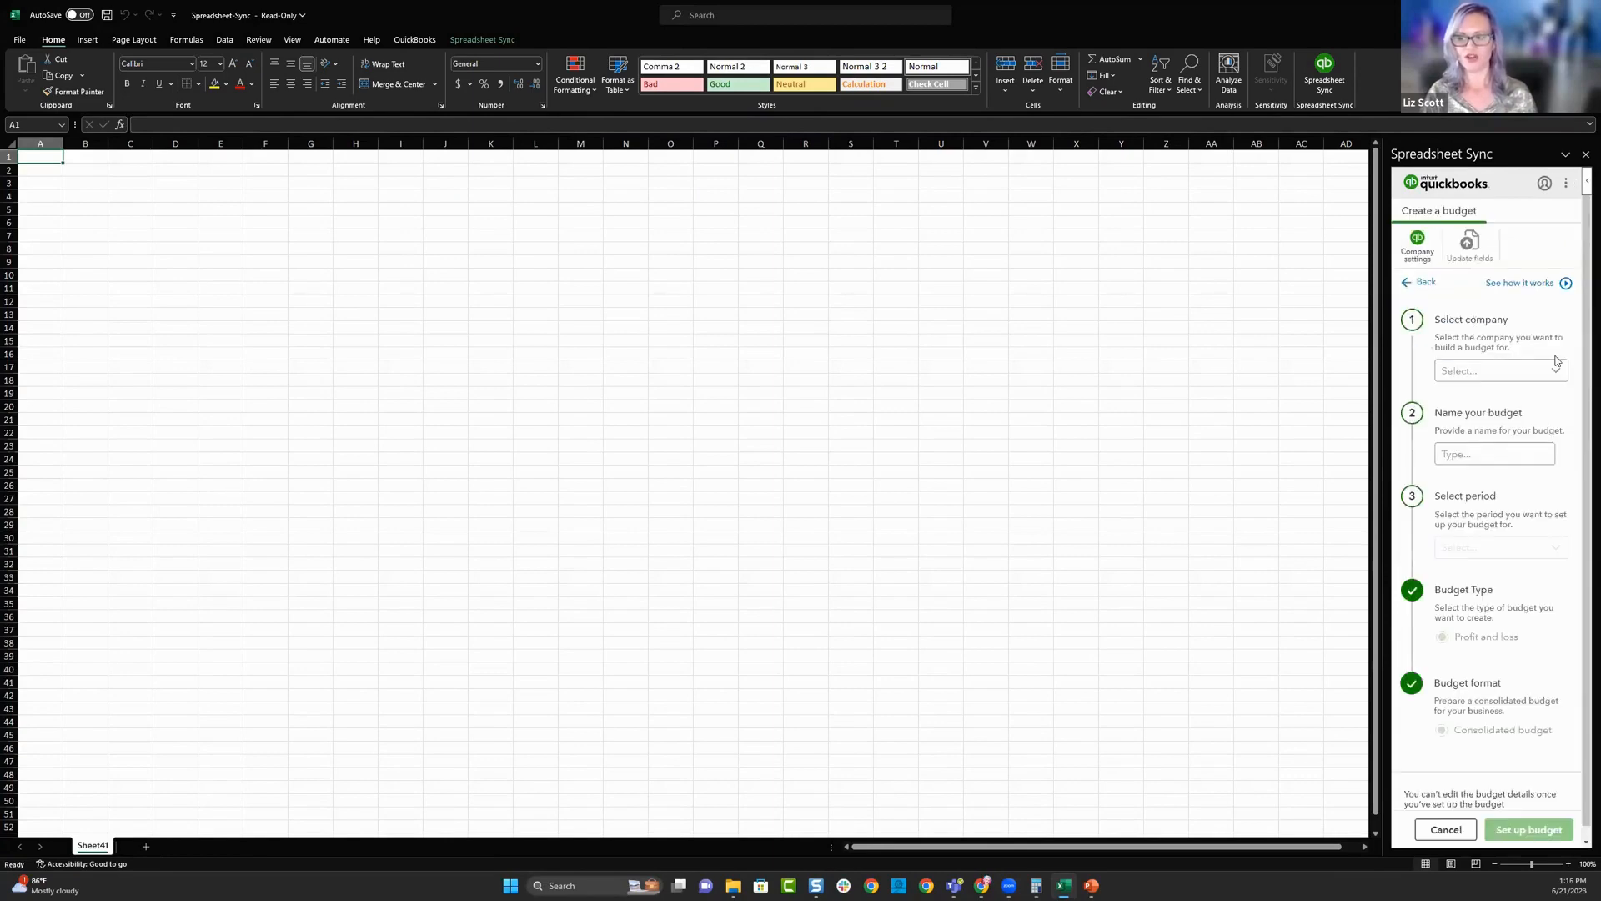
pyautogui.click(1556, 371)
pyautogui.click(1518, 397)
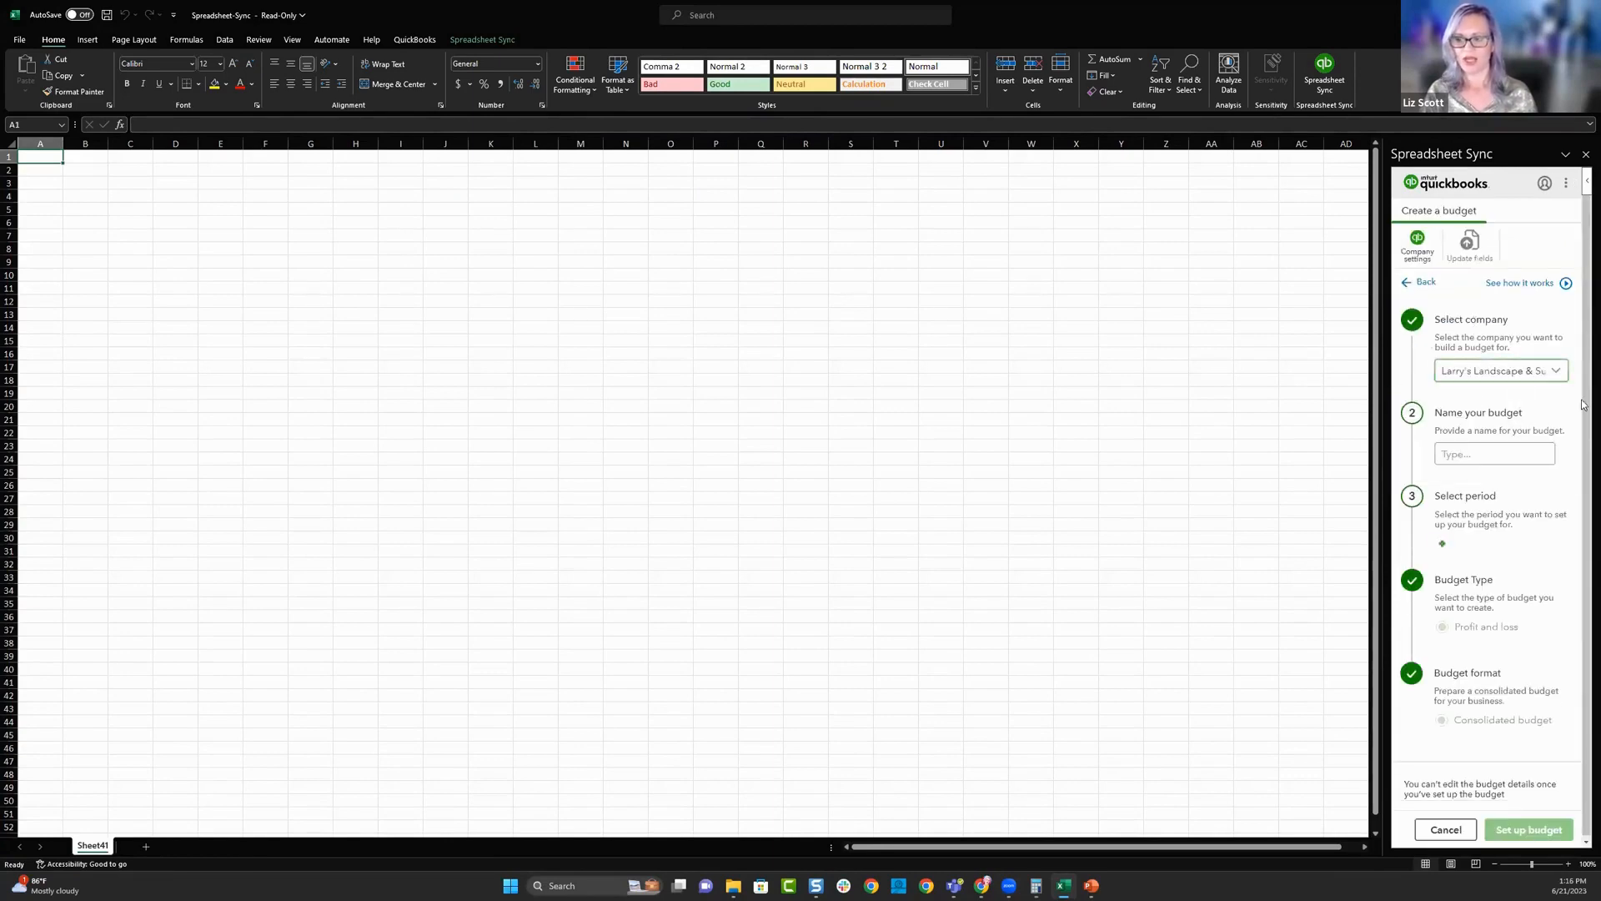
pyautogui.click(1468, 454)
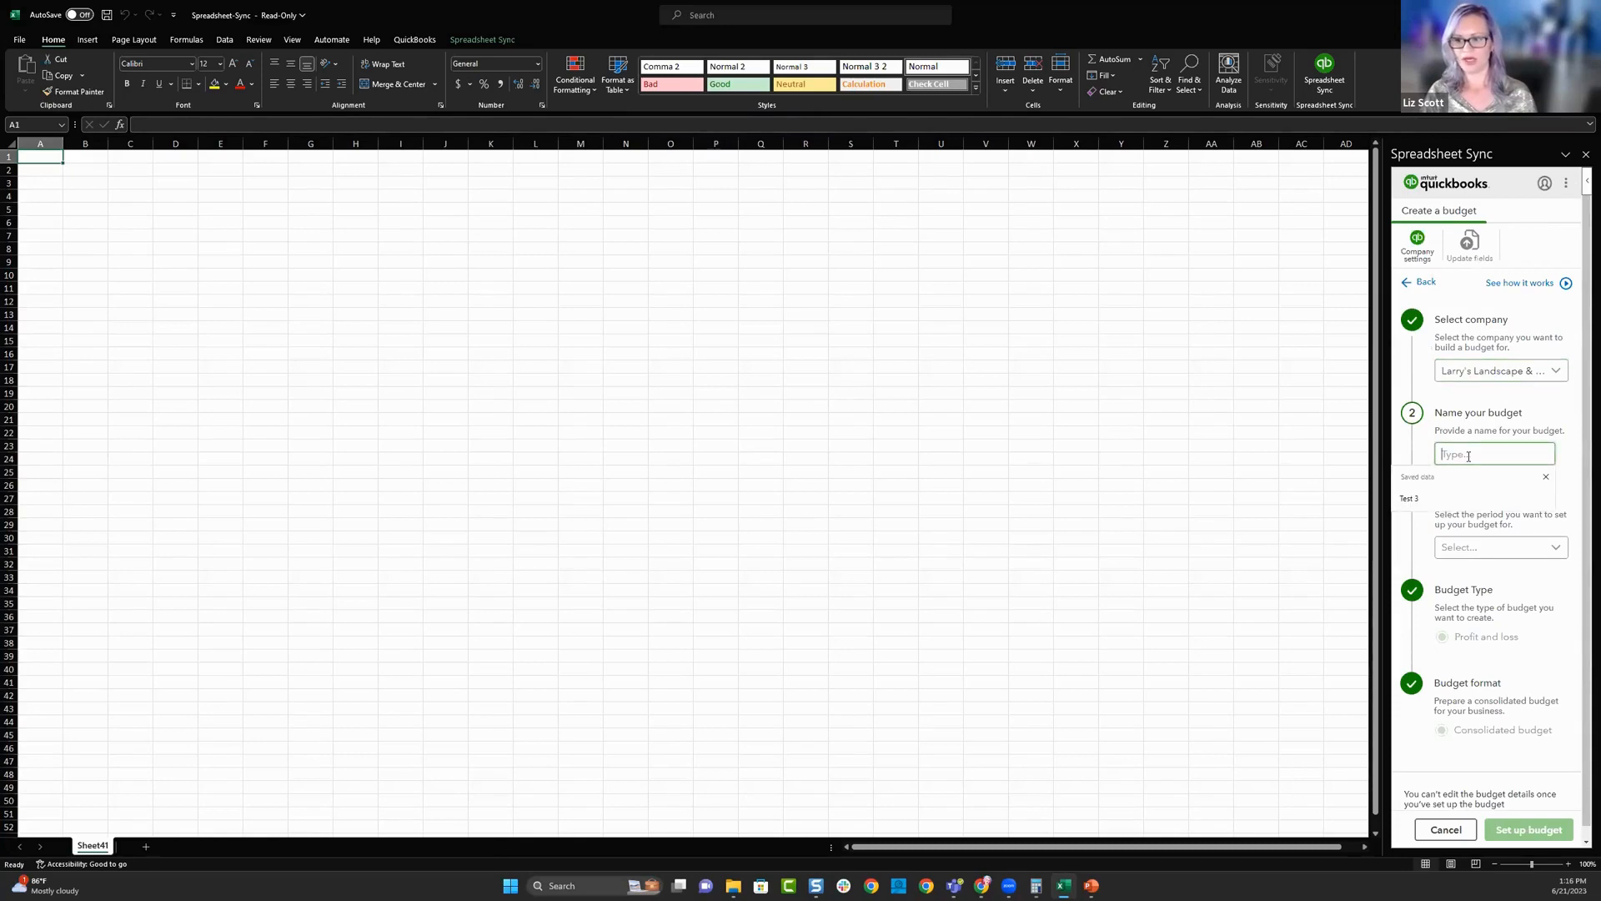
pyautogui.write('Test')
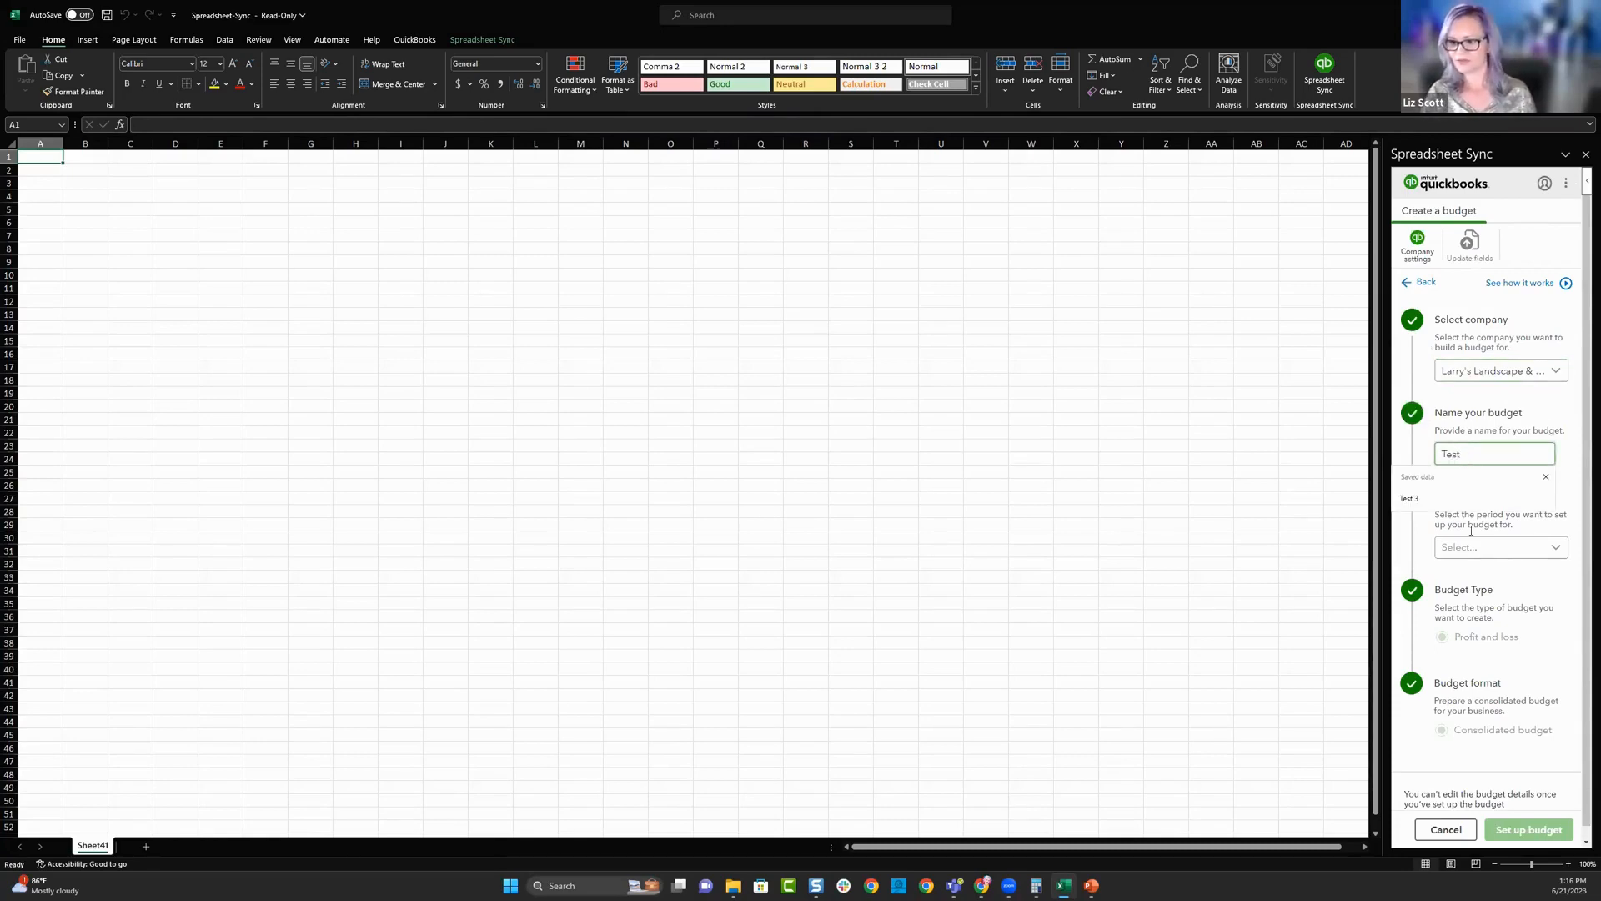
pyautogui.click(1493, 547)
pyautogui.click(1484, 602)
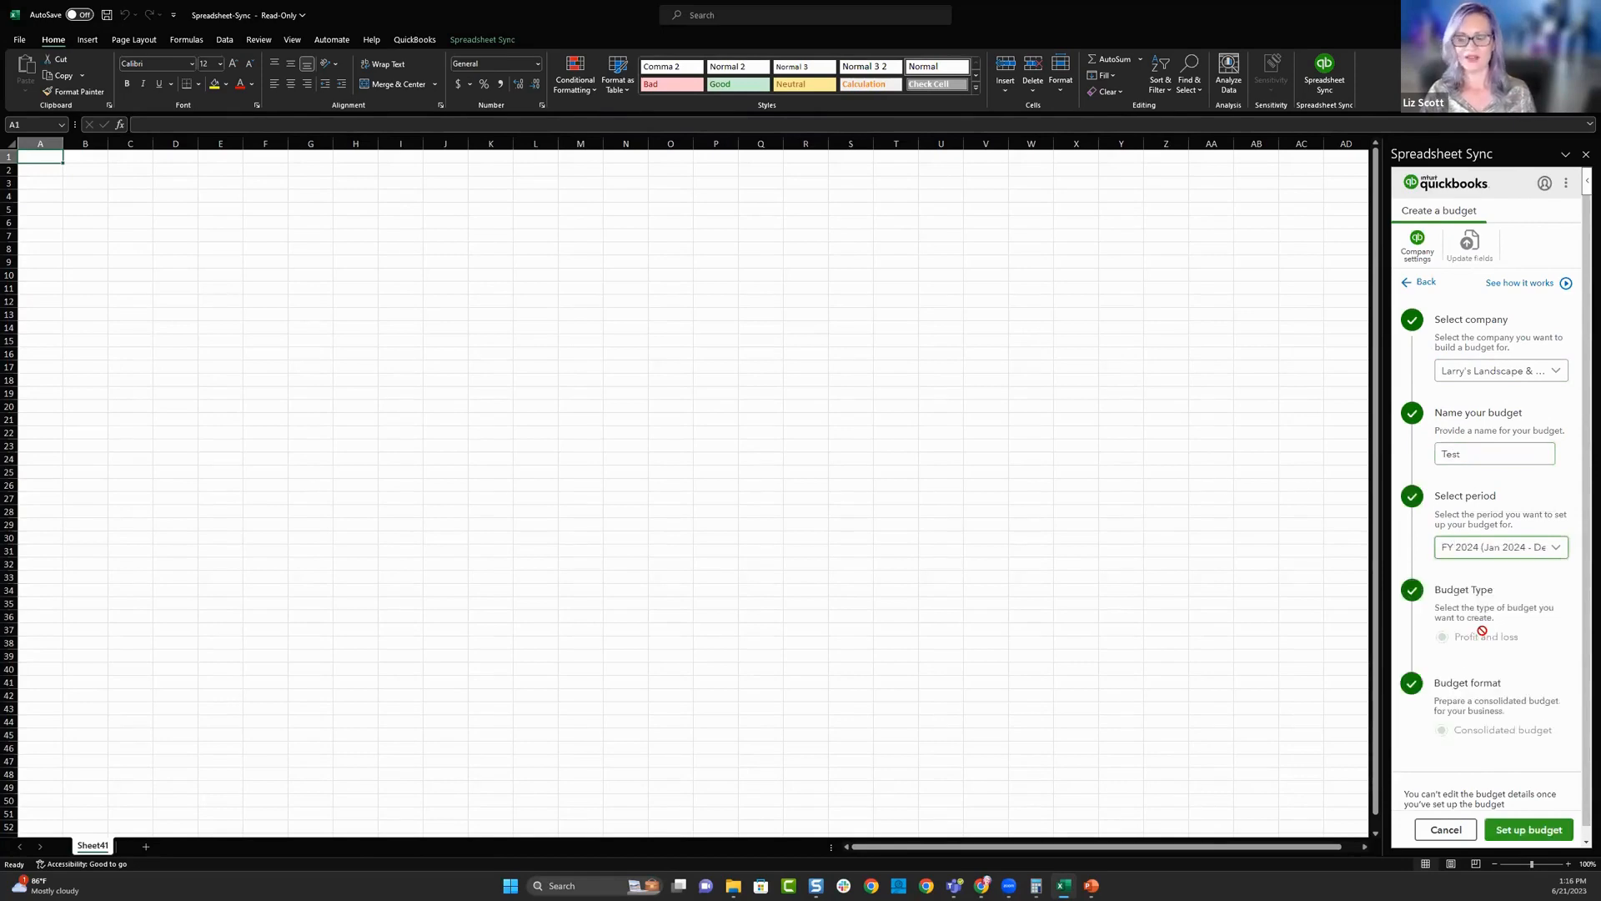
pyautogui.click(1529, 831)
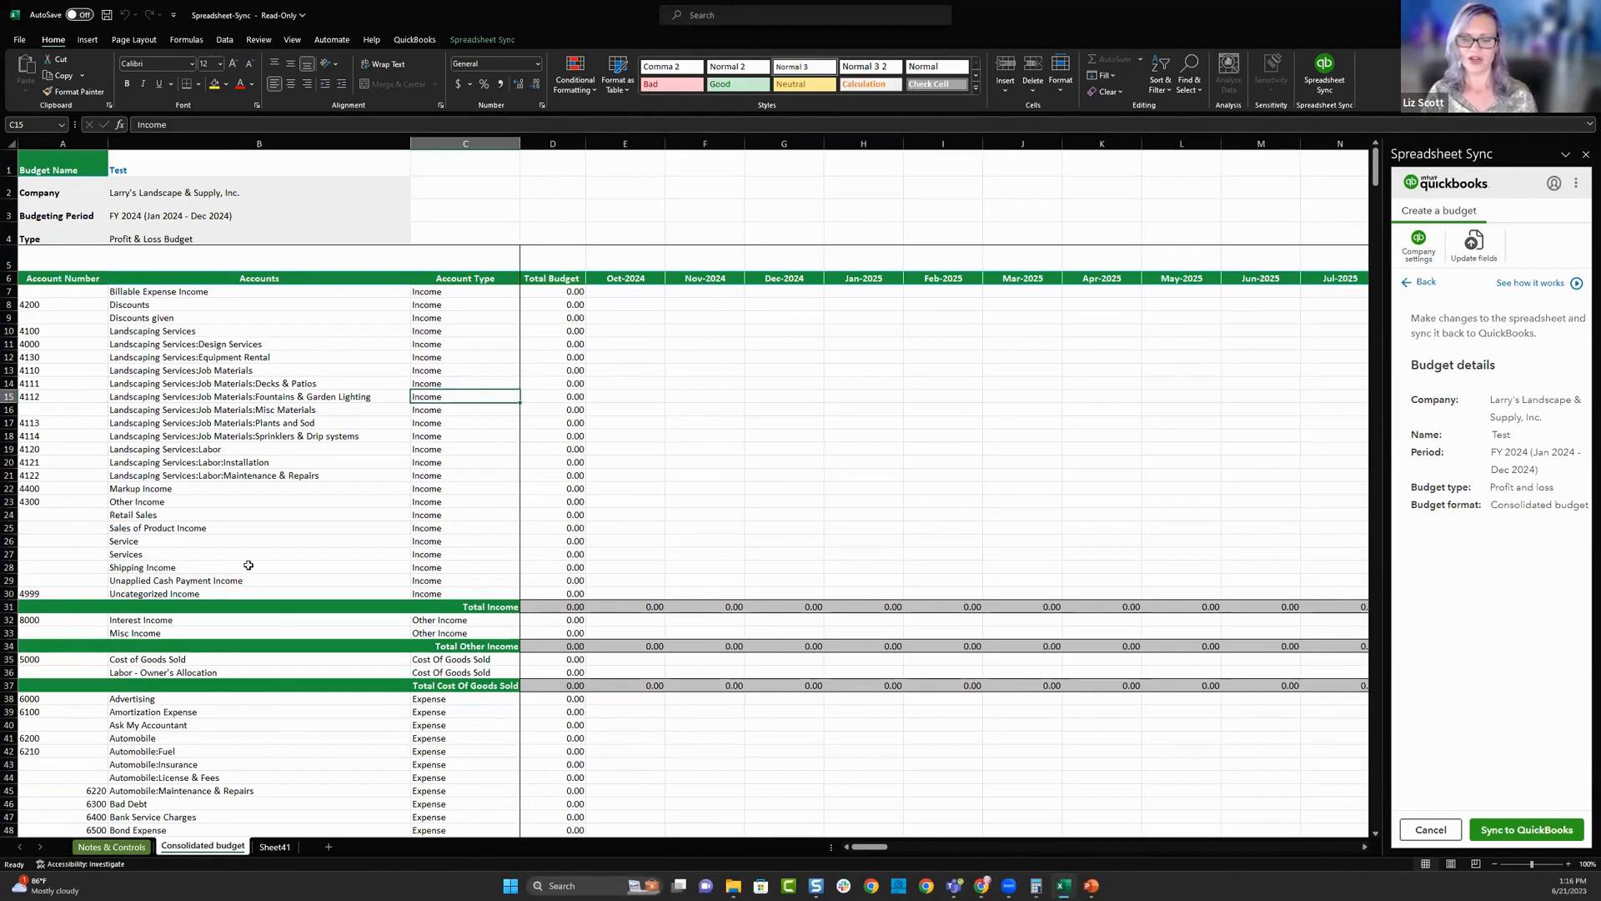
# - Enter Oct-2024 budget amounts of 10 for Billable Expense Income and 10000 for Landscaping Services:Labor
pyautogui.click(622, 292)
pyautogui.click(641, 305)
pyautogui.click(650, 331)
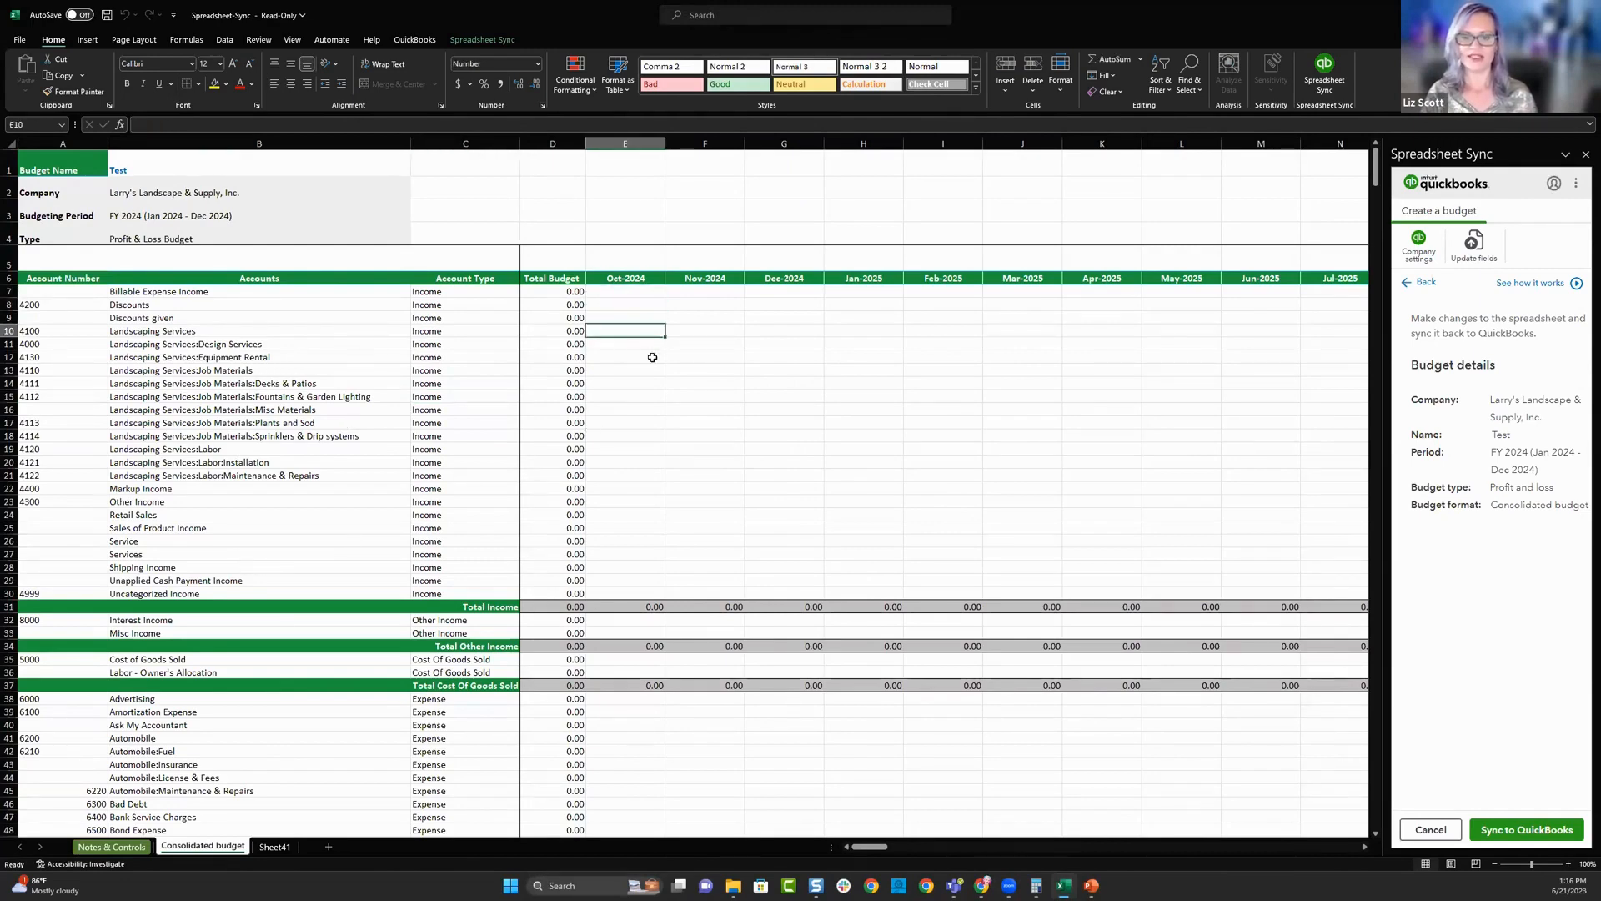
pyautogui.click(651, 356)
pyautogui.click(626, 295)
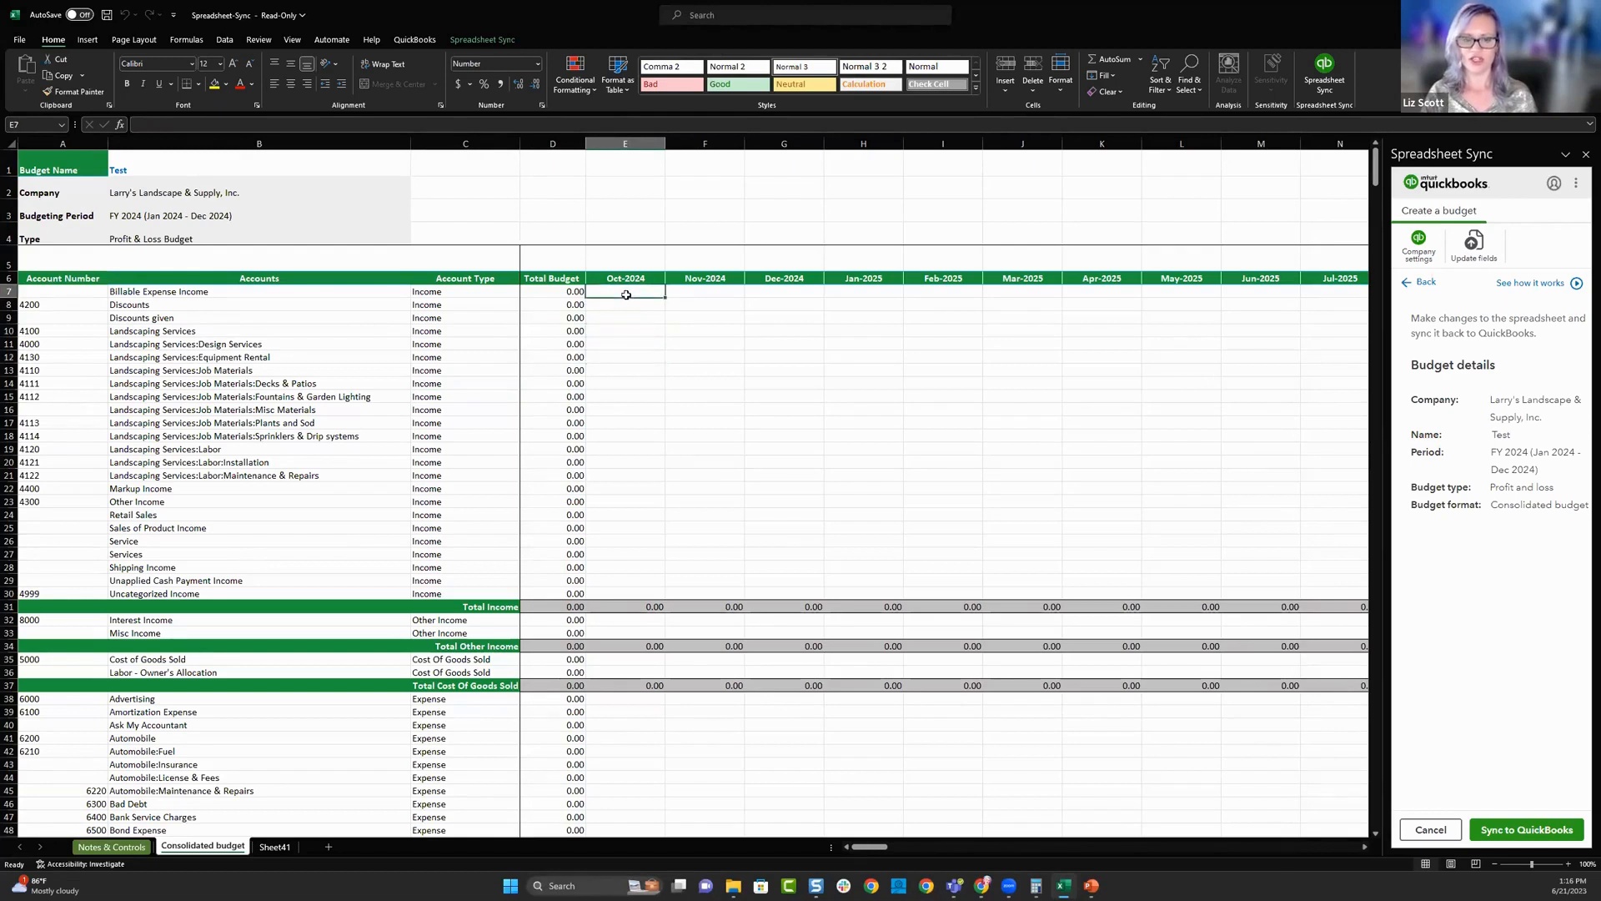
pyautogui.write('10')
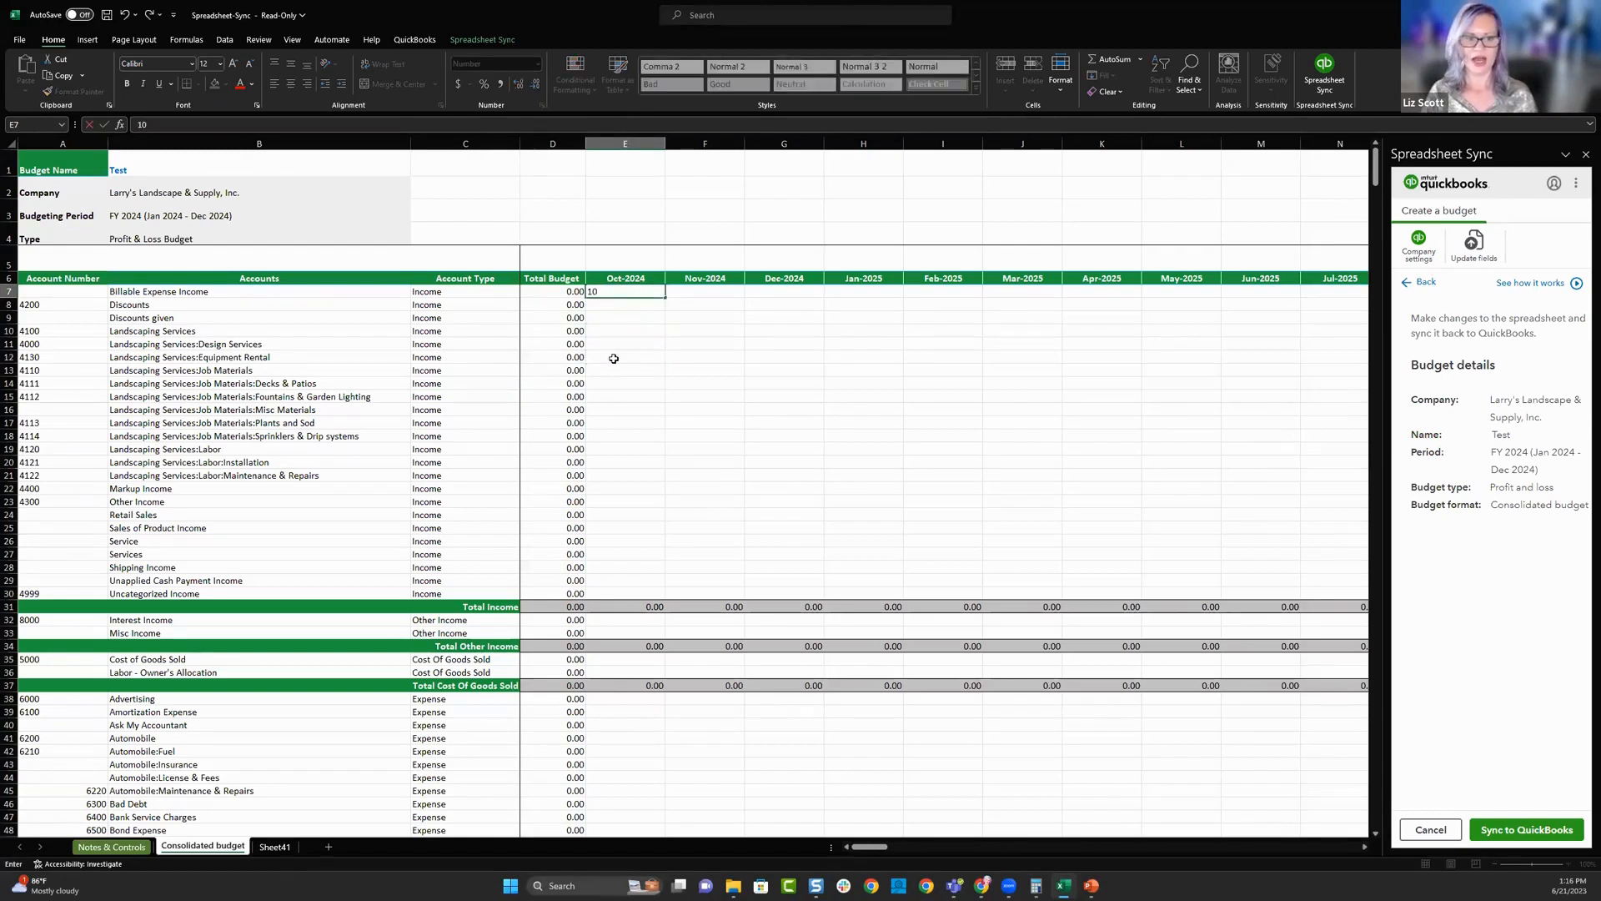
pyautogui.click(614, 357)
pyautogui.click(641, 447)
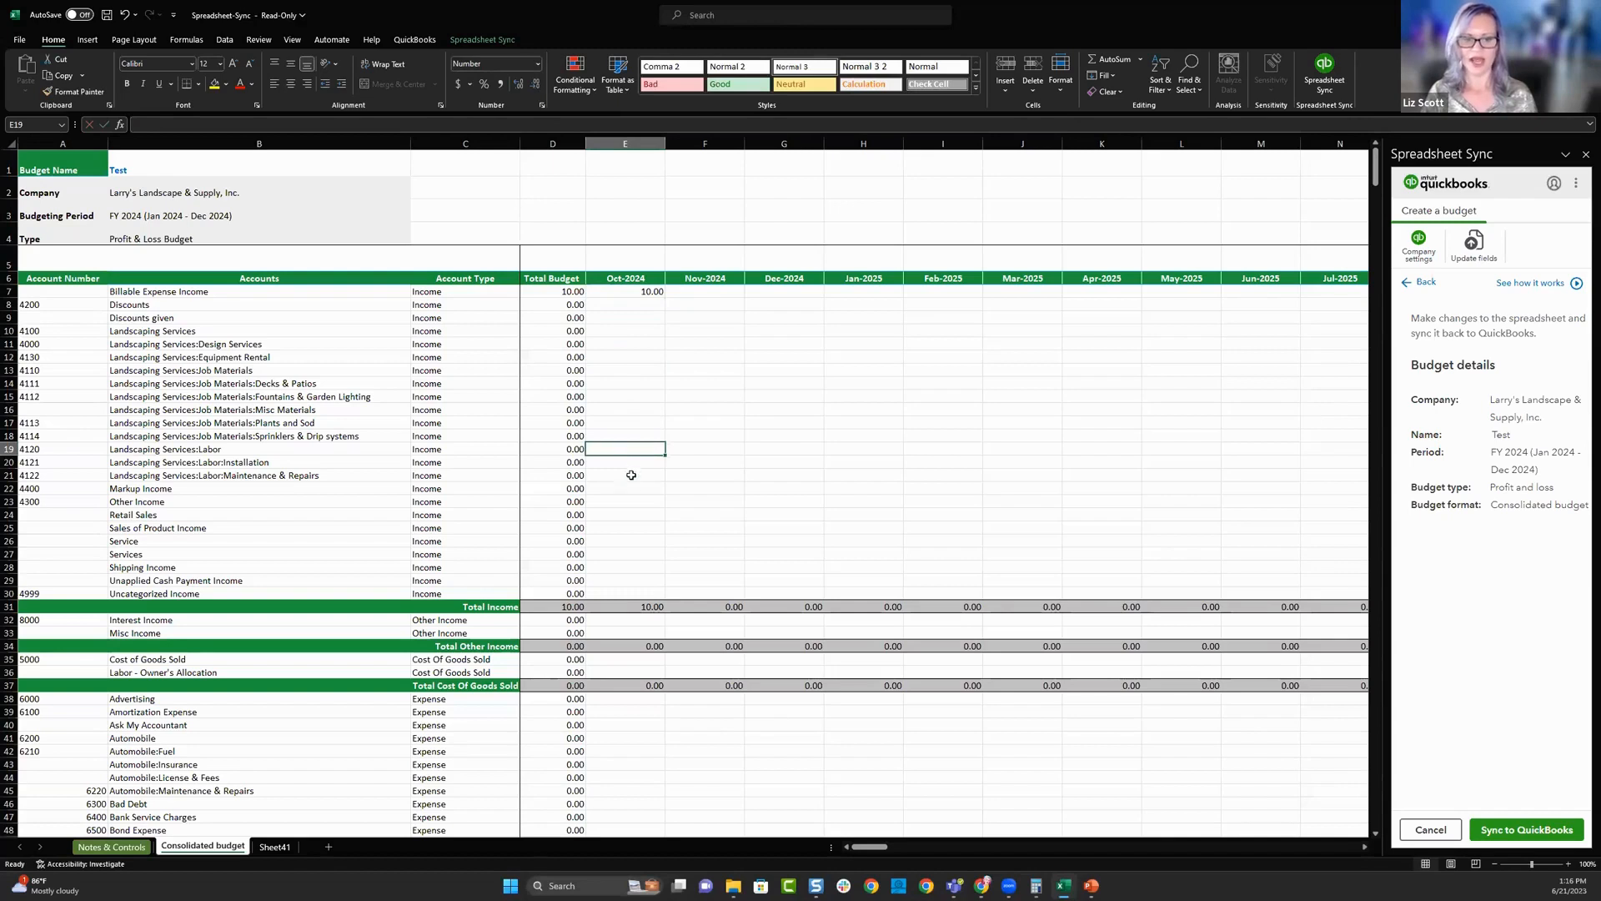
pyautogui.write('10000')
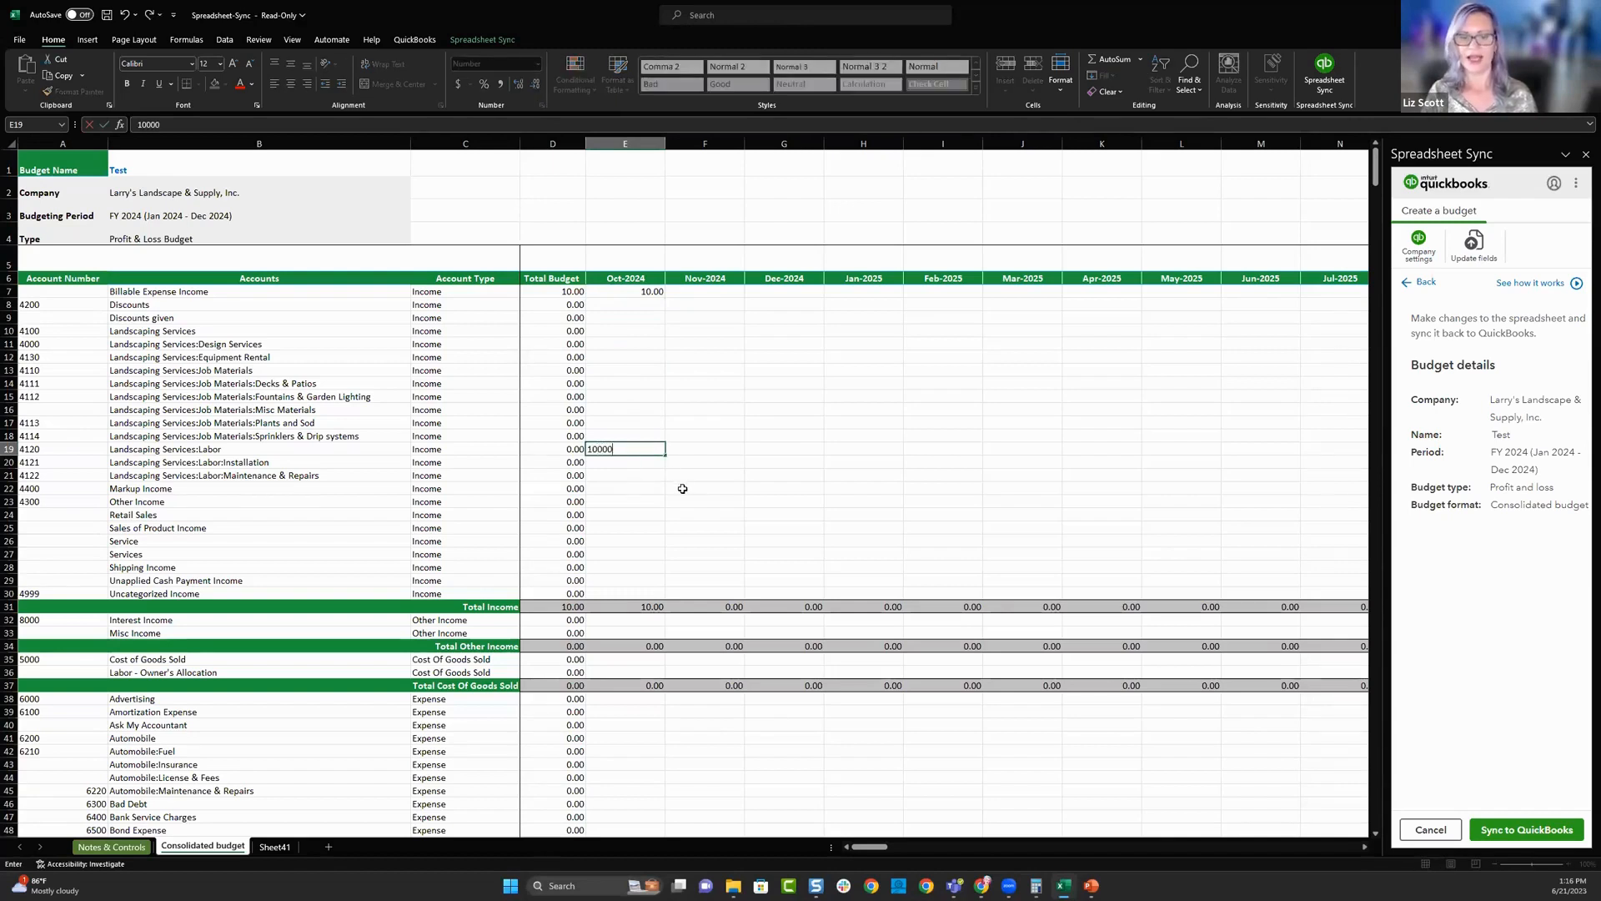
pyautogui.click(699, 492)
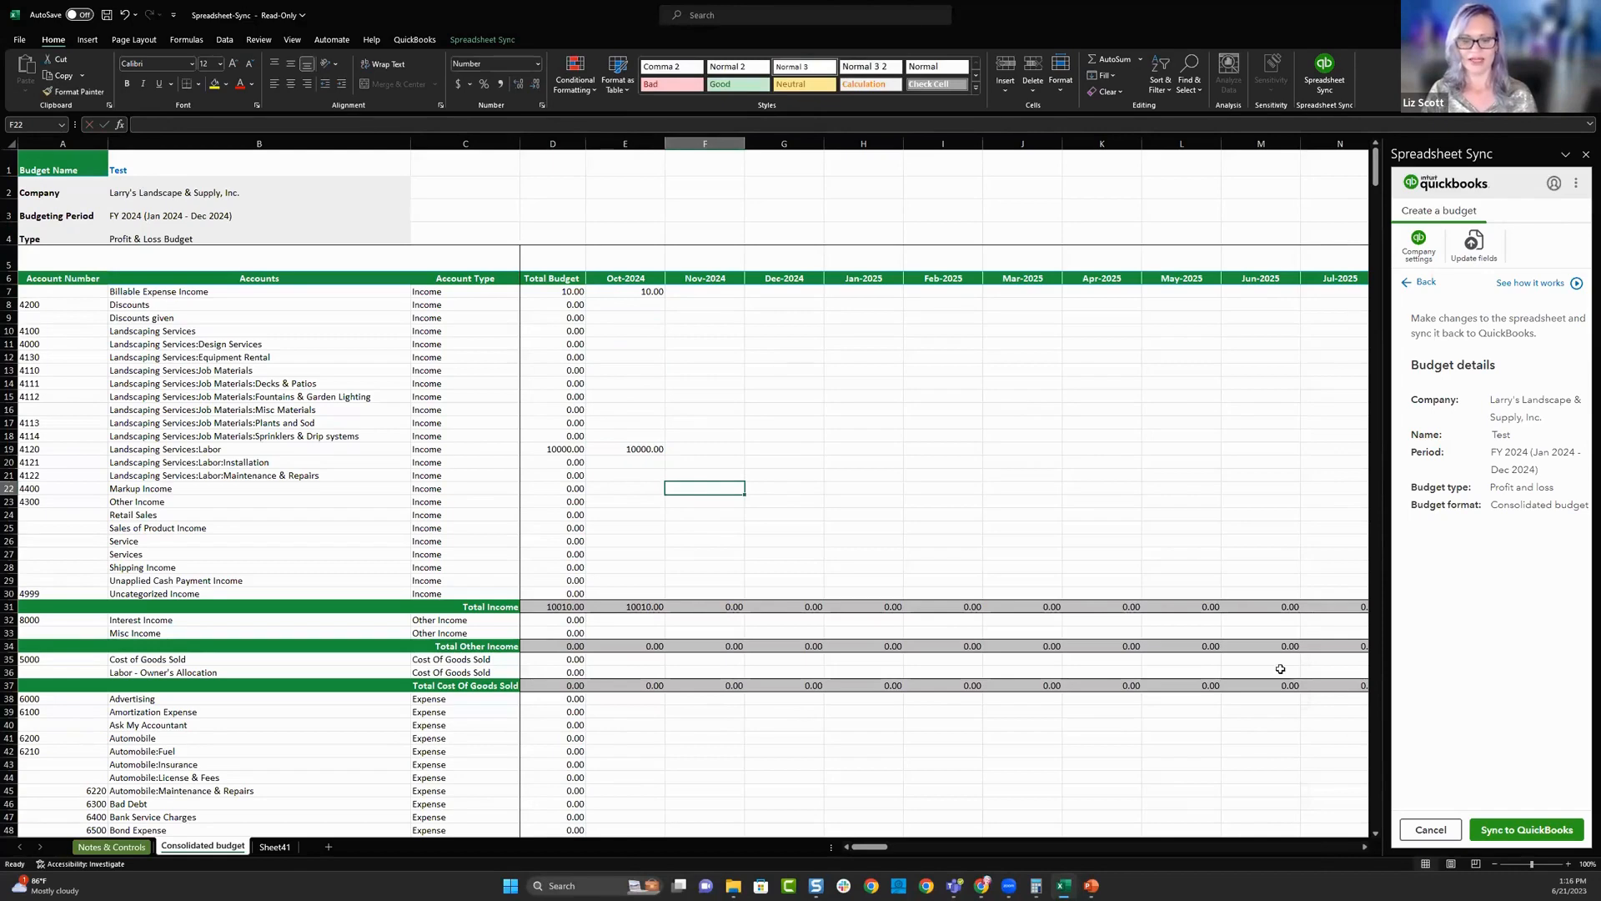
# - Sync the Test budget to QuickBooks, and refresh the Budgets list in the QuickBooks browser window
pyautogui.click(1537, 831)
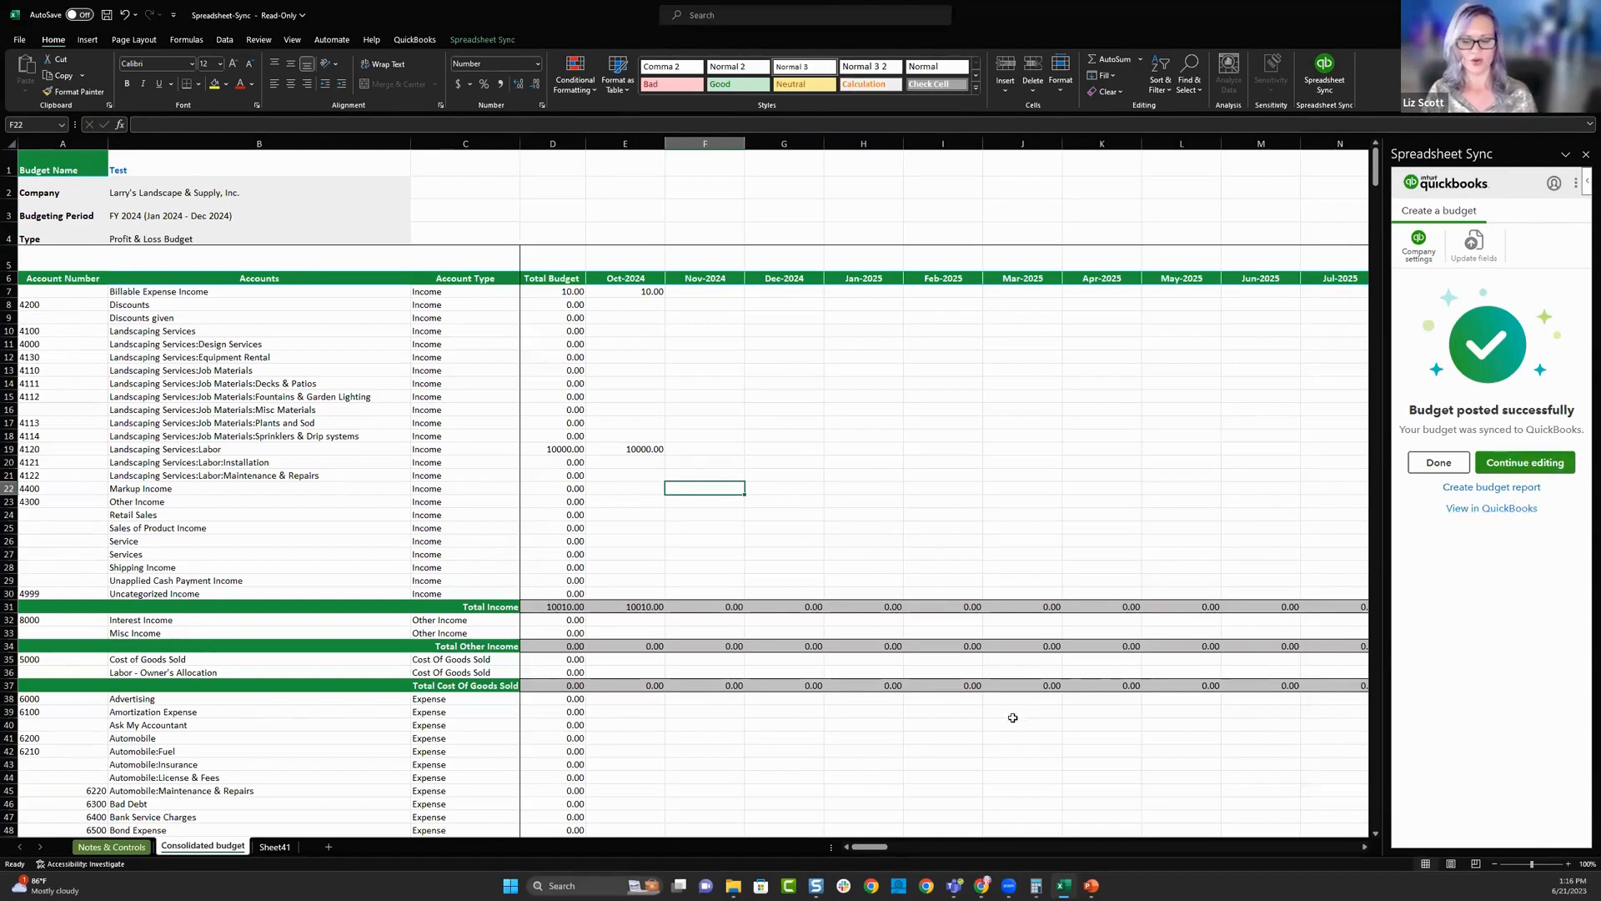
pyautogui.moveTo(984, 884)
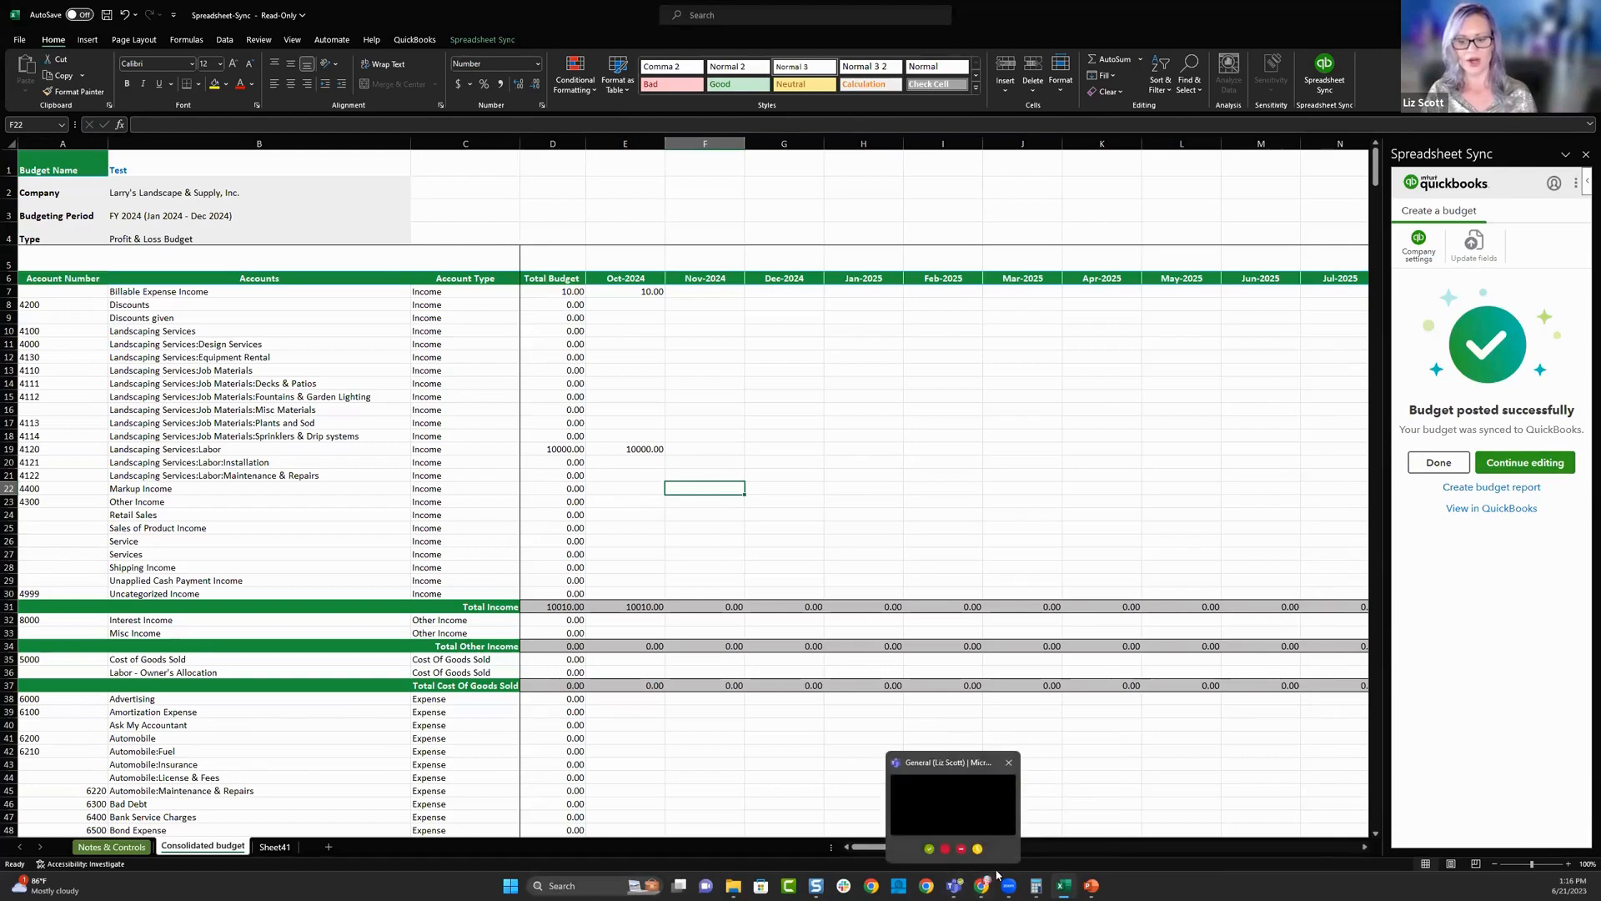
pyautogui.click(1049, 831)
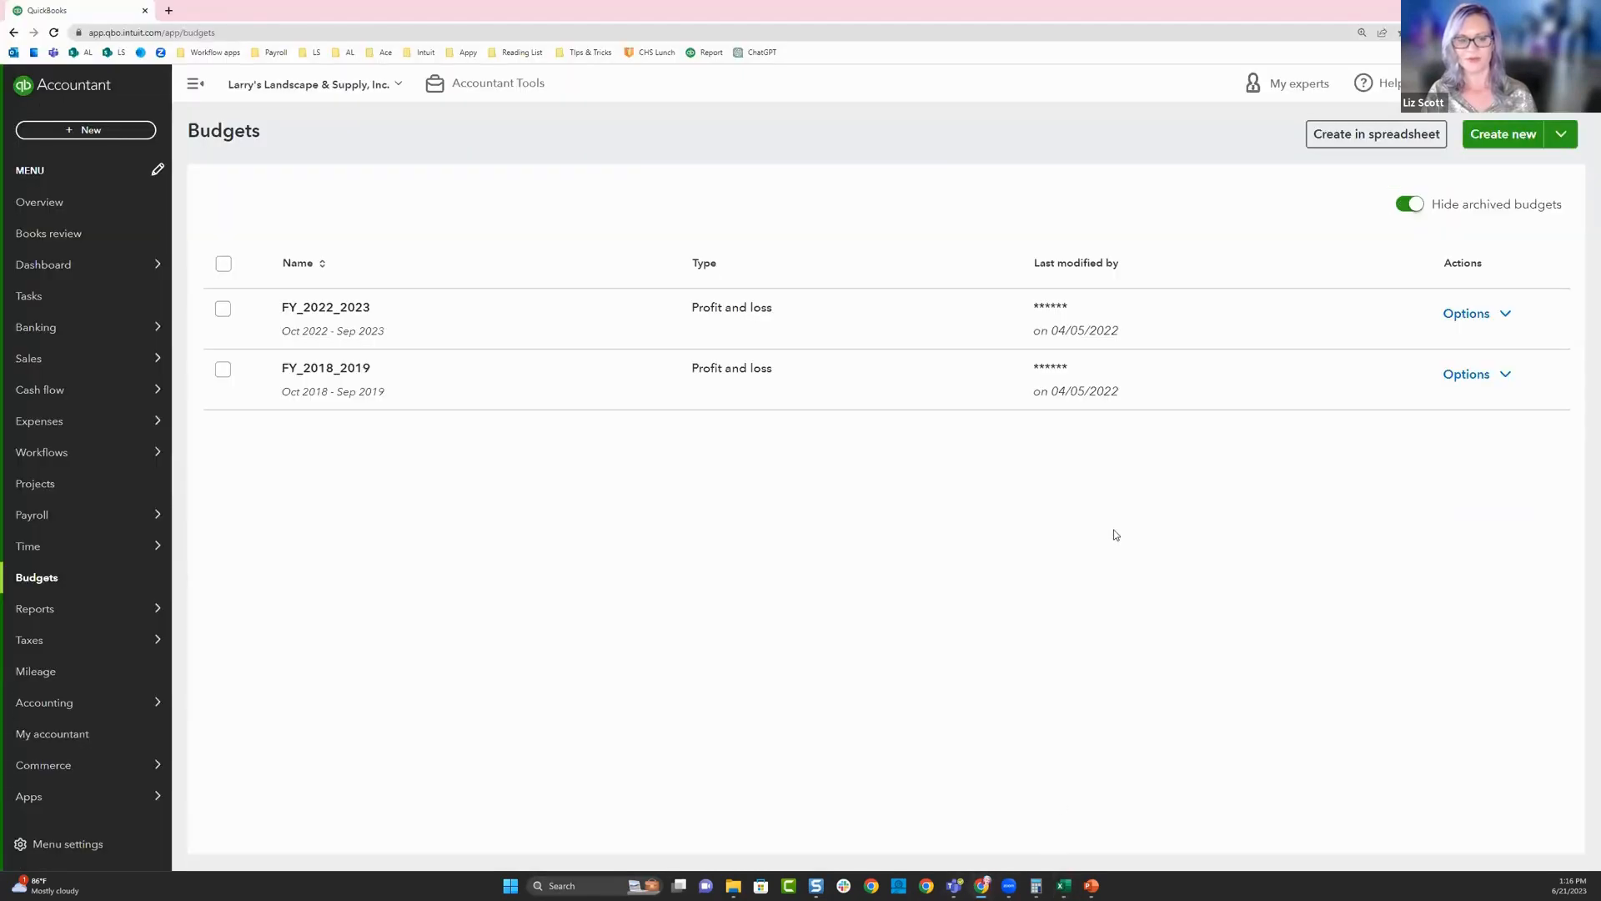
pyautogui.click(55, 33)
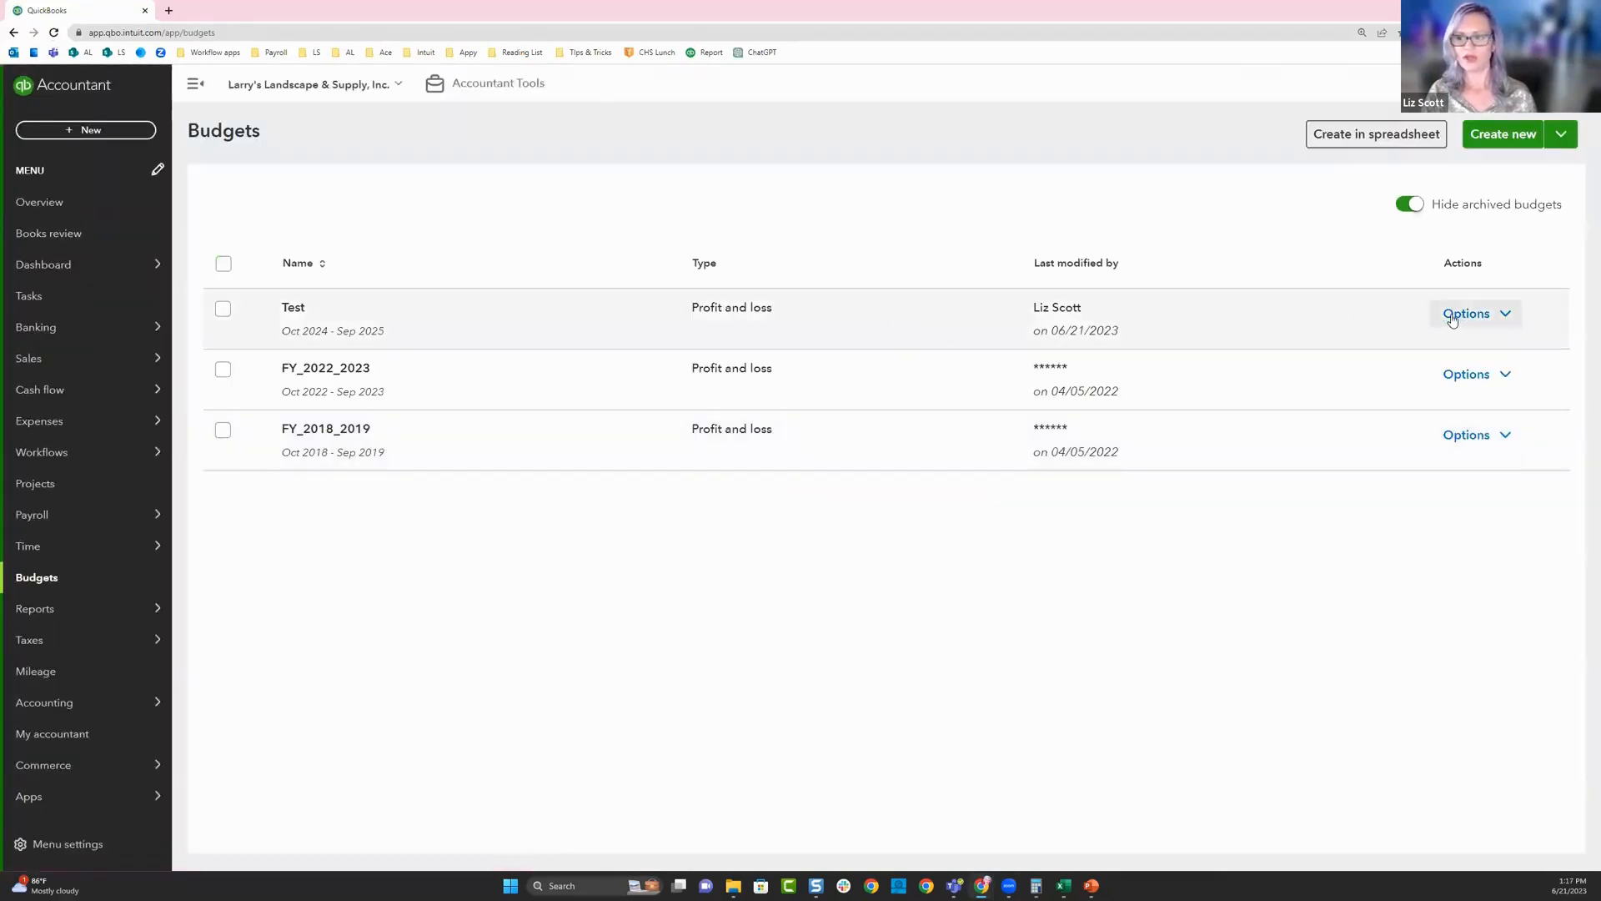
# - Open the Test budget for viewing and editing in QuickBooks and review its monthly income amounts
pyautogui.click(1509, 315)
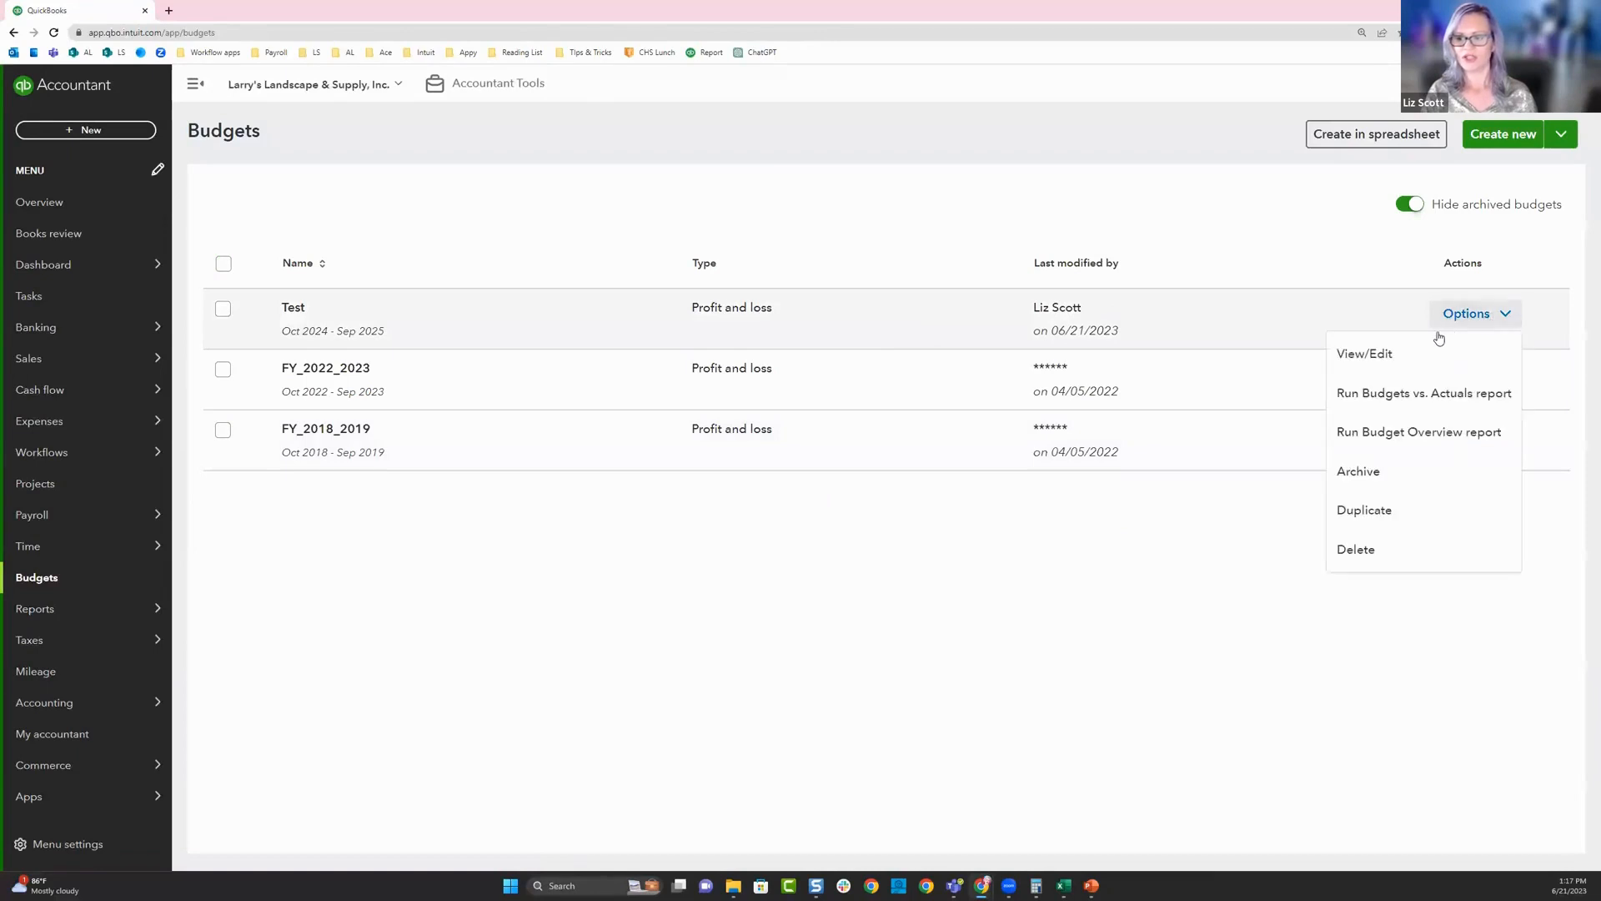
pyautogui.click(1382, 358)
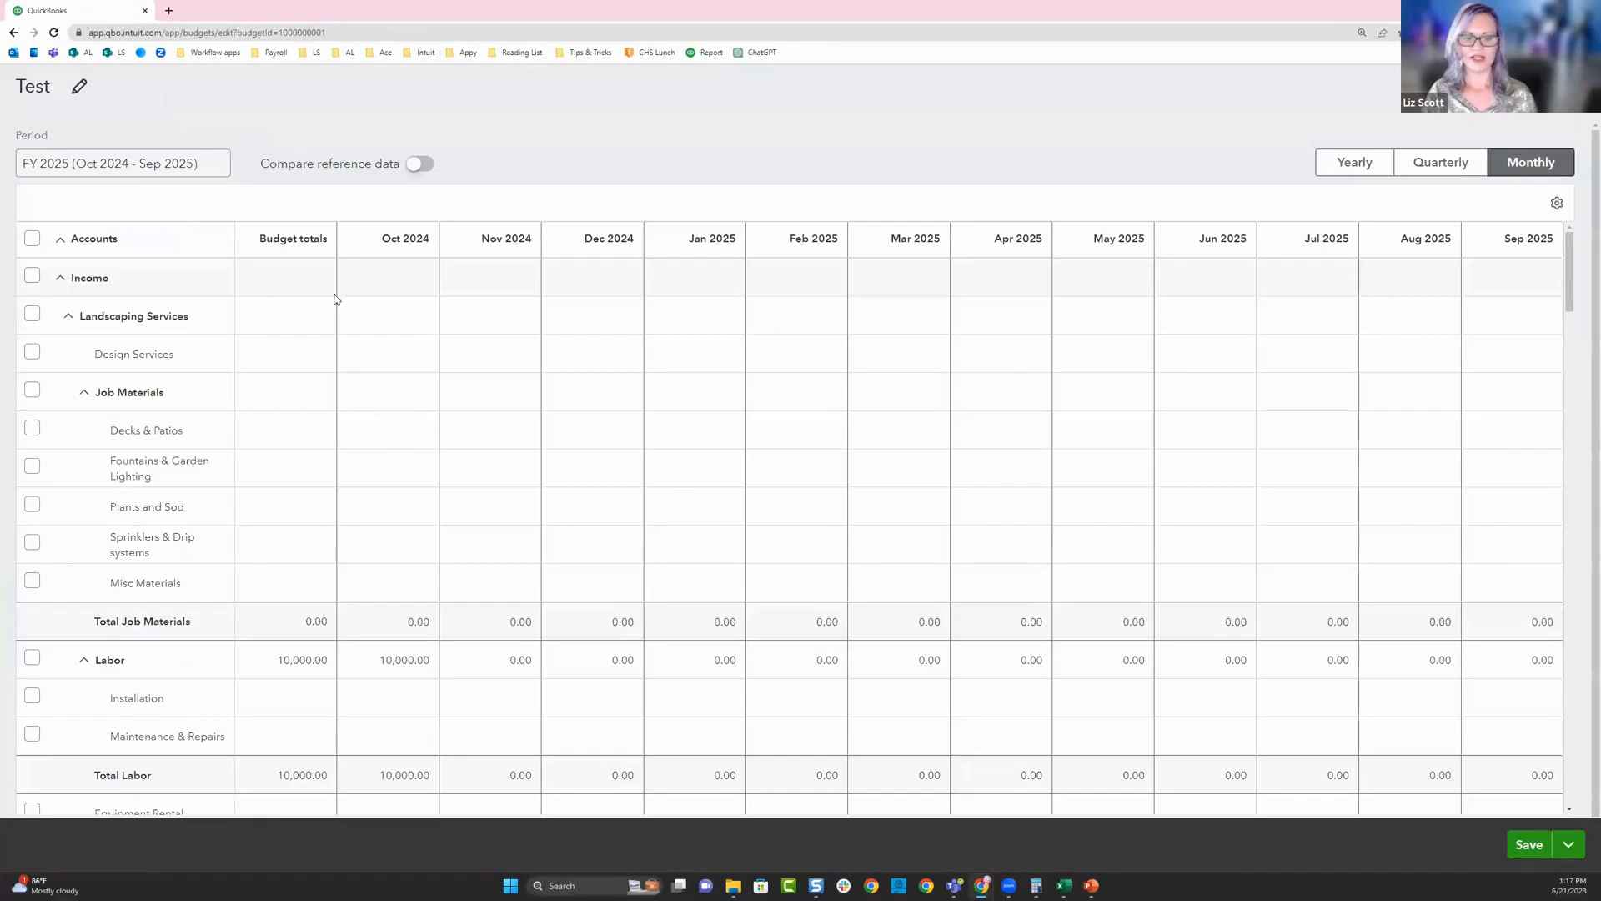
pyautogui.click(363, 306)
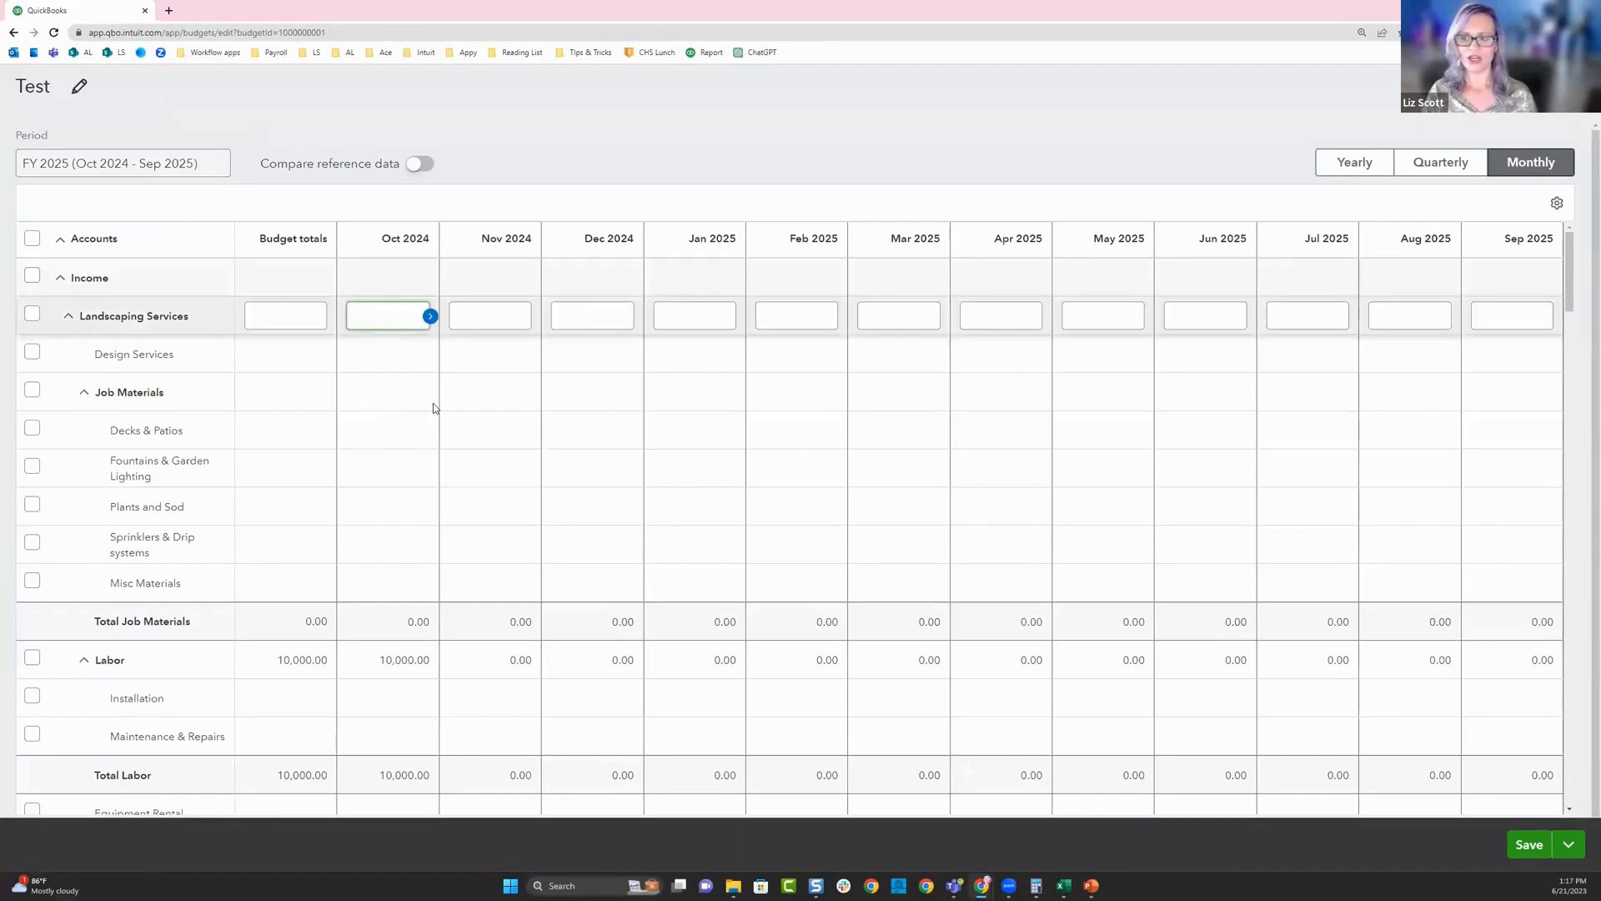
pyautogui.scroll(-6, 433, 403)
pyautogui.scroll(5, 432, 403)
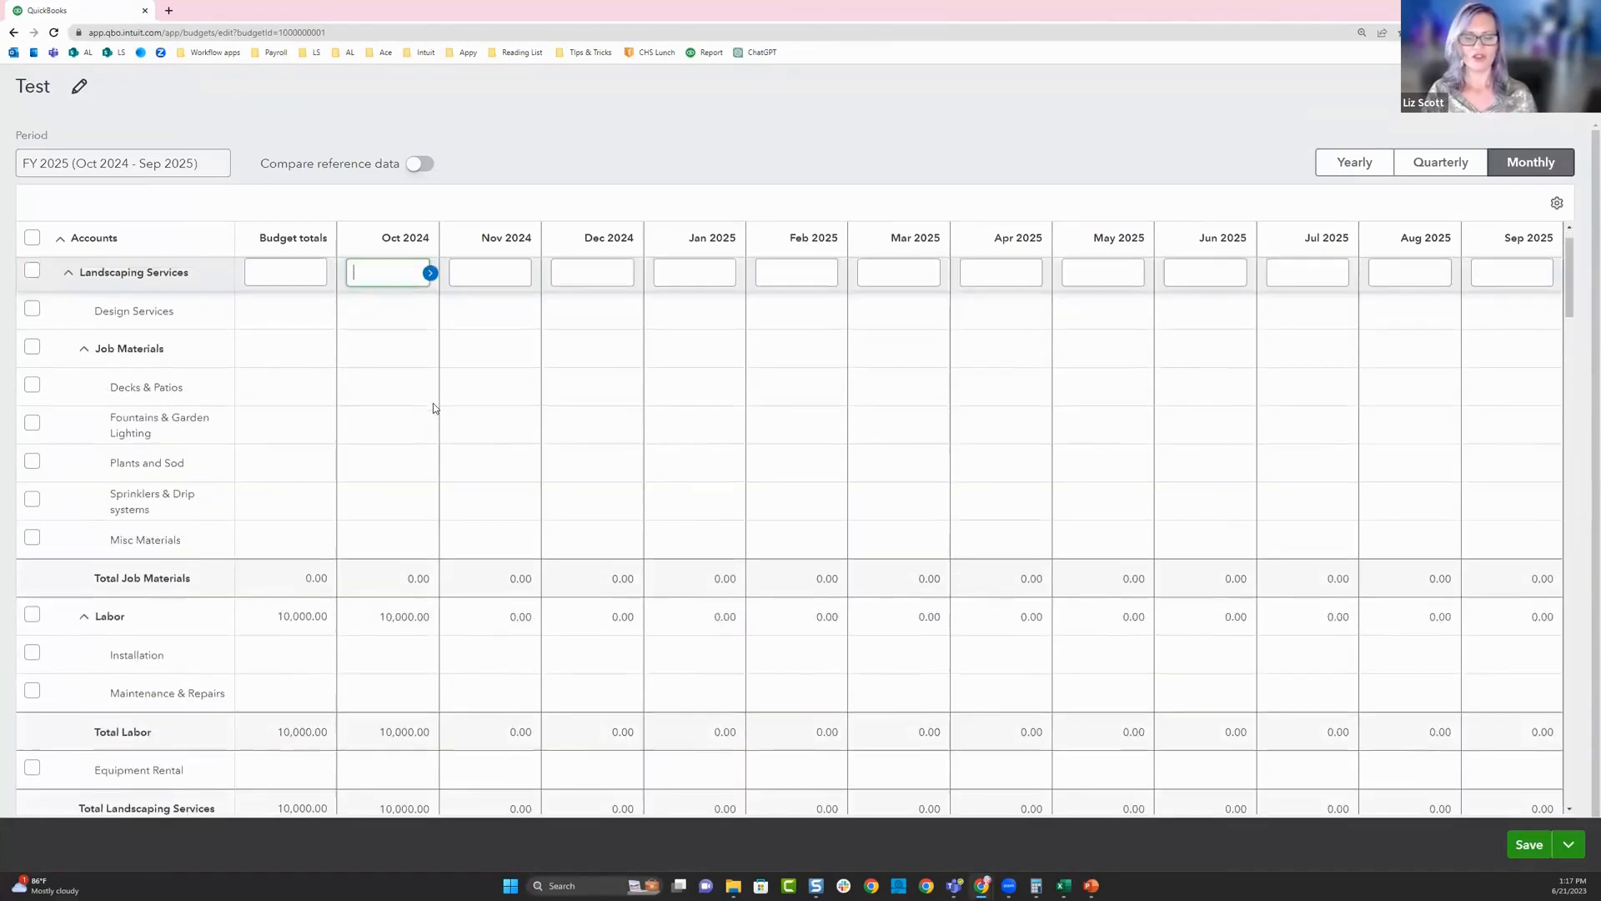
pyautogui.scroll(1, 433, 407)
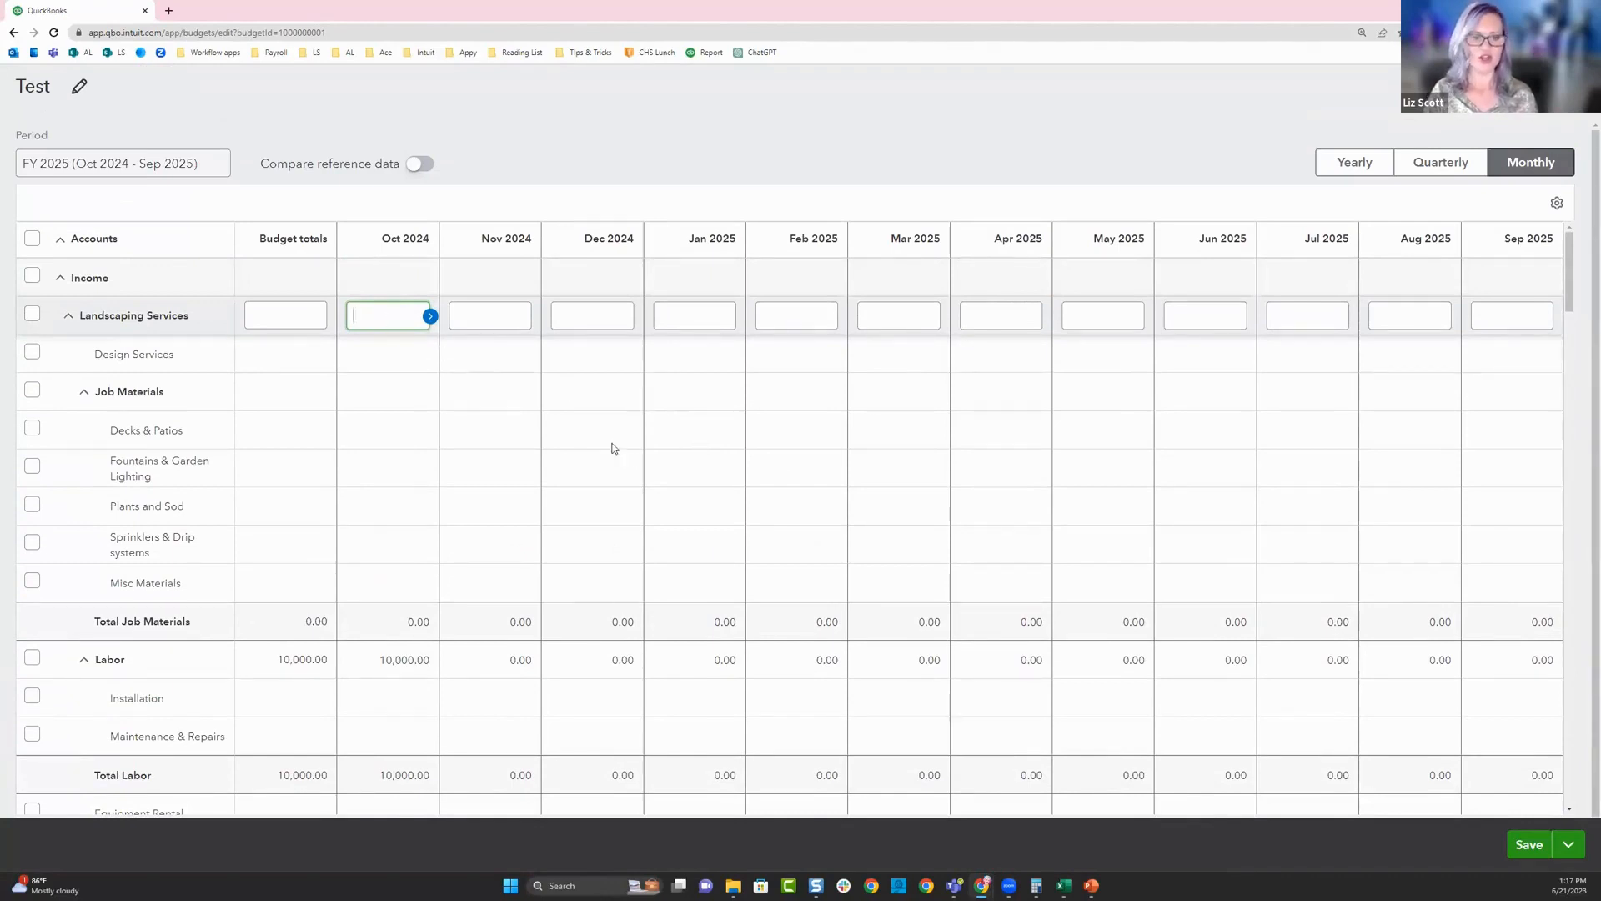
# - Budget 5000 for Design Services in every month from Oct 2024 to Sep 2025 and save the budget
pyautogui.click(394, 360)
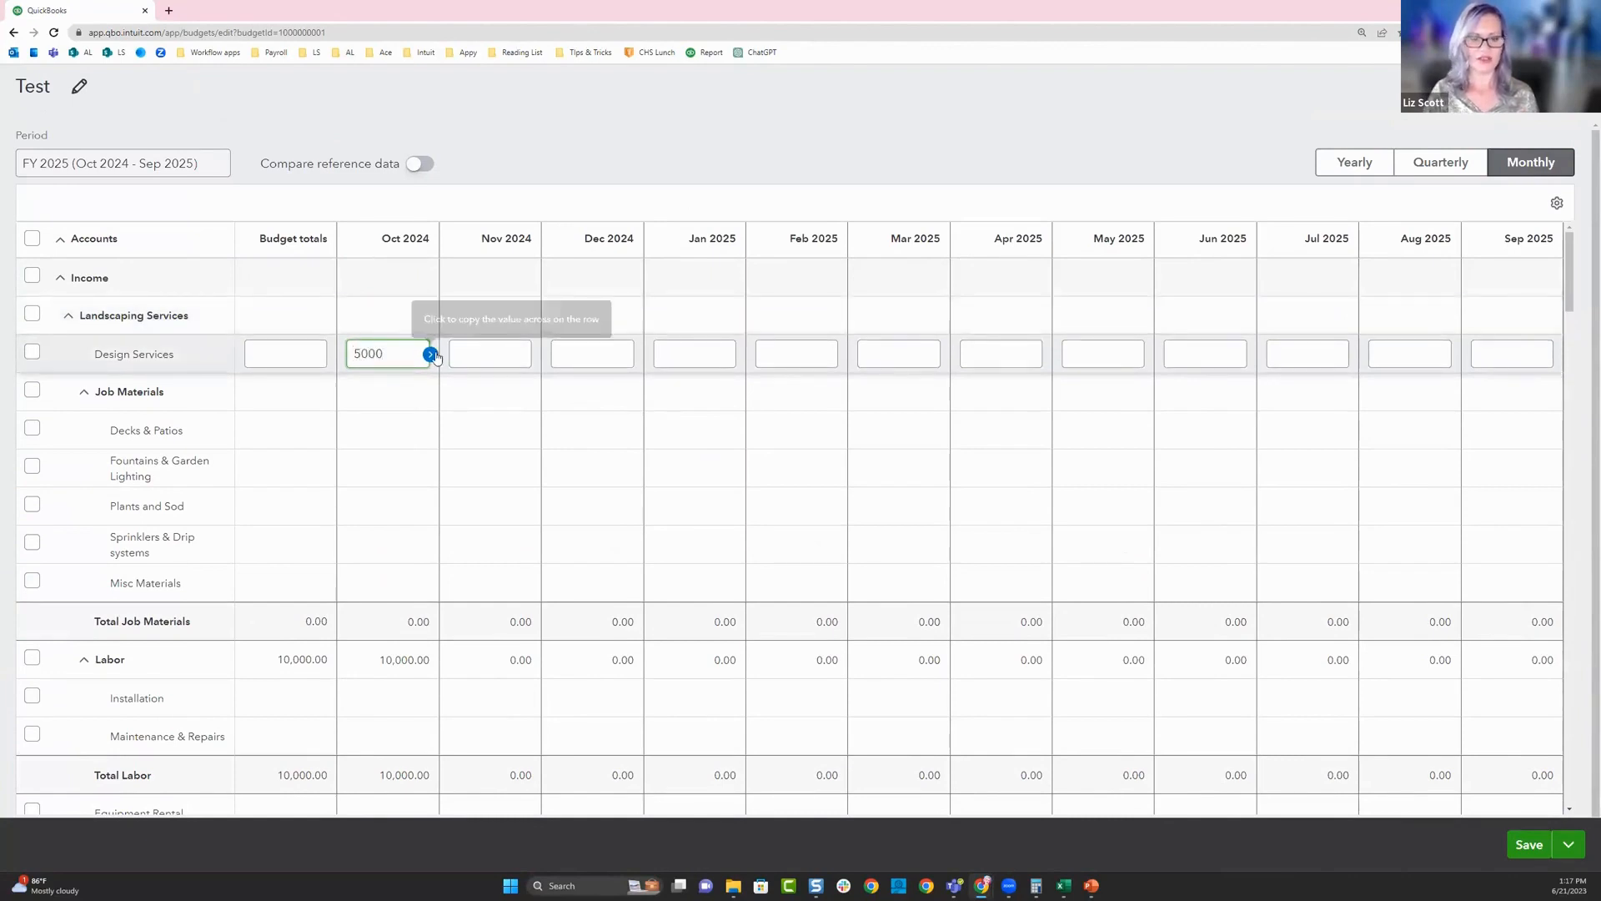
pyautogui.click(430, 353)
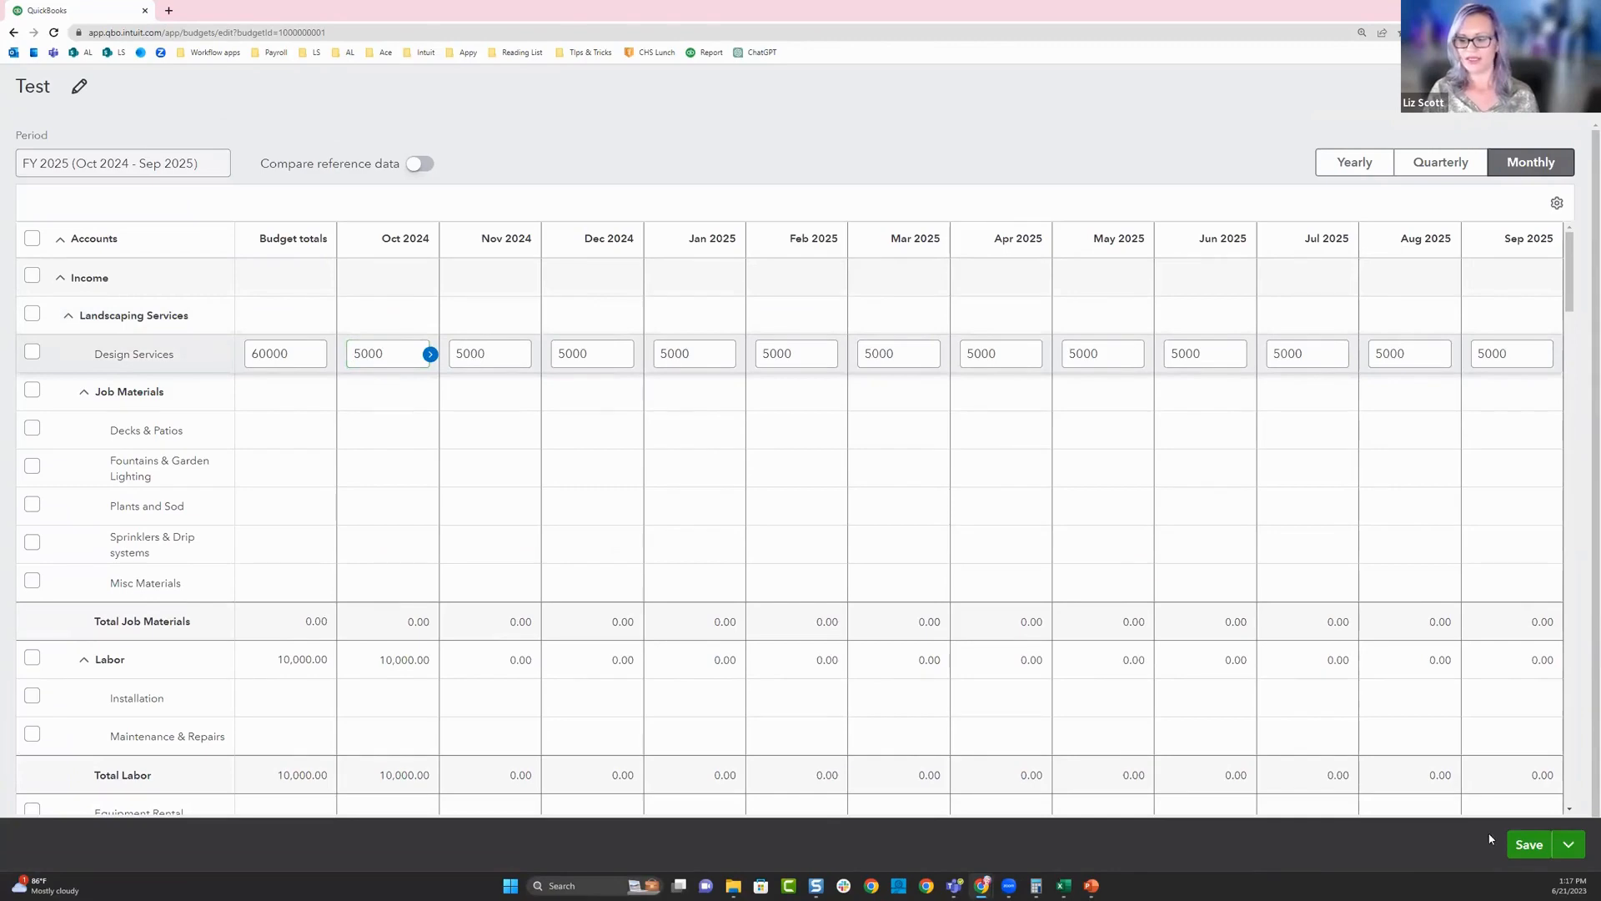
pyautogui.click(1526, 845)
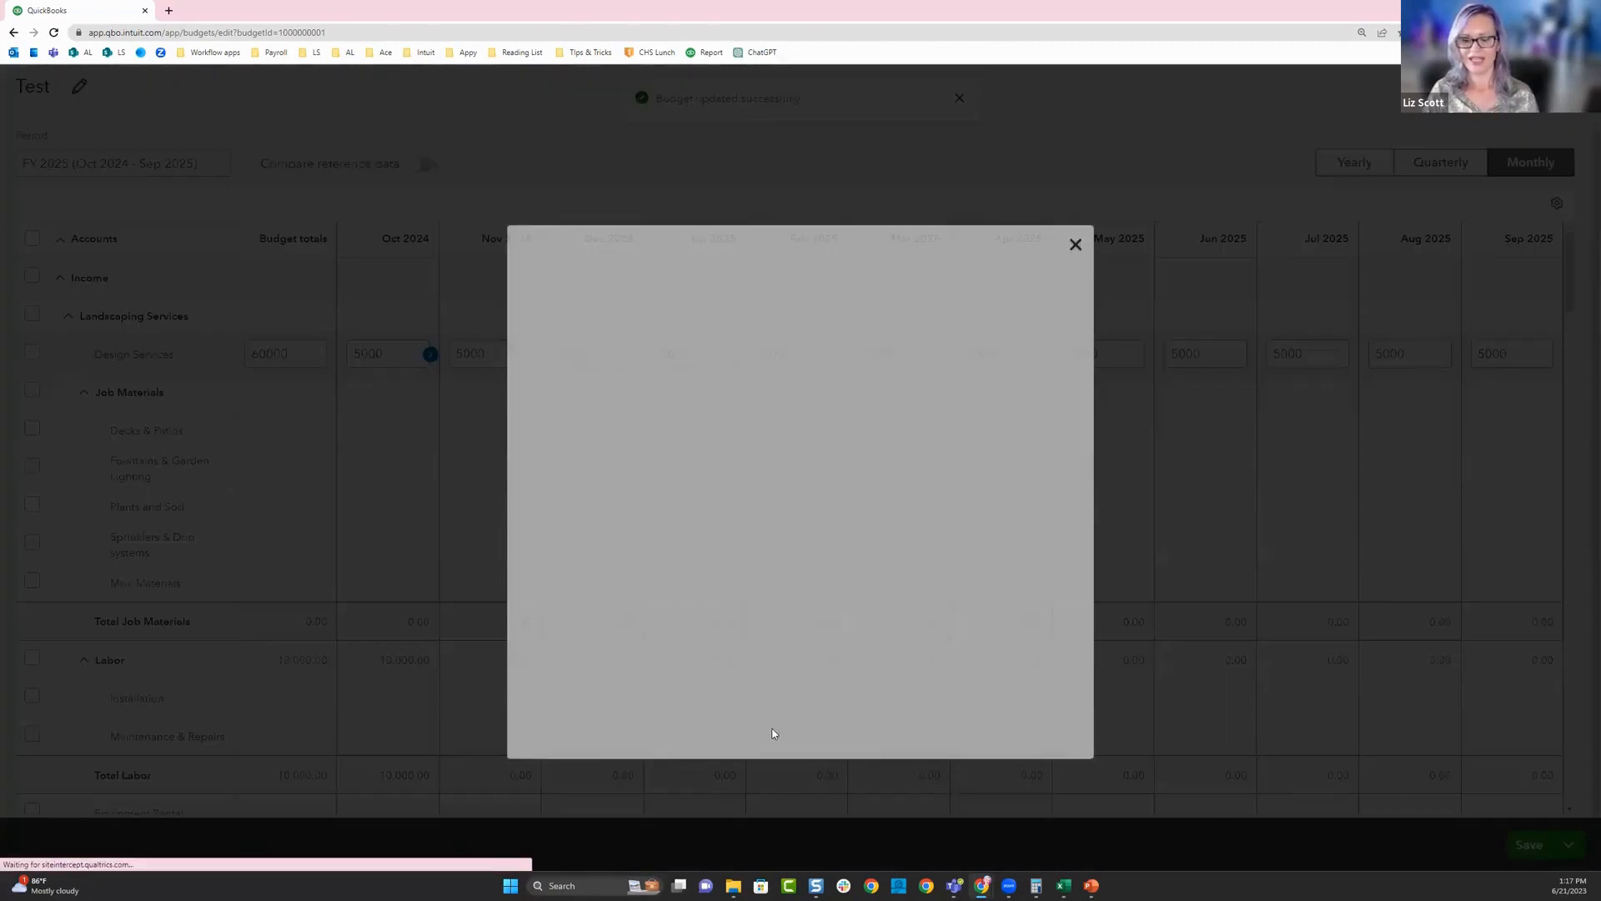
pyautogui.click(1074, 222)
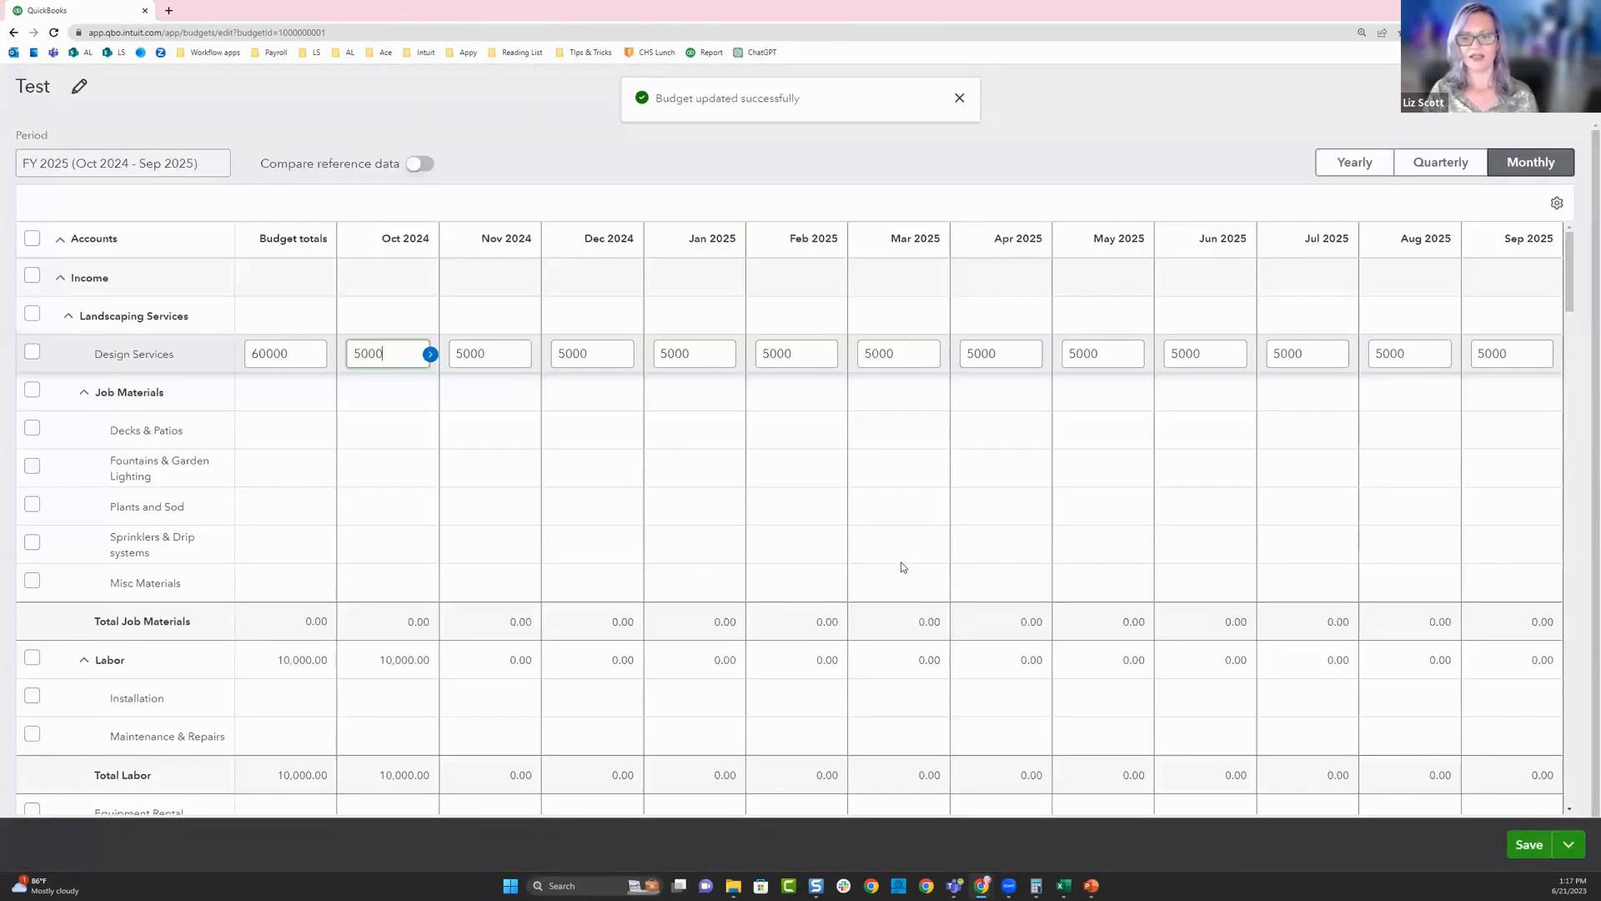
# - Return to Excel, finish the posted budget, and open the existing Test budget of Larry's Landscape & Supply, Inc. for editing
pyautogui.click(1070, 886)
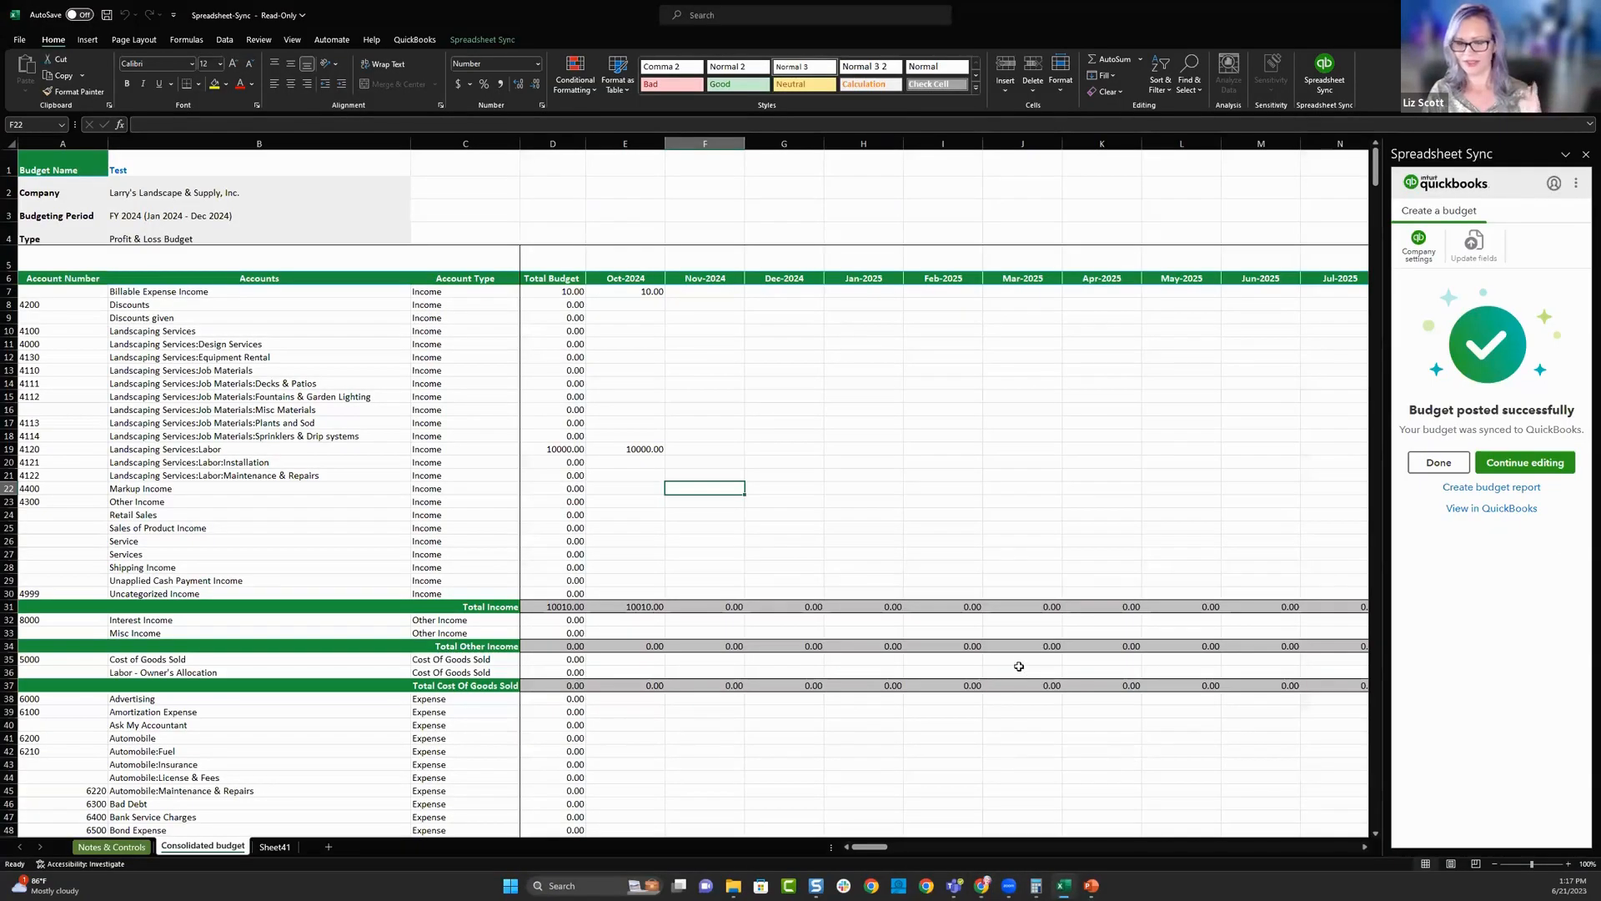
pyautogui.click(1455, 470)
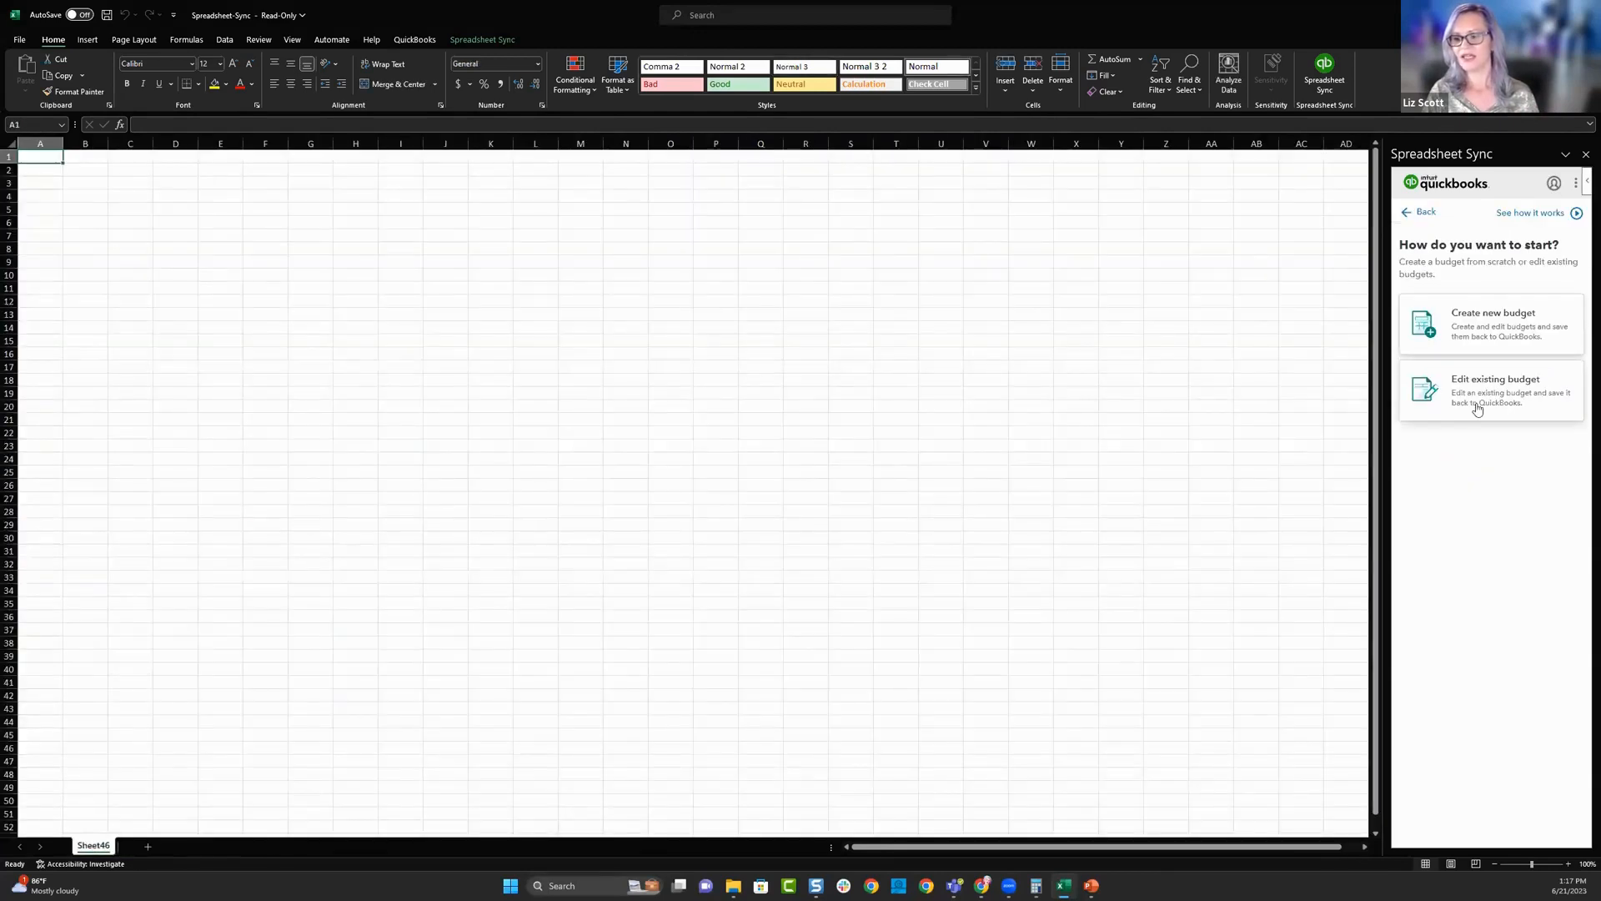
pyautogui.click(1474, 404)
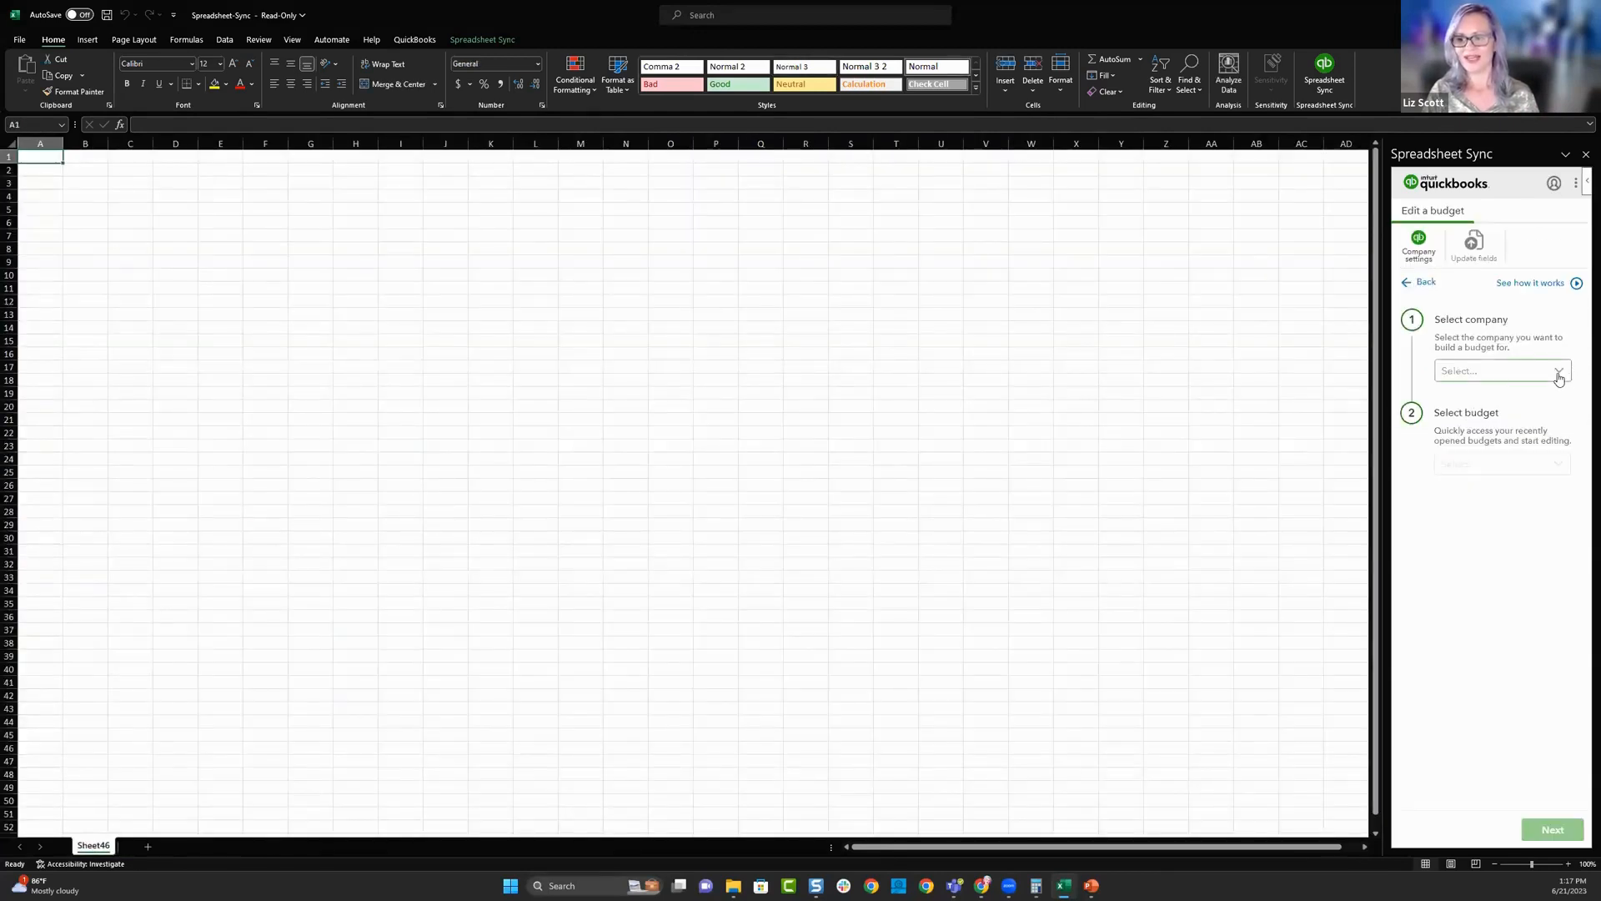
pyautogui.click(1558, 375)
pyautogui.click(1487, 402)
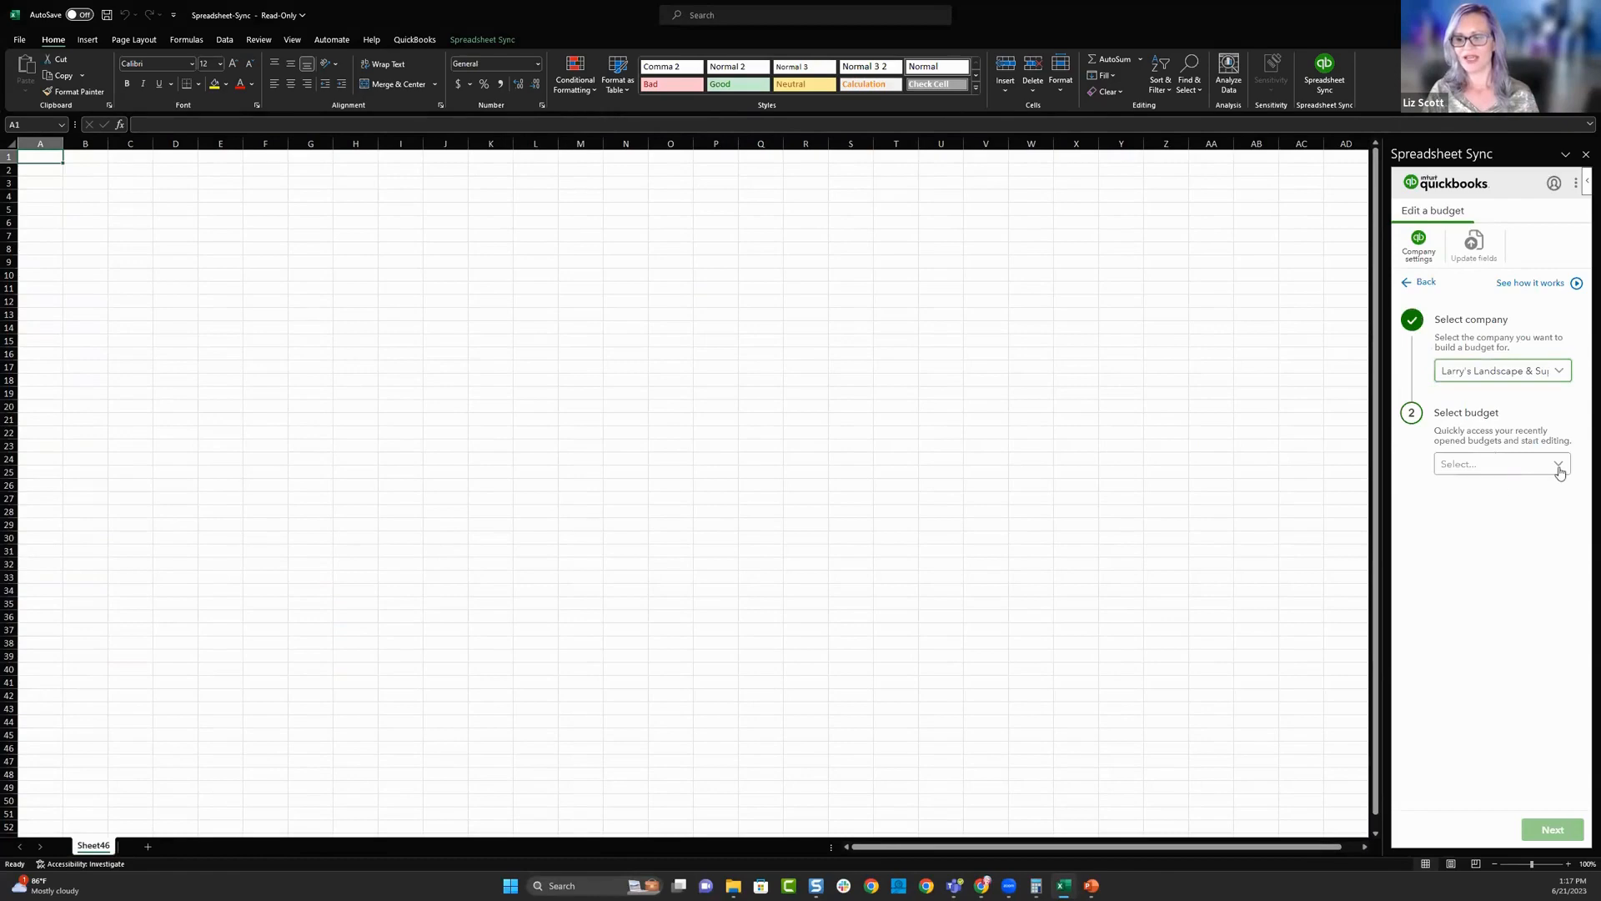
pyautogui.click(1558, 464)
pyautogui.click(1493, 490)
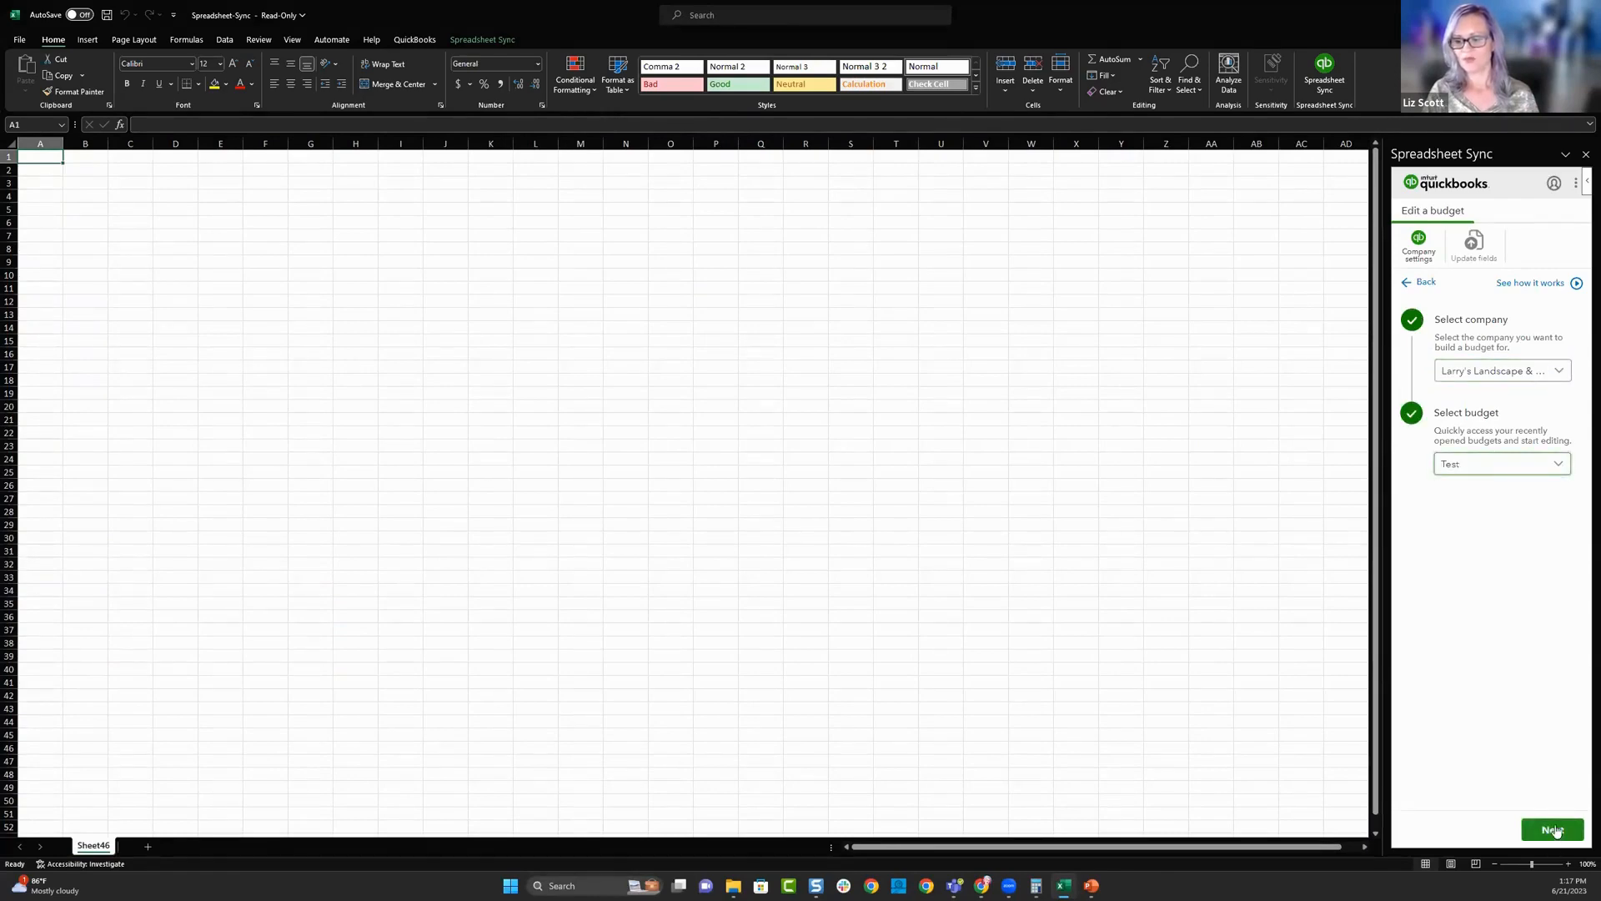
pyautogui.click(1552, 830)
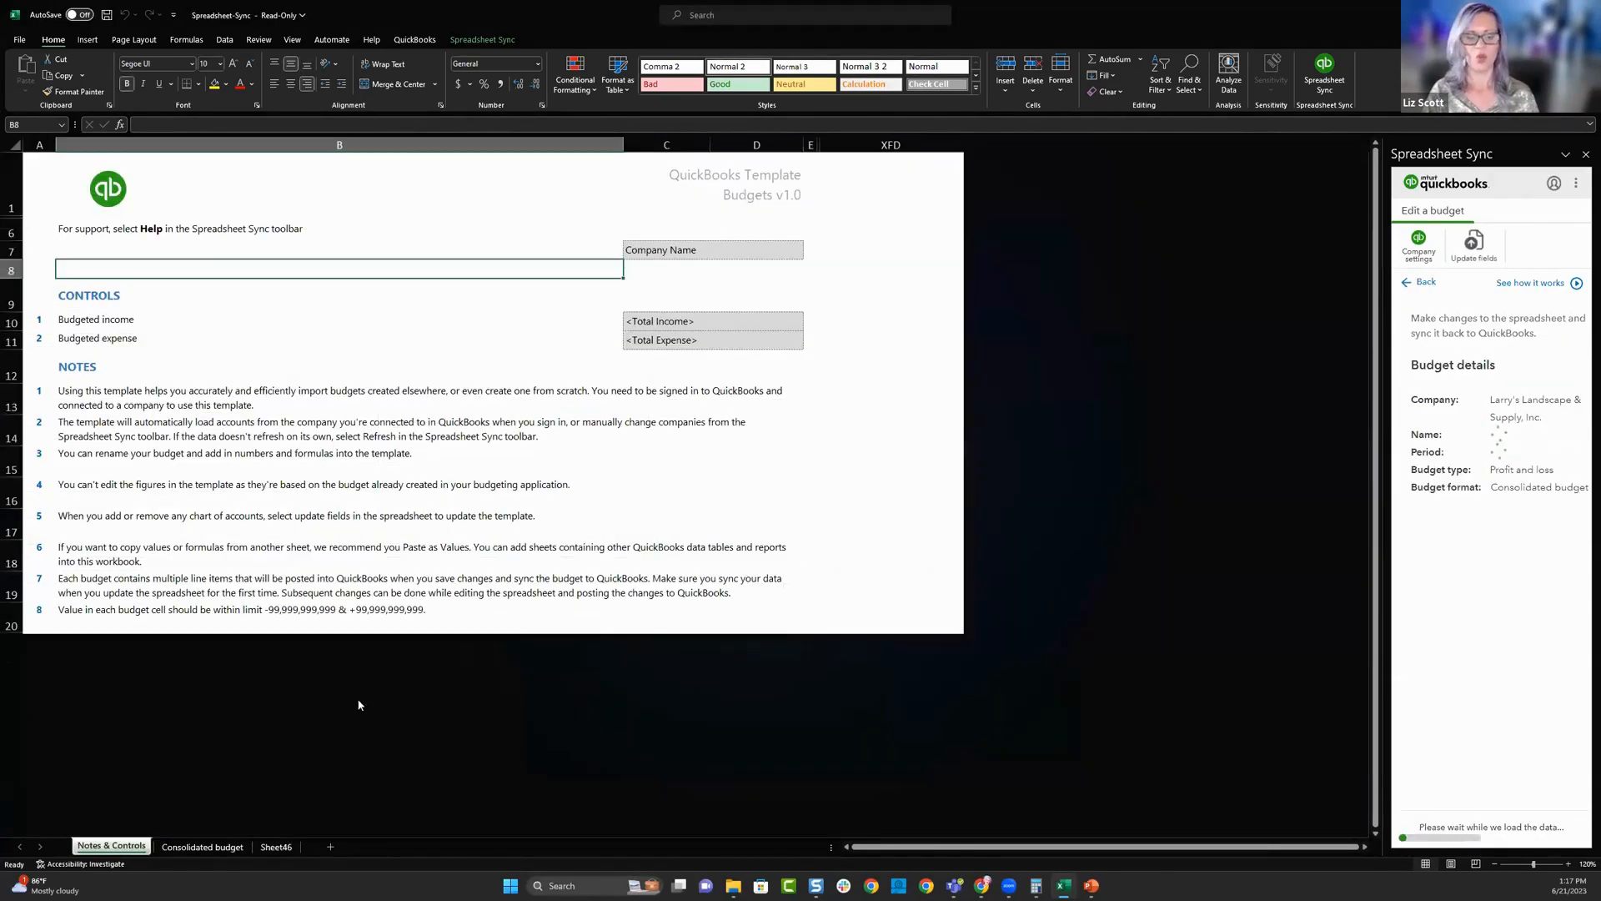
# - Check the Oct-2024 and Nov-2024 Design Services amounts in the consolidated budget sheet
pyautogui.click(203, 847)
pyautogui.click(642, 344)
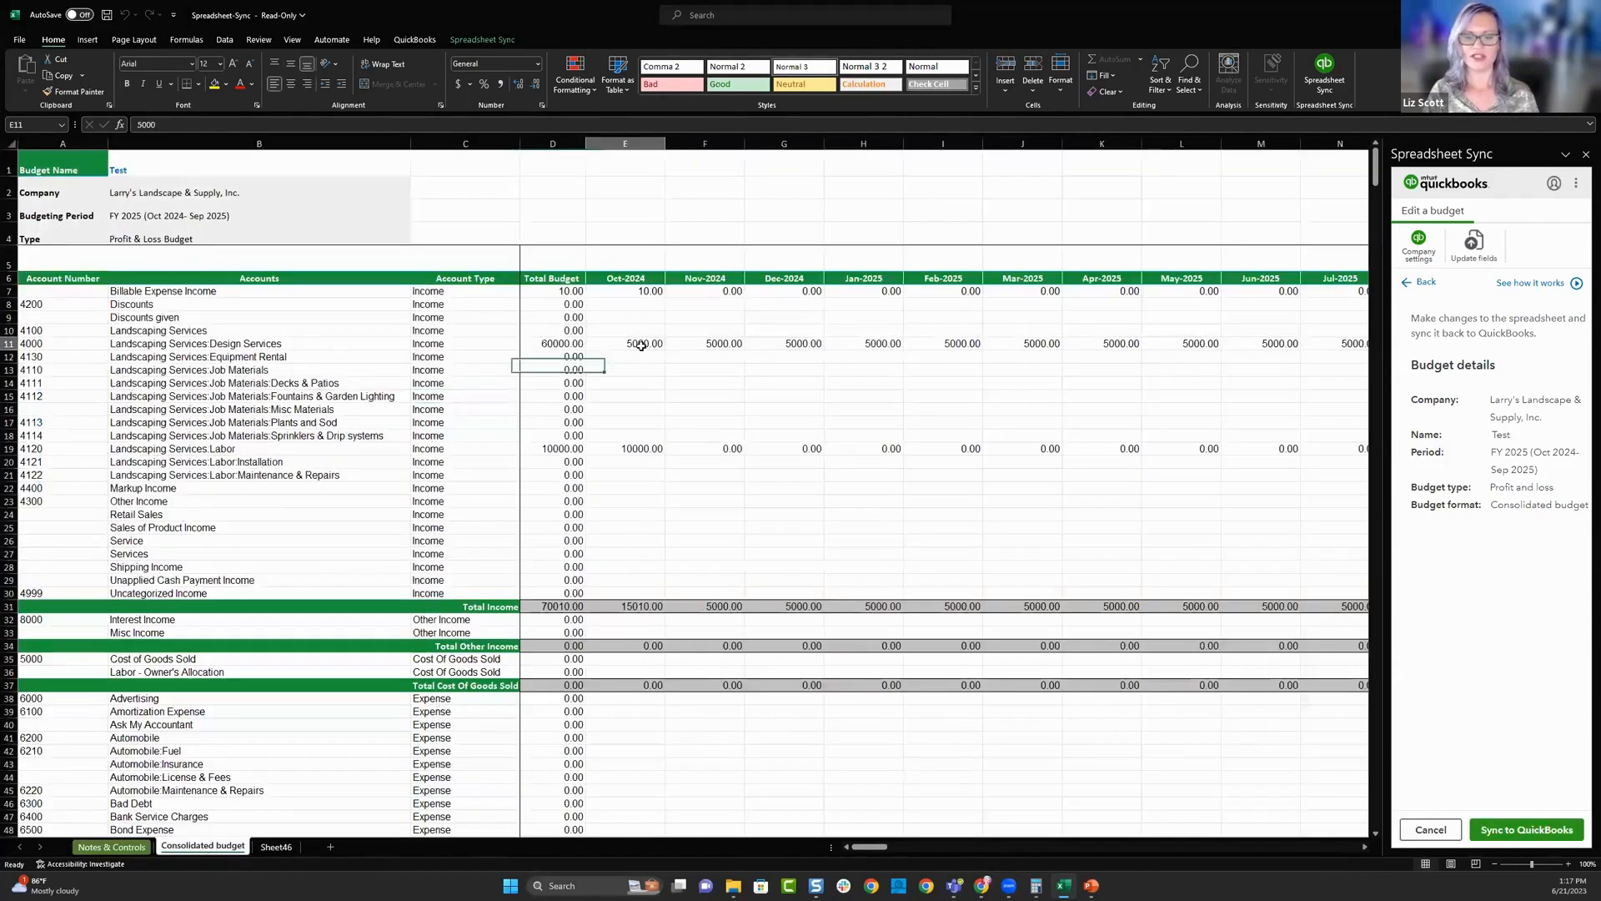
pyautogui.click(721, 342)
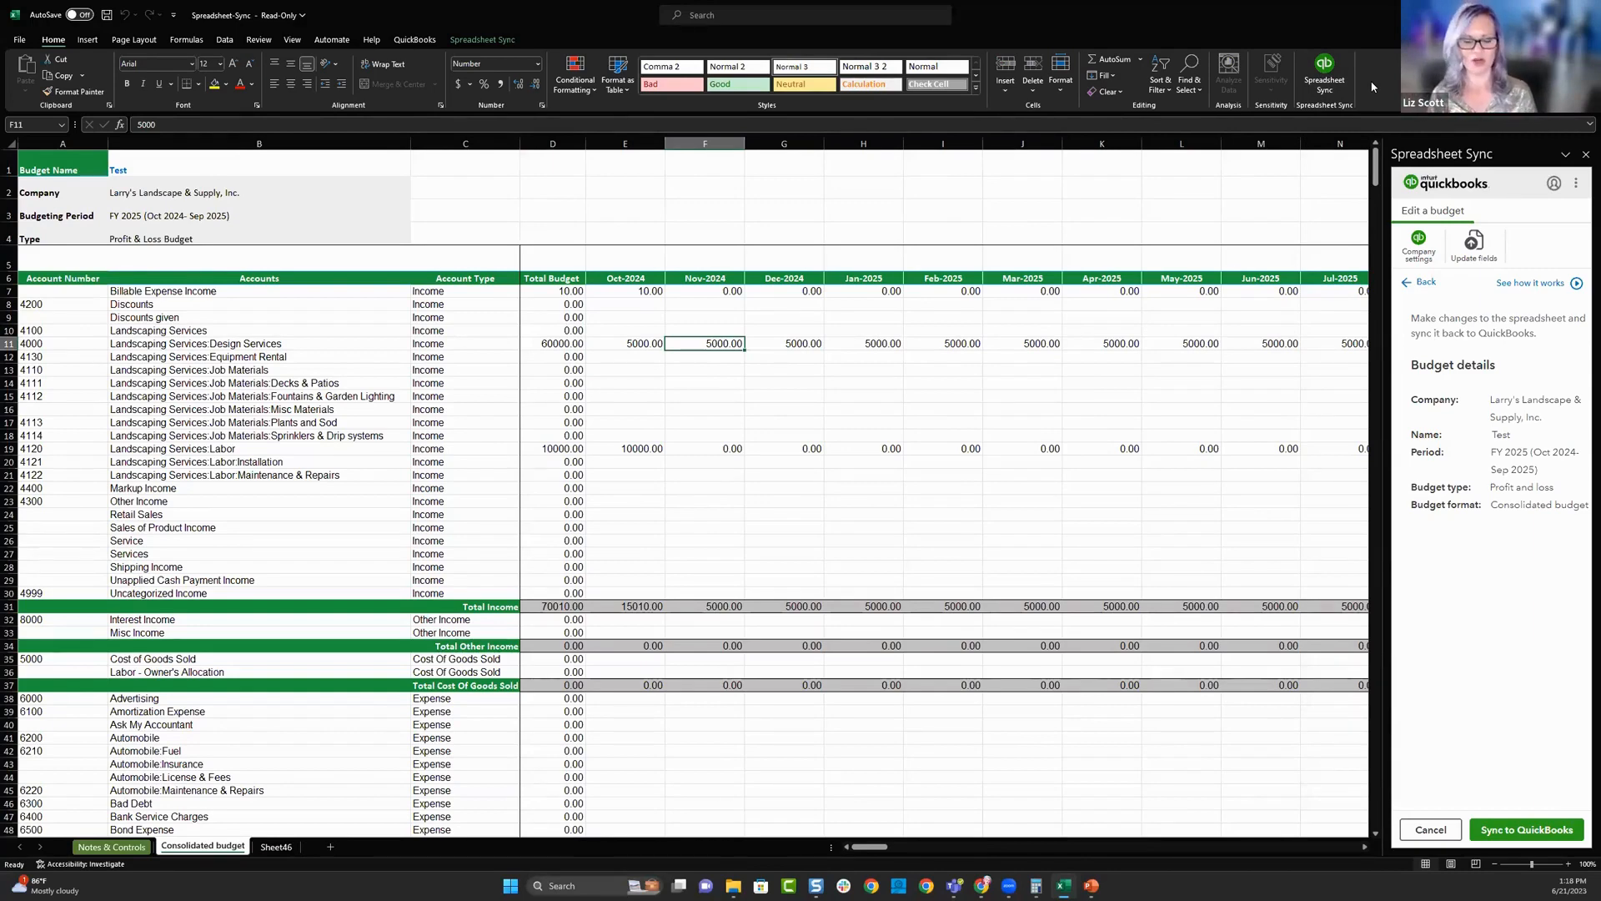
# - Cancel editing the Test budget, confirm discarding its sheets, and go back to Spreadsheet Sync's task selection
pyautogui.click(1433, 832)
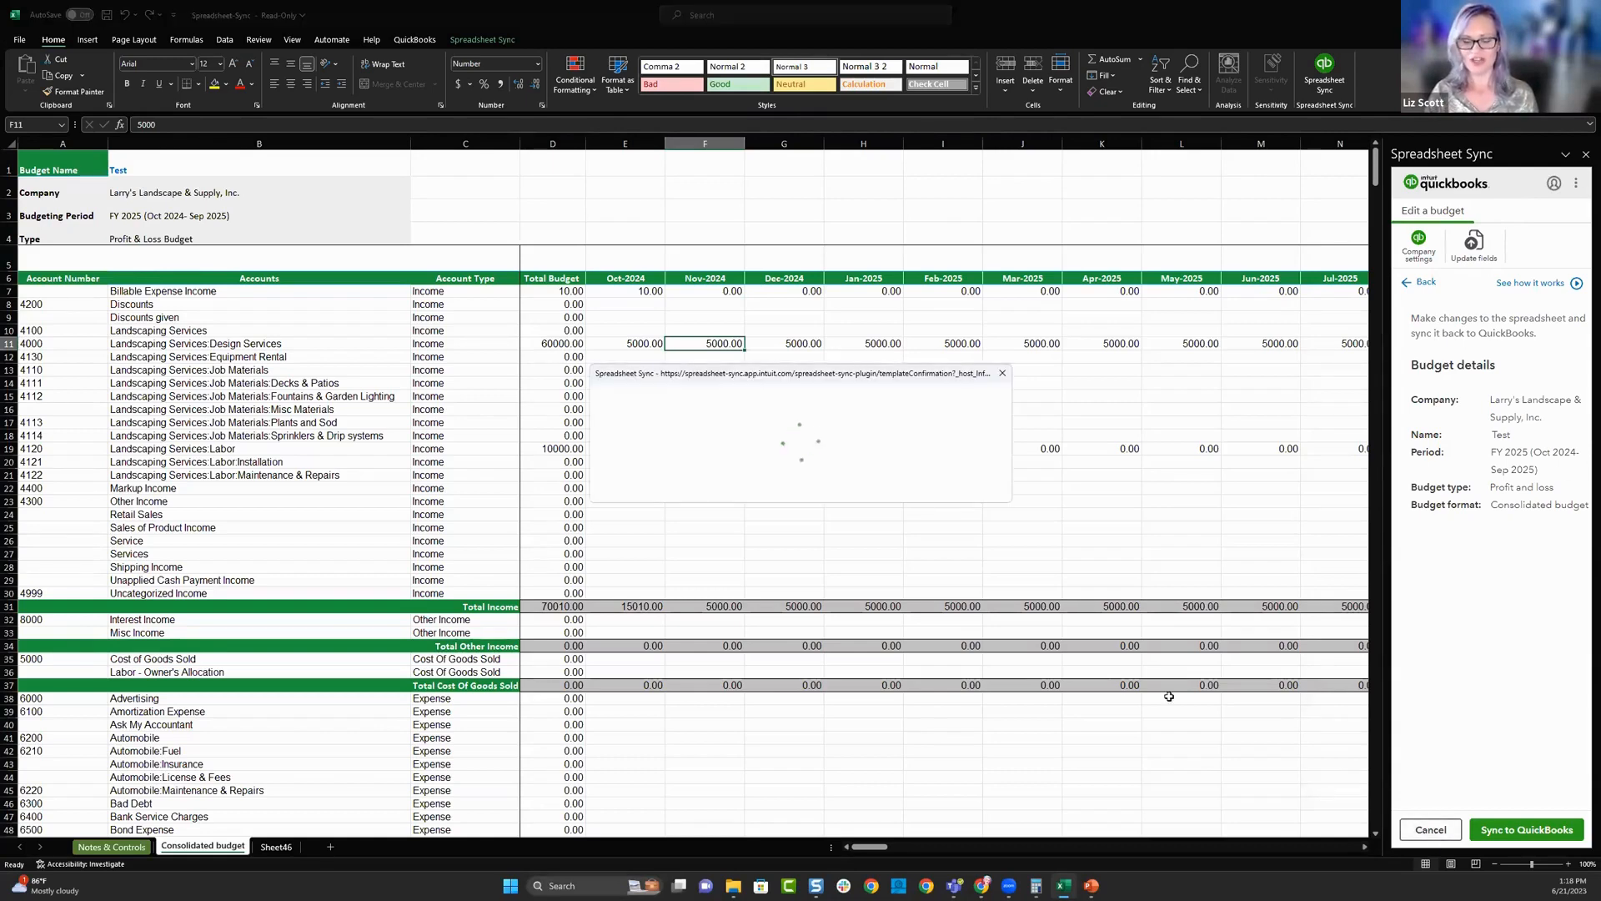
pyautogui.click(951, 473)
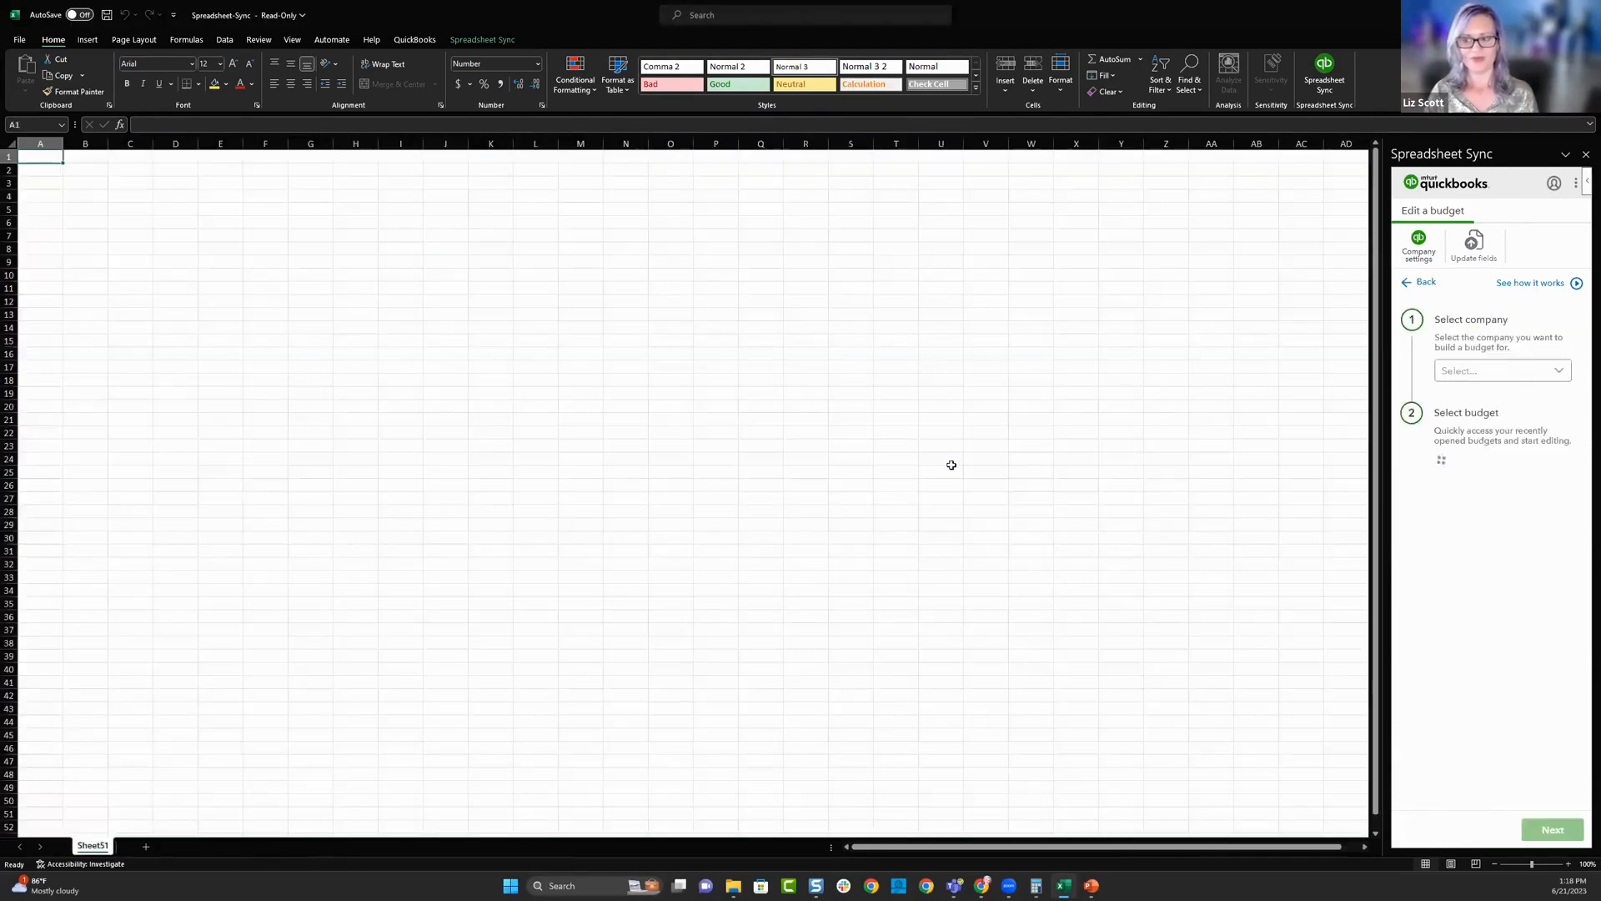
pyautogui.click(1555, 375)
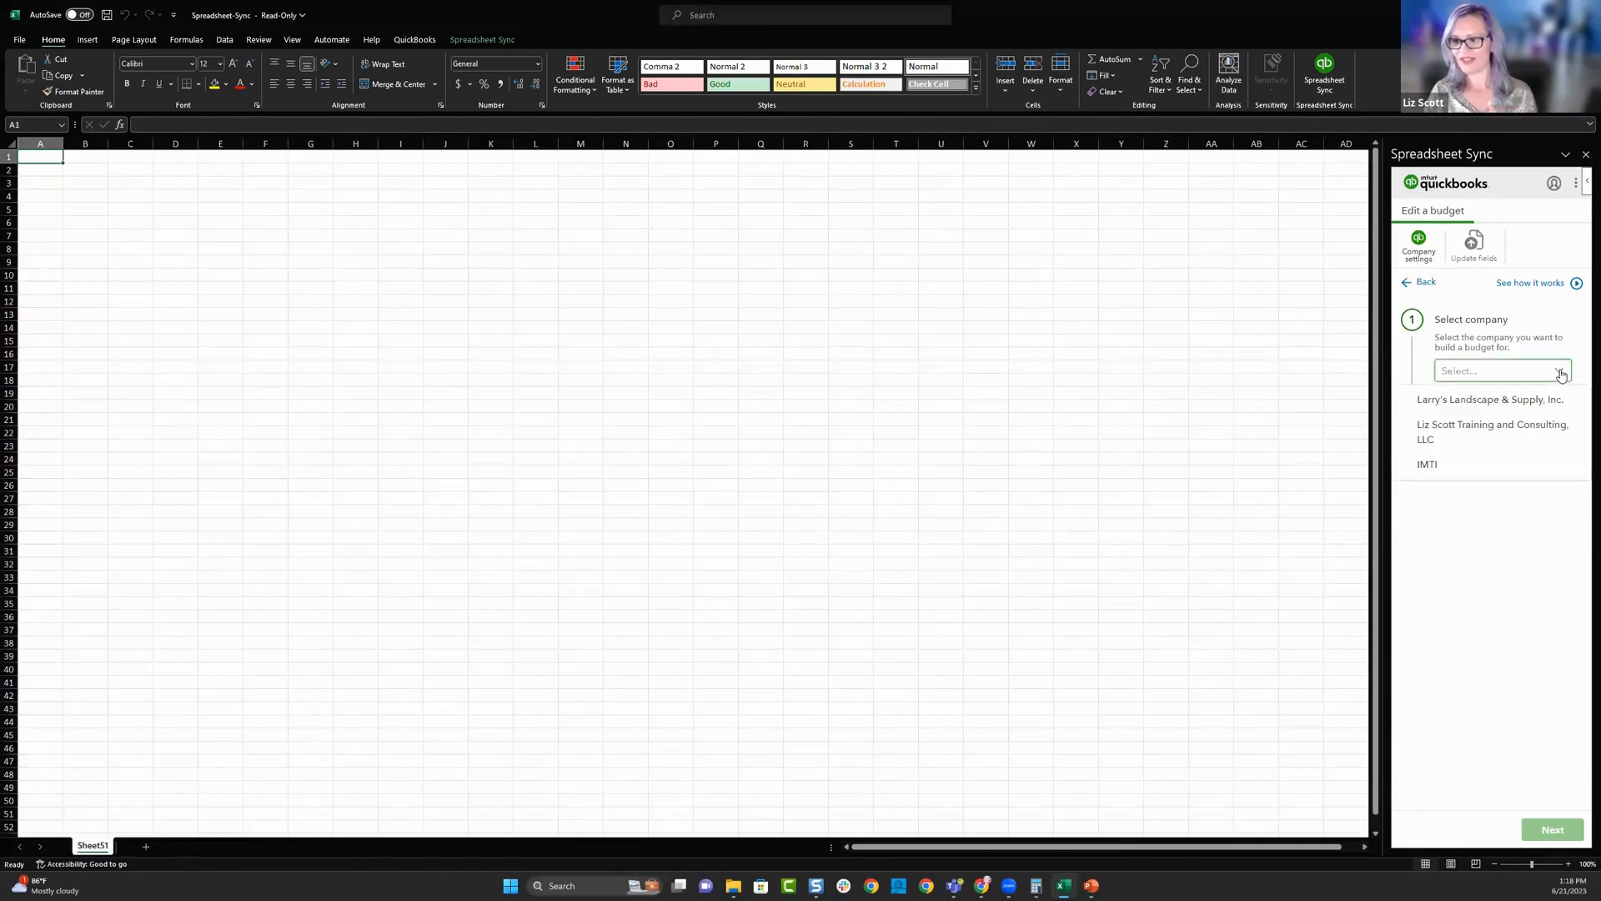
pyautogui.click(1491, 401)
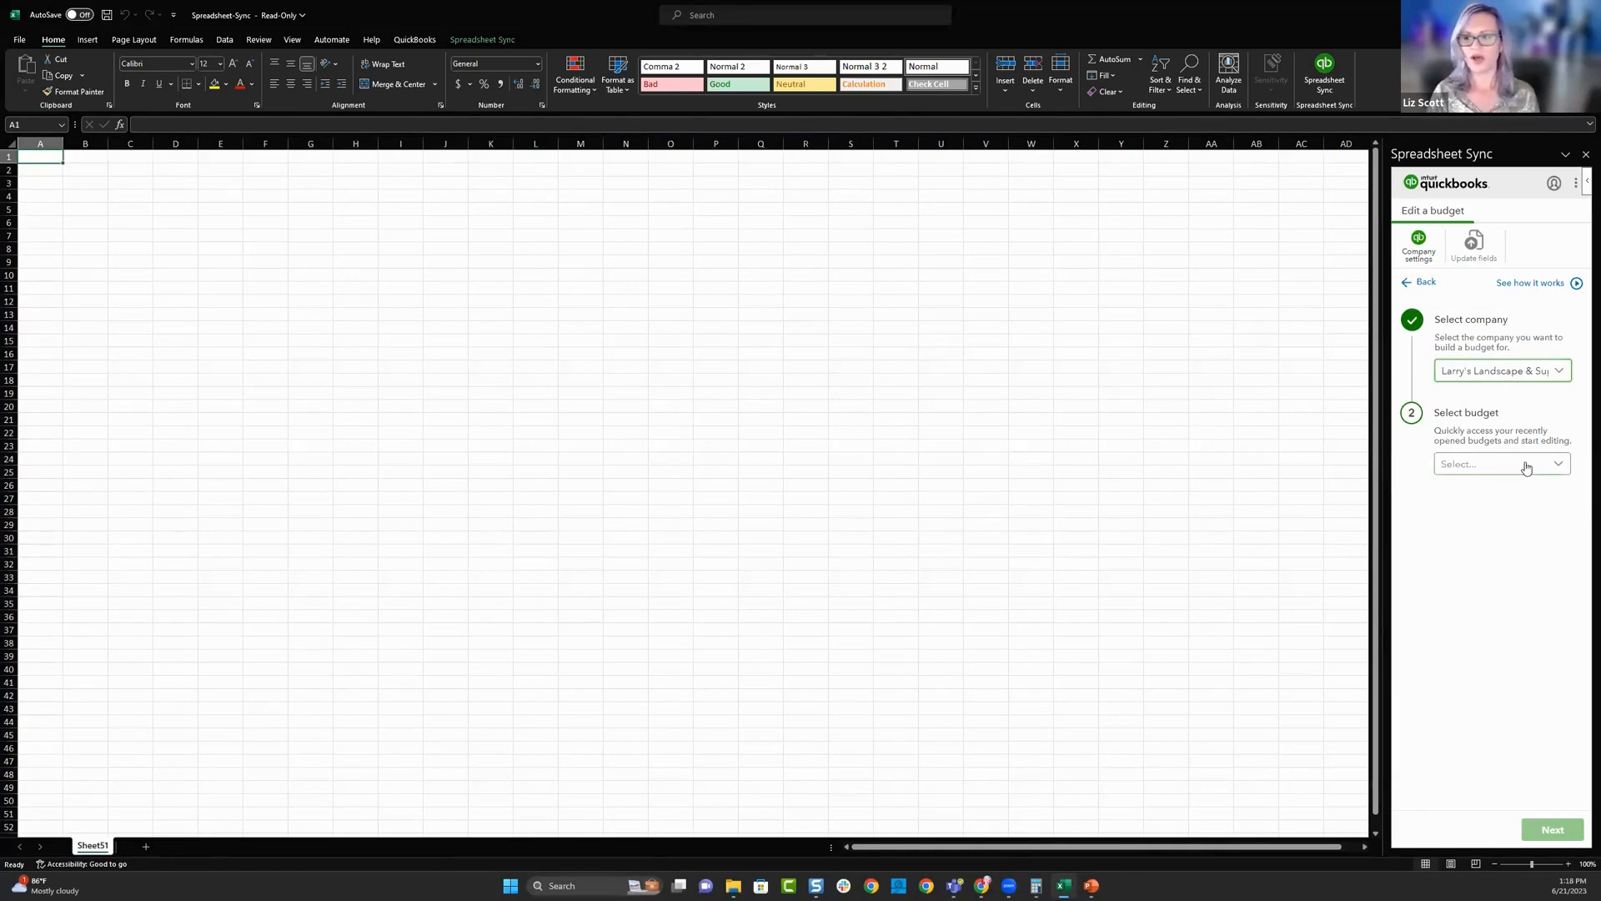
pyautogui.click(1425, 284)
pyautogui.click(1418, 212)
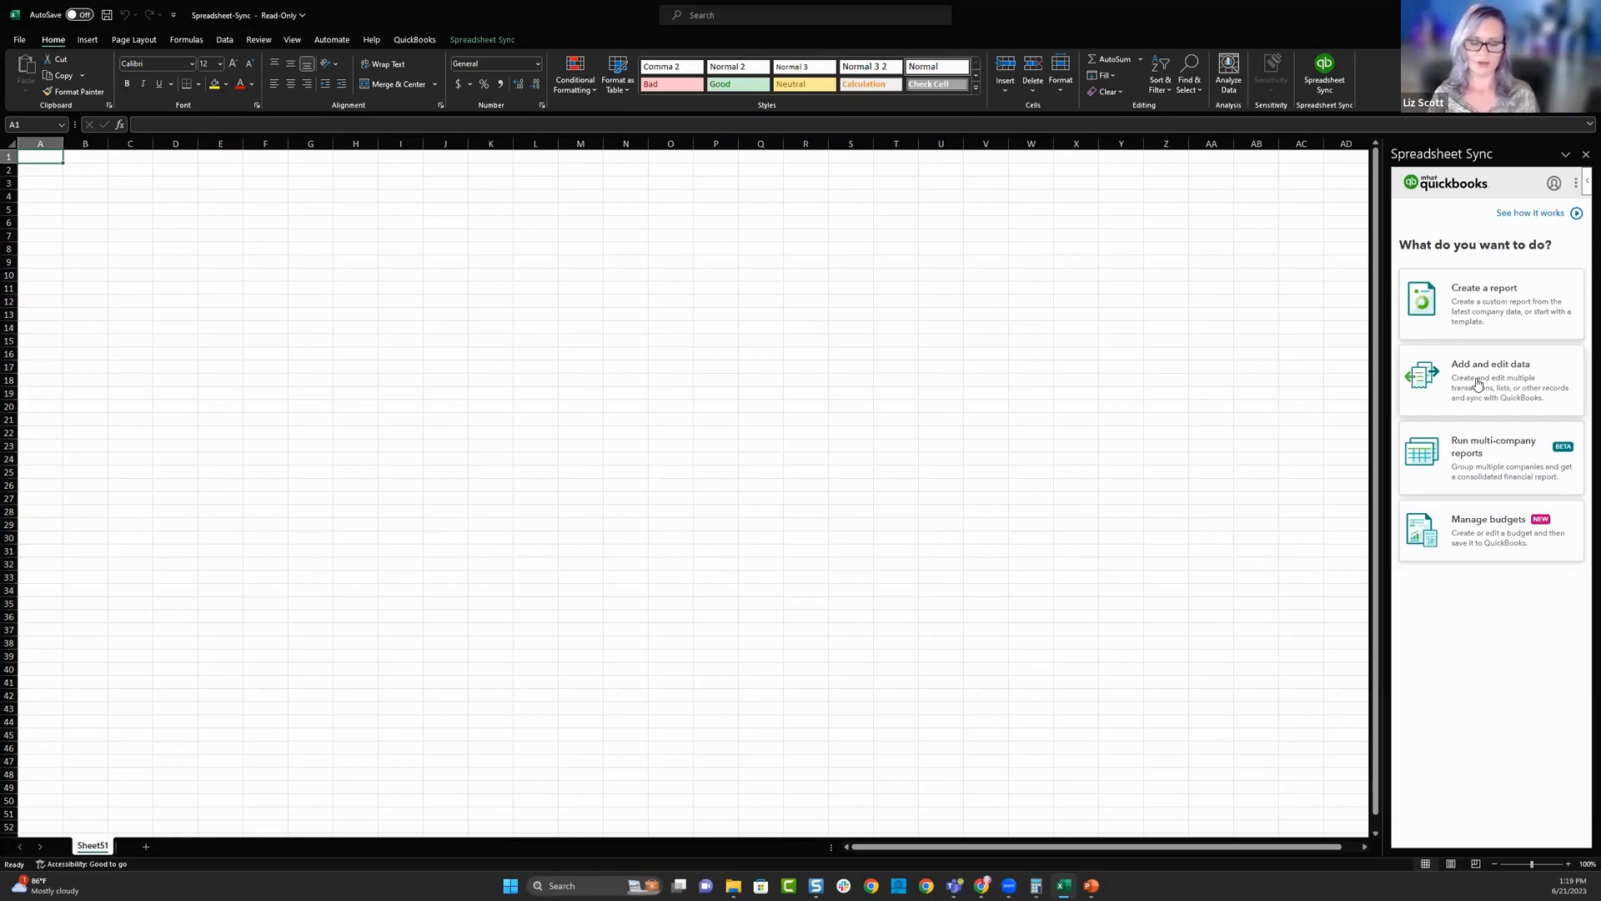
# - Start adding and editing data, and load the Purchase & Sales Receipt template in place of Invoices and Bills
pyautogui.click(1478, 383)
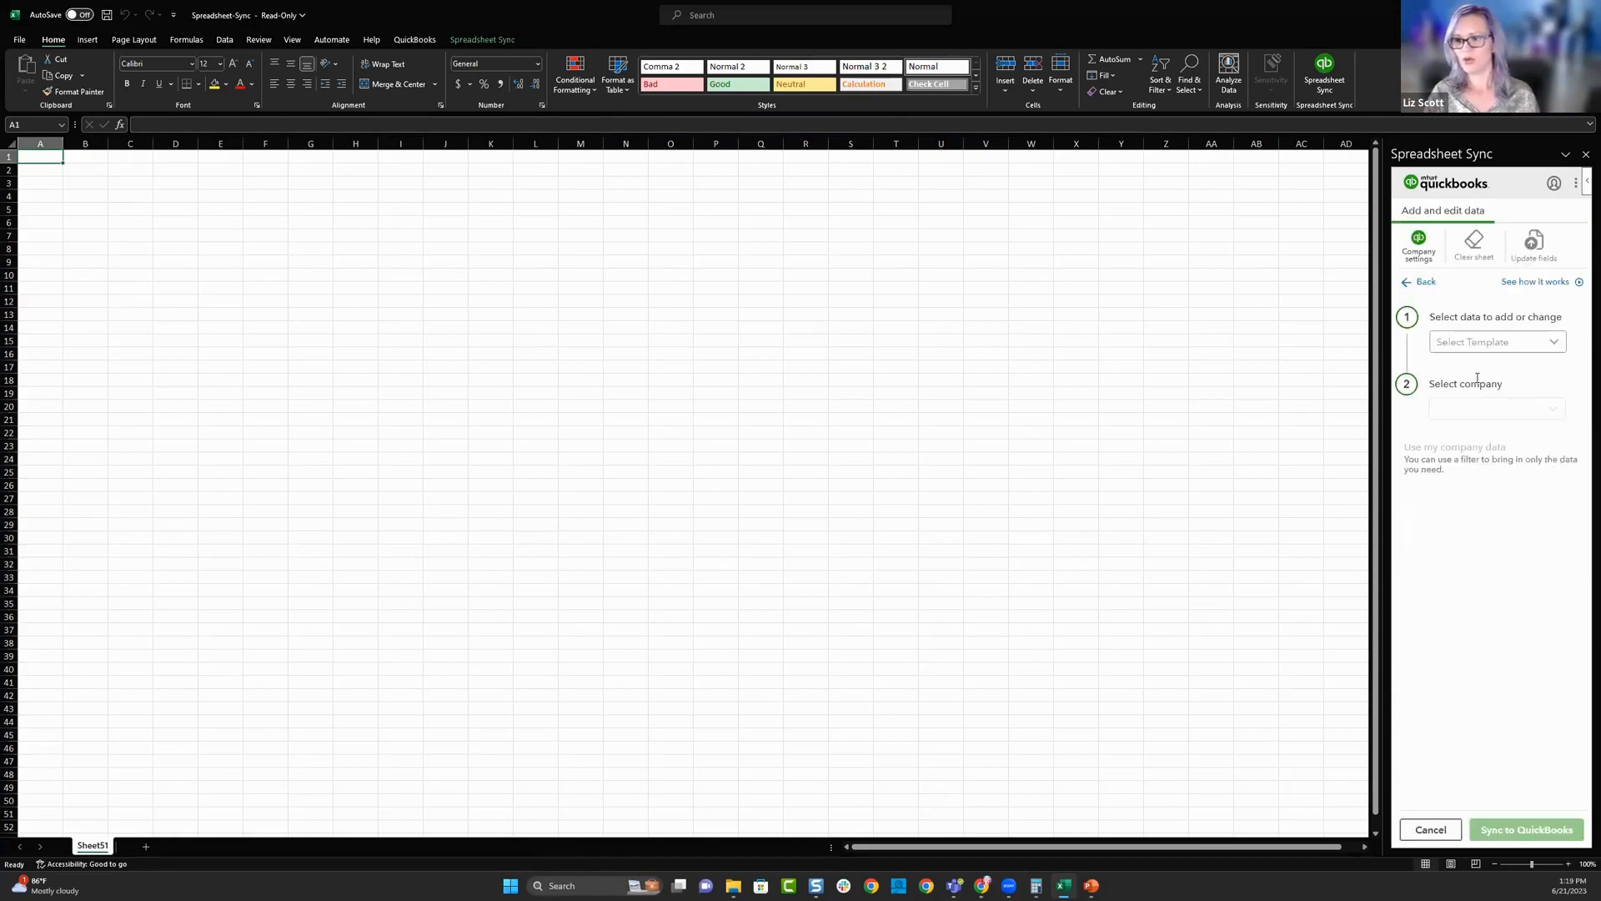
pyautogui.click(1556, 344)
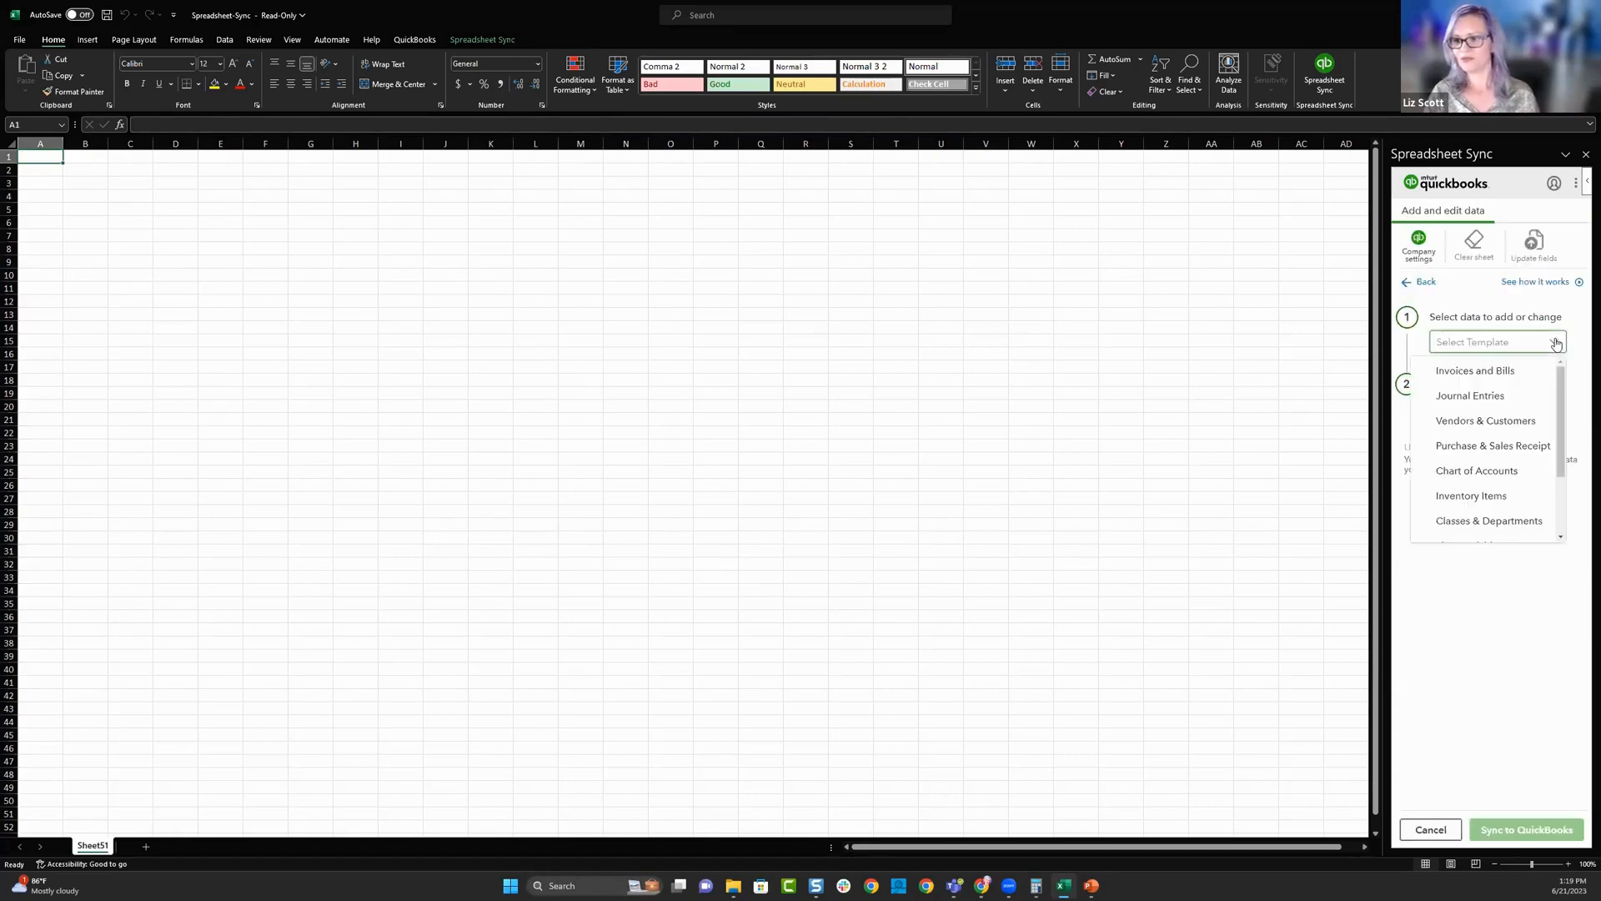
pyautogui.click(1498, 372)
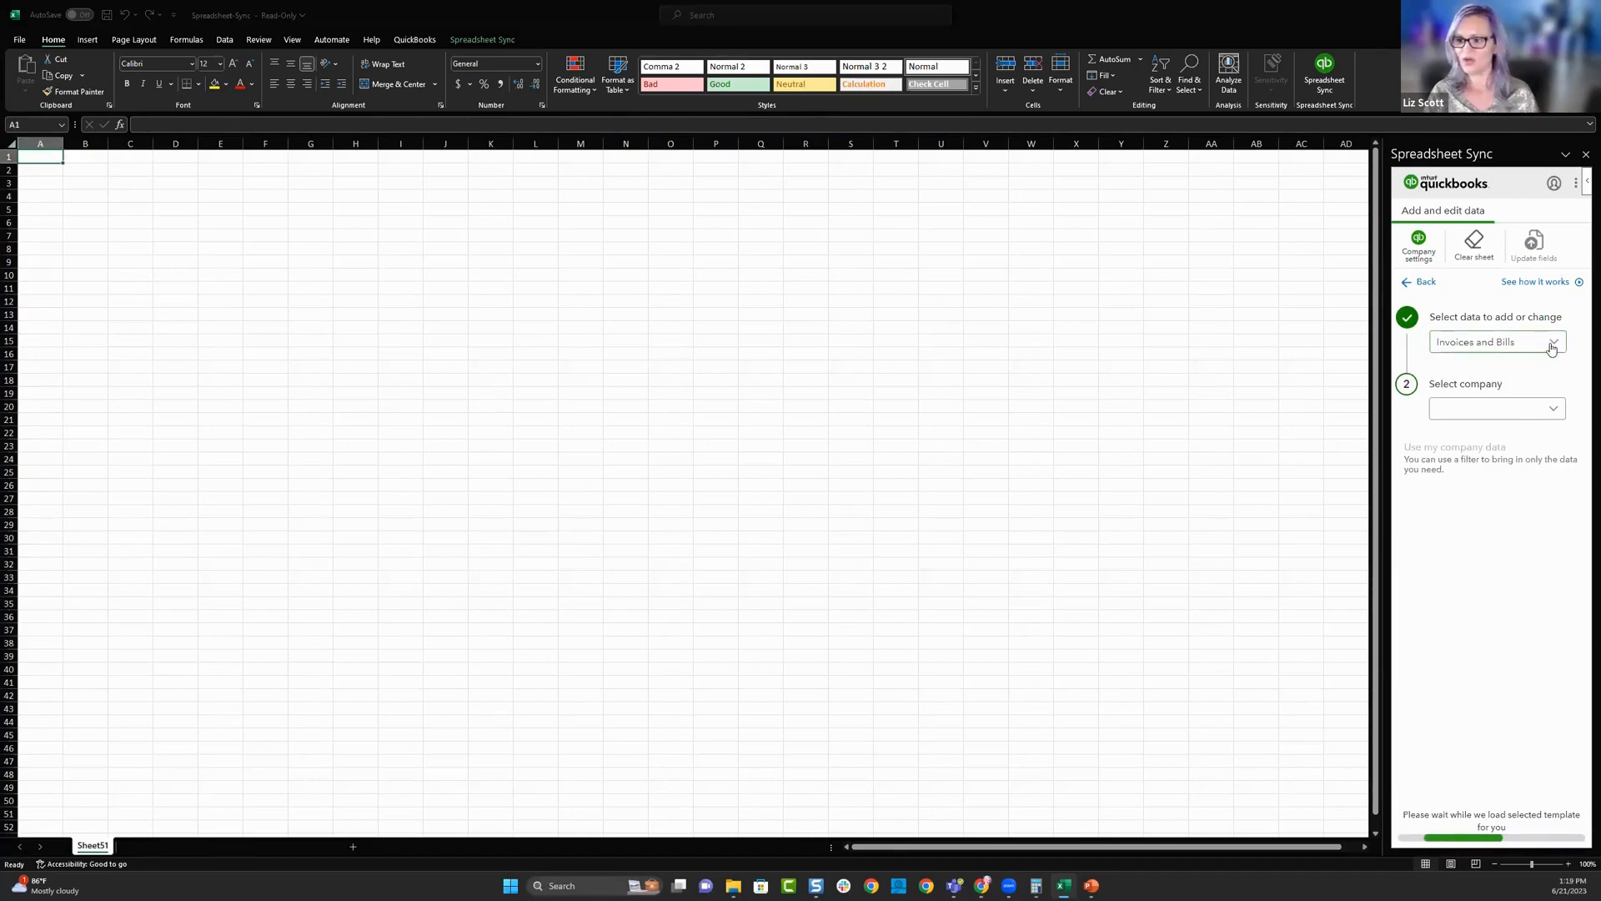
pyautogui.click(1501, 342)
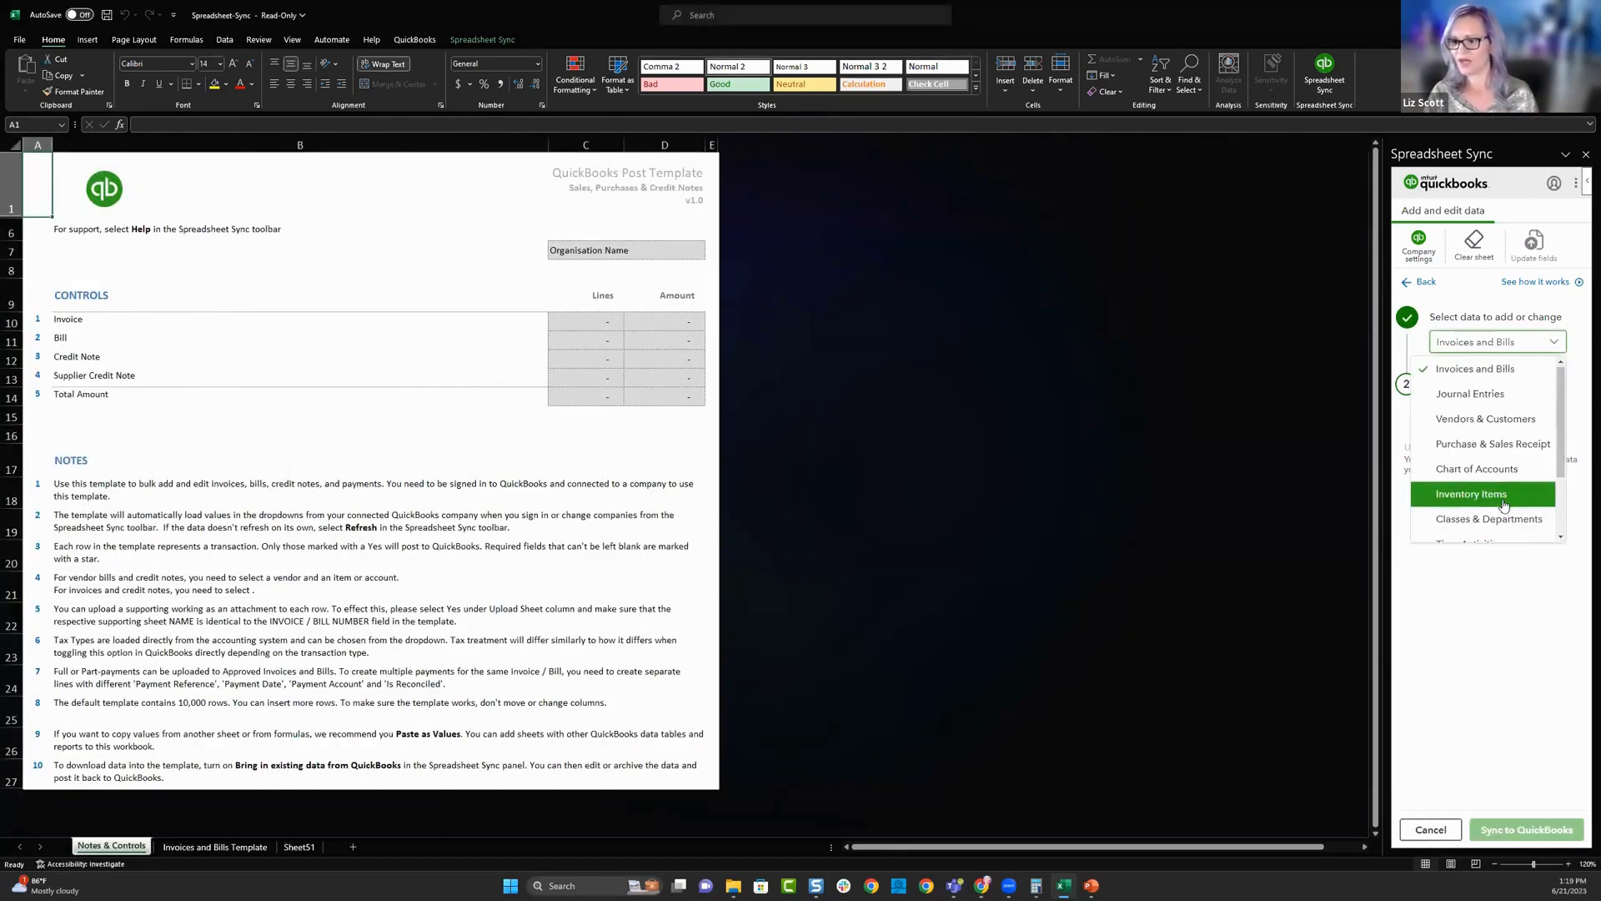
pyautogui.scroll(-1, 1499, 432)
pyautogui.click(1496, 420)
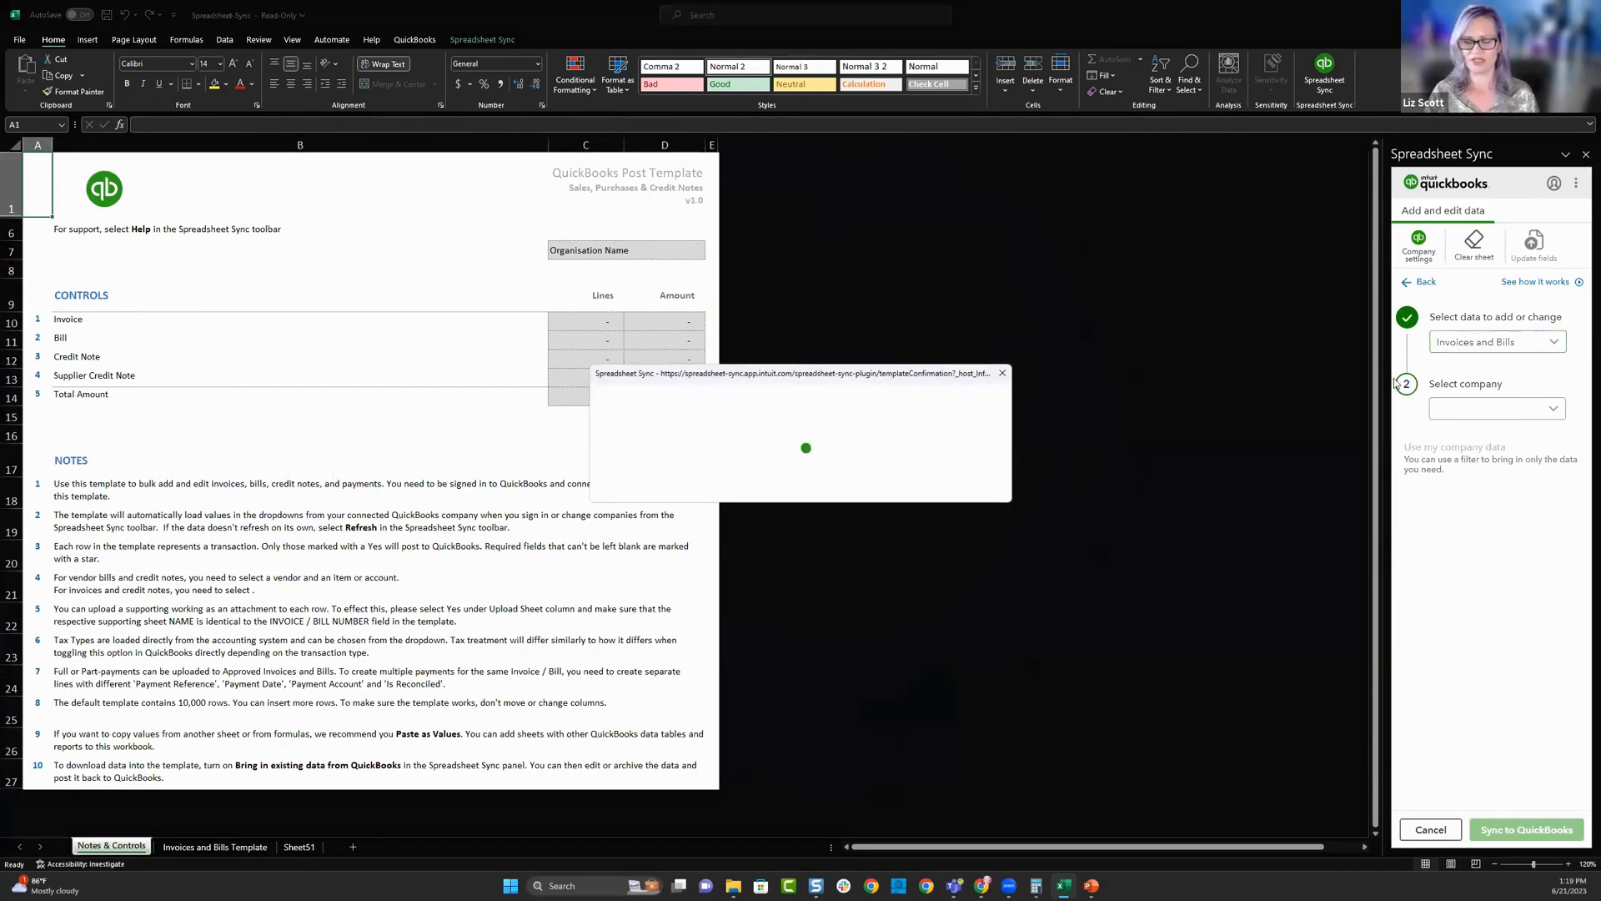
pyautogui.click(951, 462)
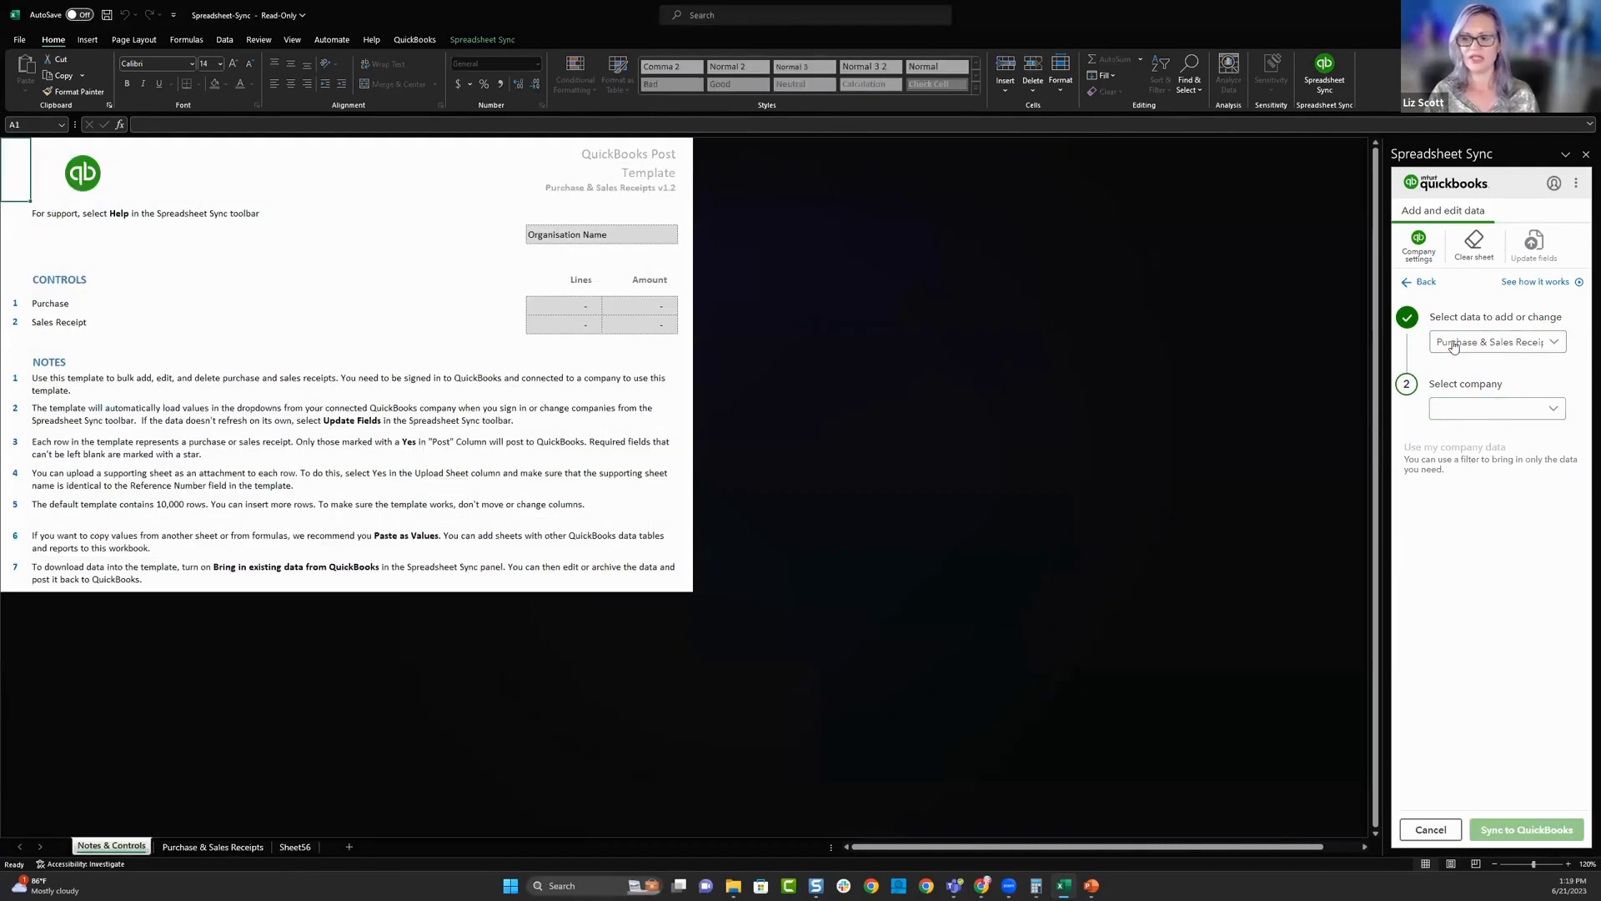
# - Select Larry's Landscape & Supply, Inc. as the company and bring in its transactions dated last month
pyautogui.click(1553, 408)
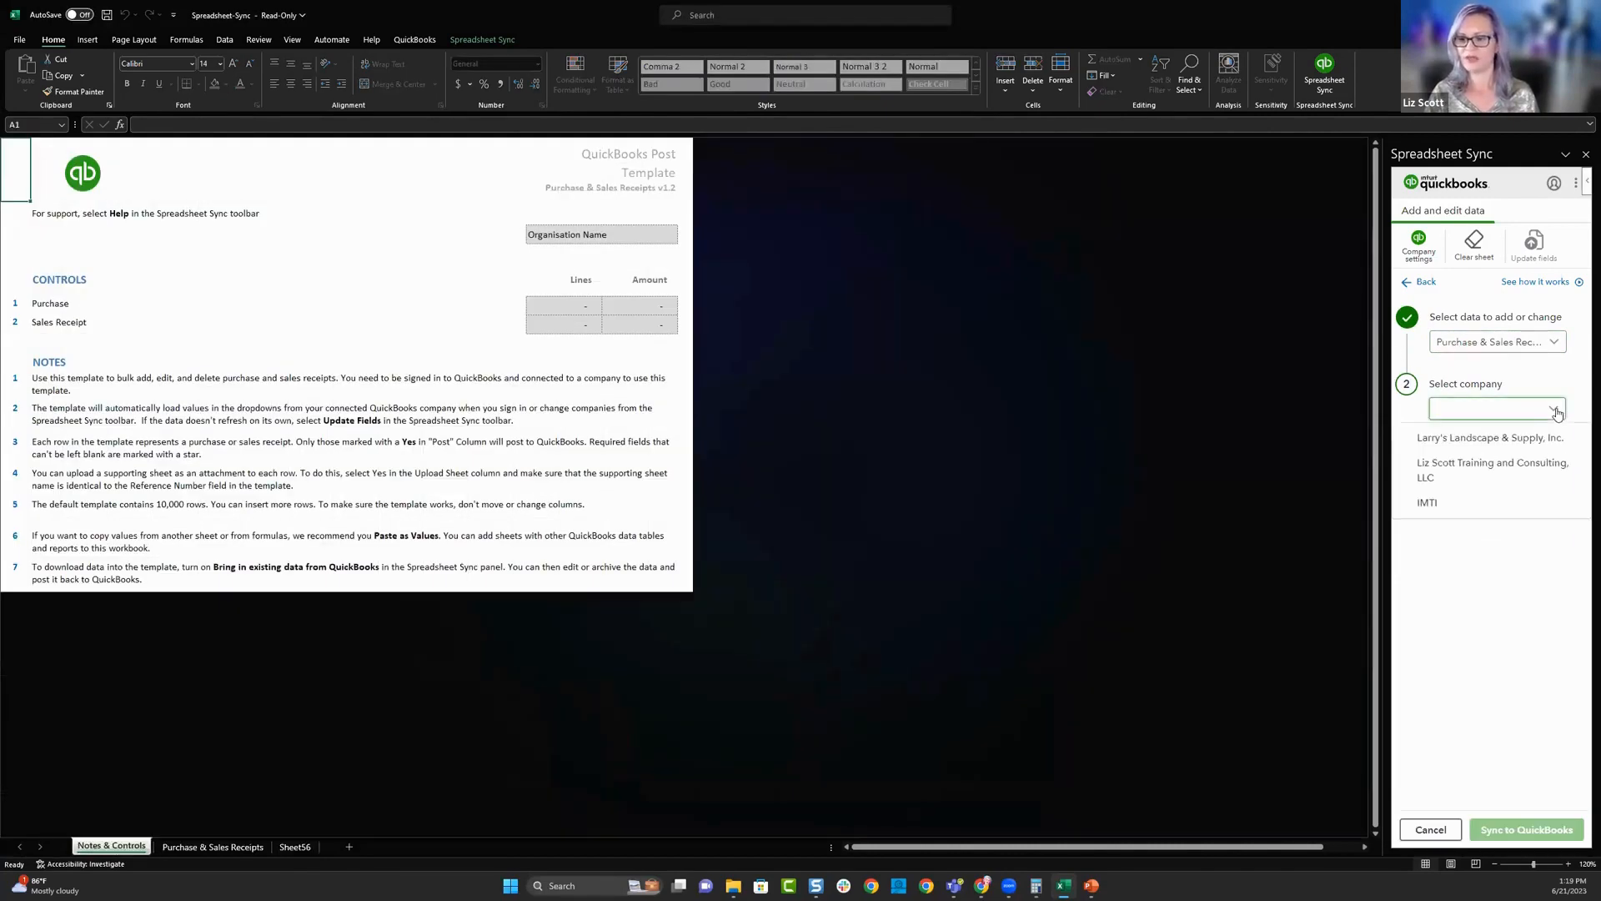
pyautogui.click(1476, 435)
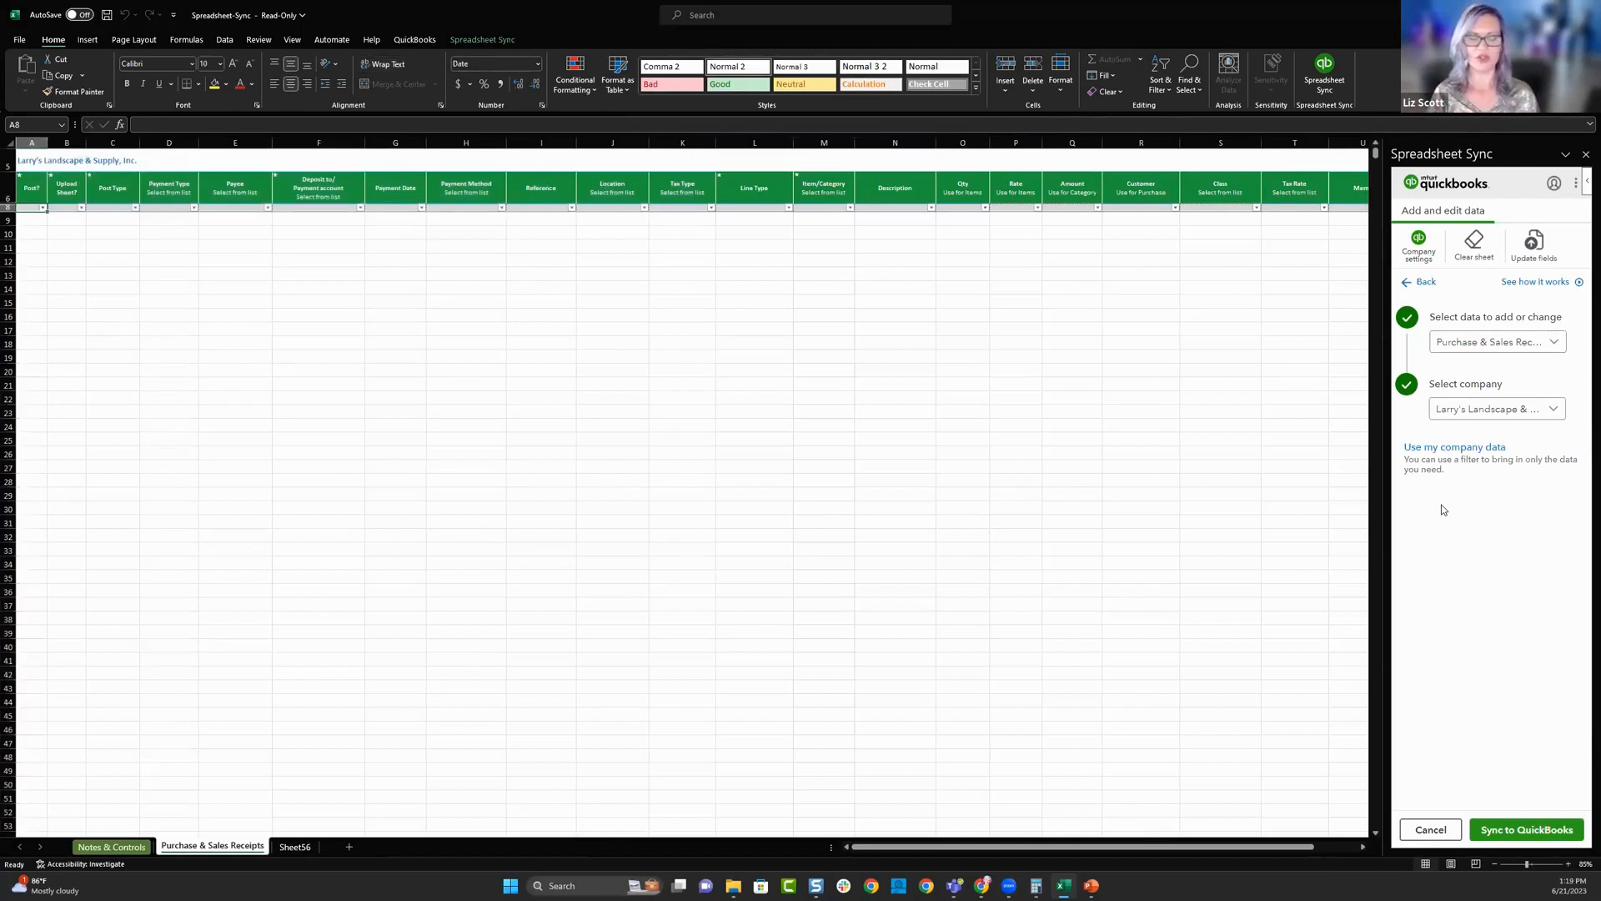
pyautogui.click(1439, 447)
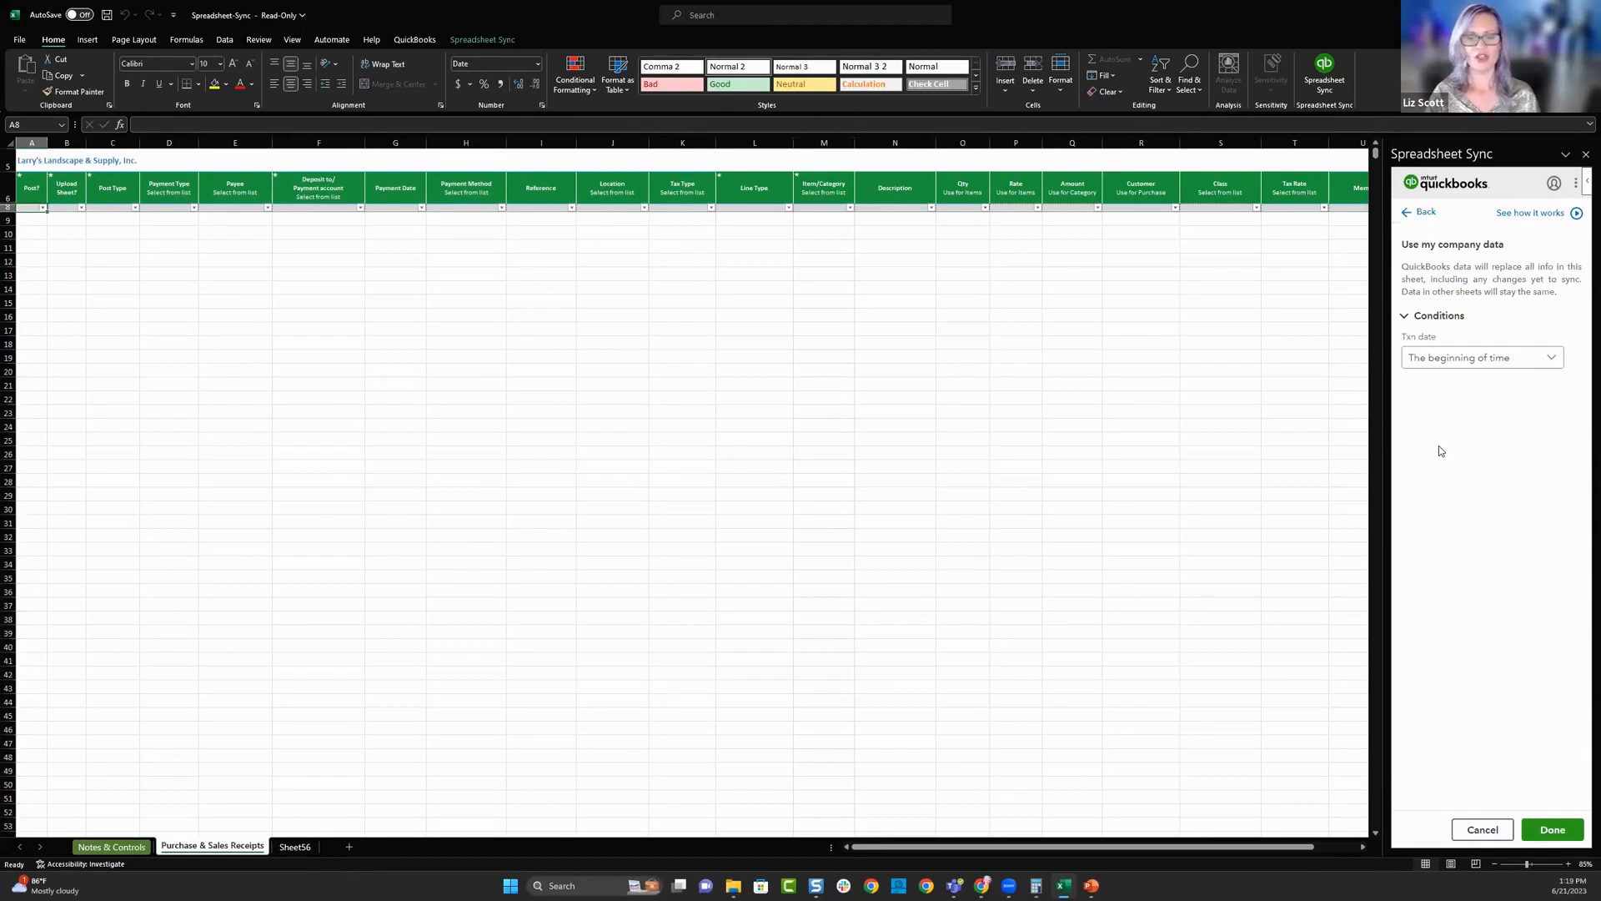
pyautogui.click(1501, 359)
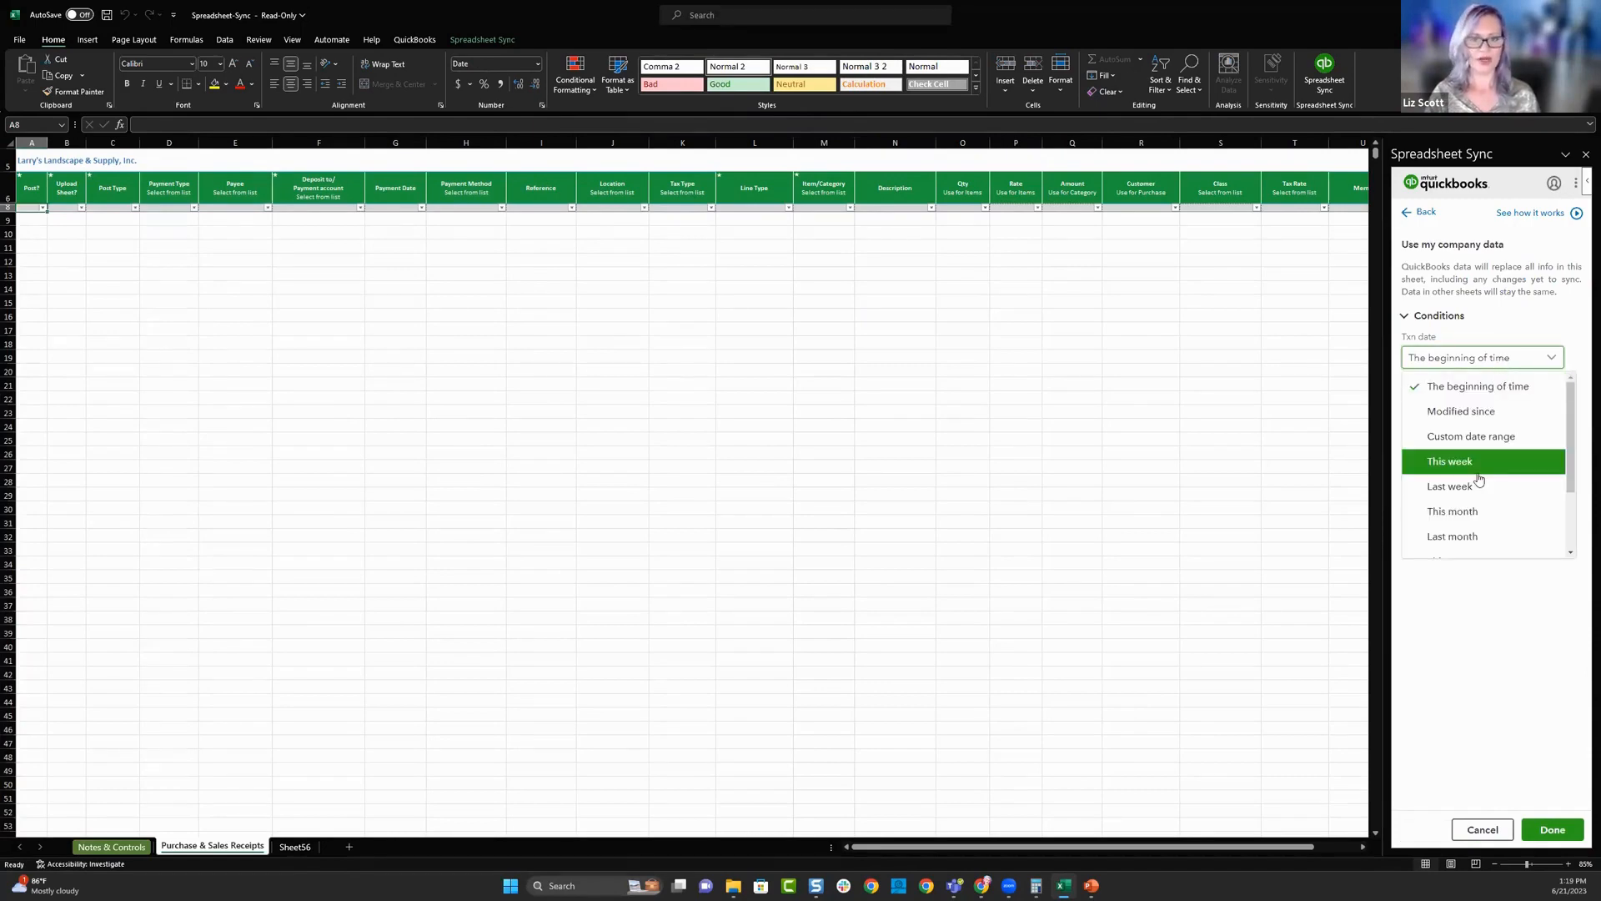
pyautogui.click(1477, 536)
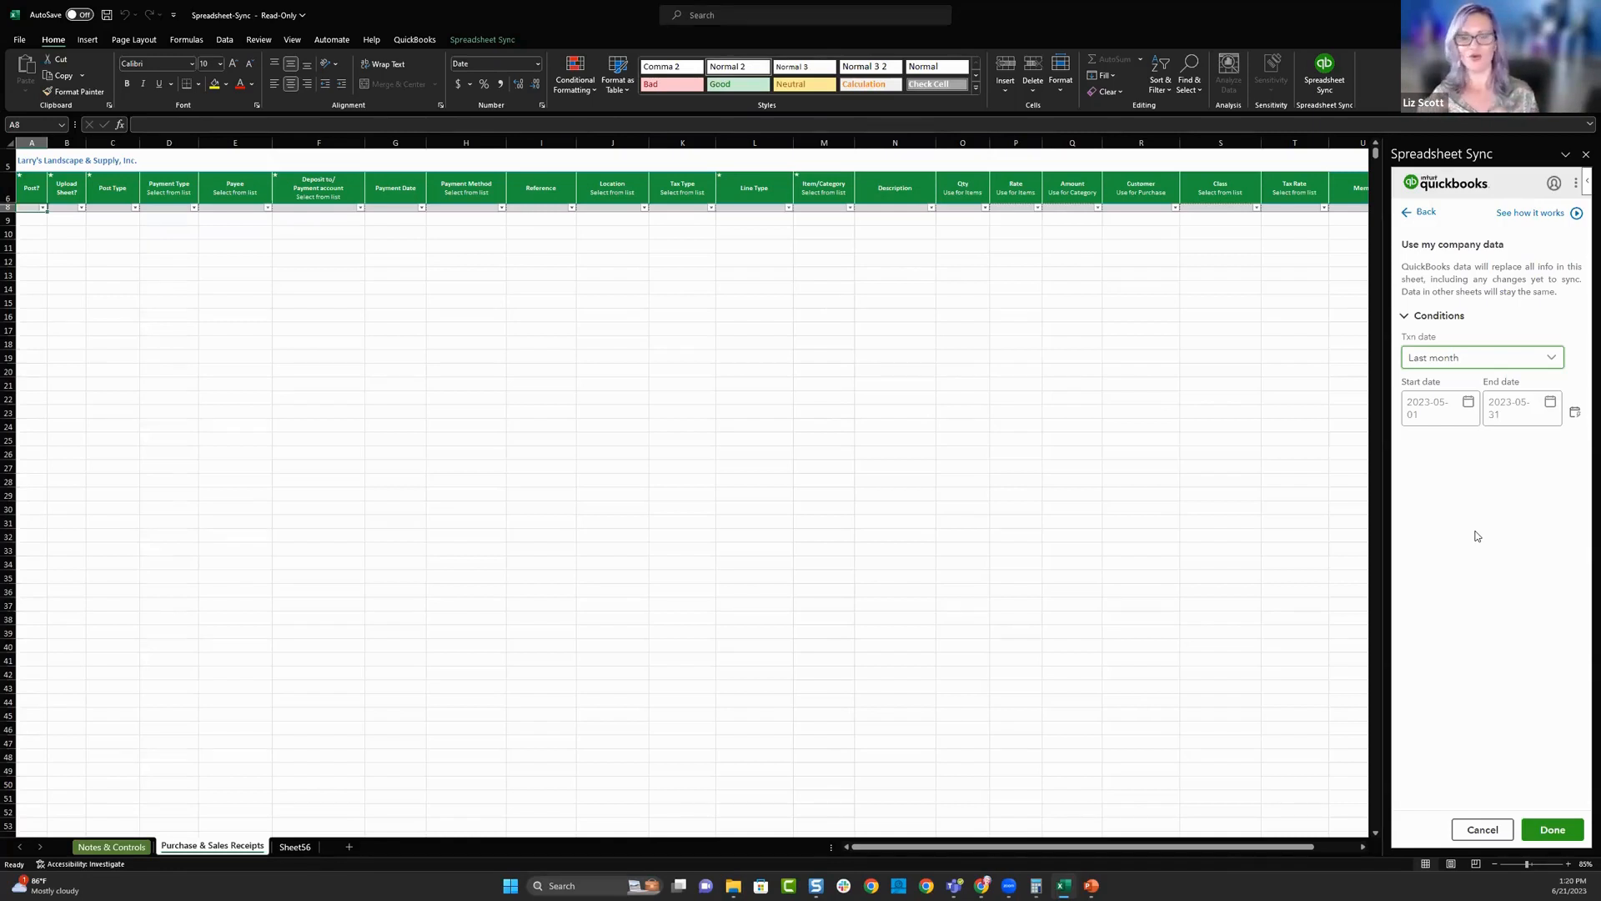
pyautogui.click(1554, 829)
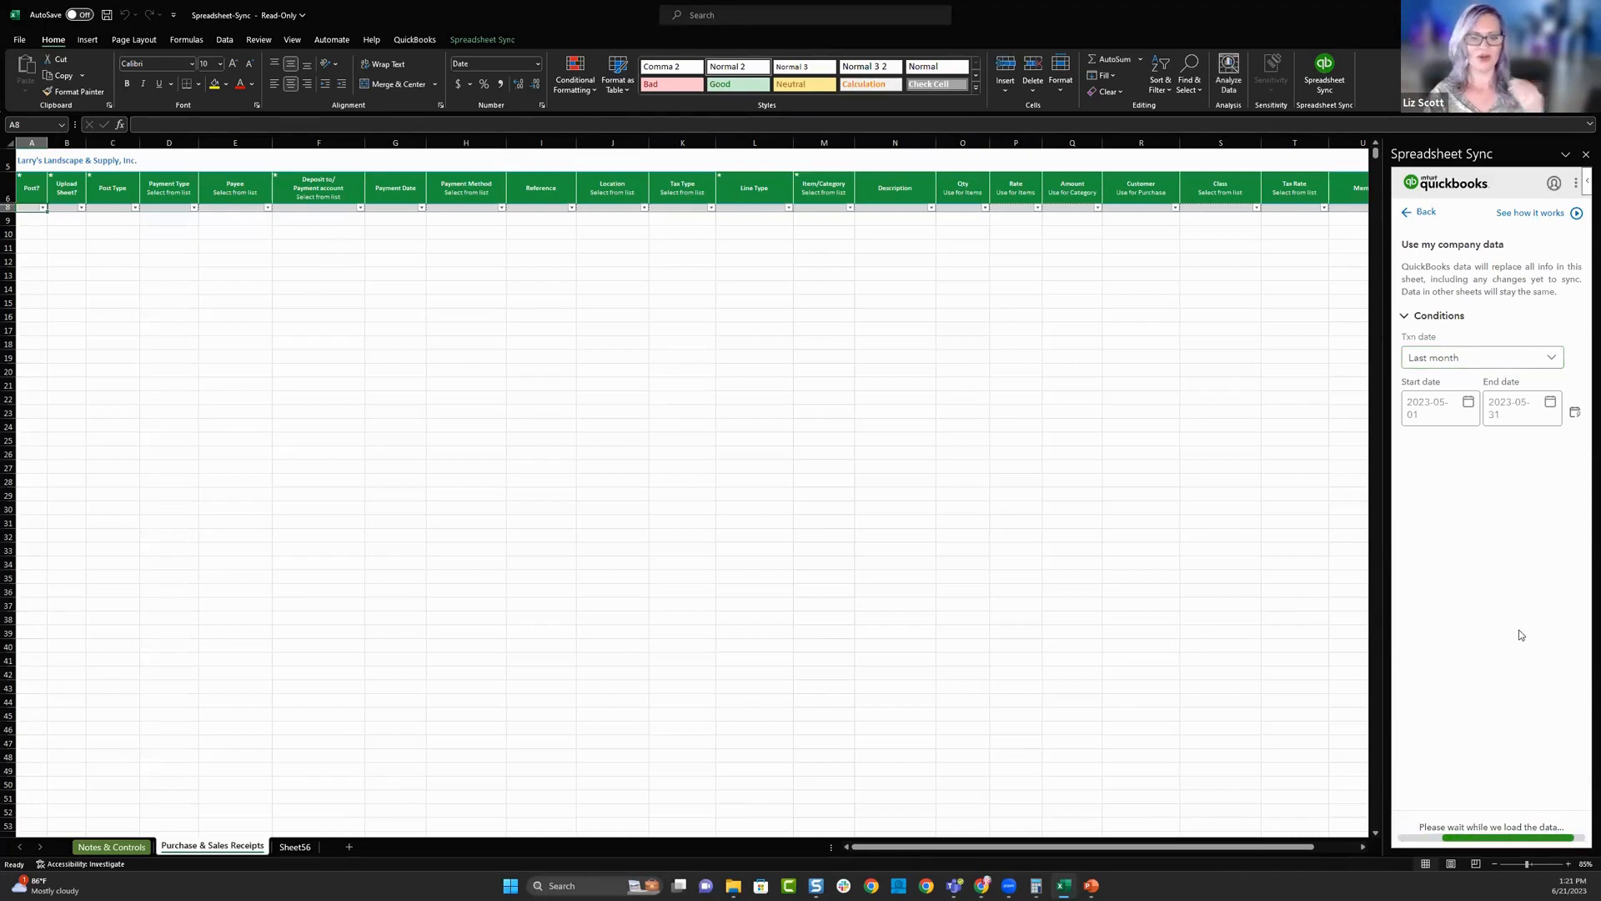
# - Filter the Post Type column to show only Sales Receipt rows
pyautogui.click(194, 209)
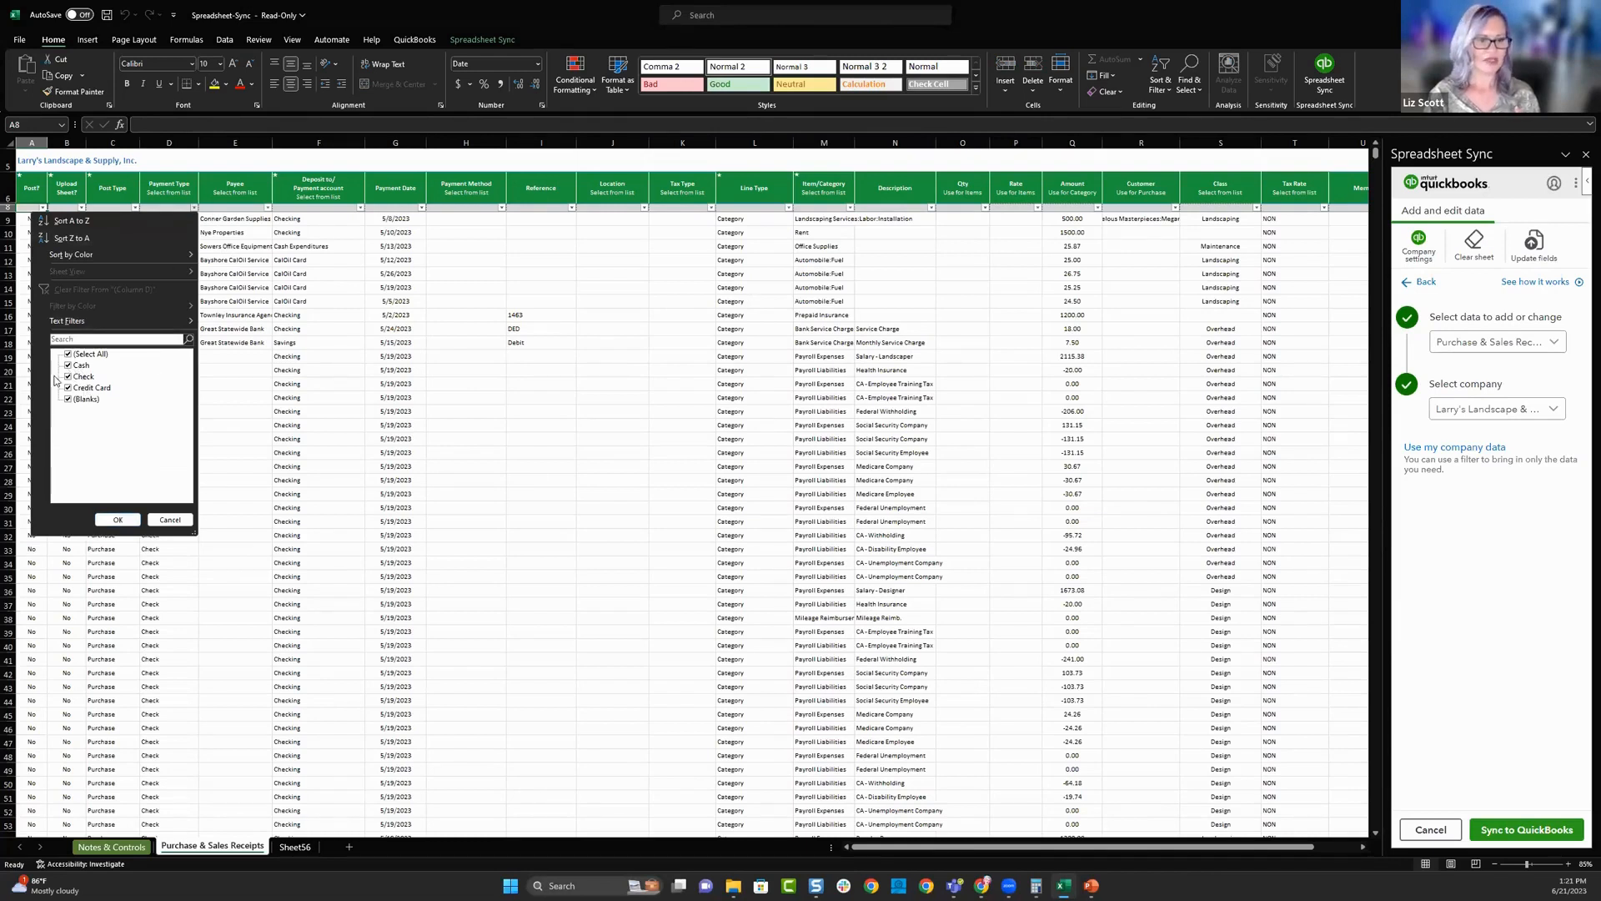
pyautogui.click(112, 194)
pyautogui.click(135, 207)
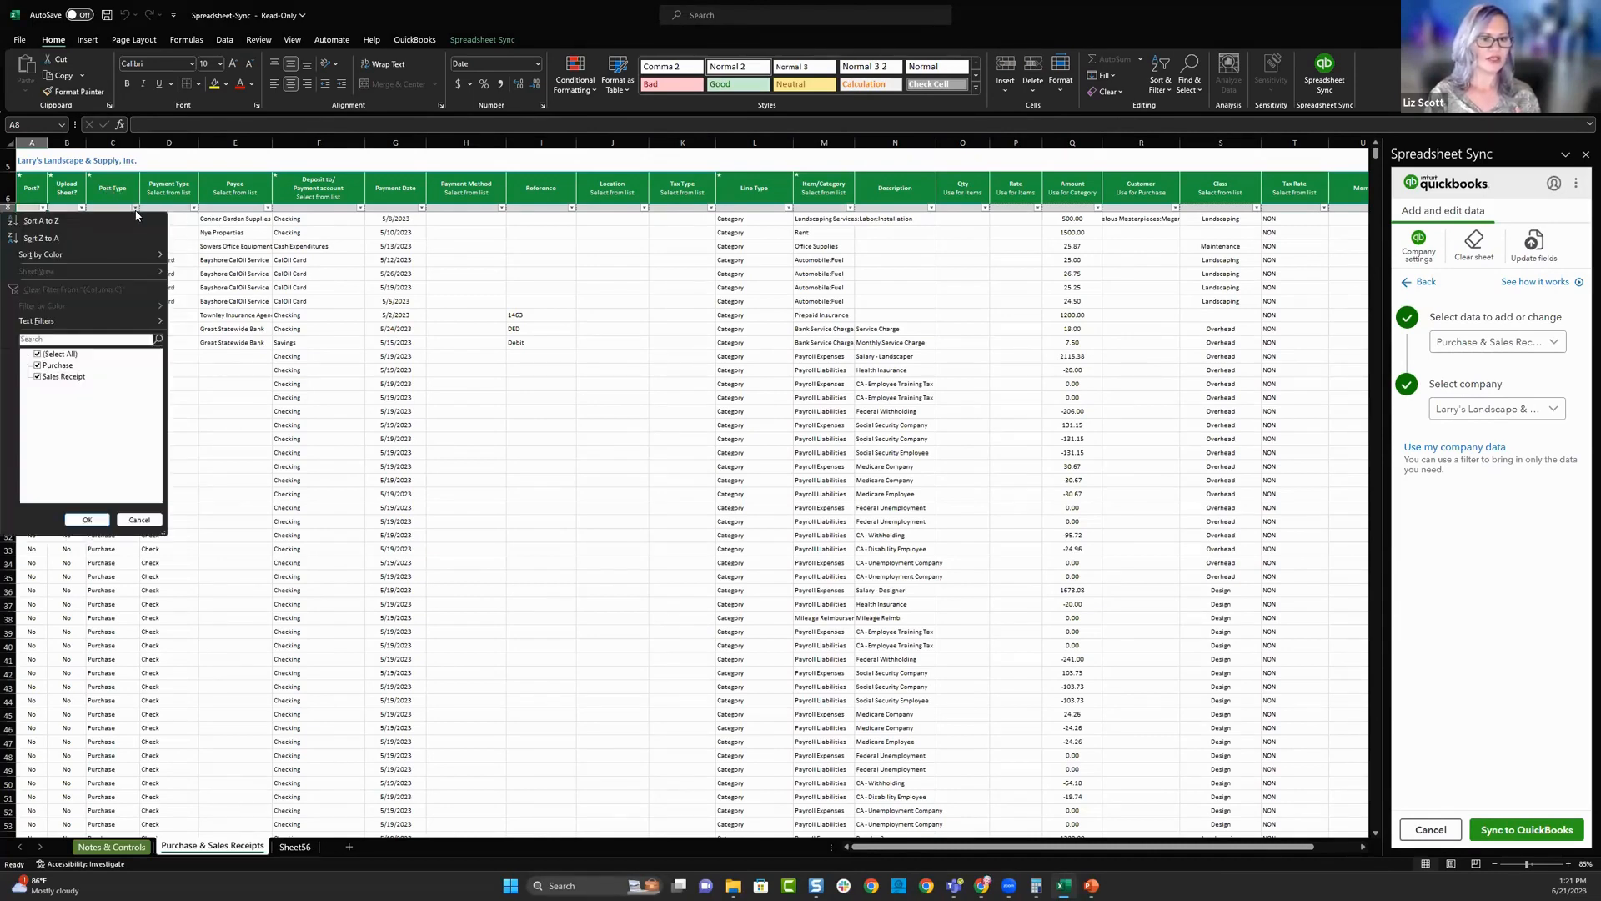
pyautogui.click(38, 365)
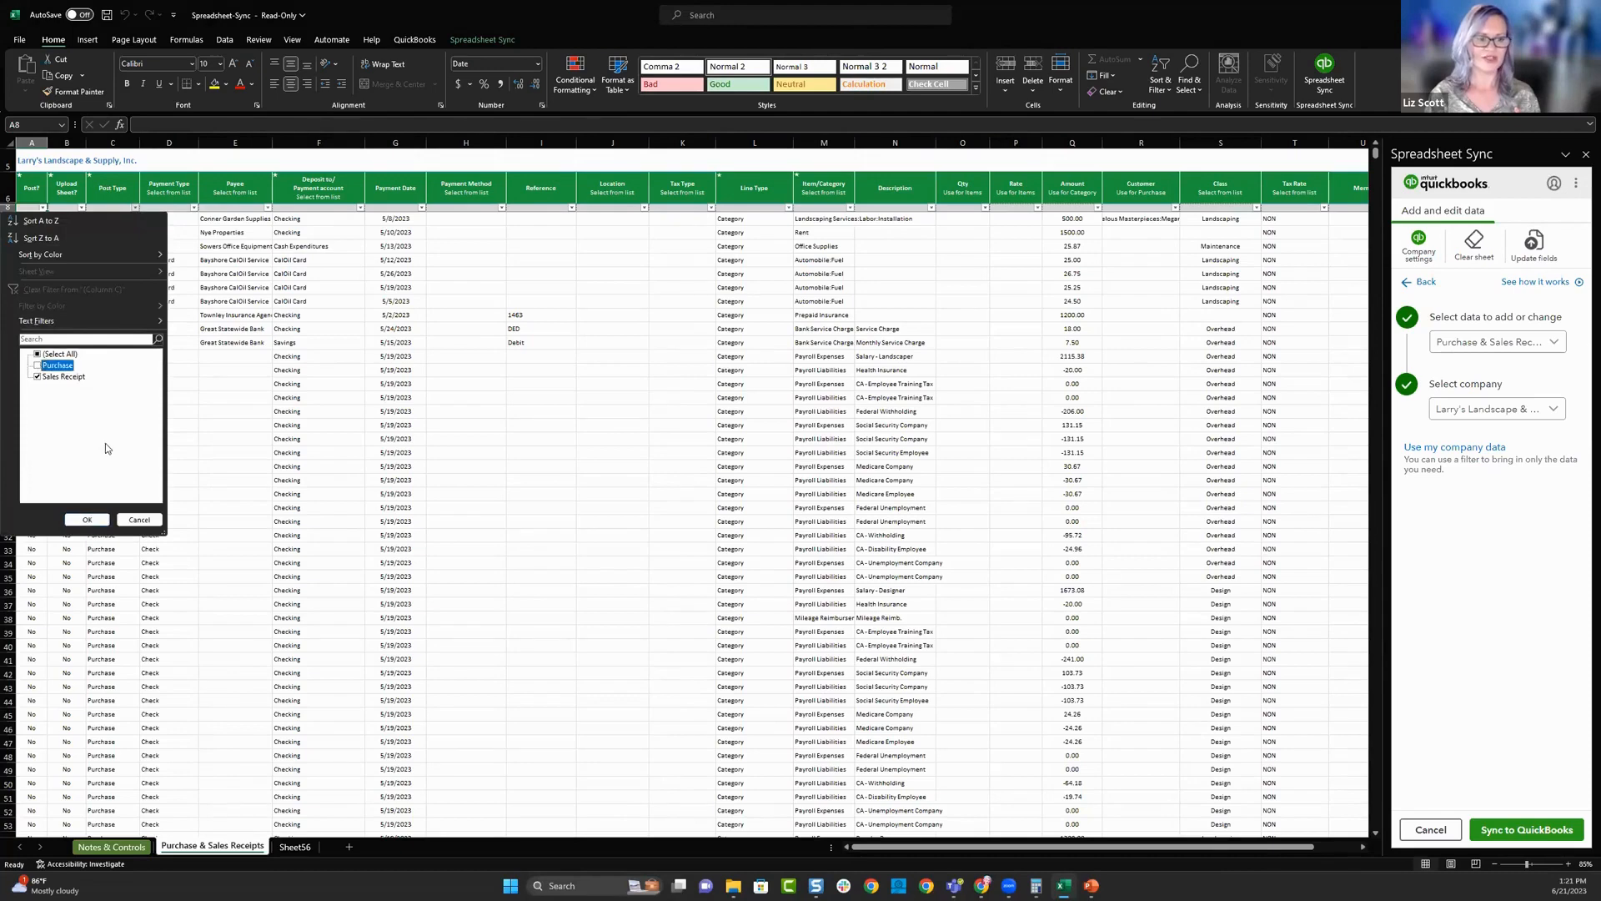
pyautogui.click(86, 519)
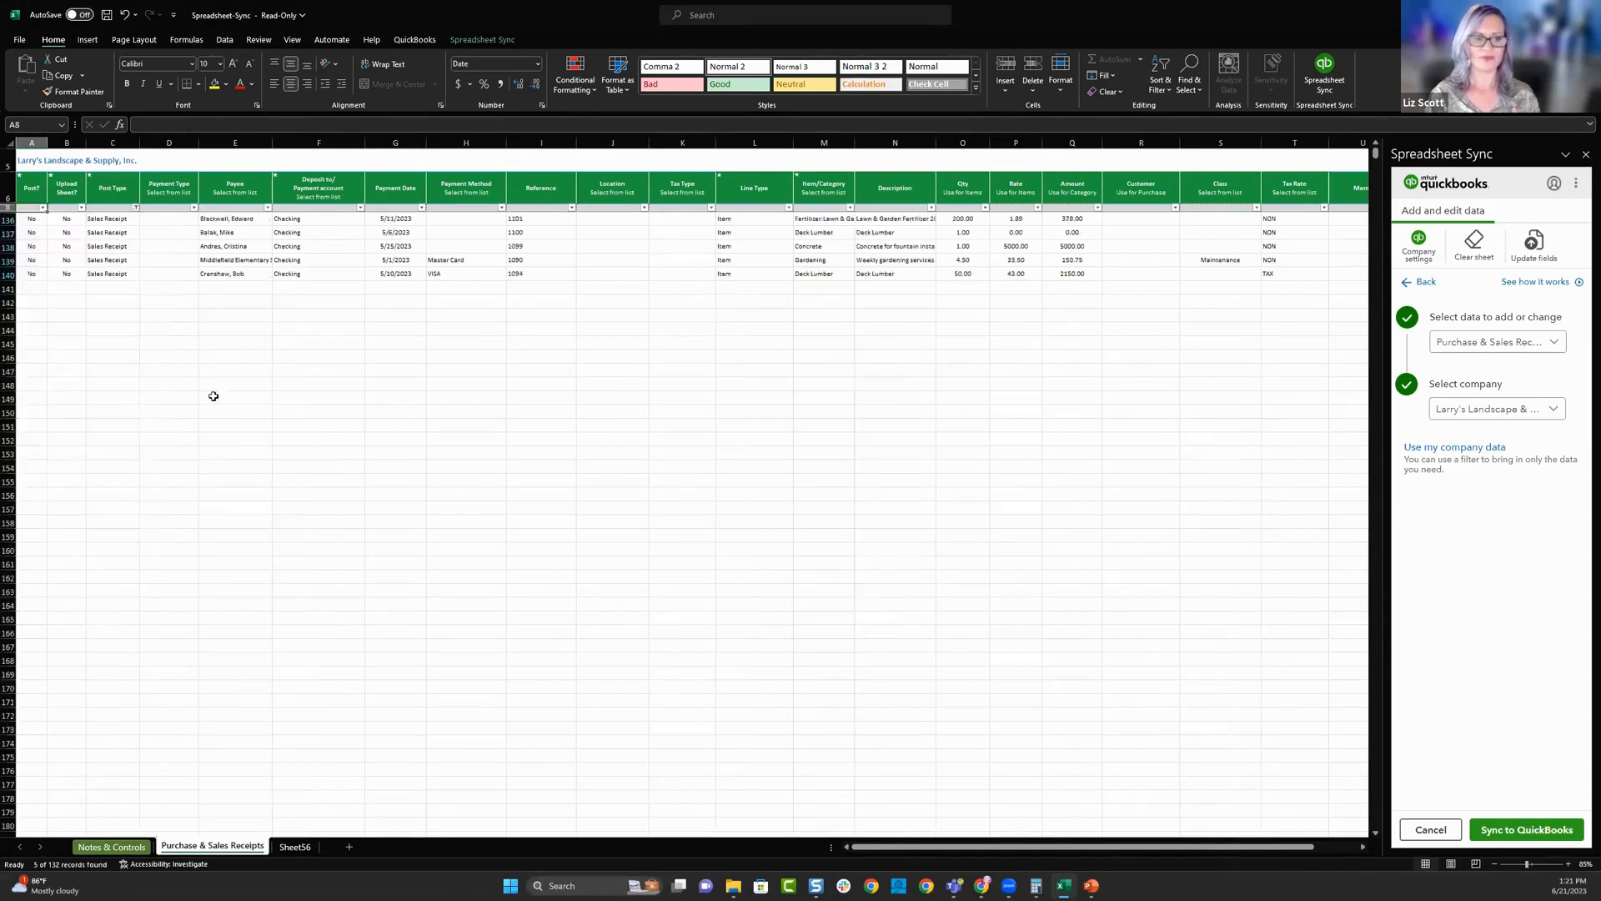
# - Check the deposit account of each of the filtered sales receipts
pyautogui.click(314, 220)
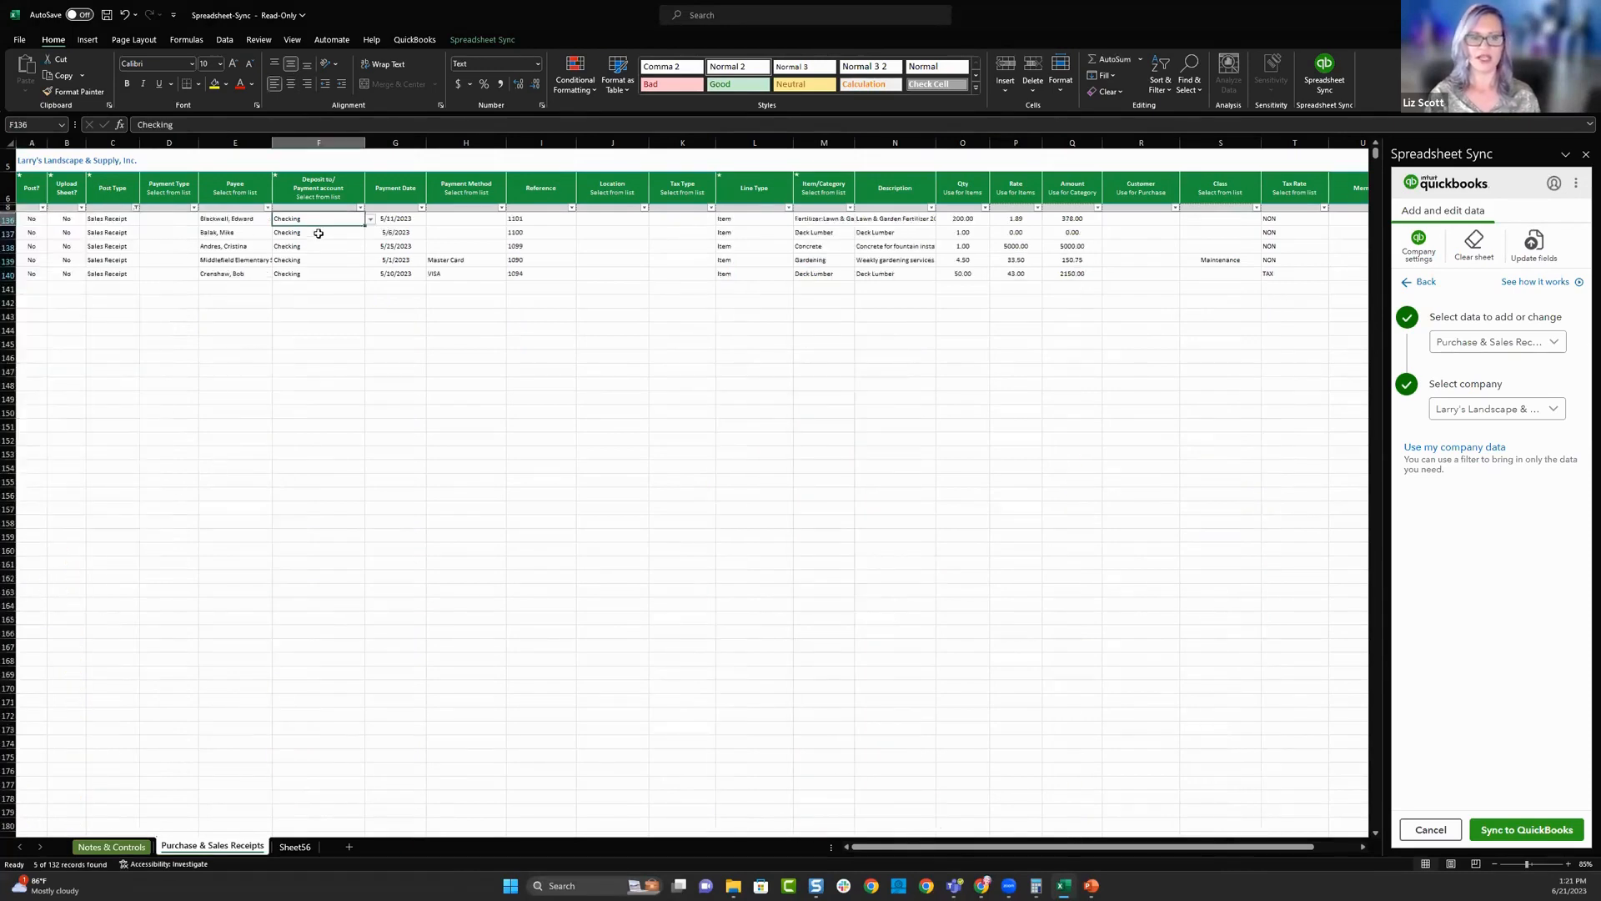
pyautogui.click(319, 233)
pyautogui.click(323, 248)
pyautogui.click(325, 261)
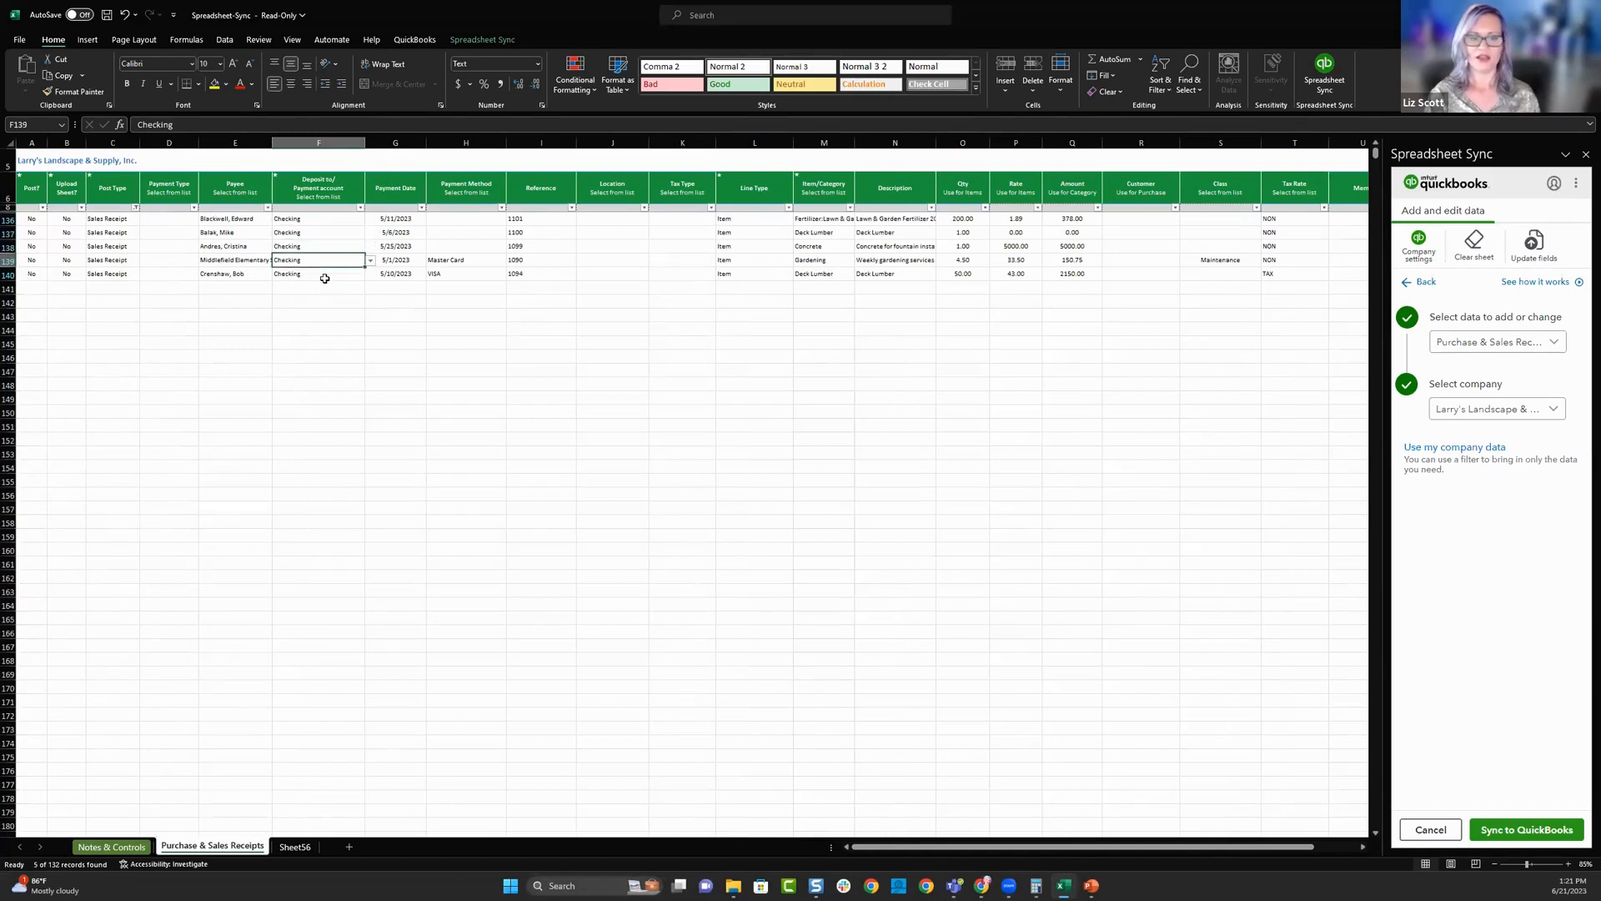
pyautogui.click(324, 278)
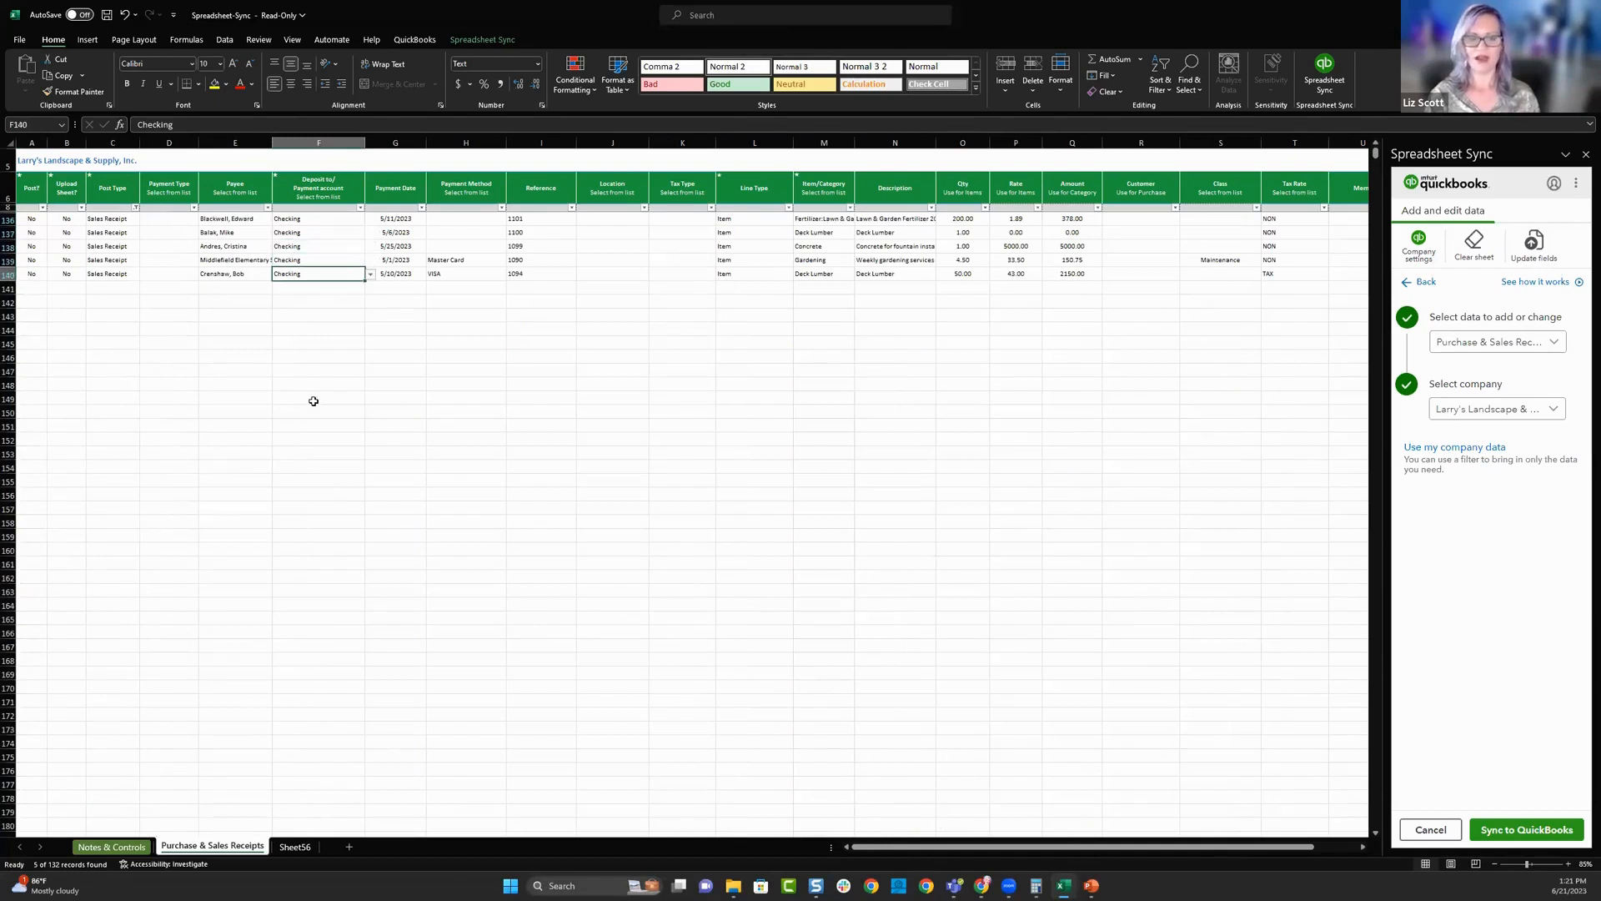
pyautogui.click(305, 222)
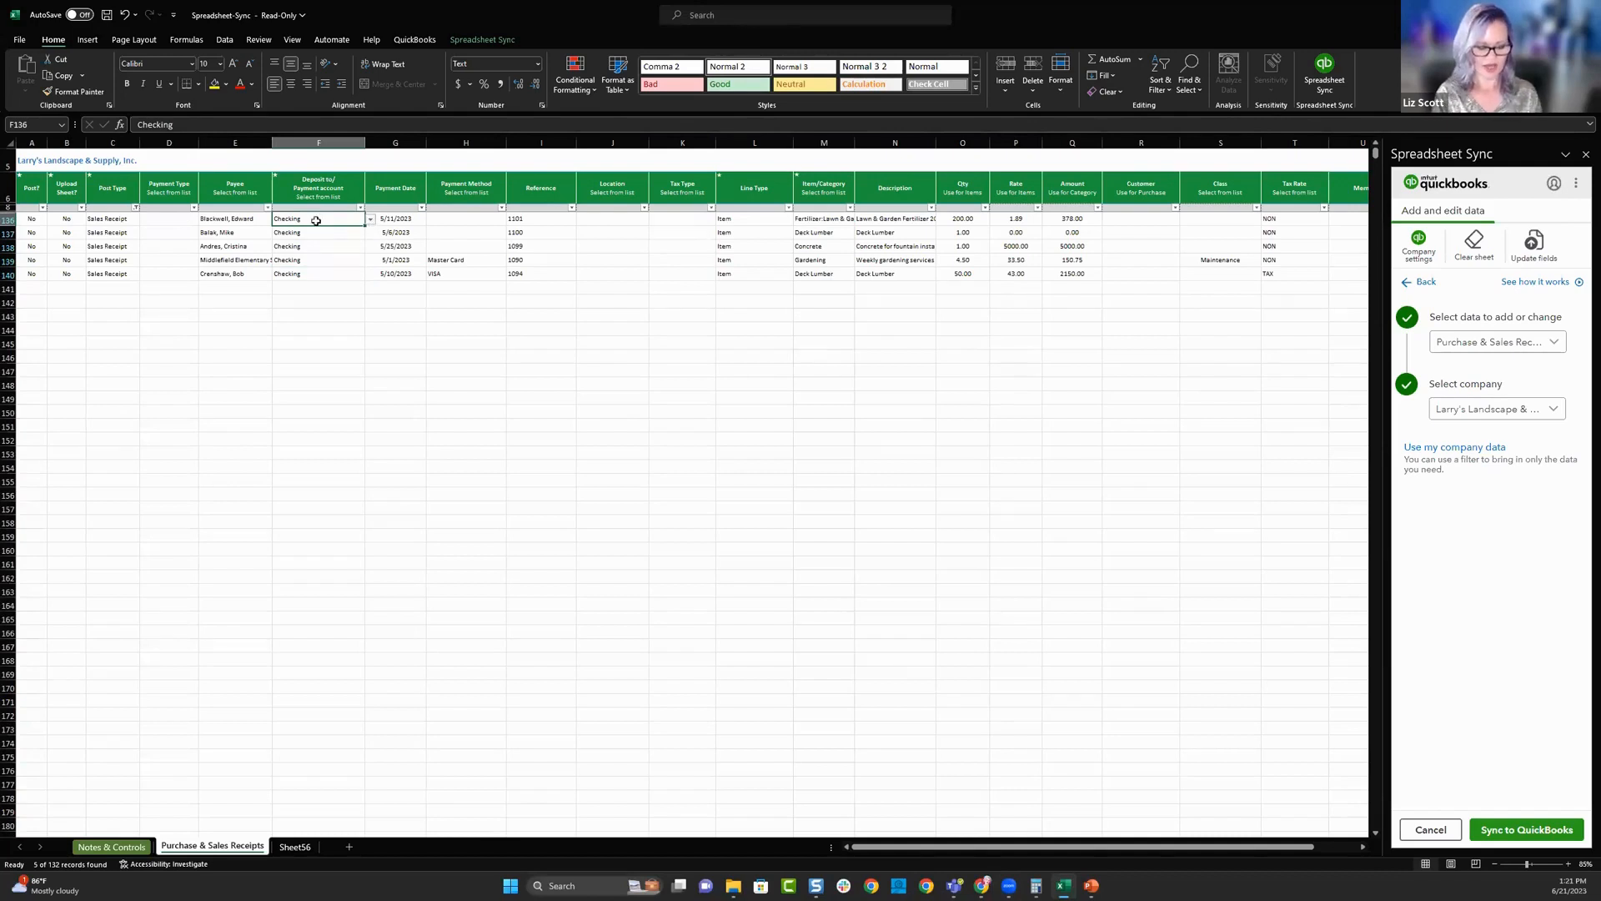
pyautogui.write('Unndepo')
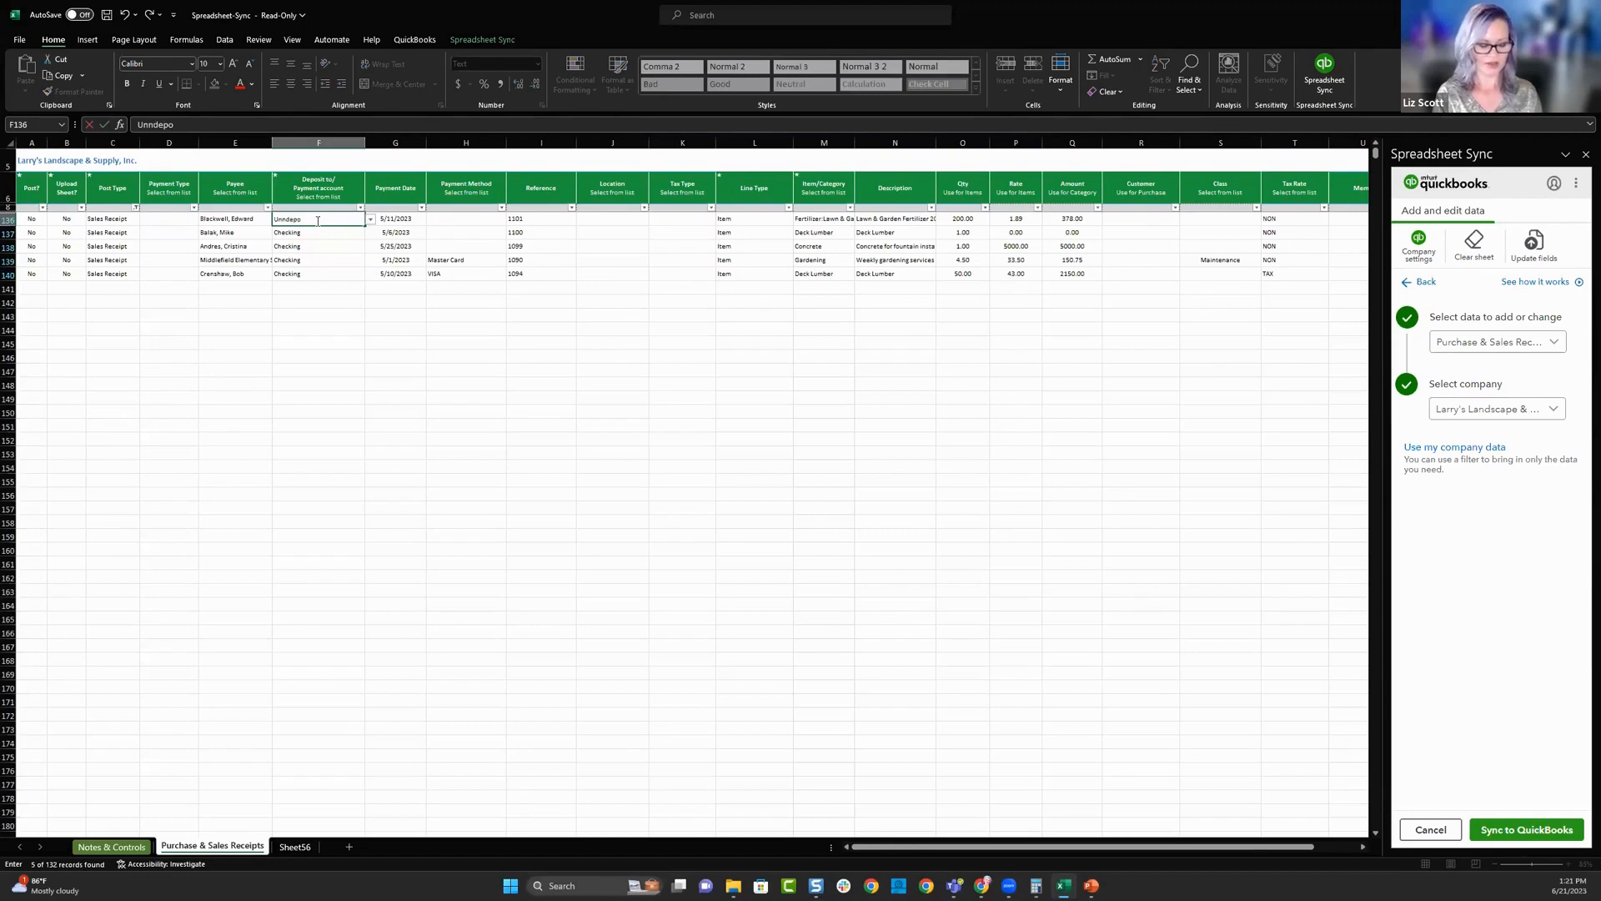
pyautogui.write('sited funds')
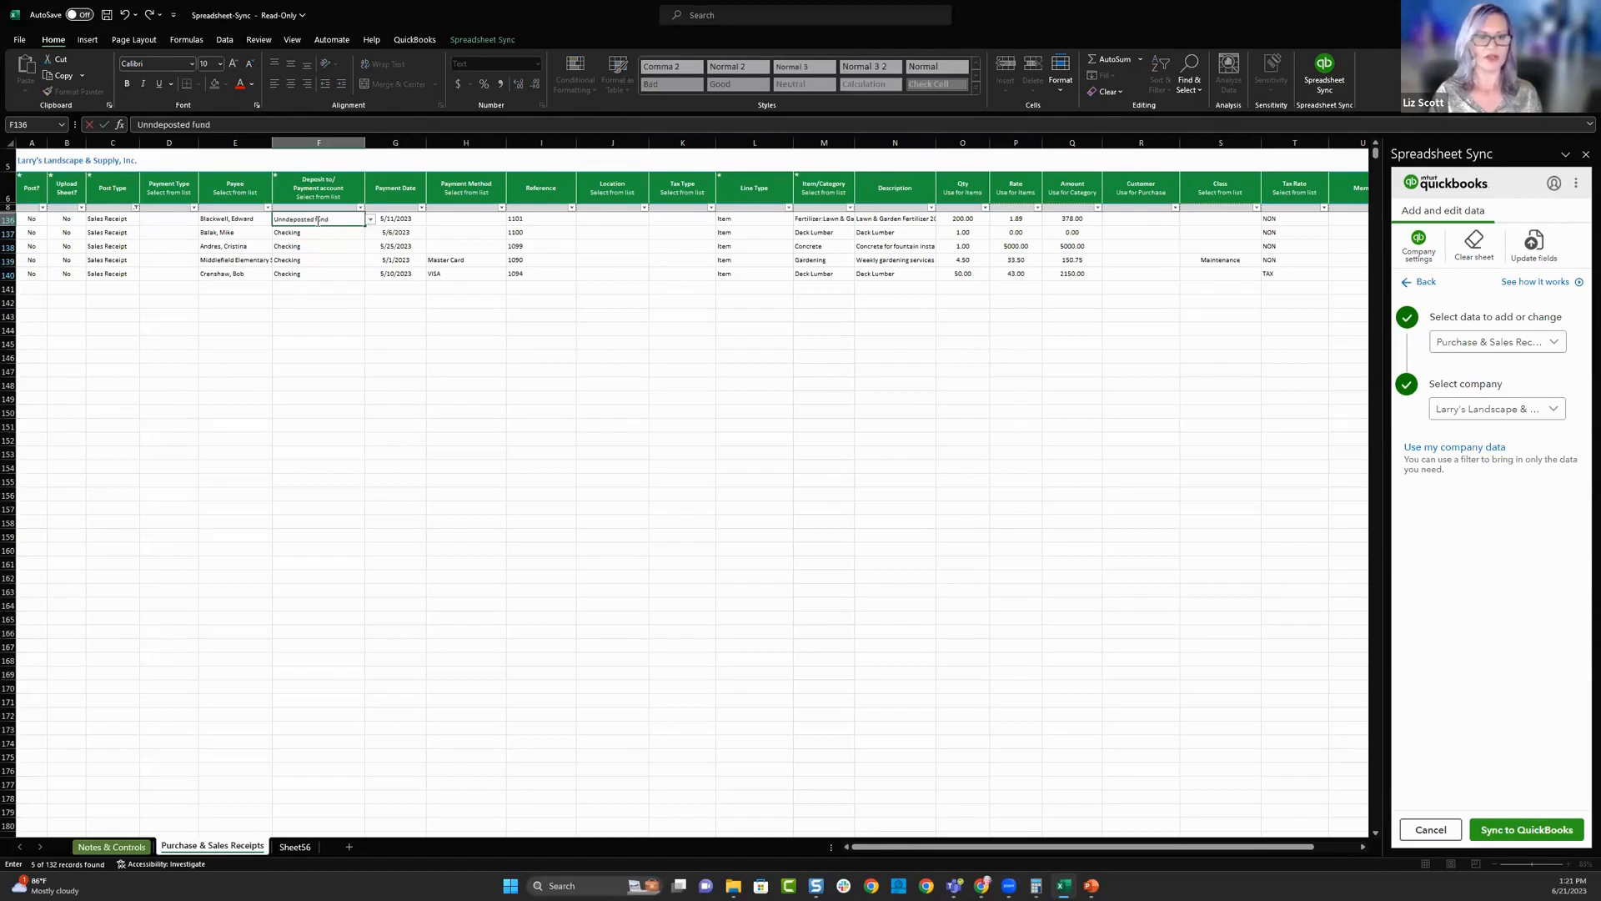
pyautogui.press('Return')
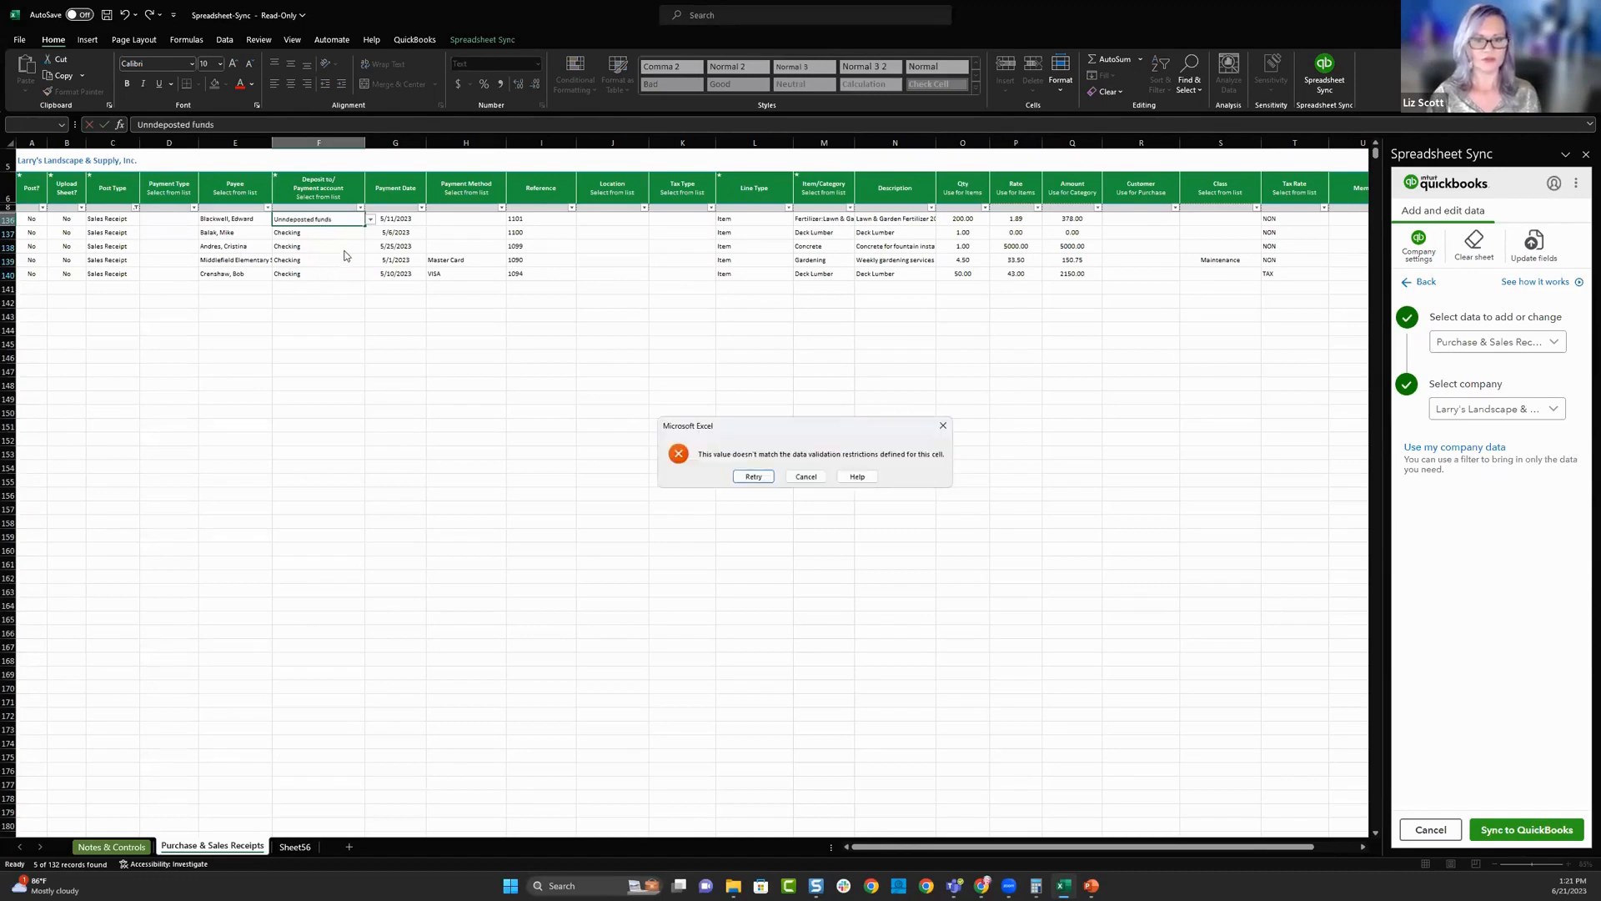
pyautogui.click(806, 476)
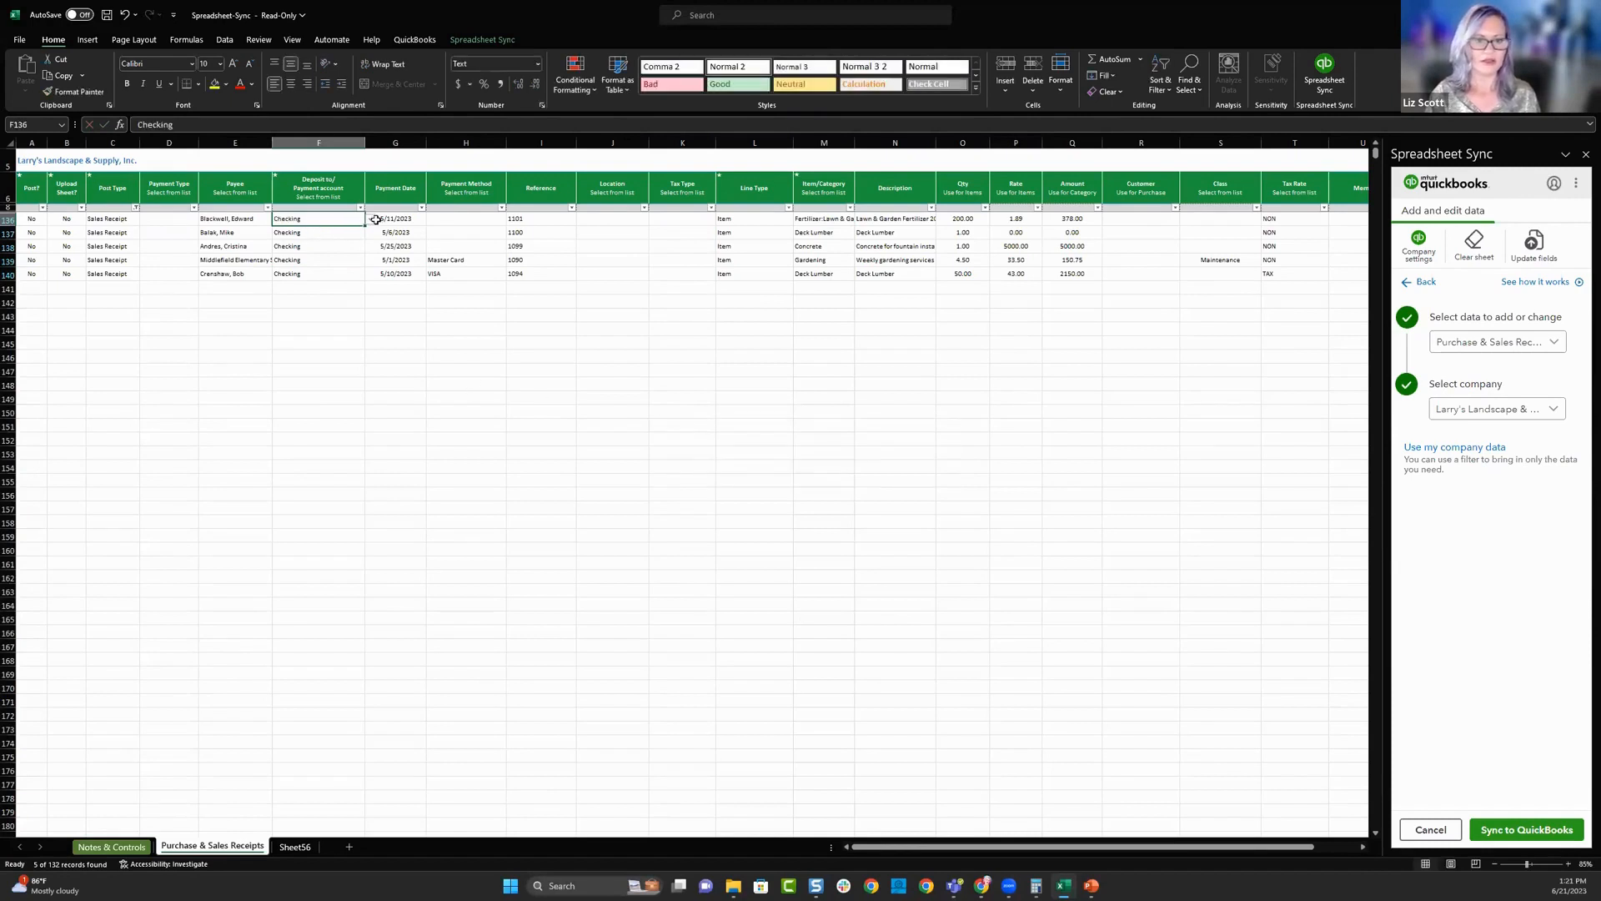
# - Set the deposit account of the first filtered sales receipt, in row 136, to Undeposited Funds from the list of accounts
pyautogui.click(371, 219)
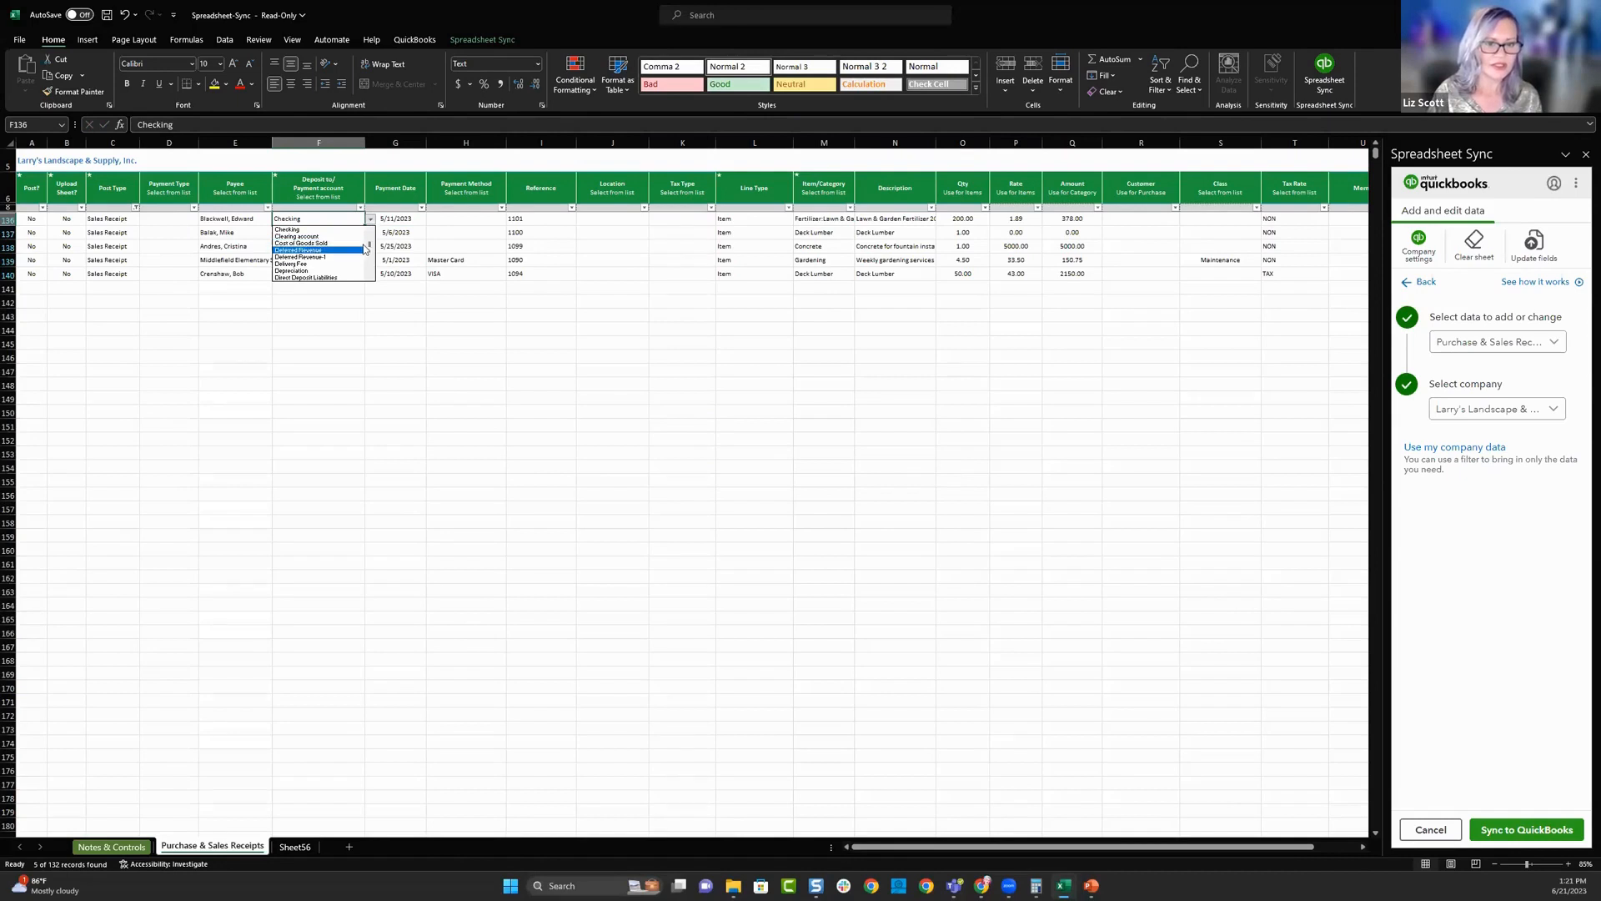
pyautogui.moveTo(370, 244); pyautogui.dragTo(374, 269)
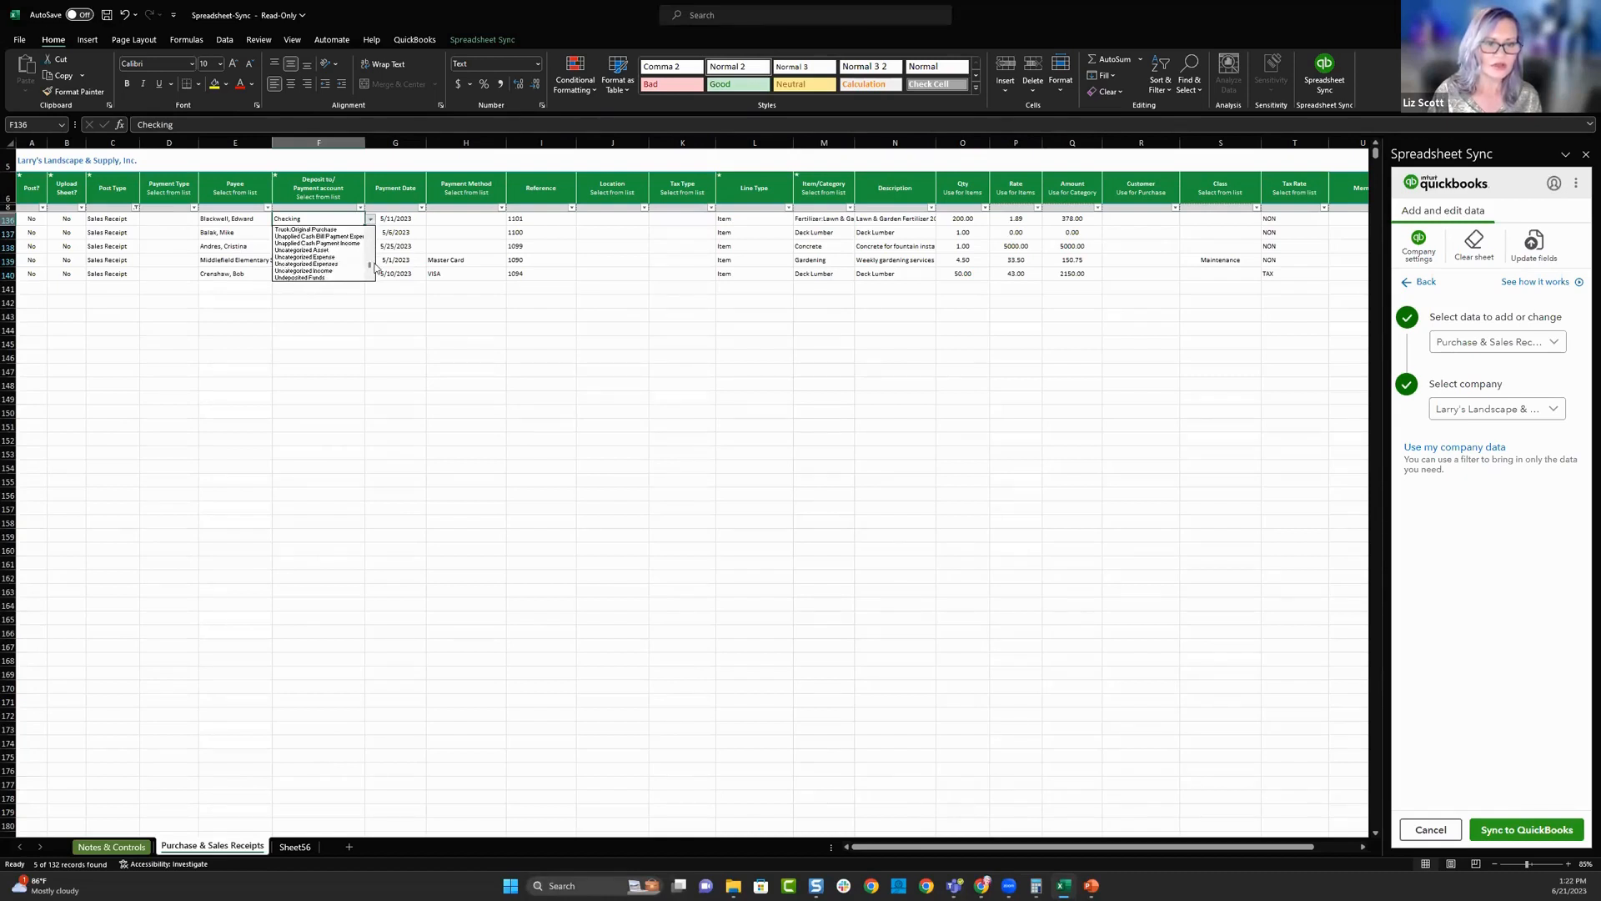
pyautogui.click(322, 278)
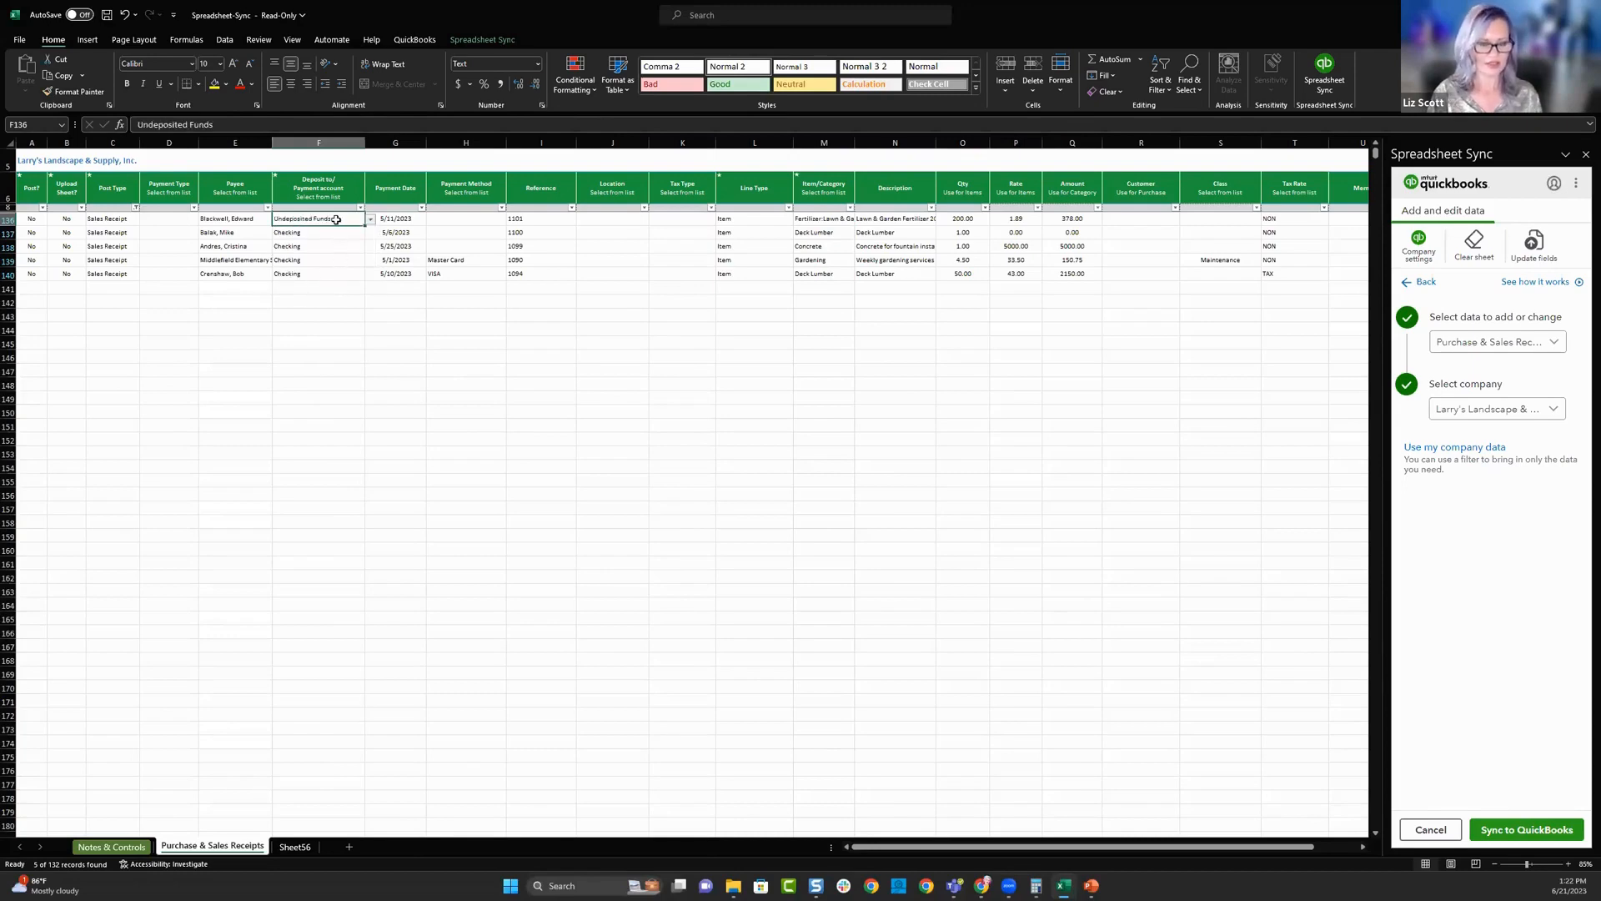
# - Copy the Undeposited Funds account from row 136 into the deposit account cells of the sales receipts in rows 137 to 139
pyautogui.click(336, 234)
pyautogui.click(336, 218)
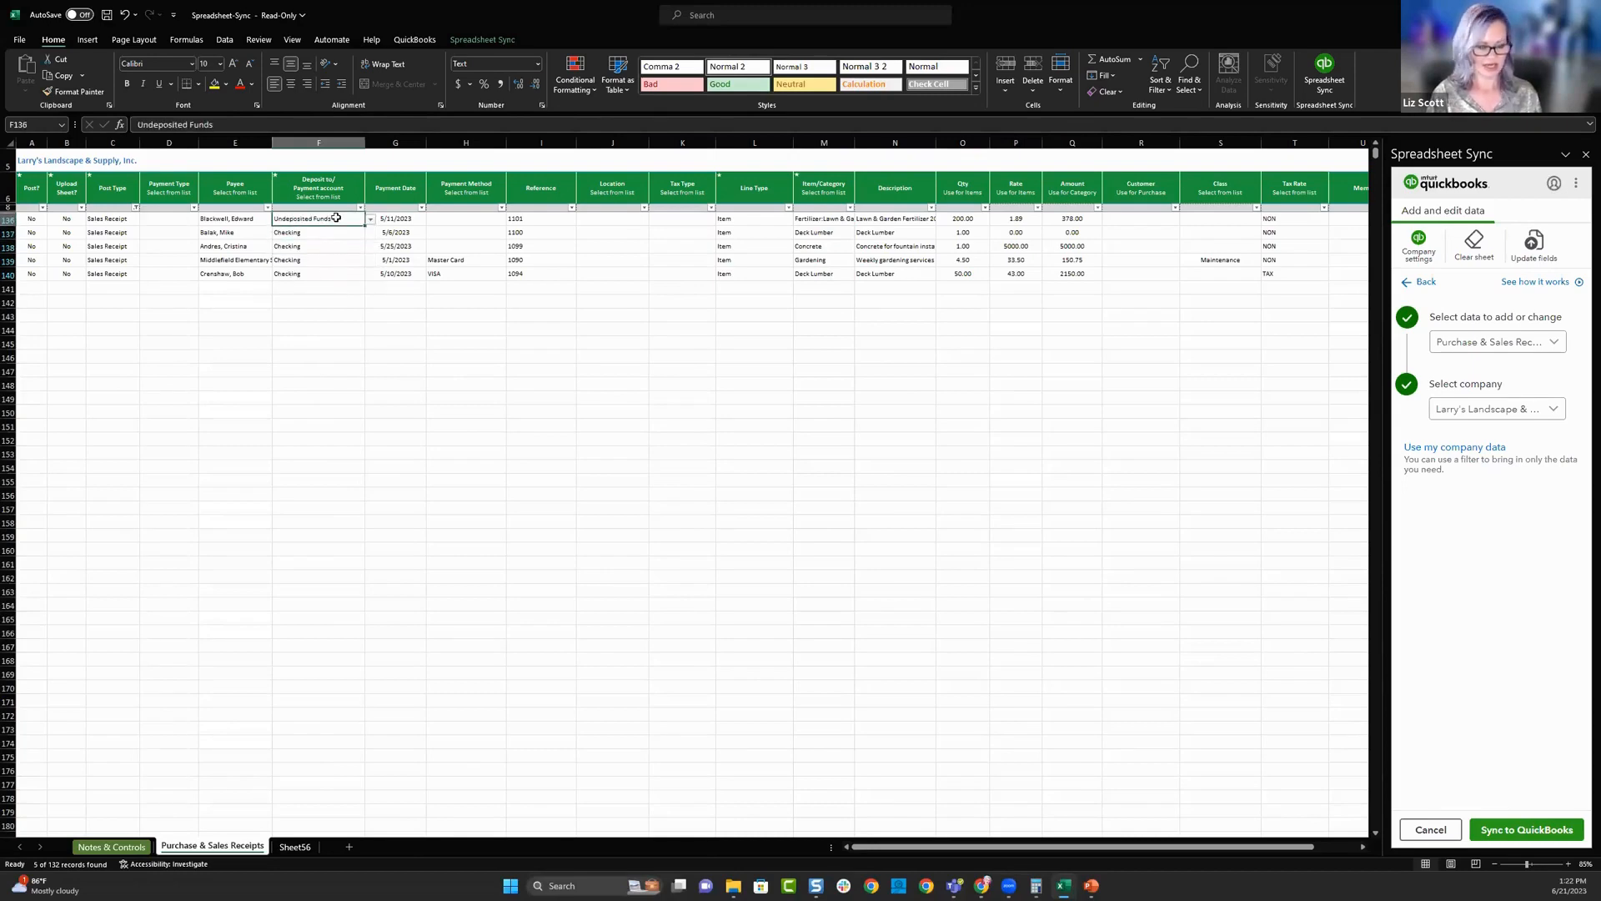
pyautogui.hotkey('ctrl', 'c')
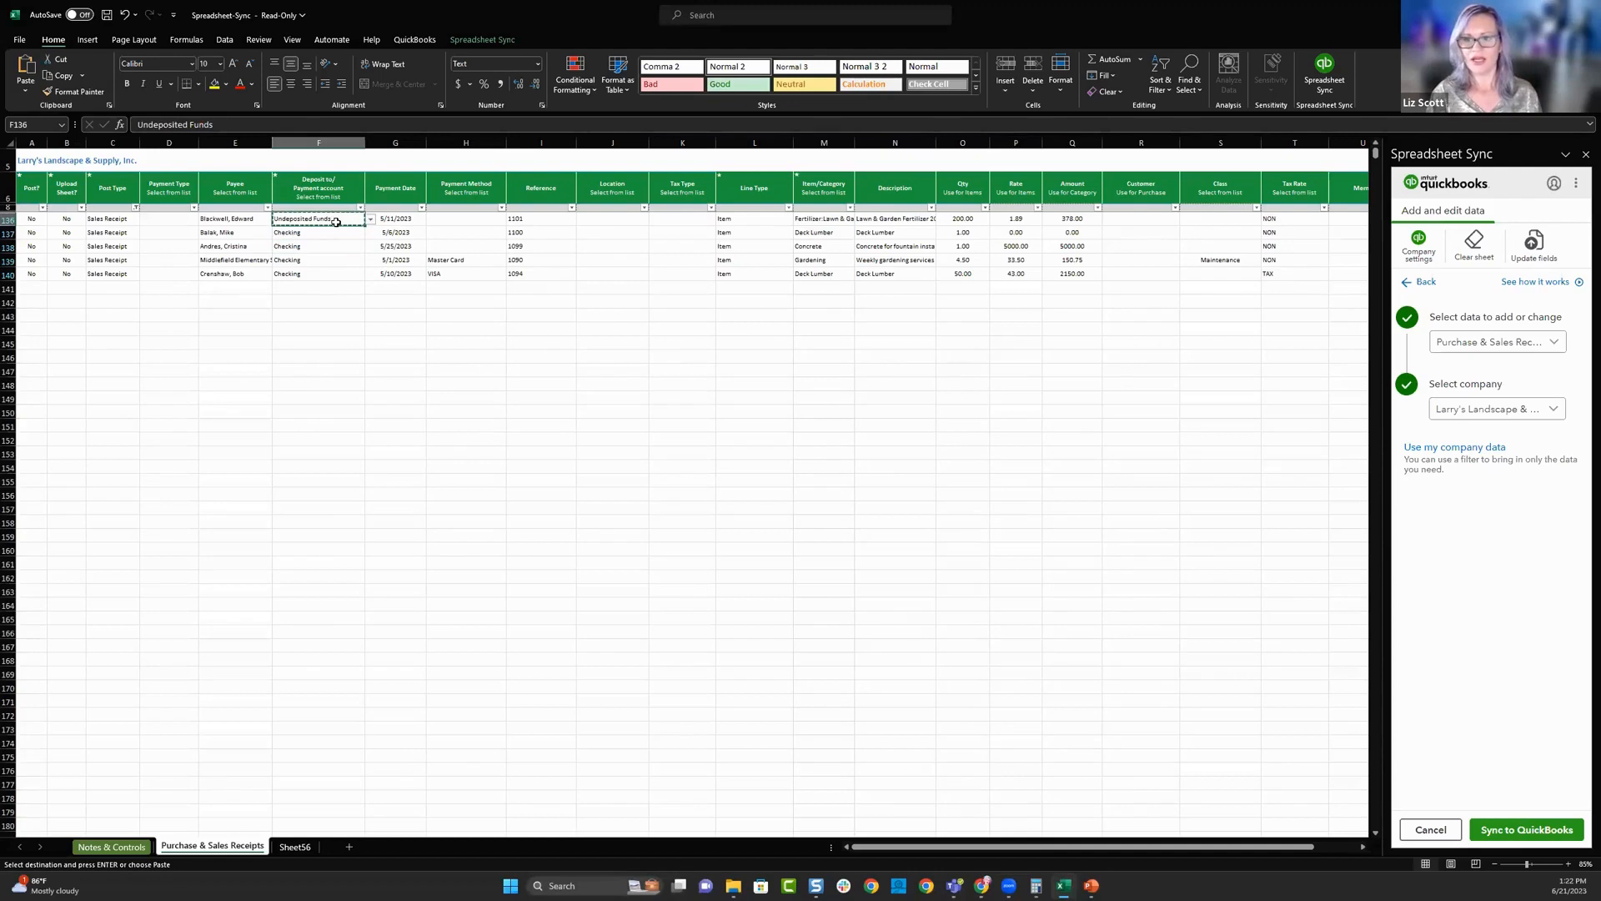
pyautogui.click(336, 234)
pyautogui.hotkey('ctrl', 'c')
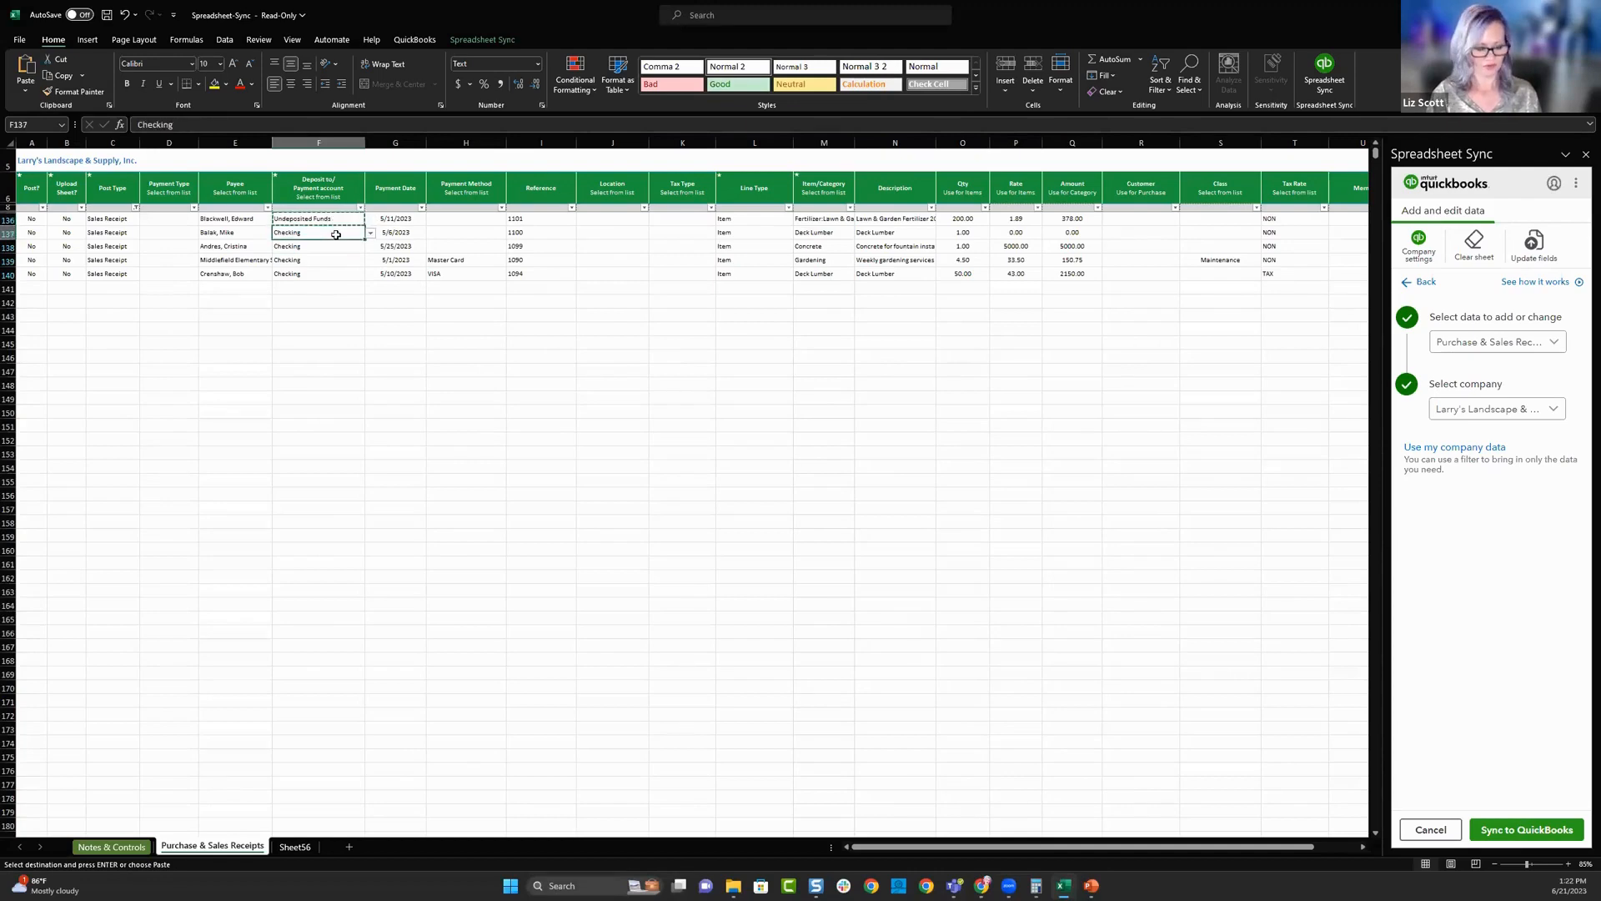
pyautogui.click(336, 244)
pyautogui.click(344, 218)
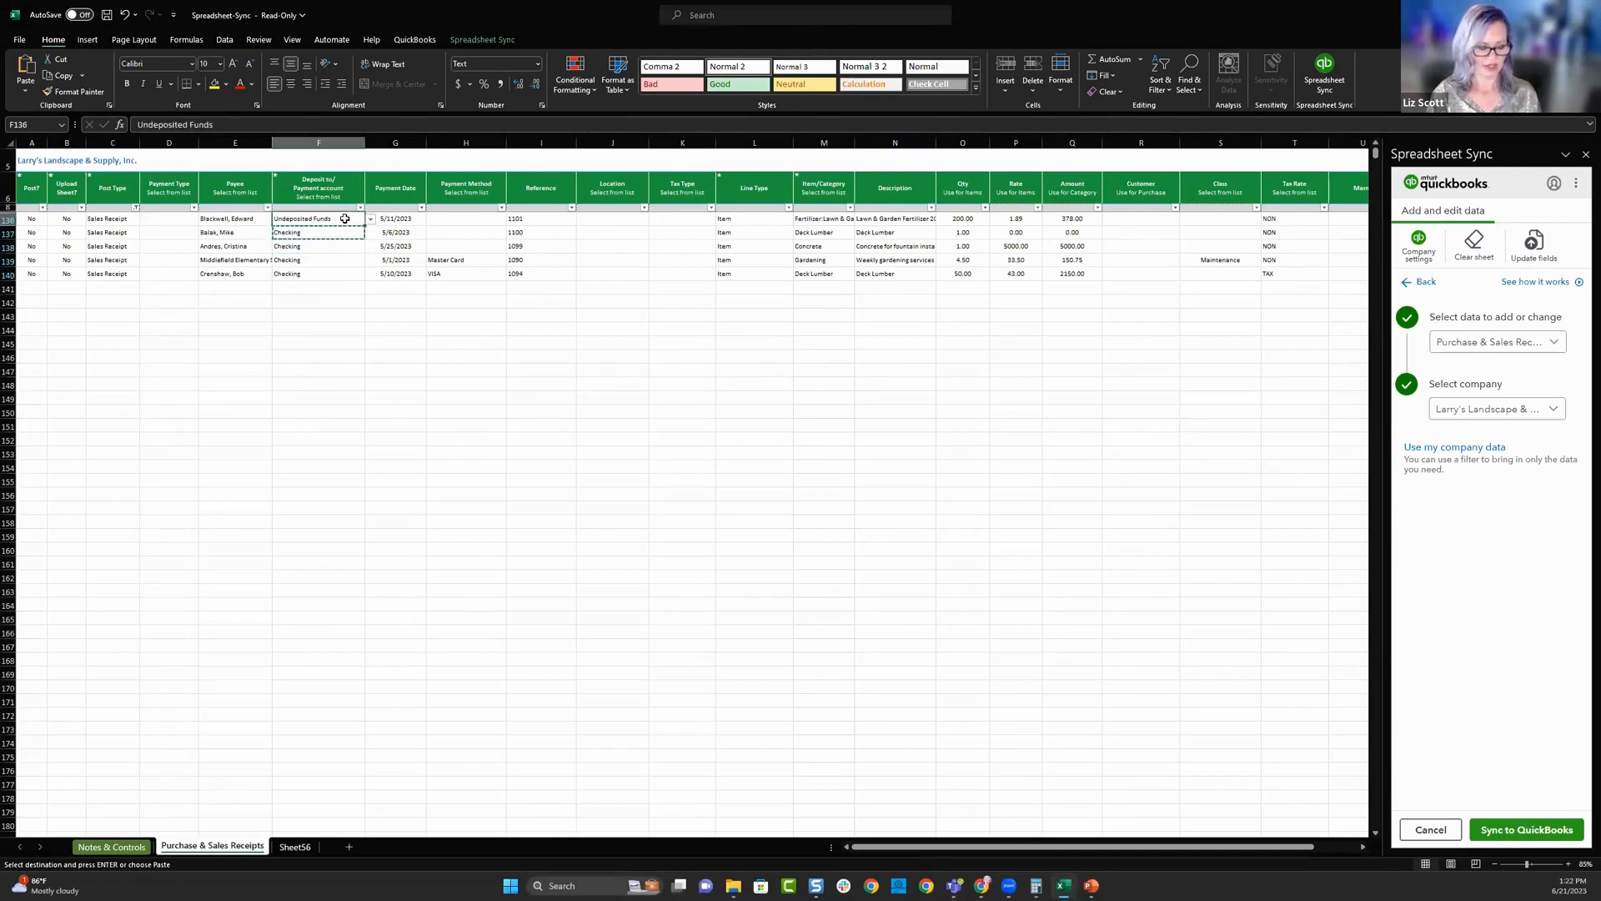
pyautogui.click(338, 233)
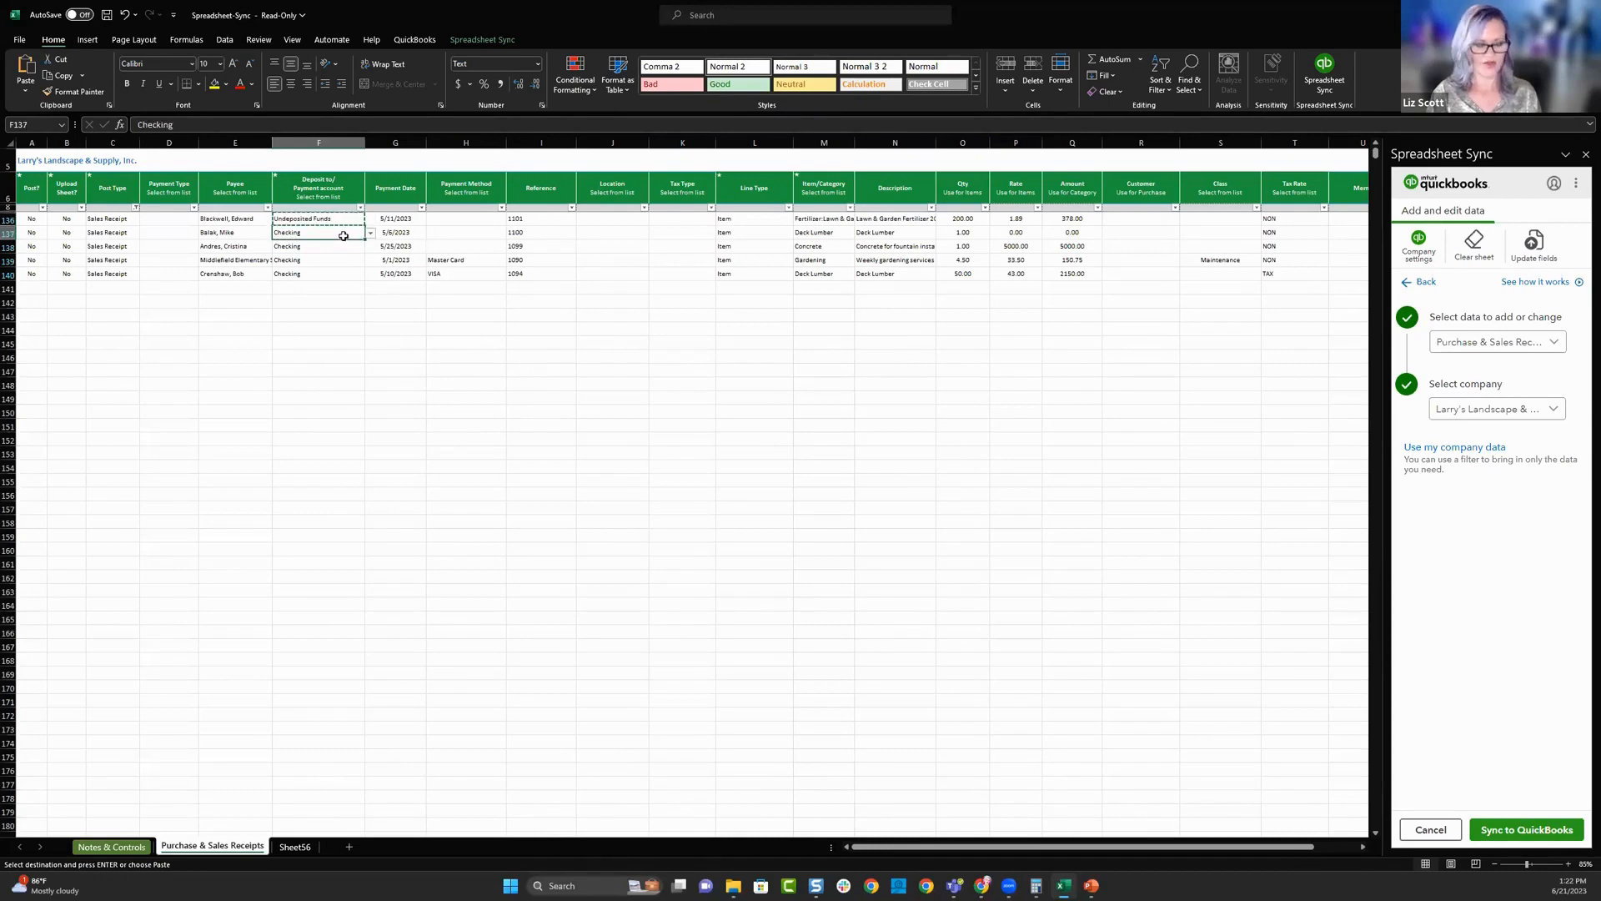
pyautogui.hotkey('ctrl', 'v')
pyautogui.click(329, 248)
pyautogui.hotkey('ctrl', 'v')
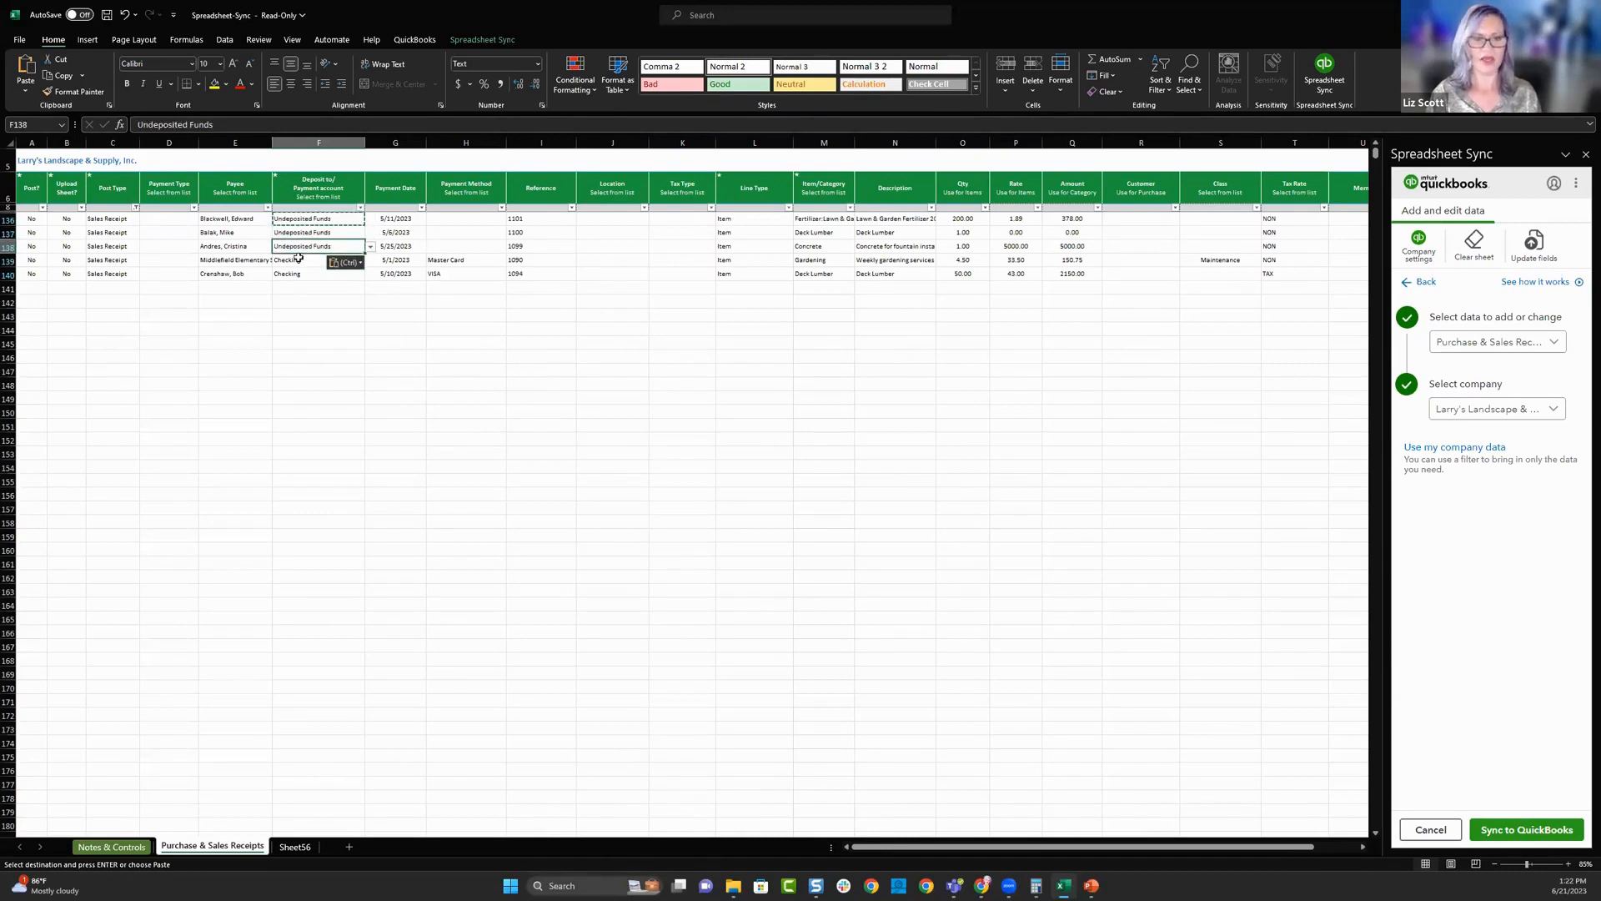
pyautogui.click(299, 259)
pyautogui.hotkey('ctrl', 'v')
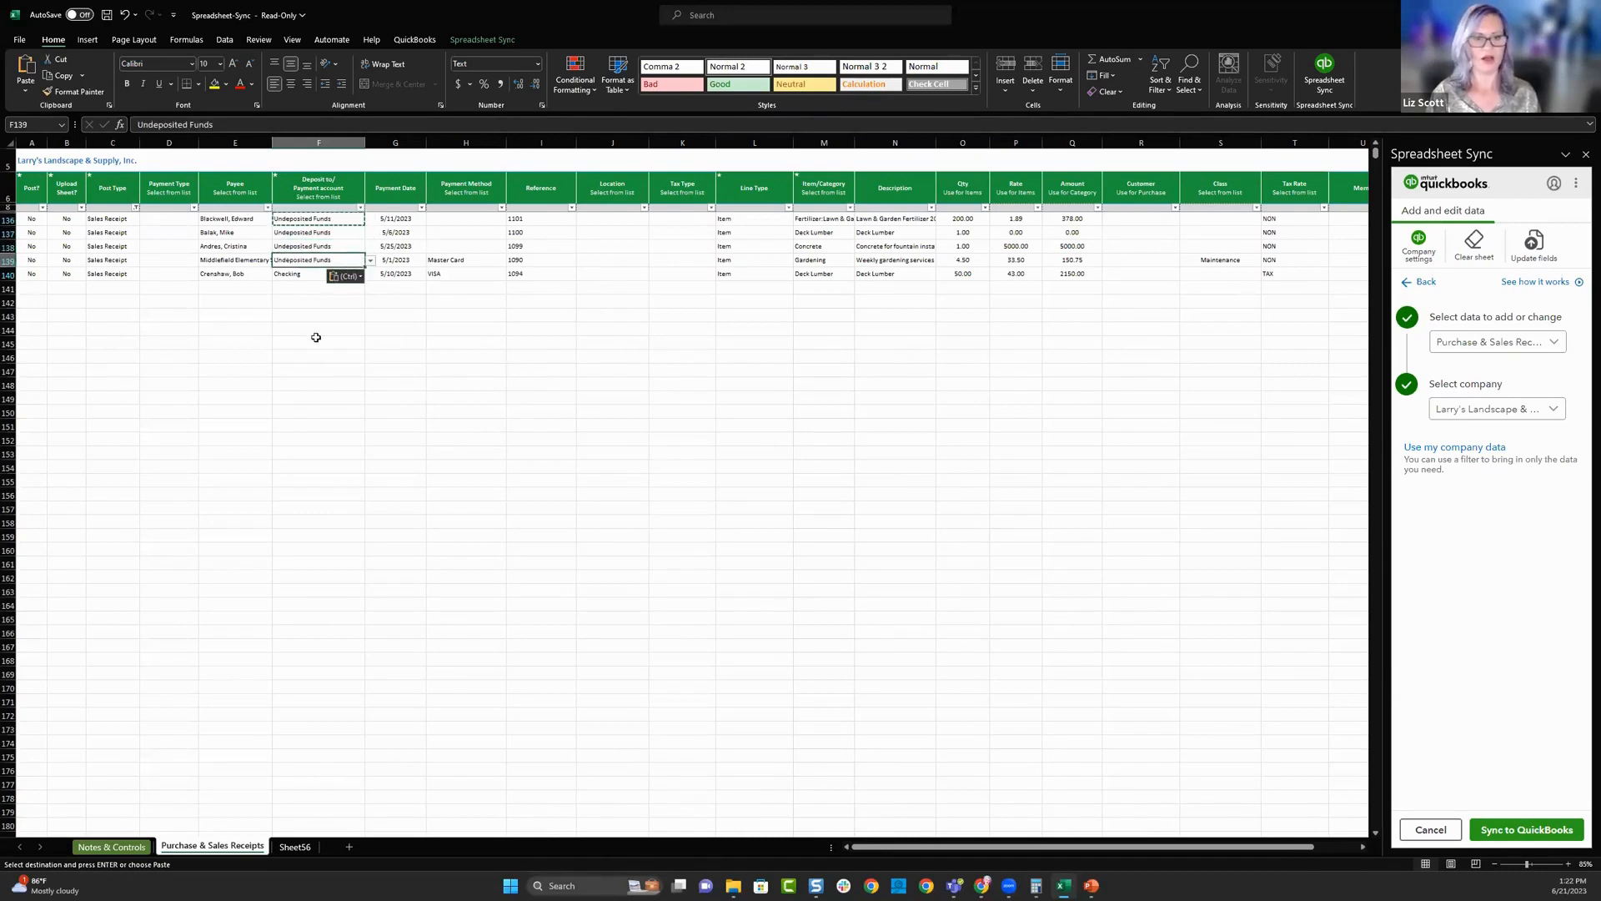
pyautogui.click(300, 341)
# - Set Post? to Yes for the four sales receipts in rows 136 to 139
pyautogui.click(35, 219)
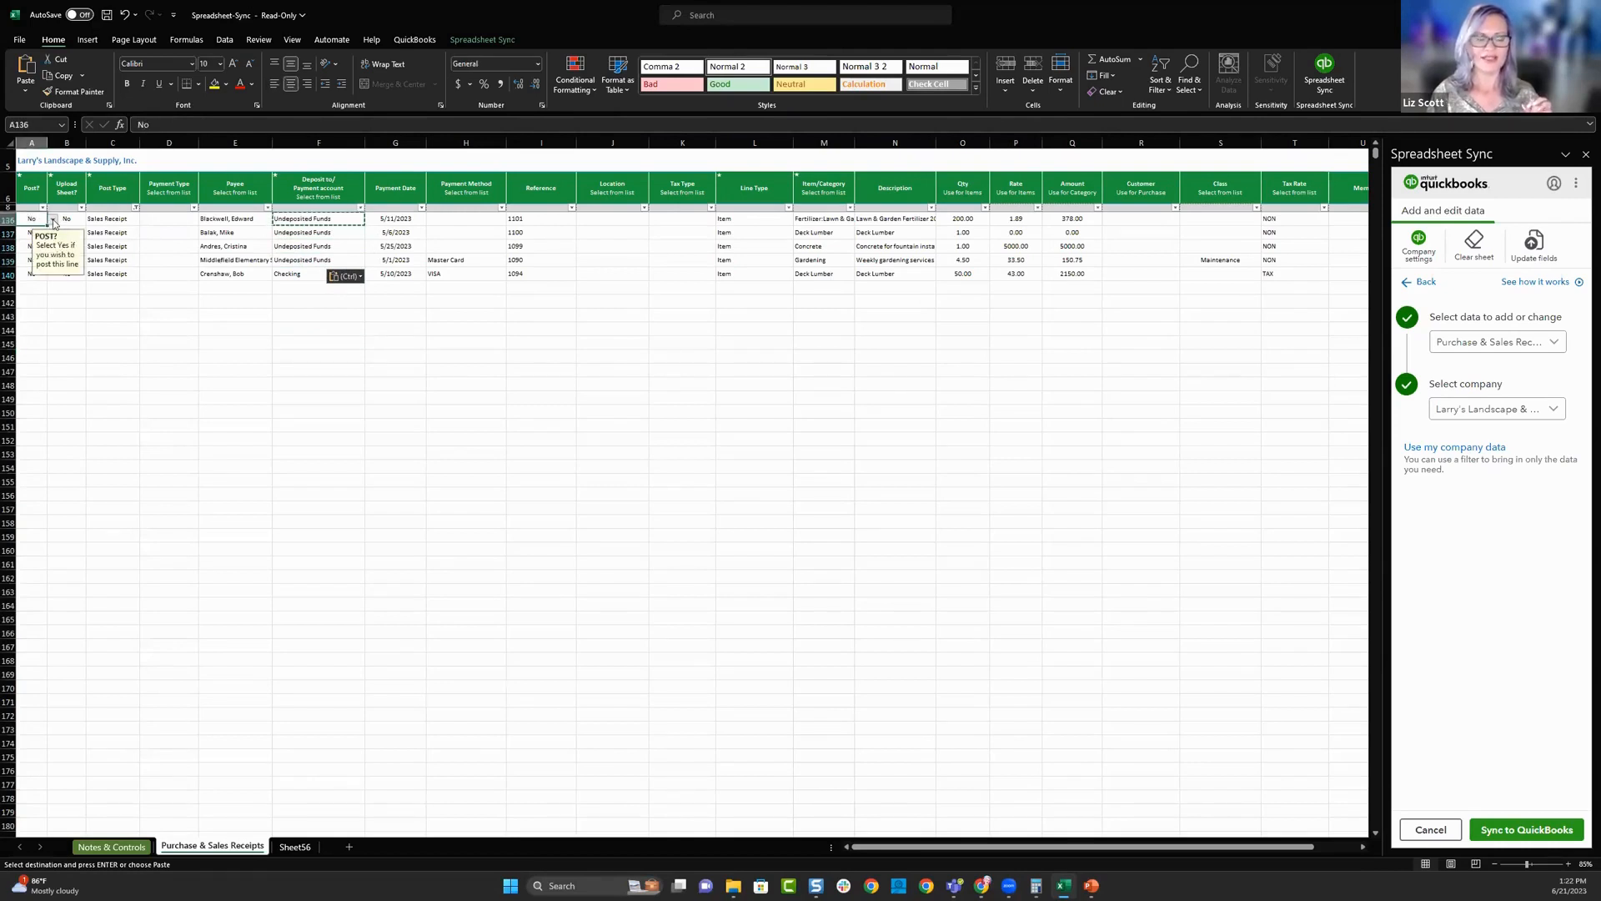
pyautogui.click(53, 220)
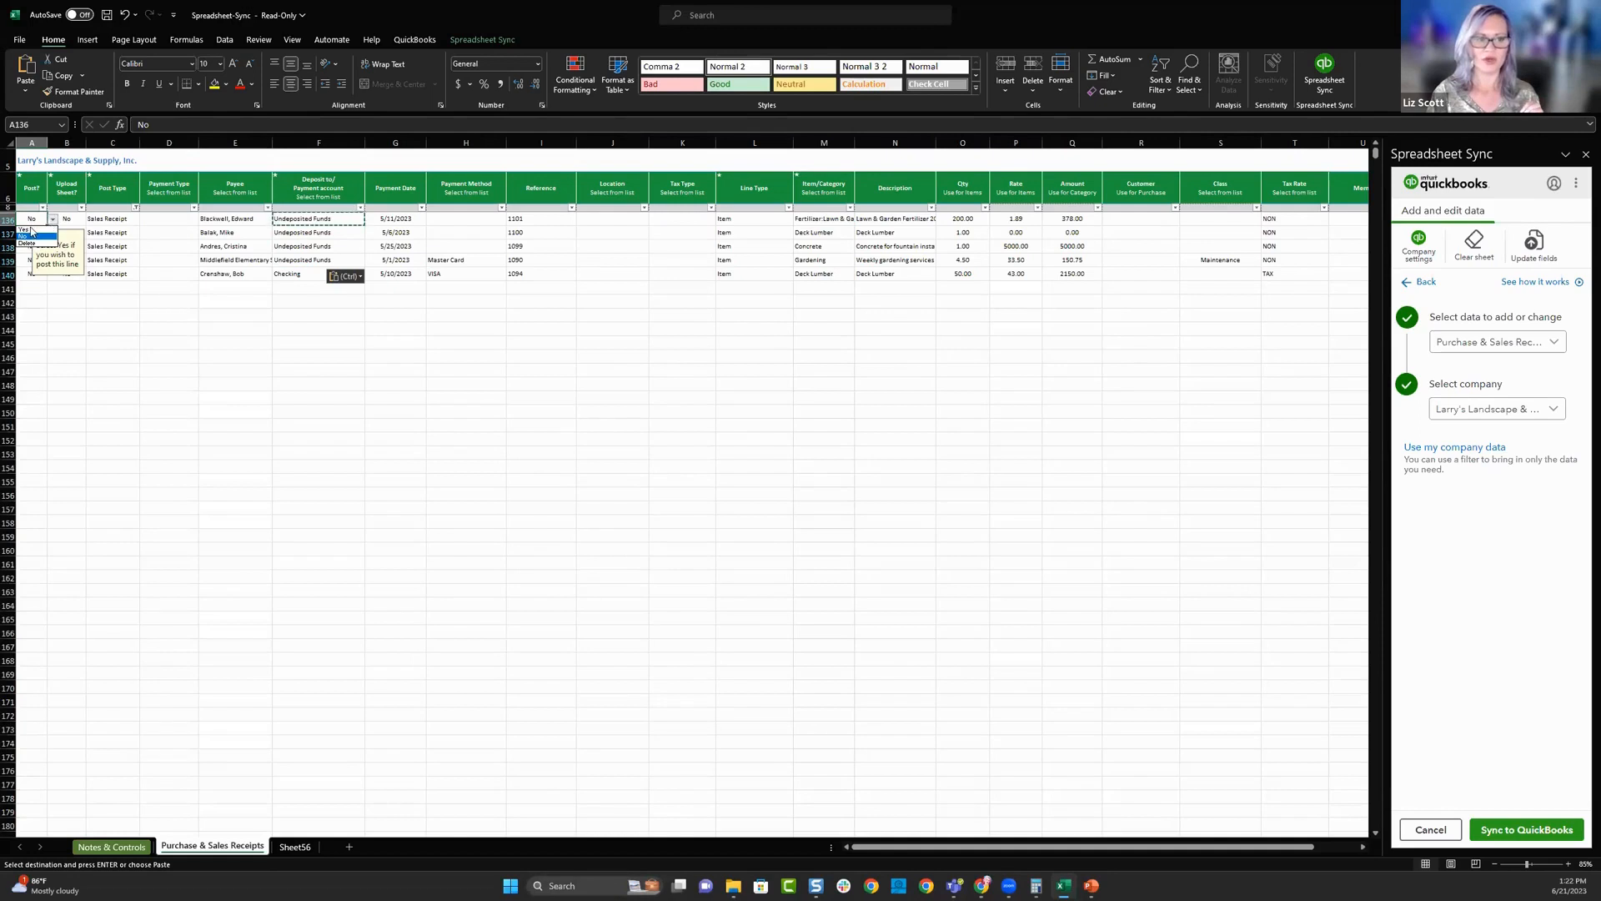
pyautogui.click(26, 229)
pyautogui.click(35, 232)
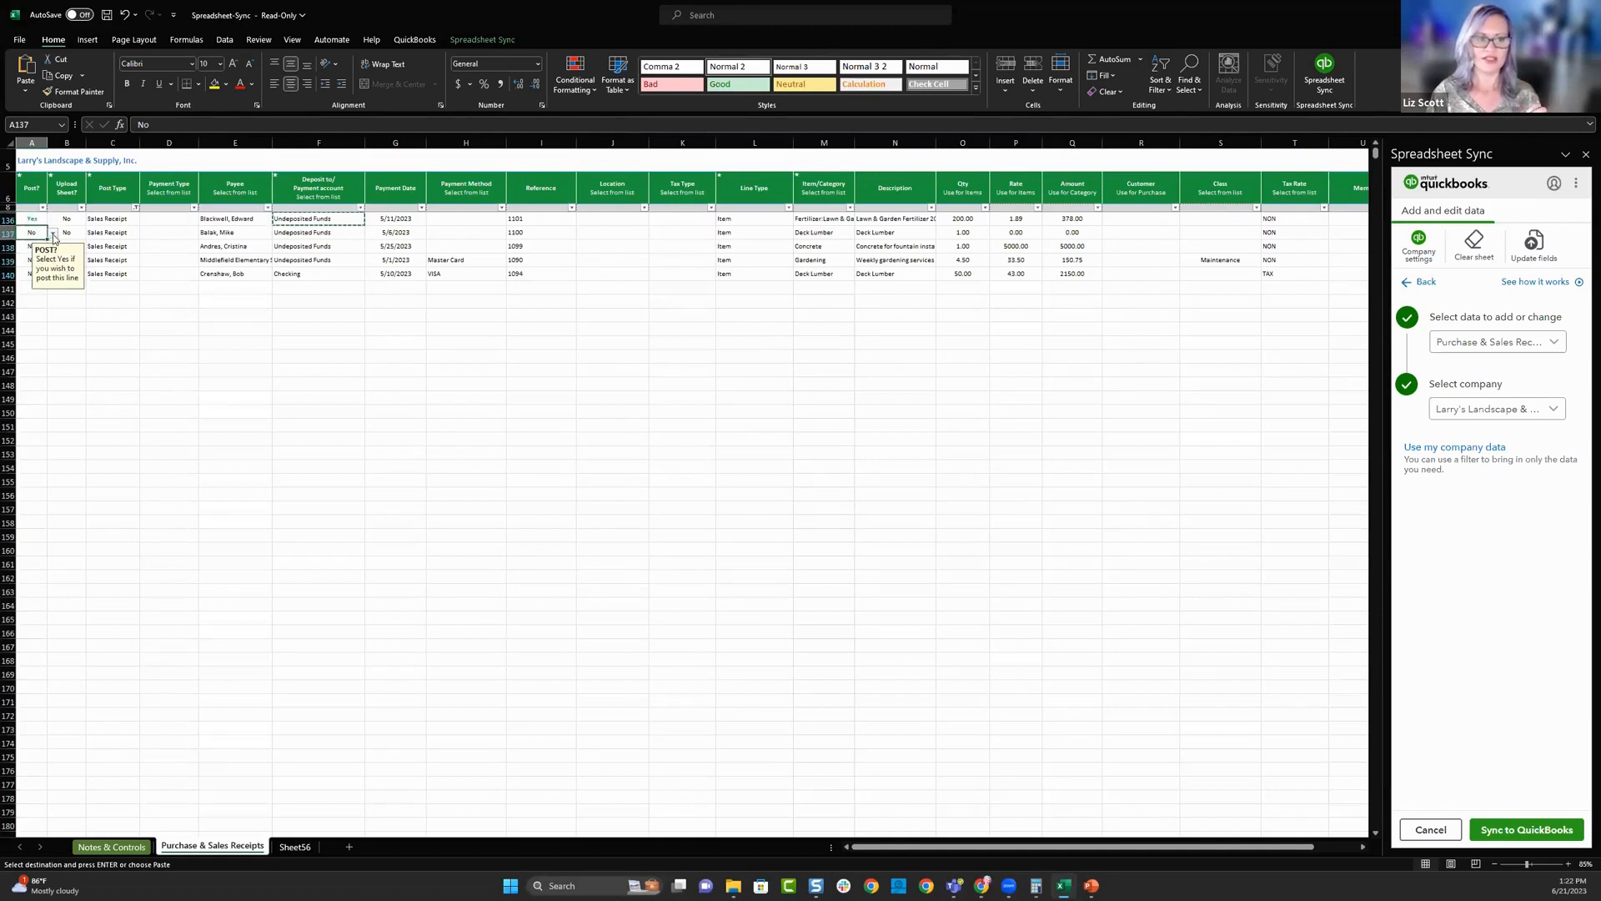
pyautogui.click(52, 236)
pyautogui.click(25, 243)
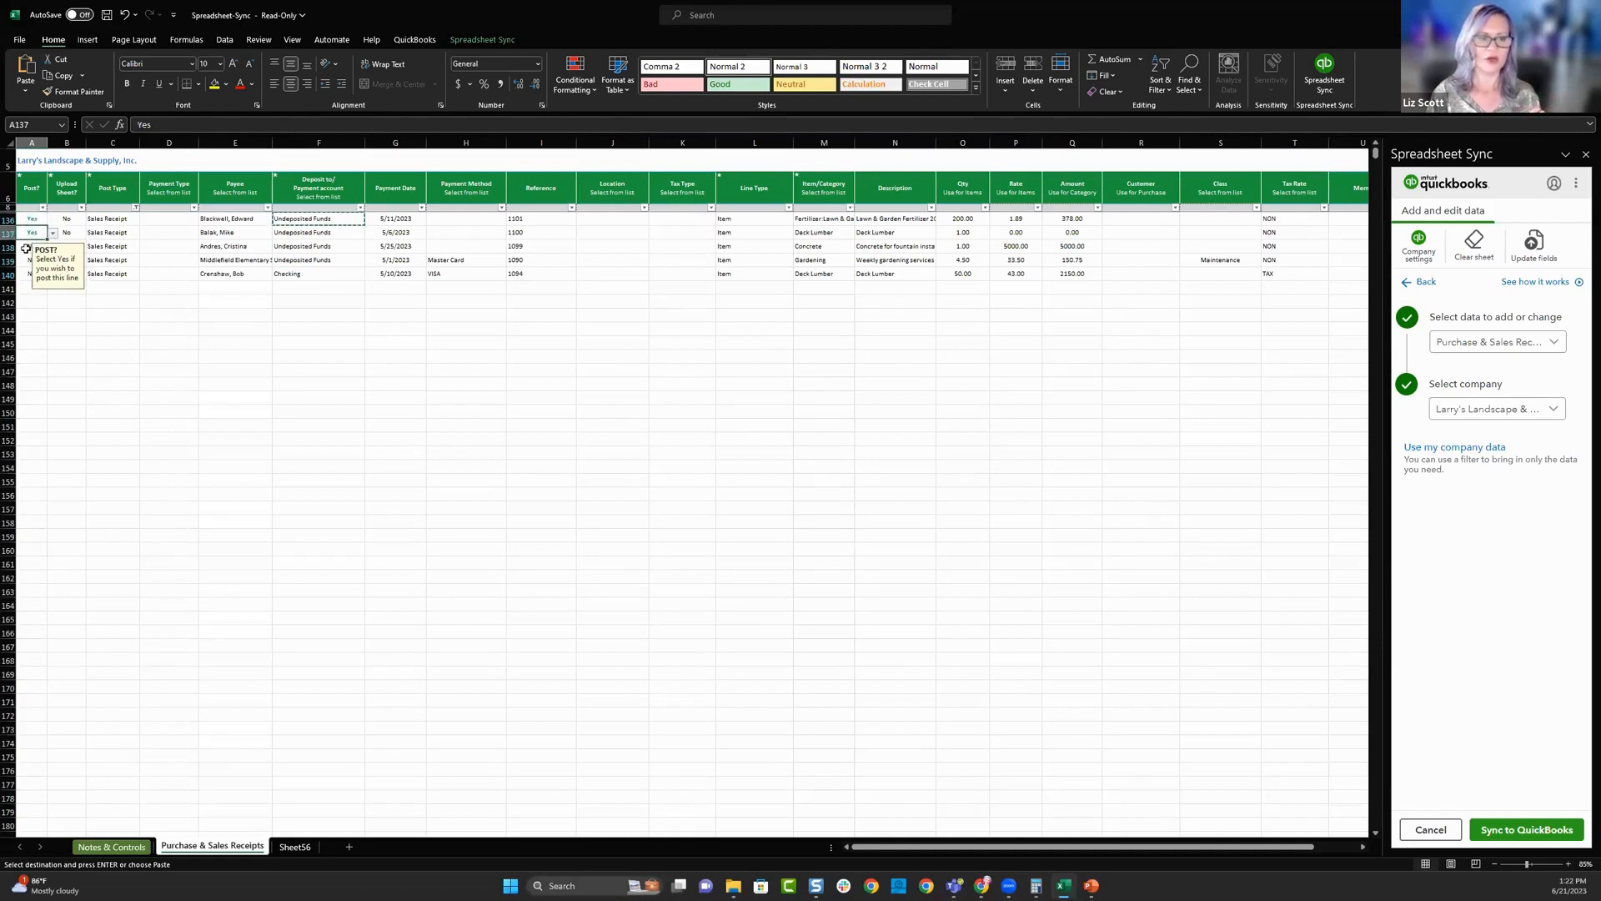
pyautogui.click(34, 246)
pyautogui.click(52, 247)
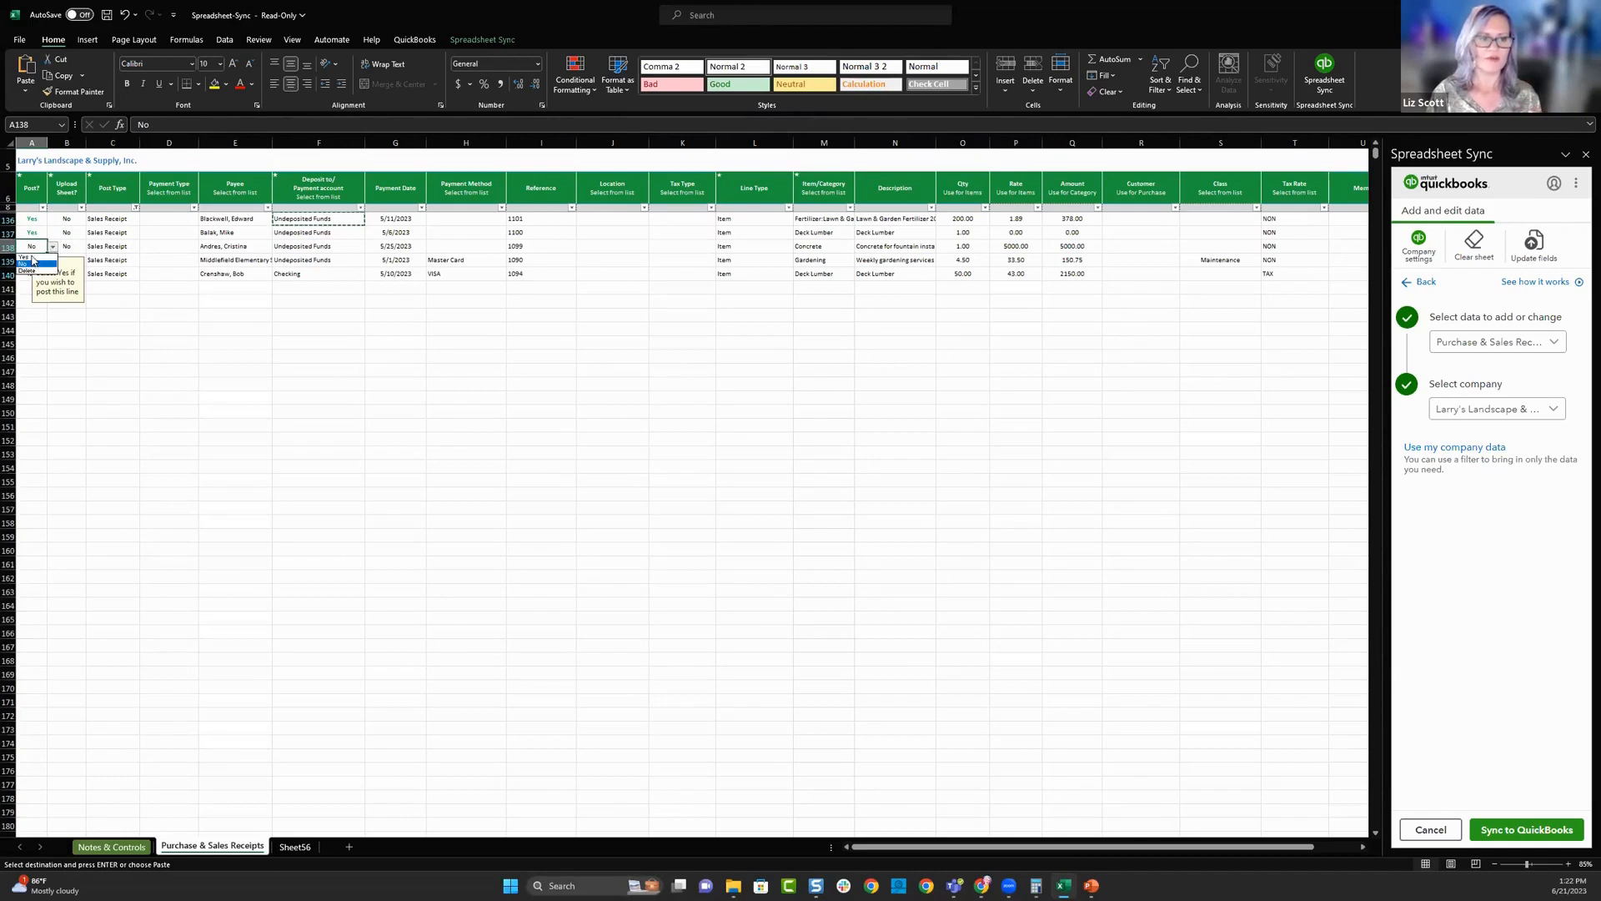
pyautogui.click(24, 257)
pyautogui.click(30, 259)
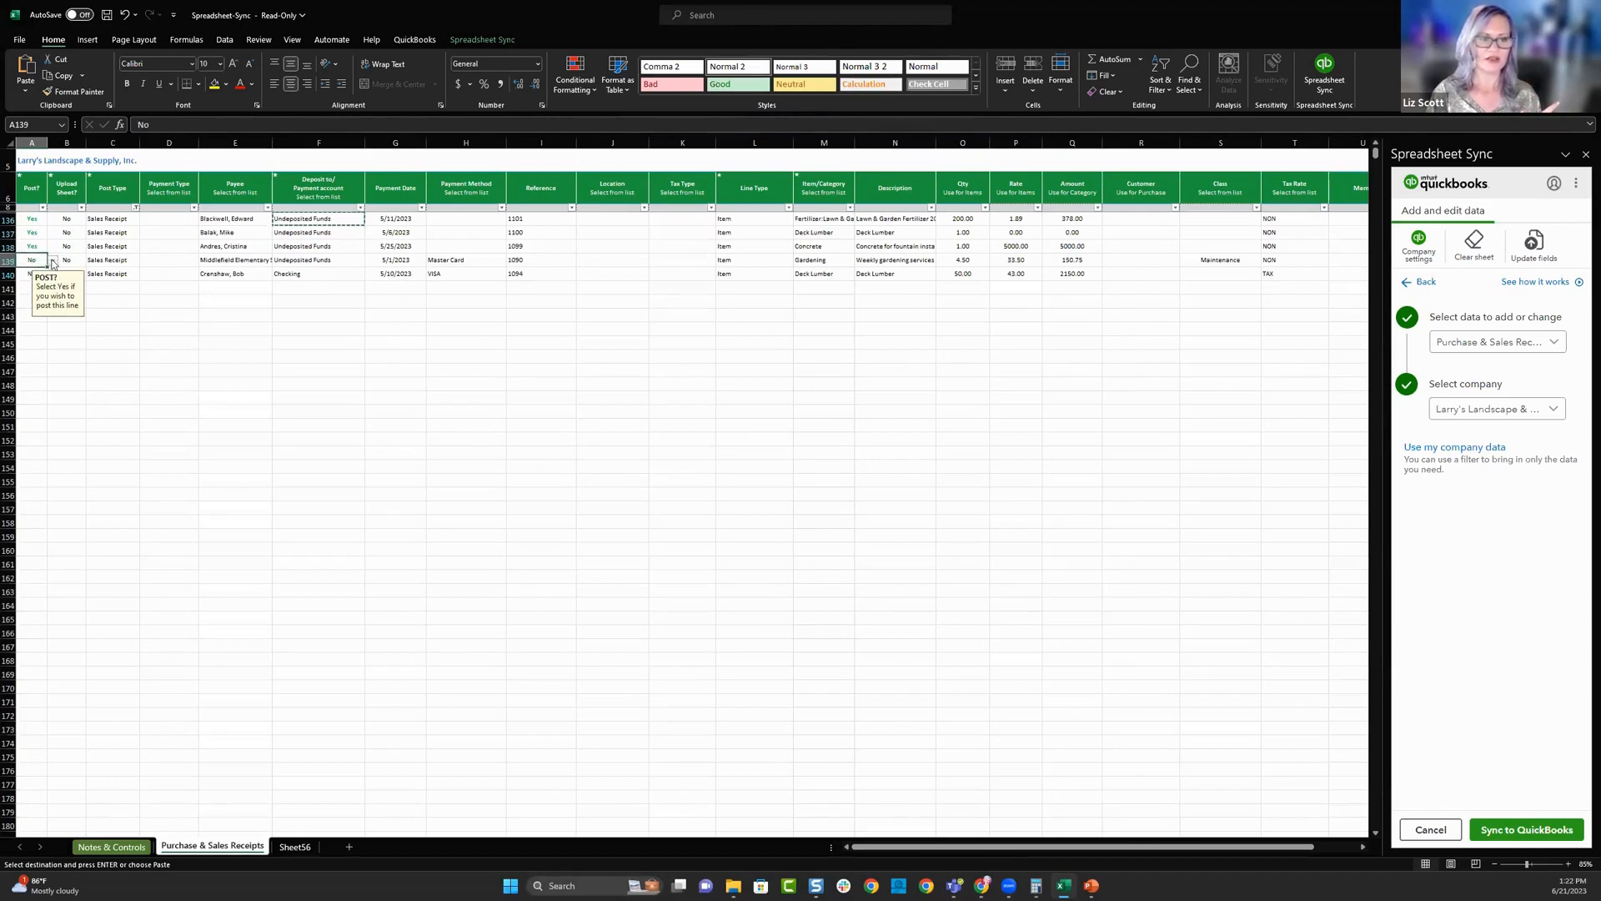
pyautogui.click(53, 264)
pyautogui.click(25, 270)
pyautogui.click(214, 401)
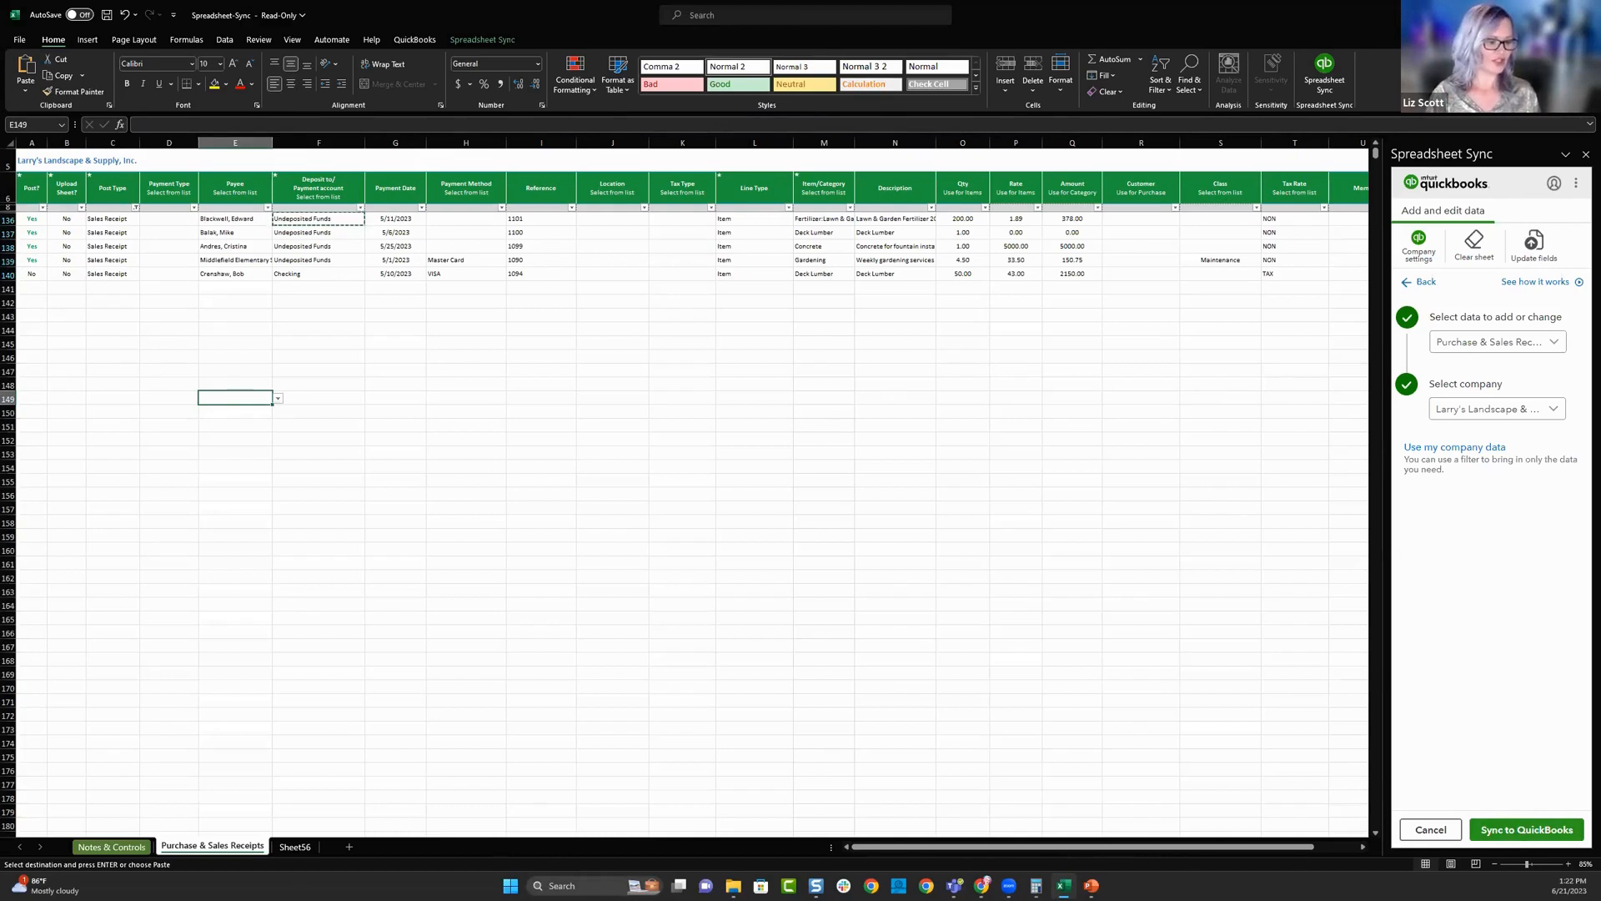
# - Switch to QuickBooks in the browser, close the open Test budget and go to the company dashboard
pyautogui.hotkey('alt', 'Tab')
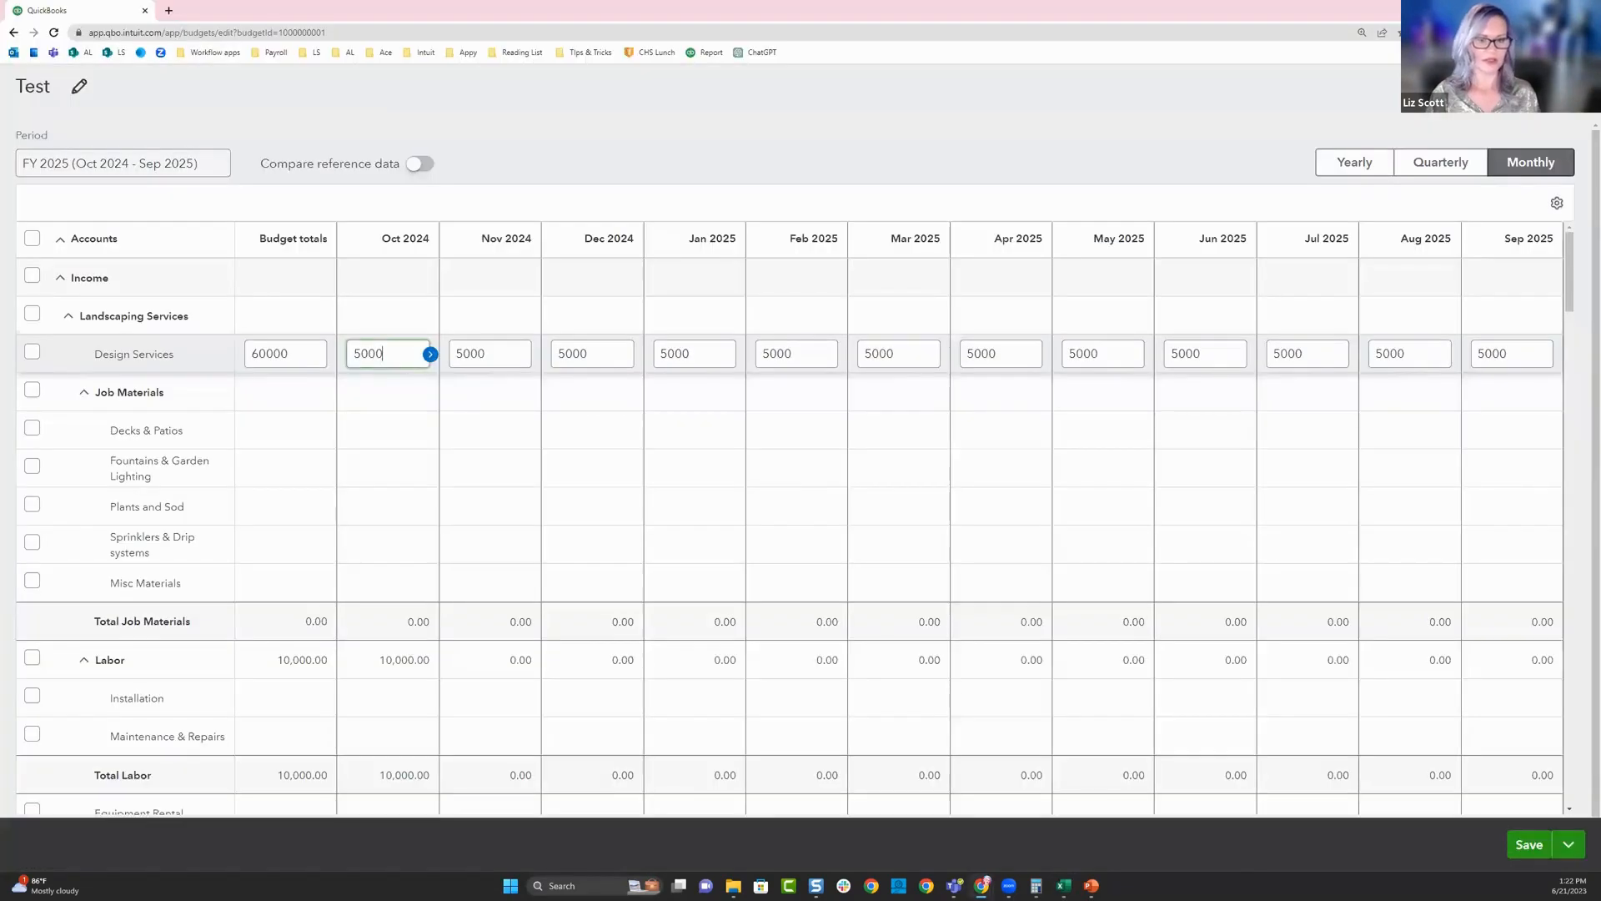
pyautogui.click(1575, 86)
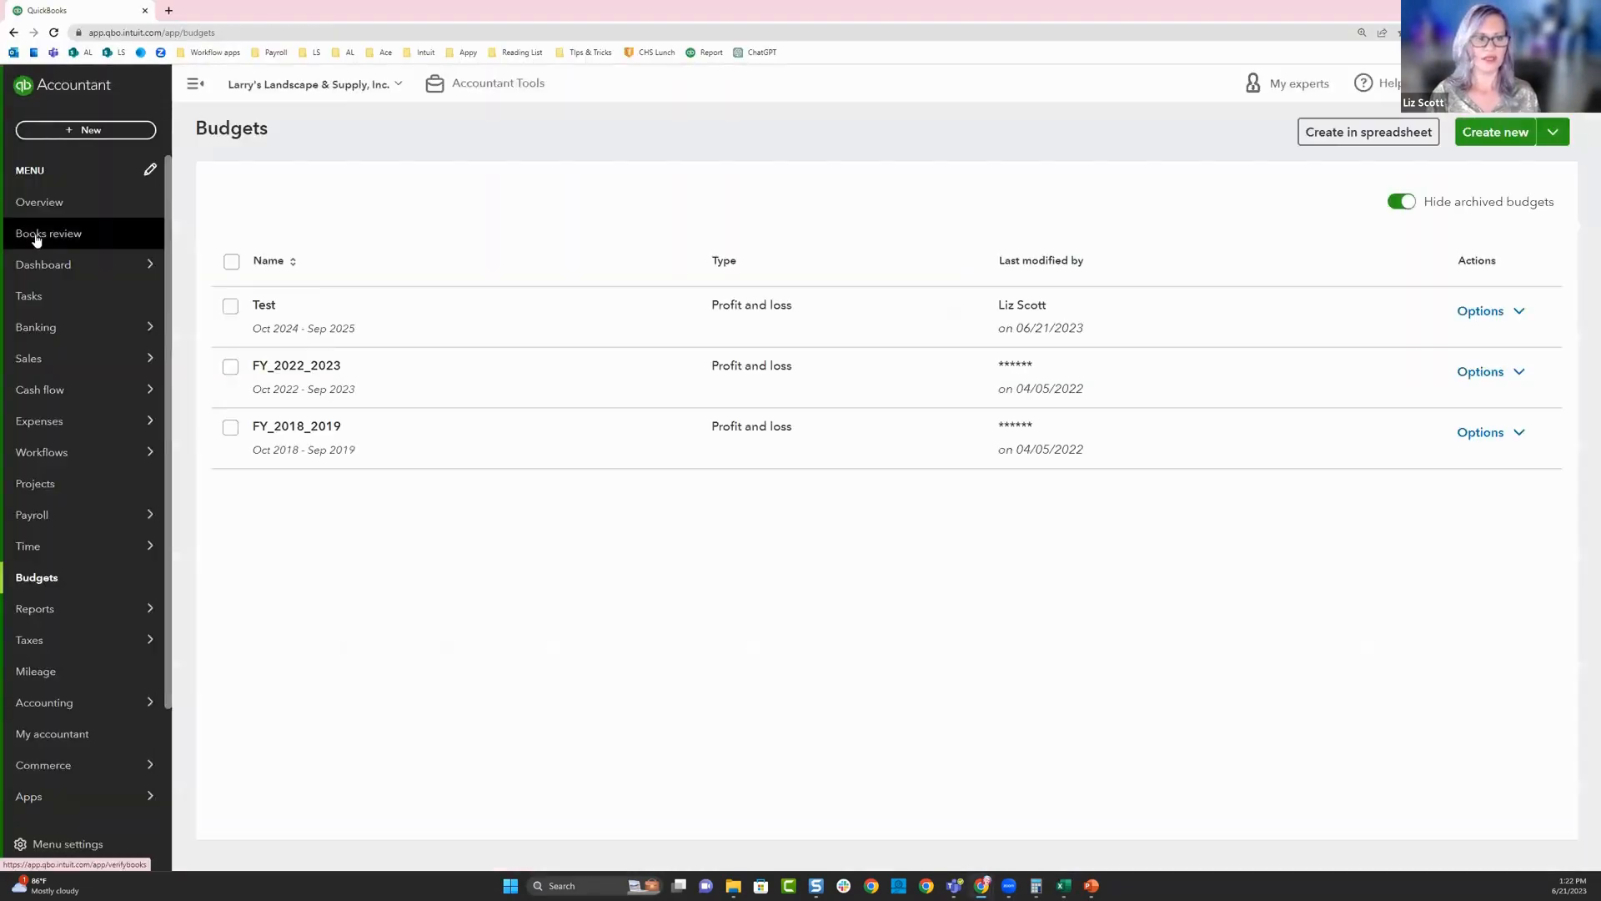
pyautogui.click(35, 271)
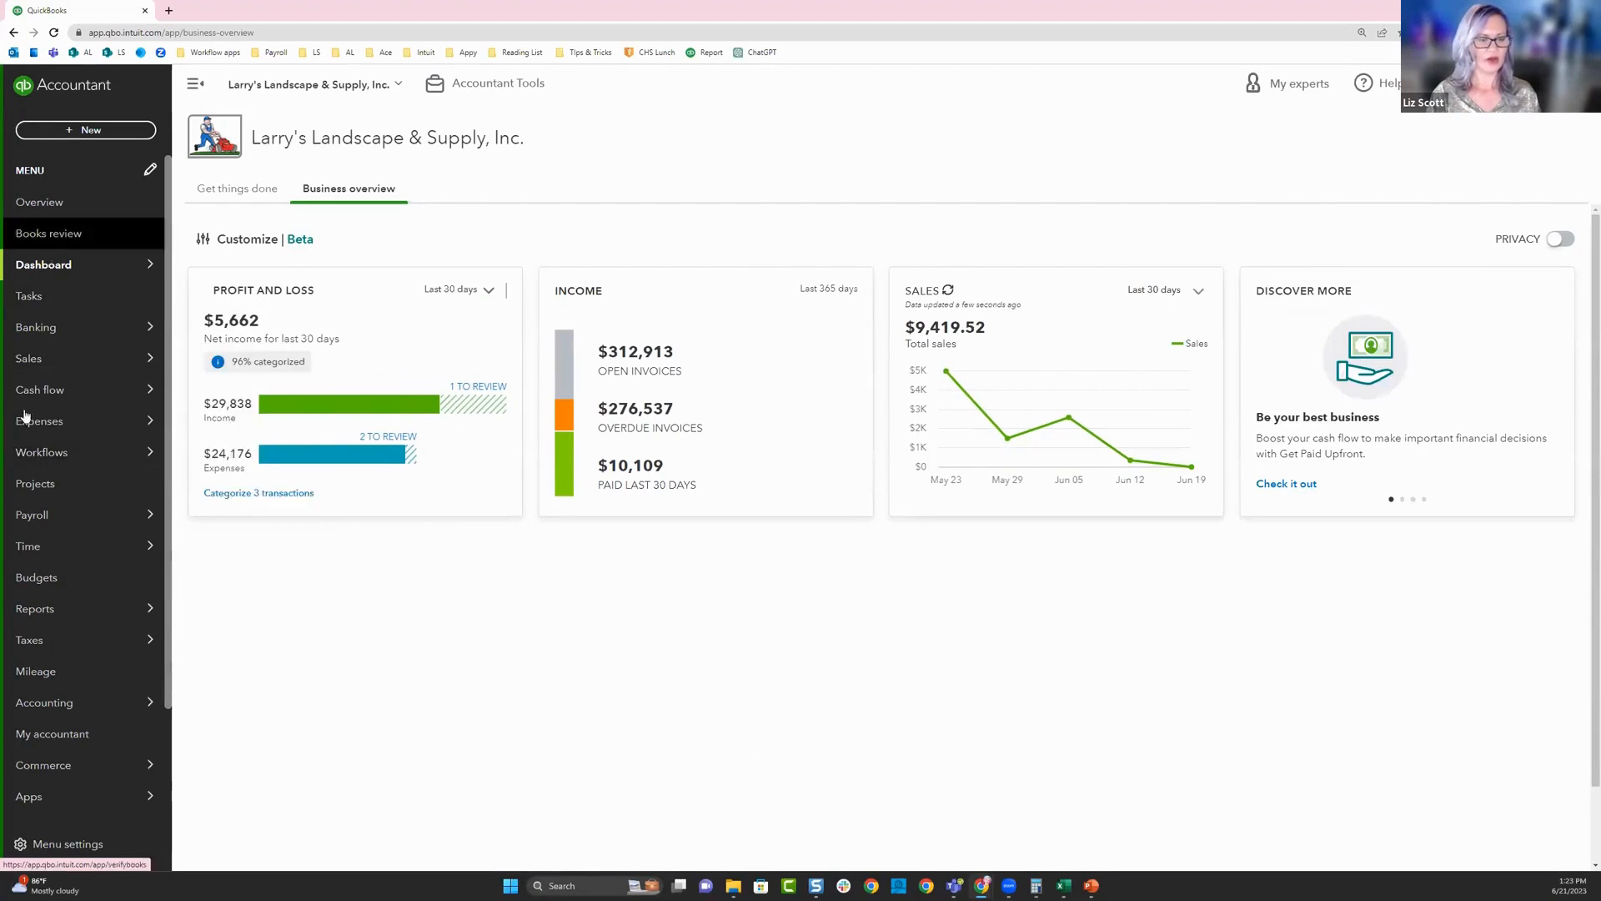
# - Open the register of the Checking account from the chart of accounts and dismiss the register tour
pyautogui.moveTo(52, 706)
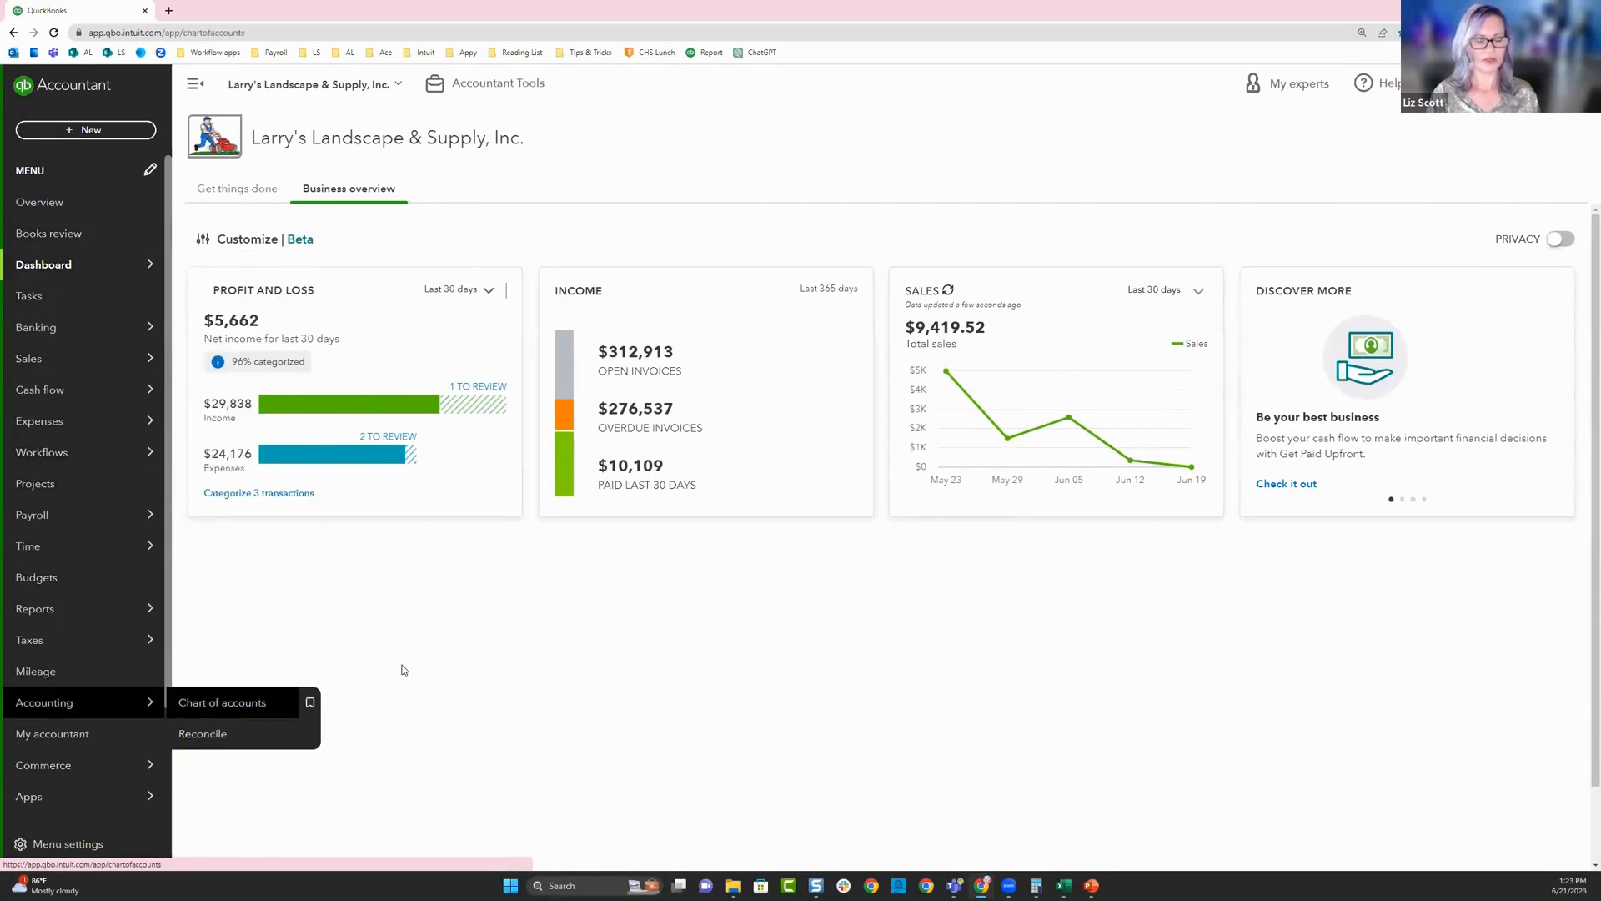
pyautogui.click(234, 704)
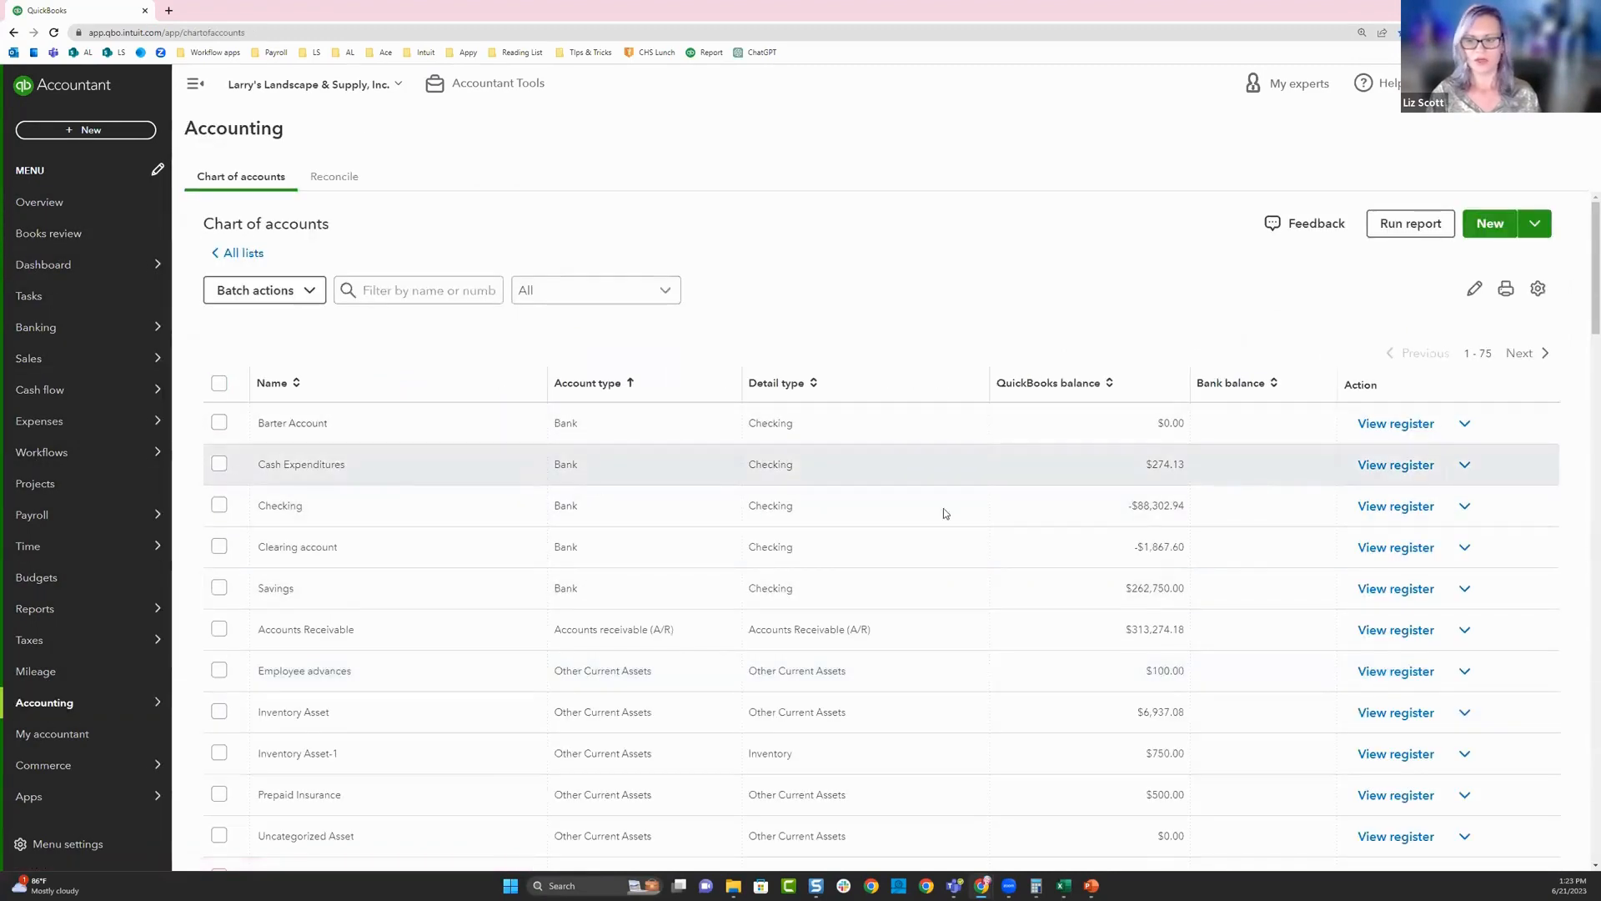
pyautogui.click(1385, 511)
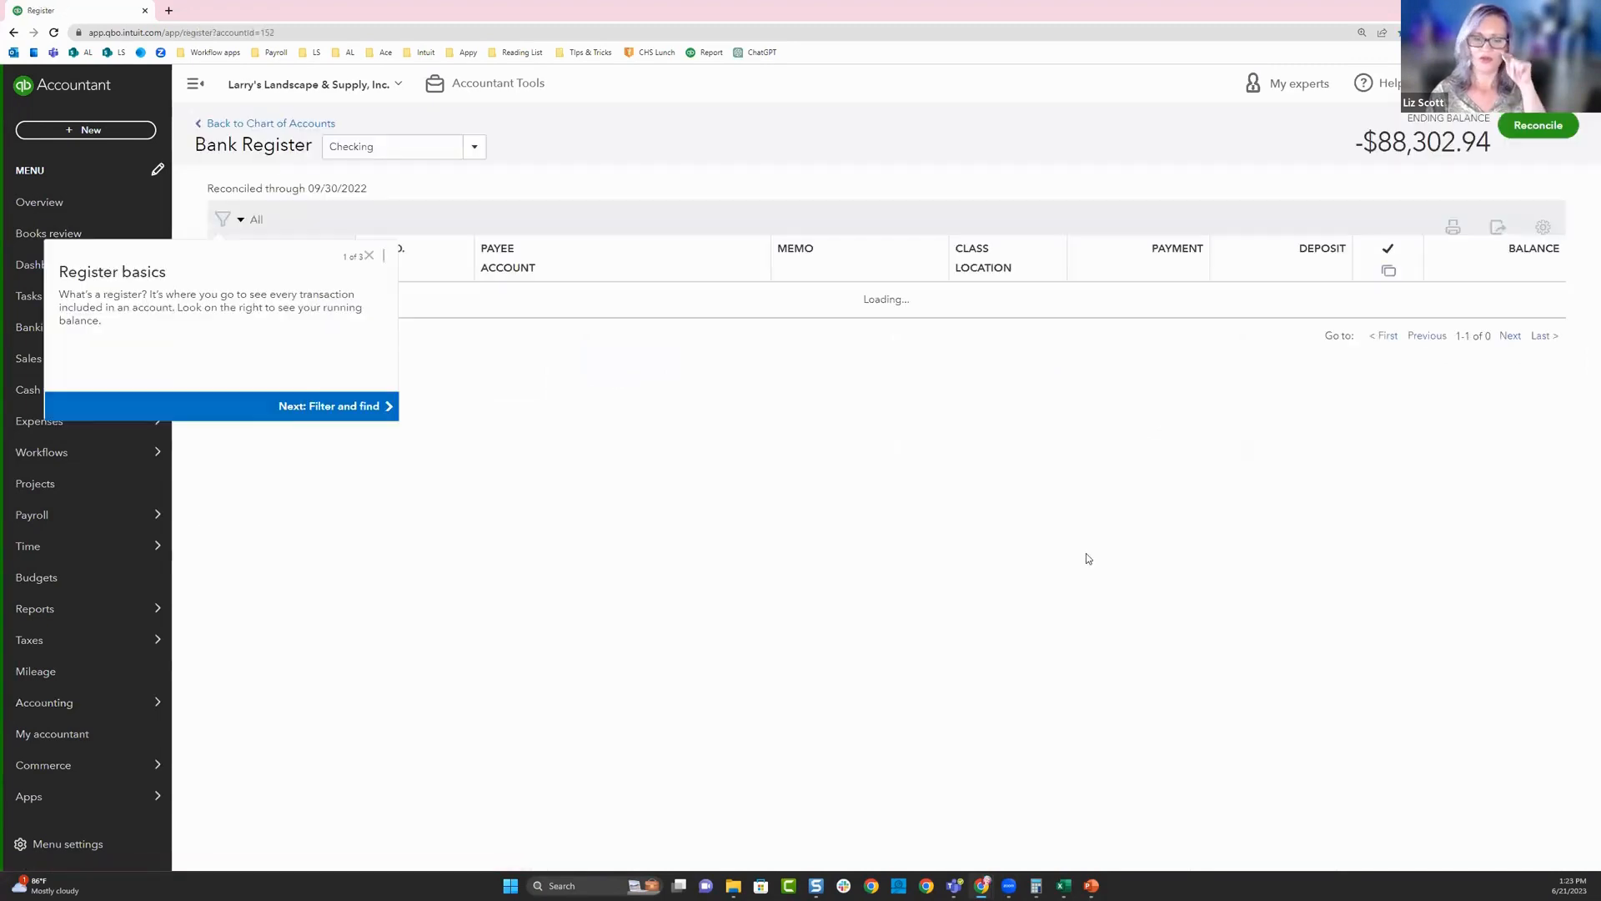
pyautogui.click(369, 280)
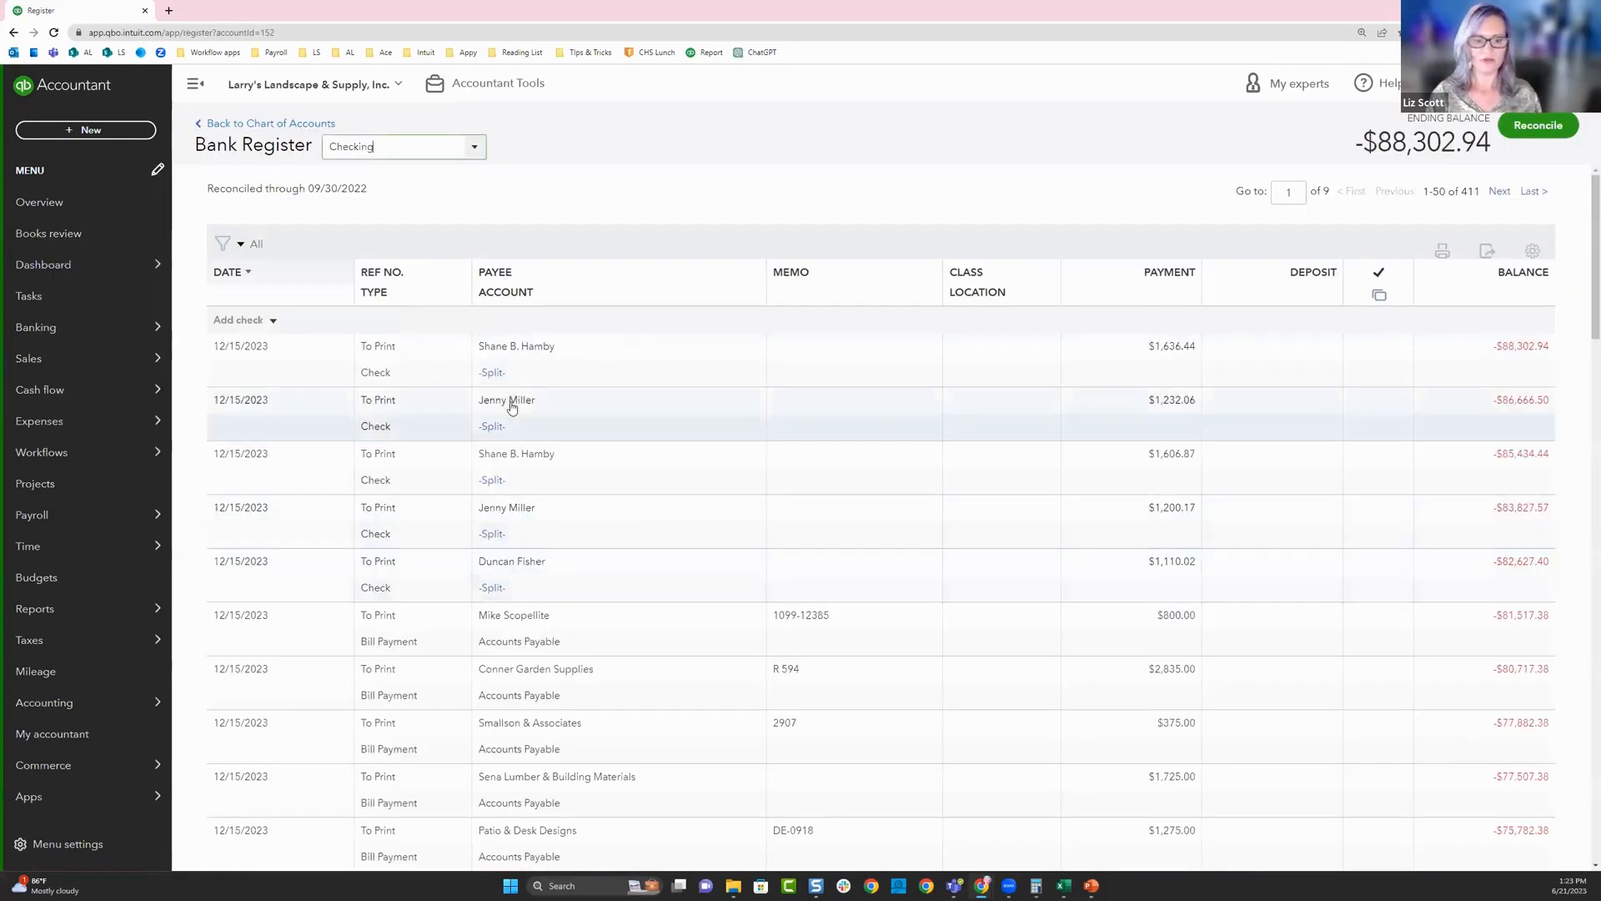
# - Filter the Checking register to dates from 05/01/2023 to 5/31 and look through its sales receipts
pyautogui.click(223, 243)
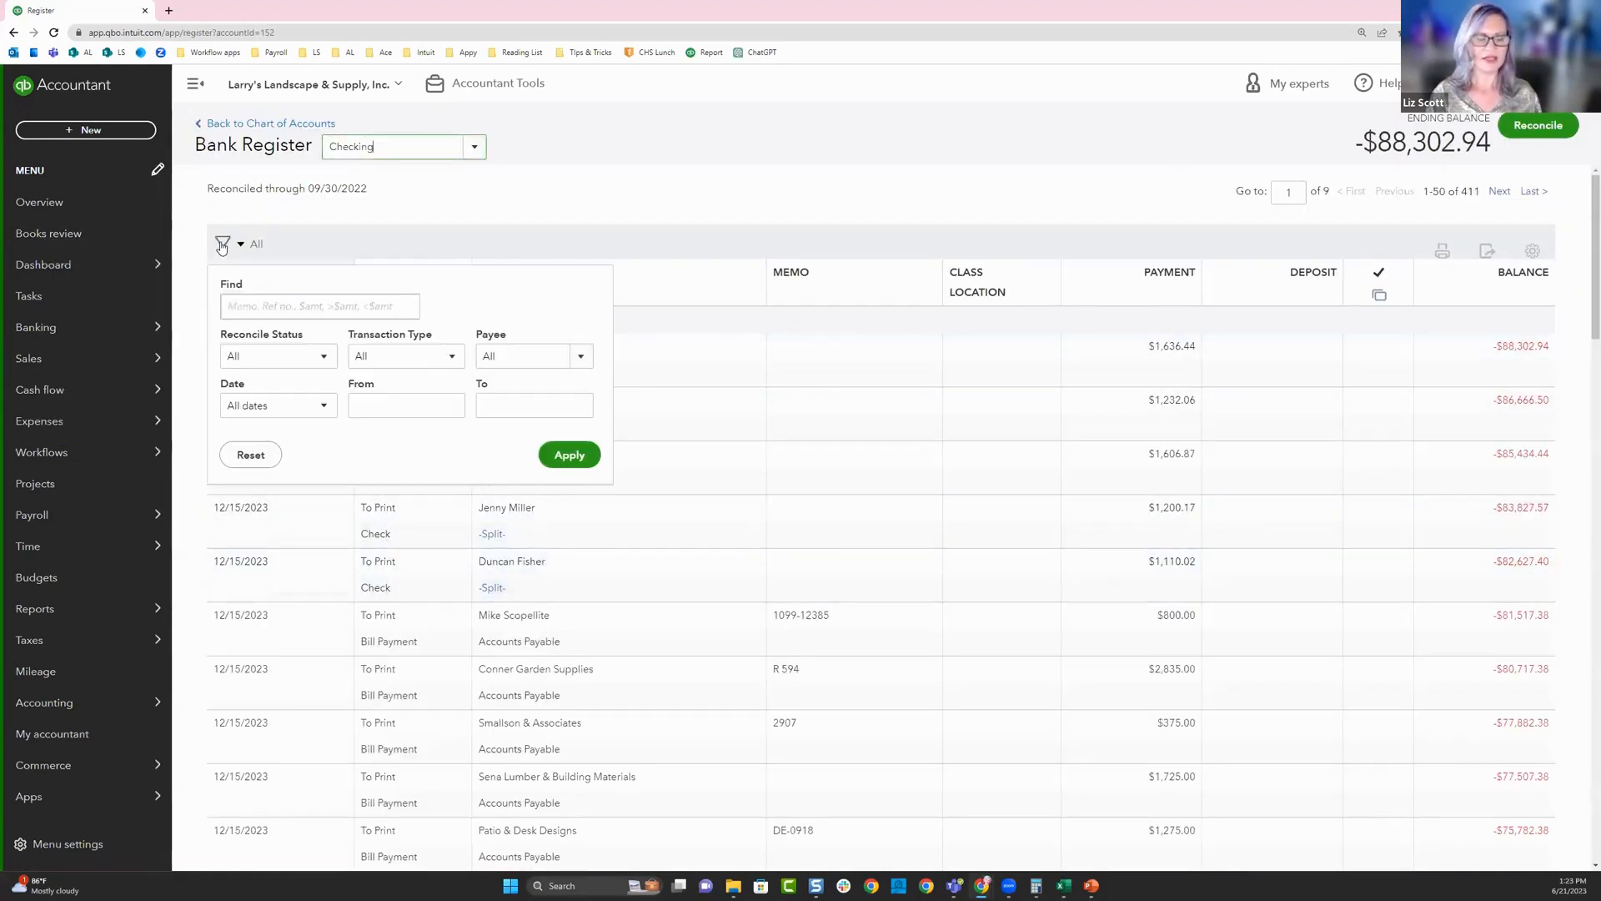
pyautogui.click(410, 405)
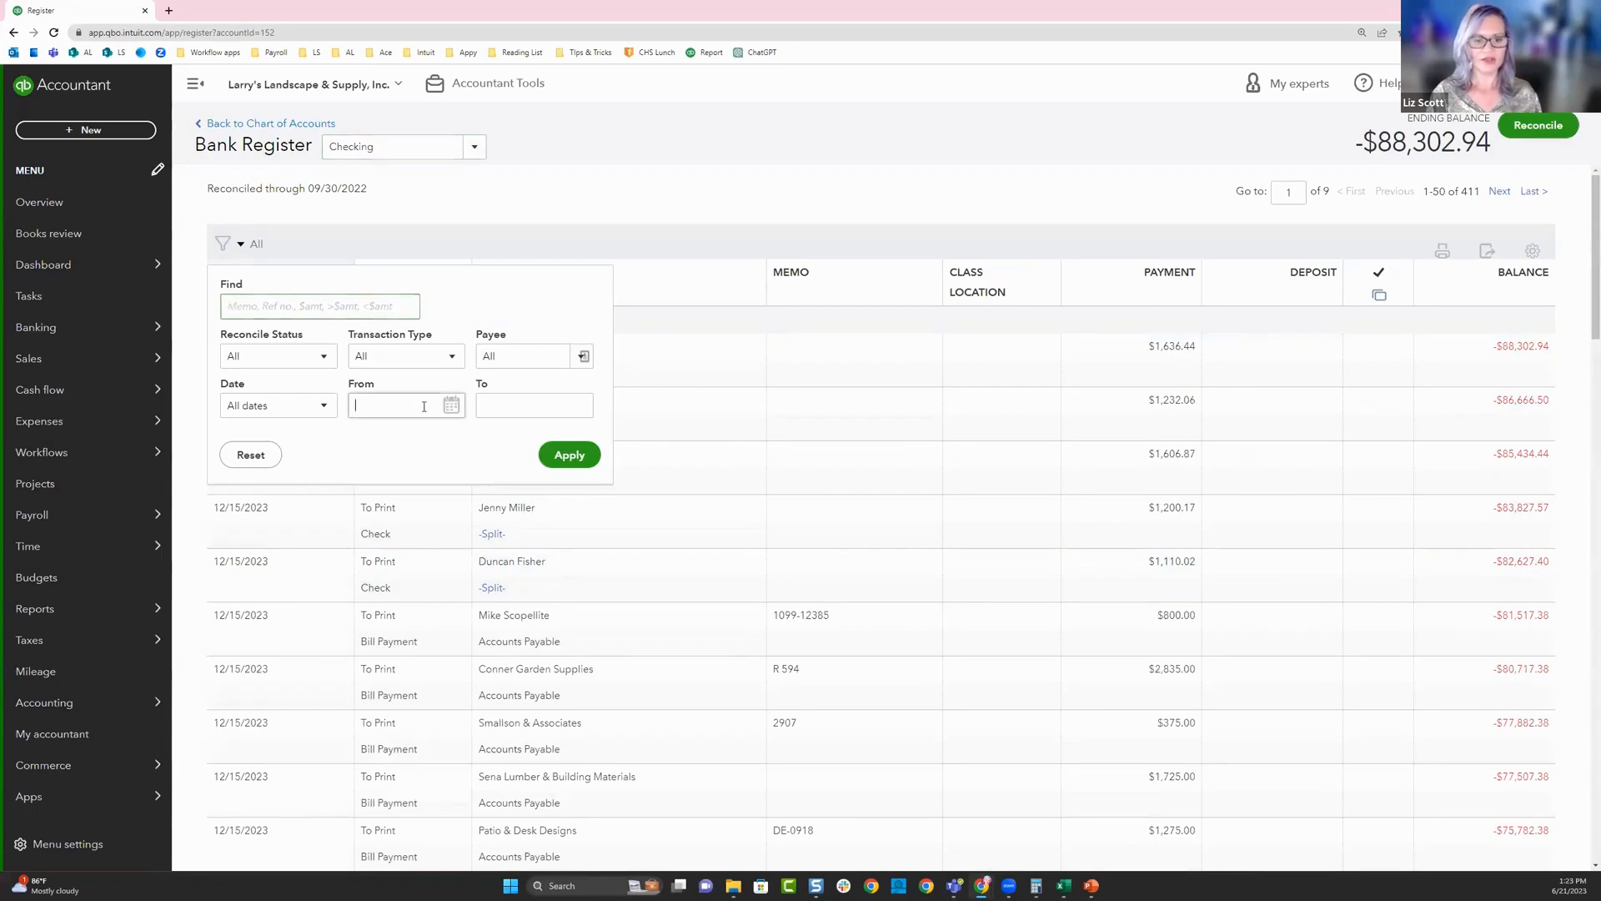
pyautogui.write('5/01')
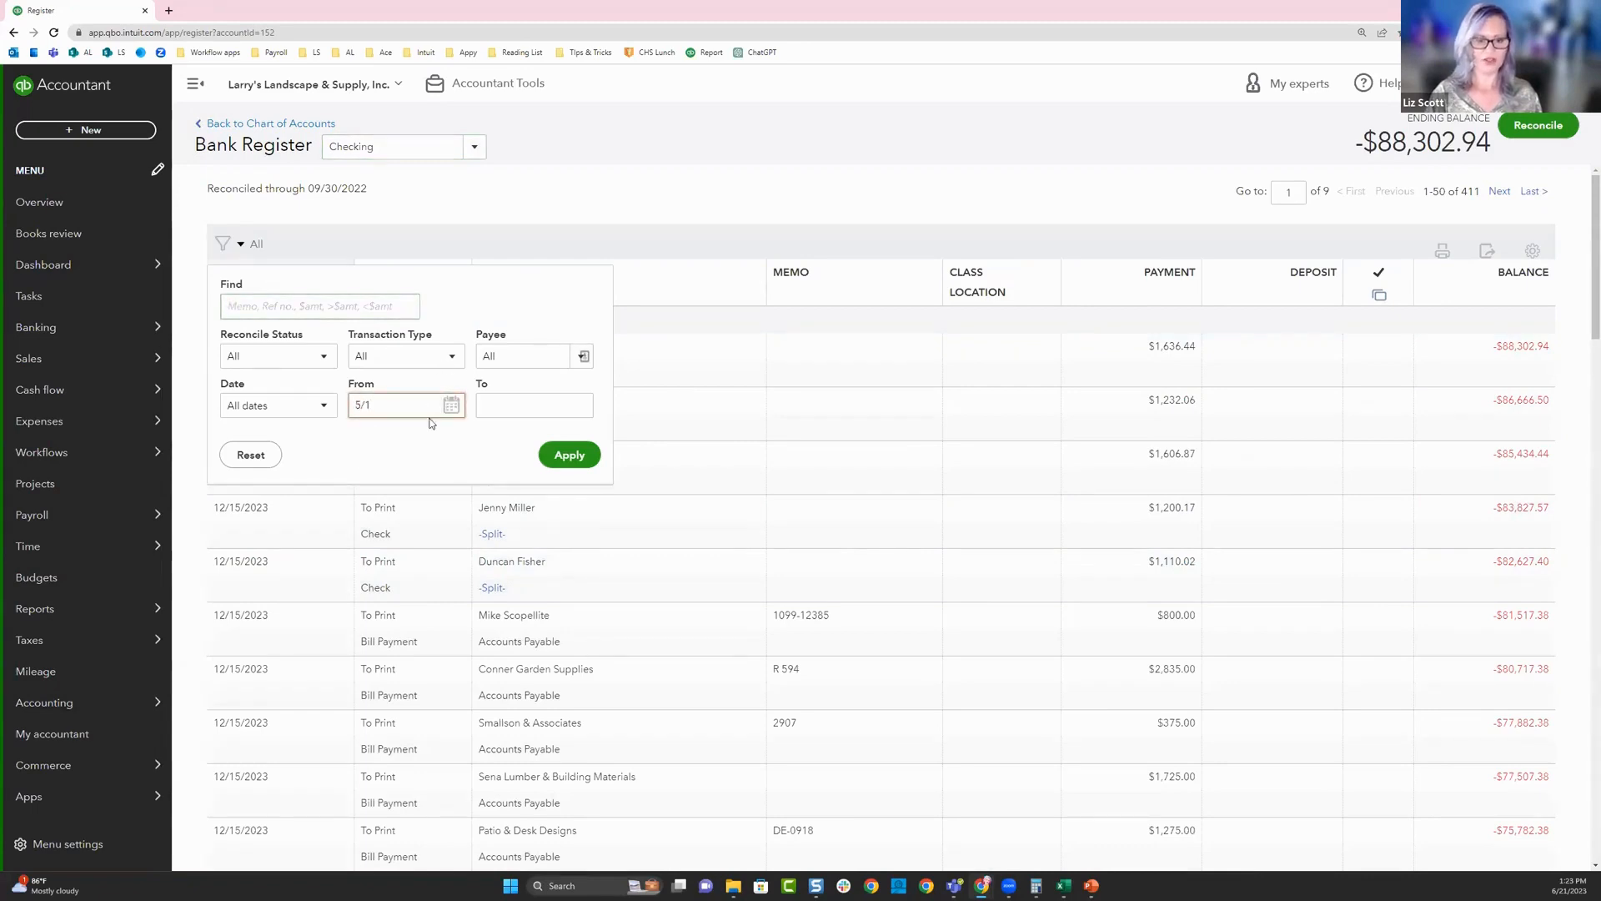
pyautogui.click(498, 407)
pyautogui.write('5/31')
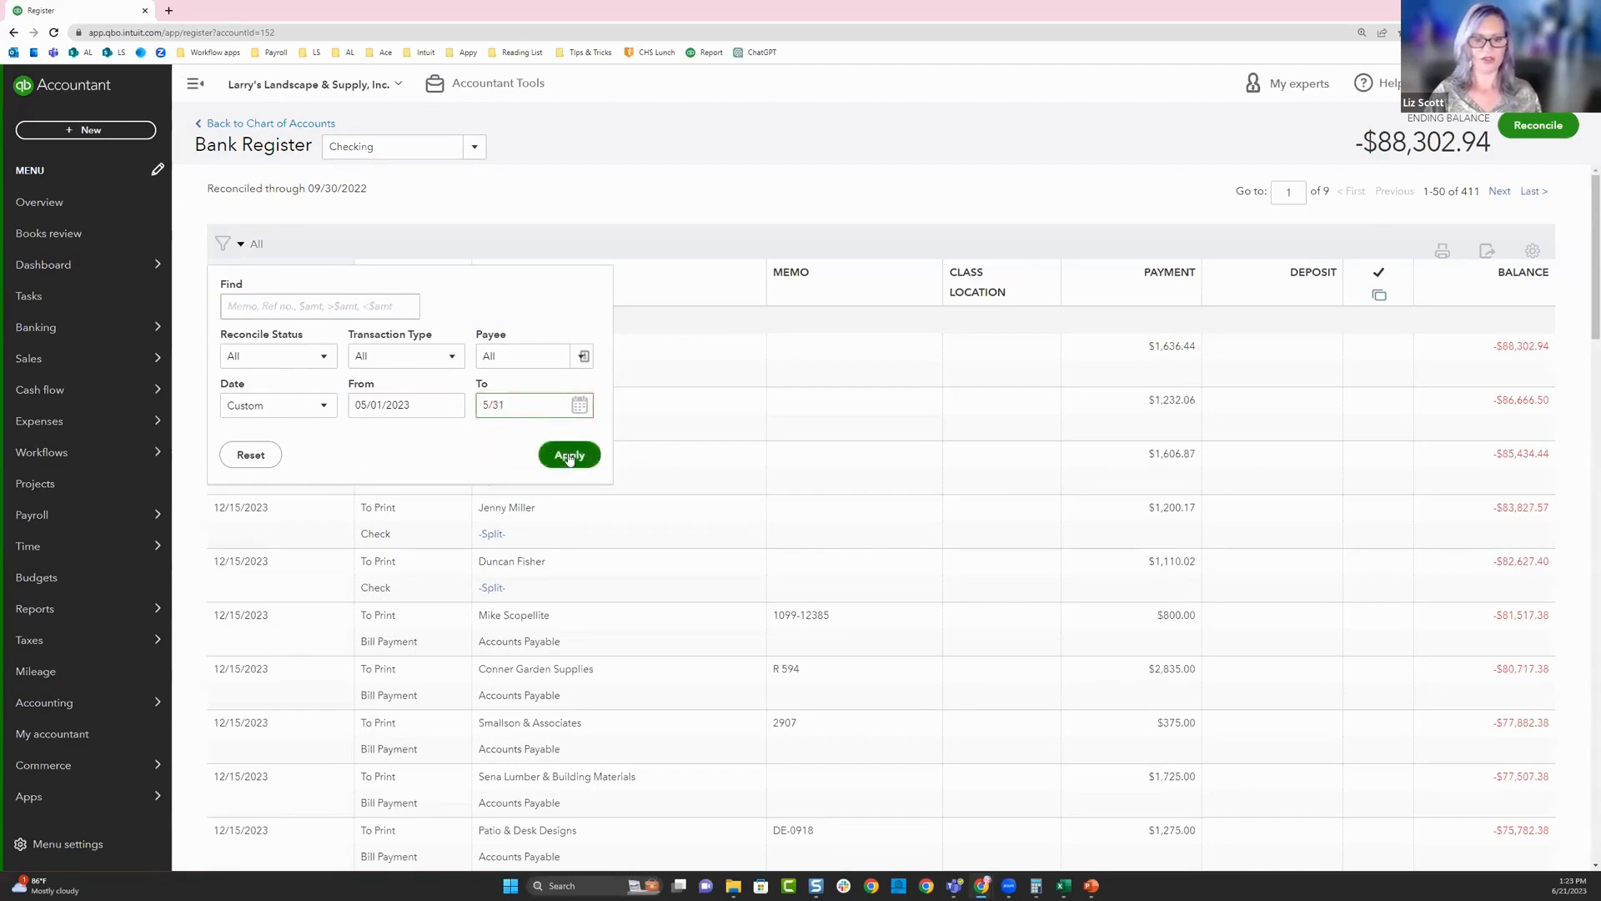
pyautogui.click(569, 457)
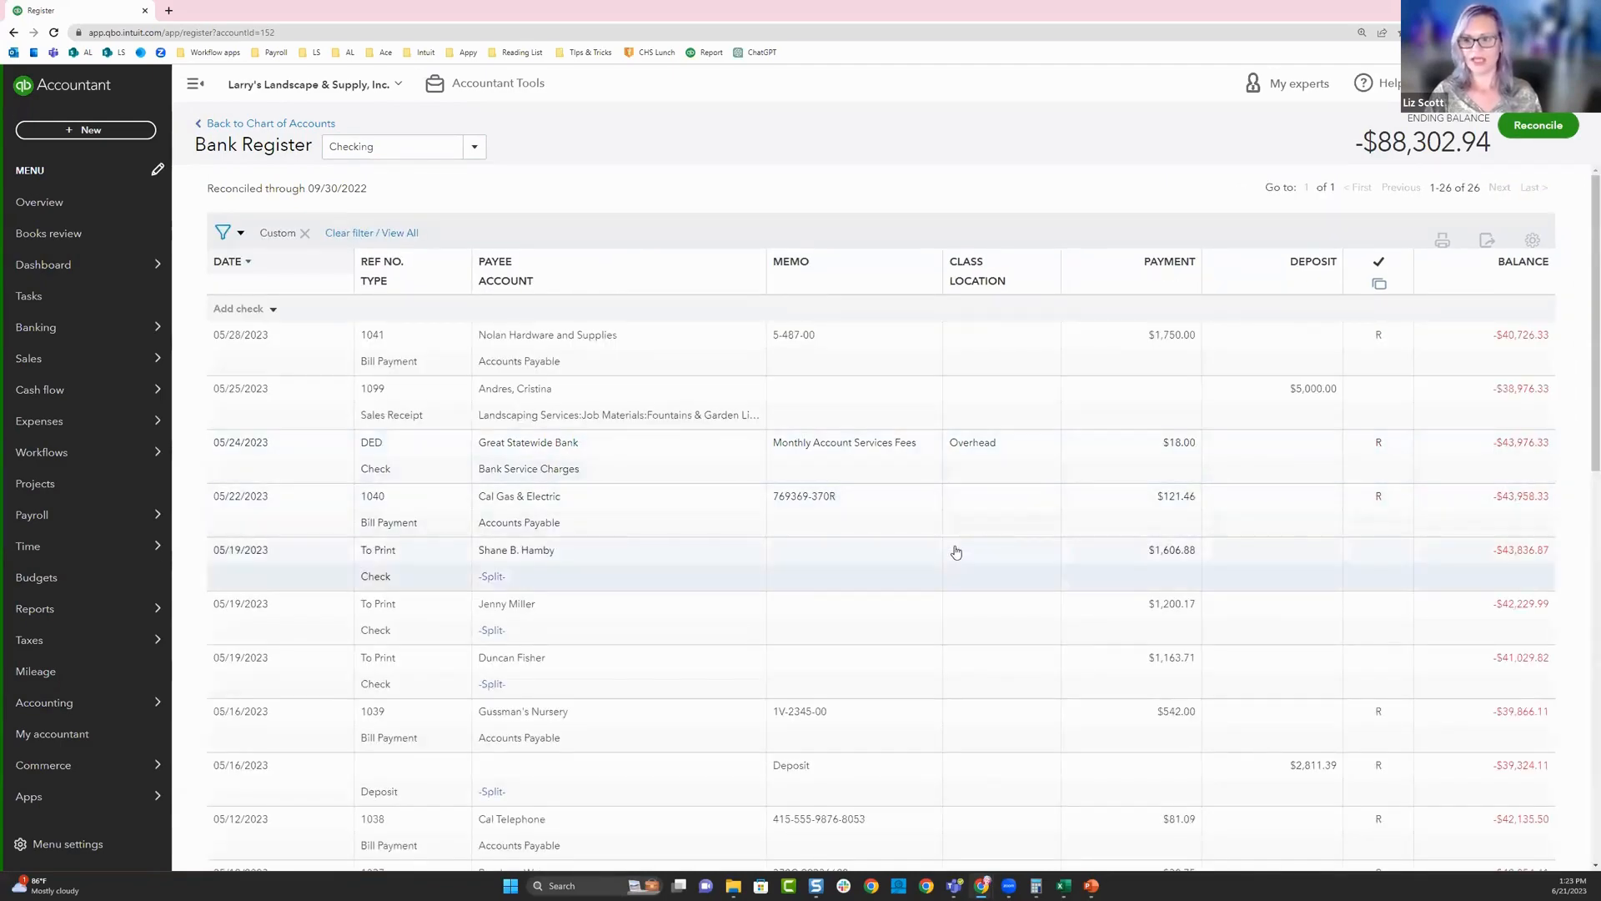
pyautogui.scroll(-5, 956, 552)
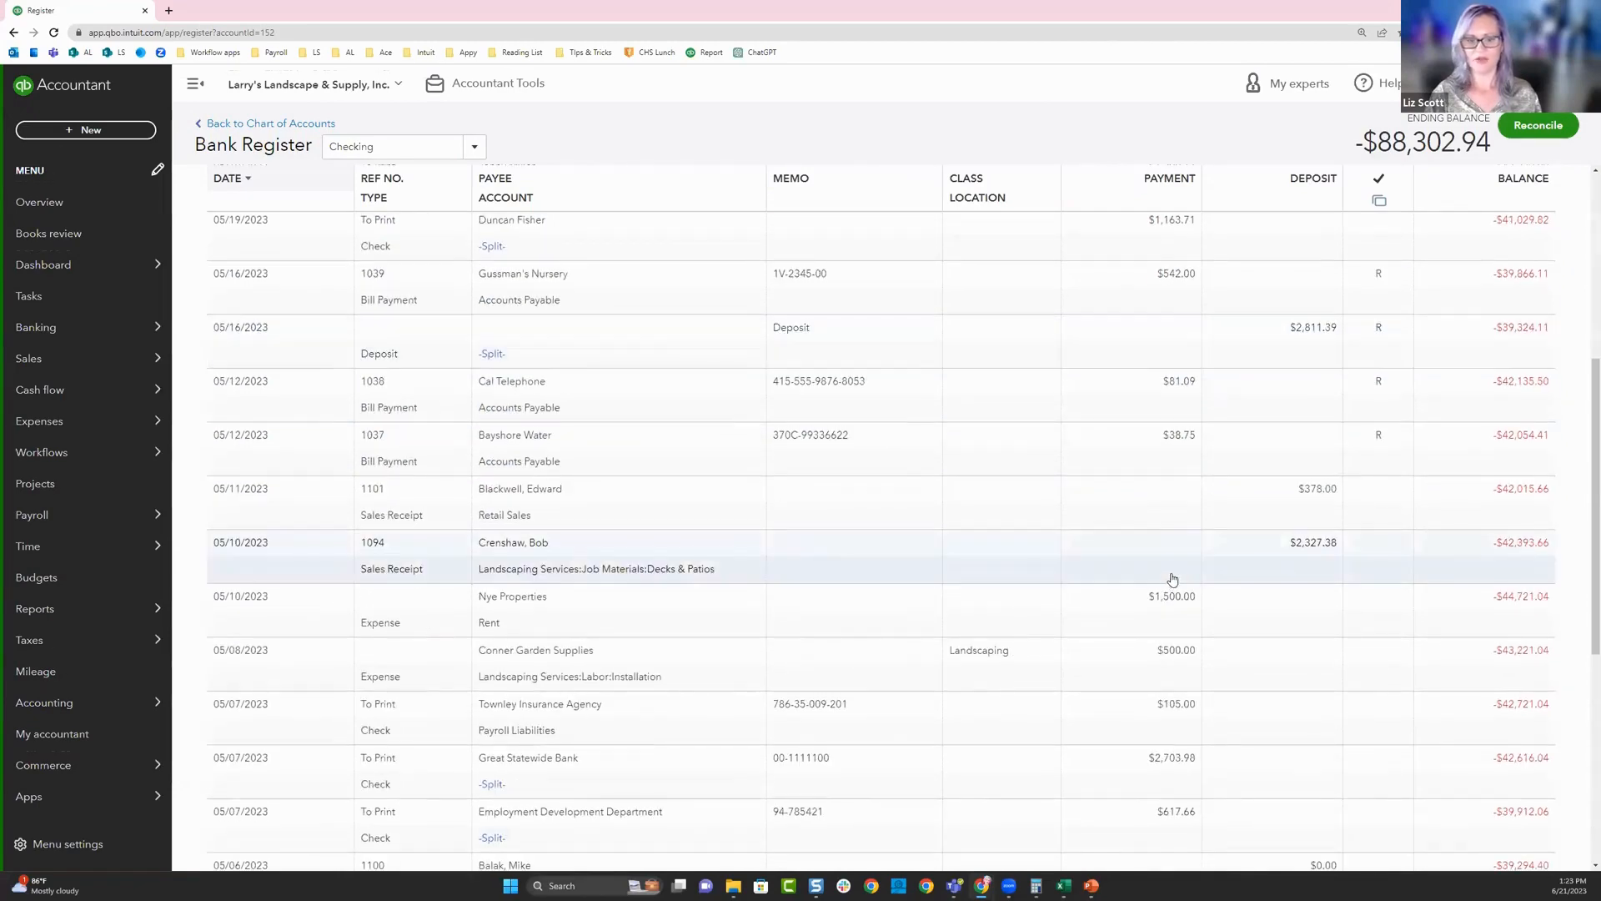
# - Switch to the Spreadsheet-Sync workbook in Excel and sync the changed sales receipts to QuickBooks, confirming the update
pyautogui.scroll(-1, 1264, 546)
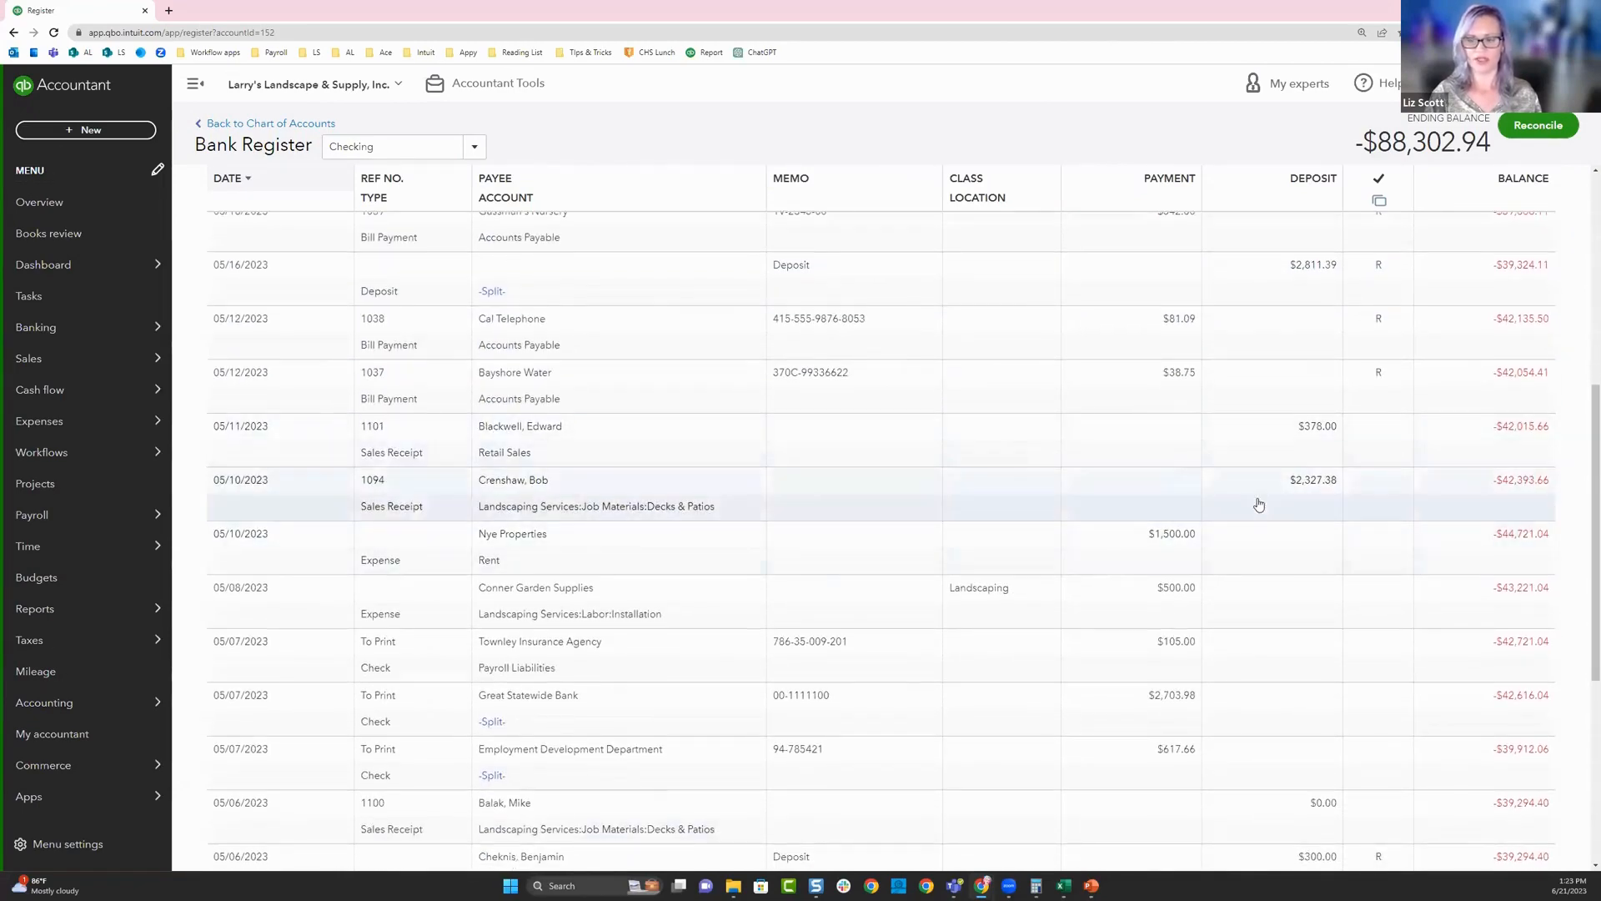
pyautogui.scroll(-2, 1258, 517)
pyautogui.scroll(5, 1259, 744)
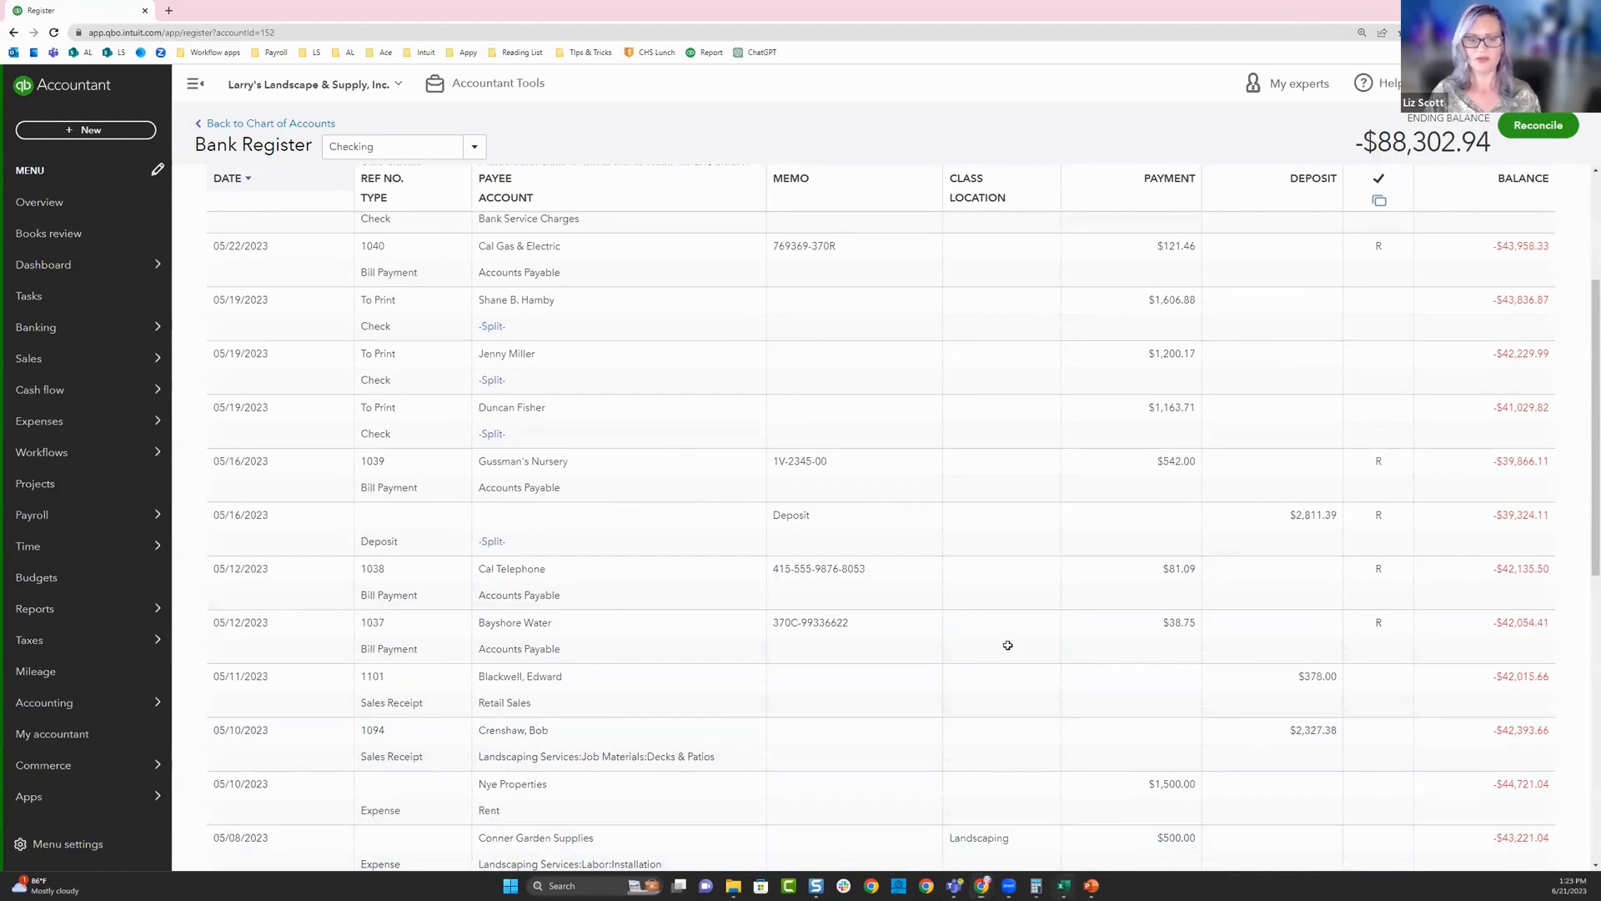
pyautogui.click(1063, 885)
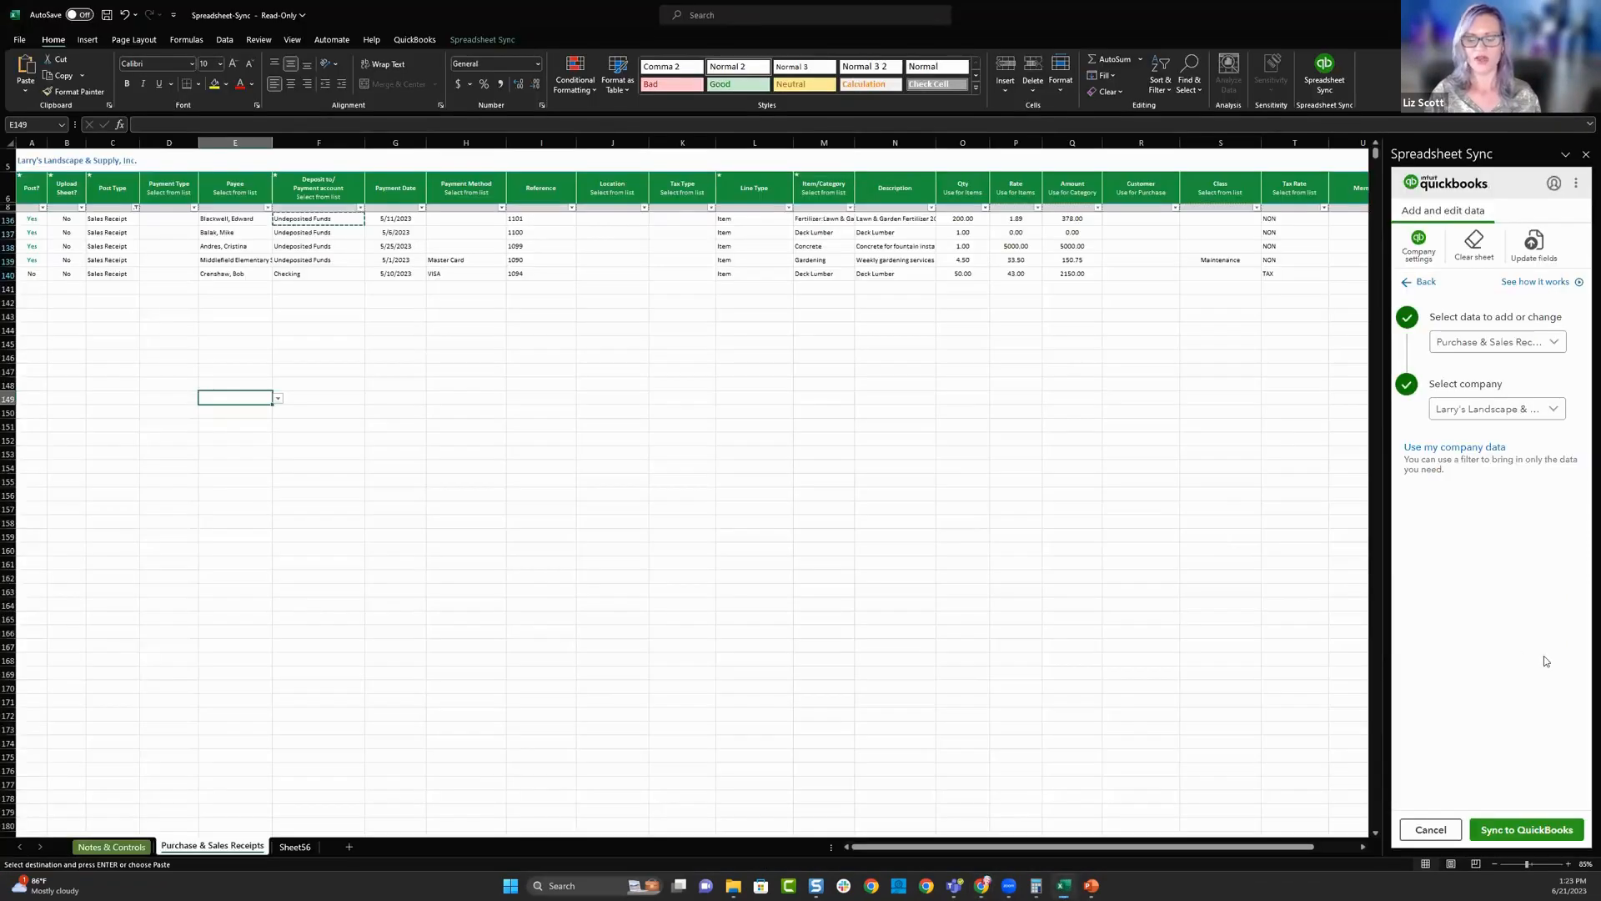
pyautogui.click(1511, 829)
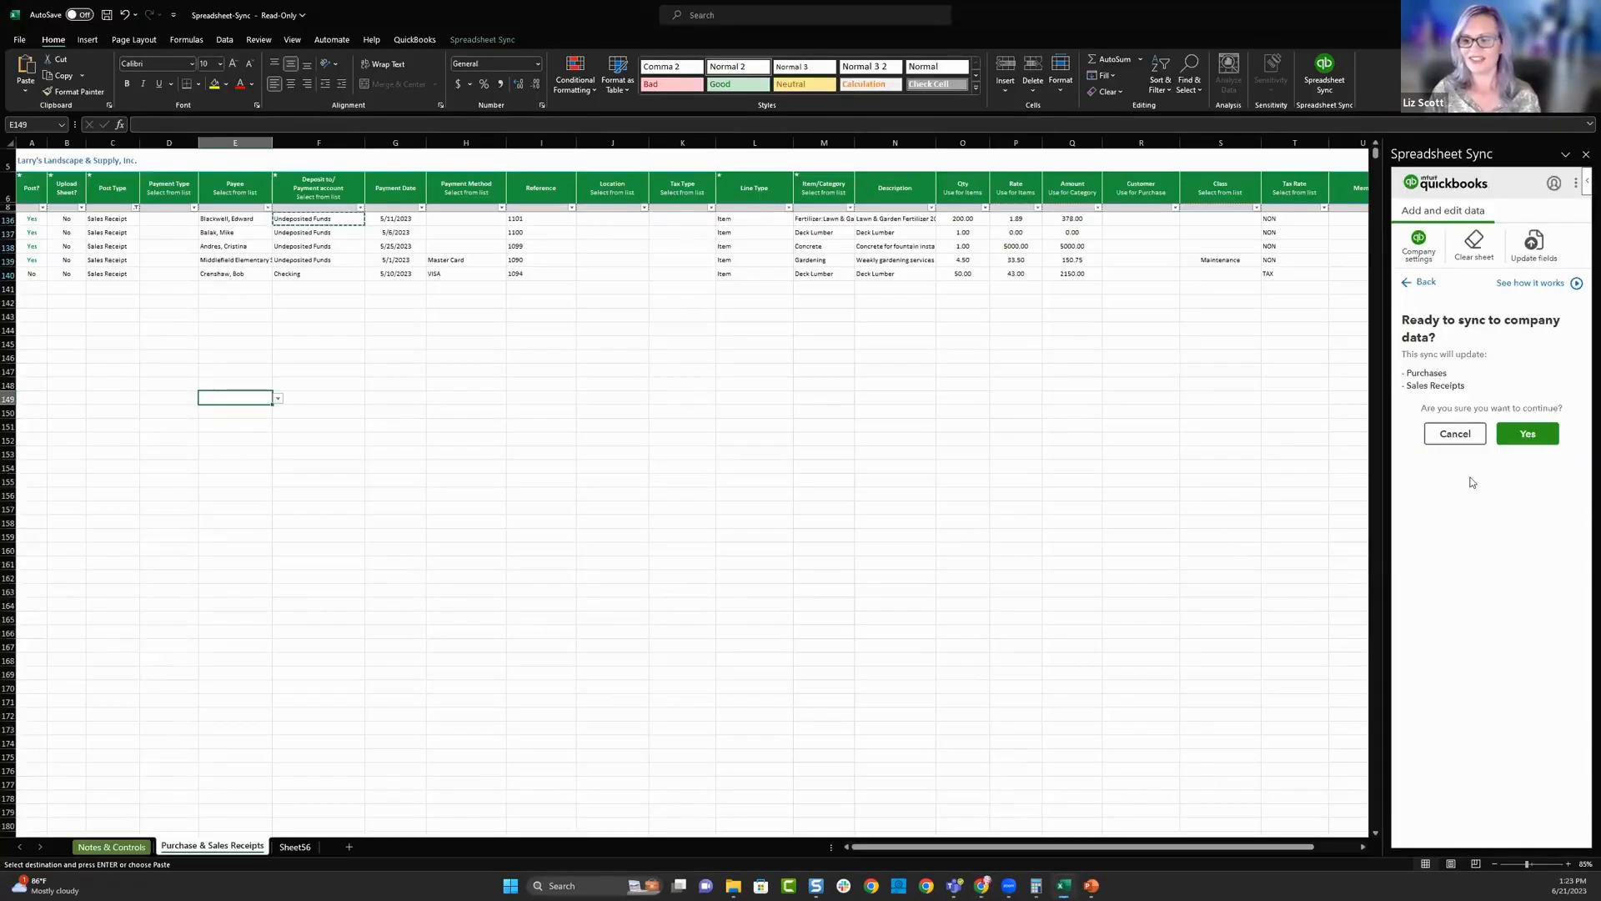
pyautogui.click(1526, 432)
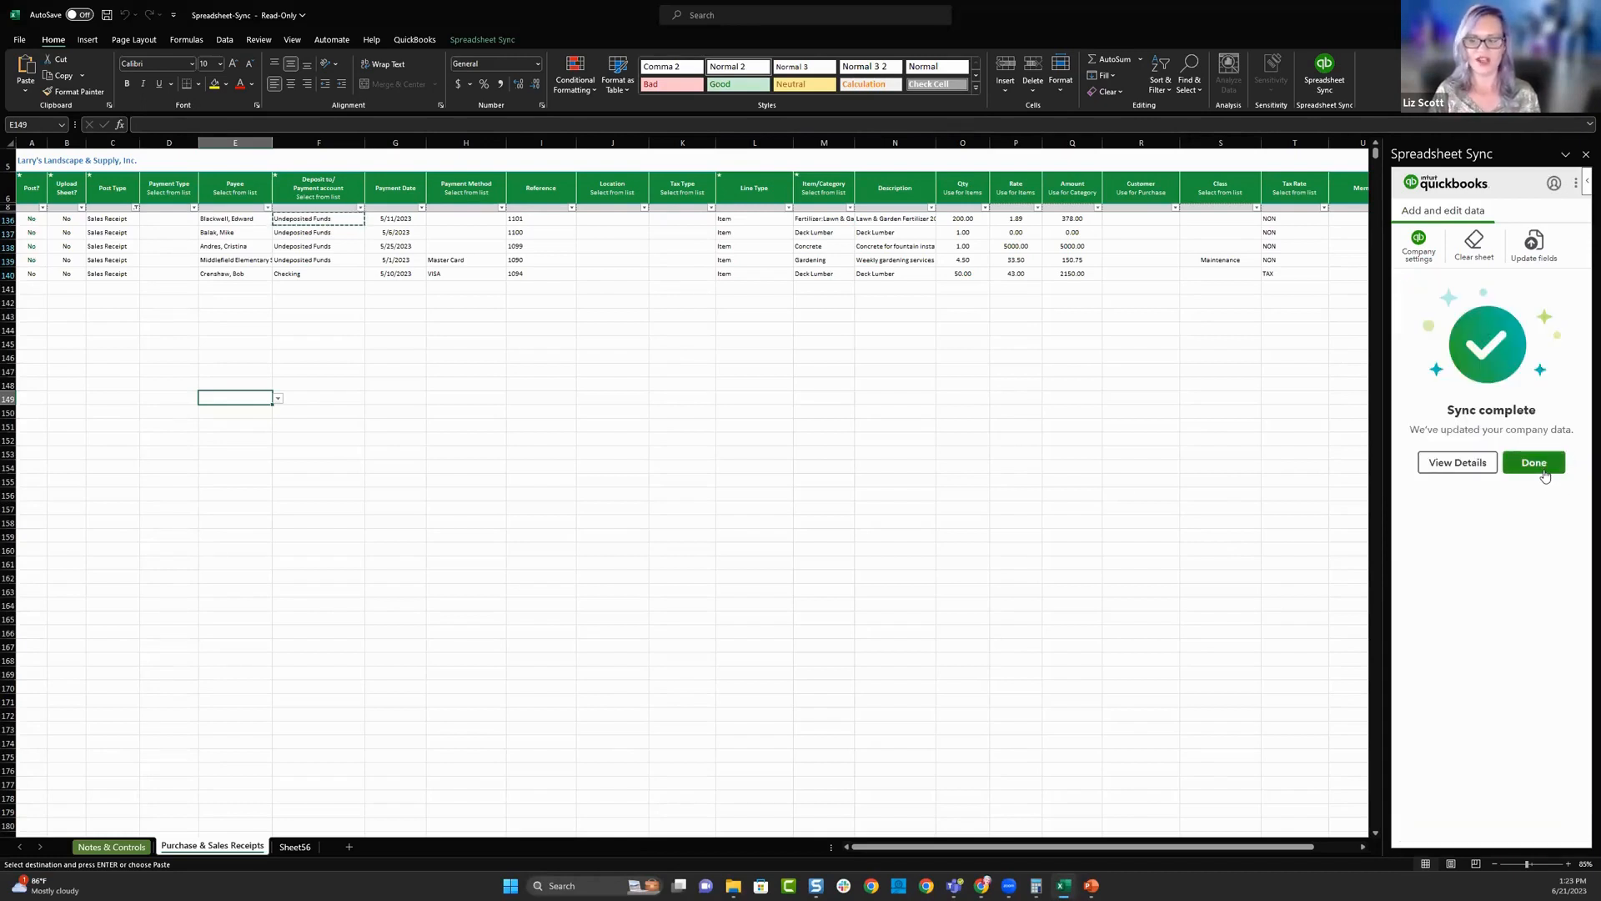
pyautogui.click(1538, 465)
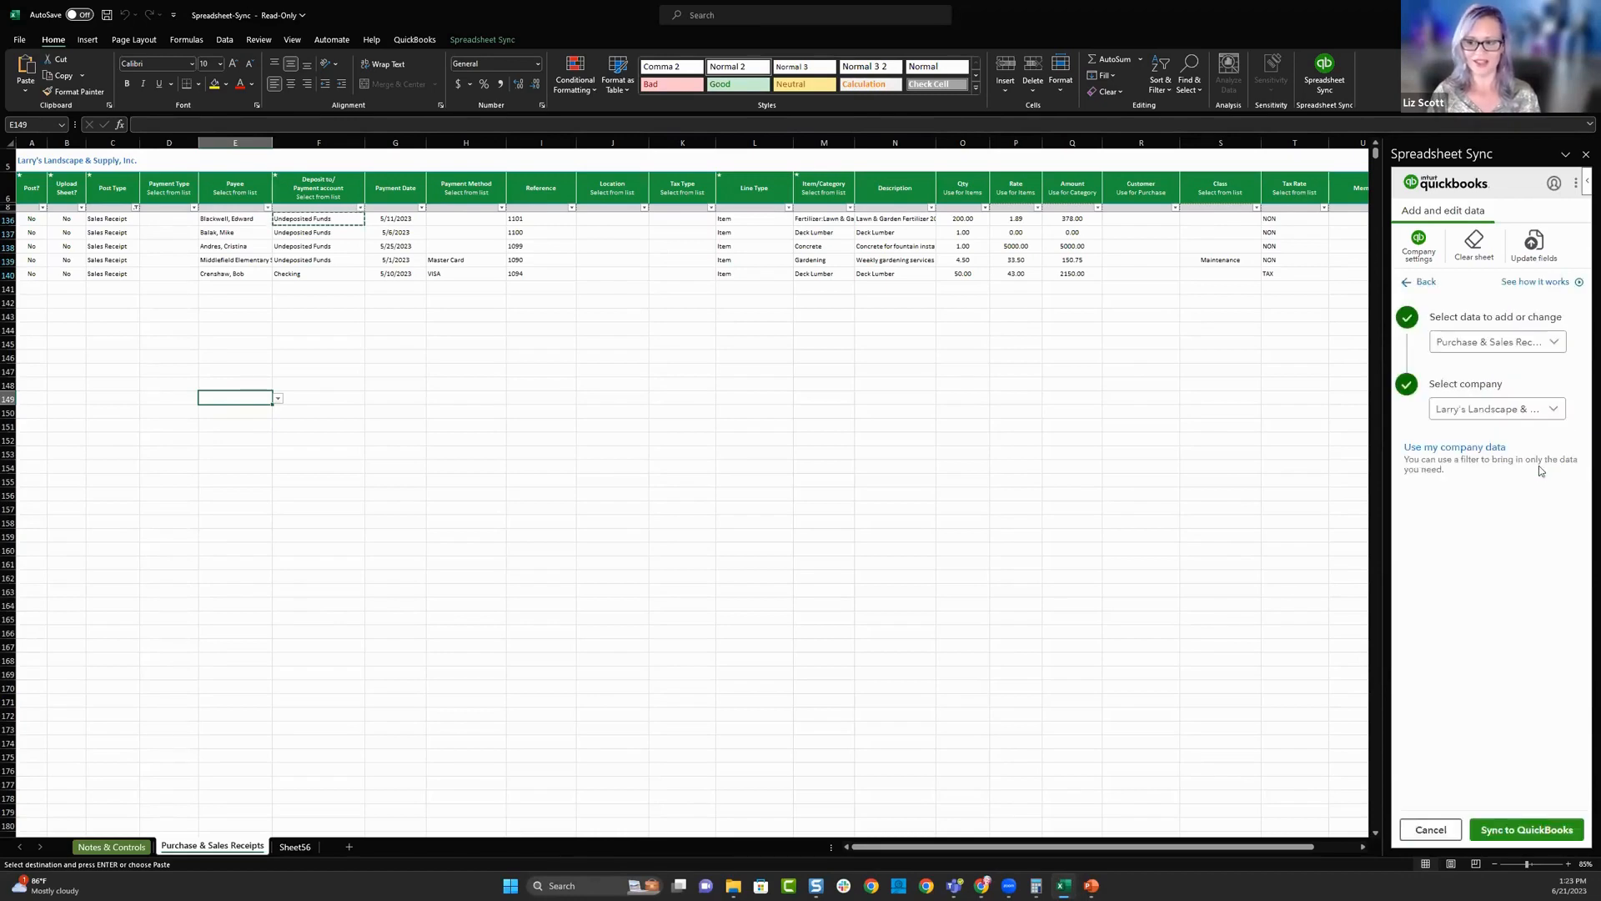
# - Switch to QuickBooks in the browser and start a new bank deposit for the Checking account
pyautogui.click(982, 886)
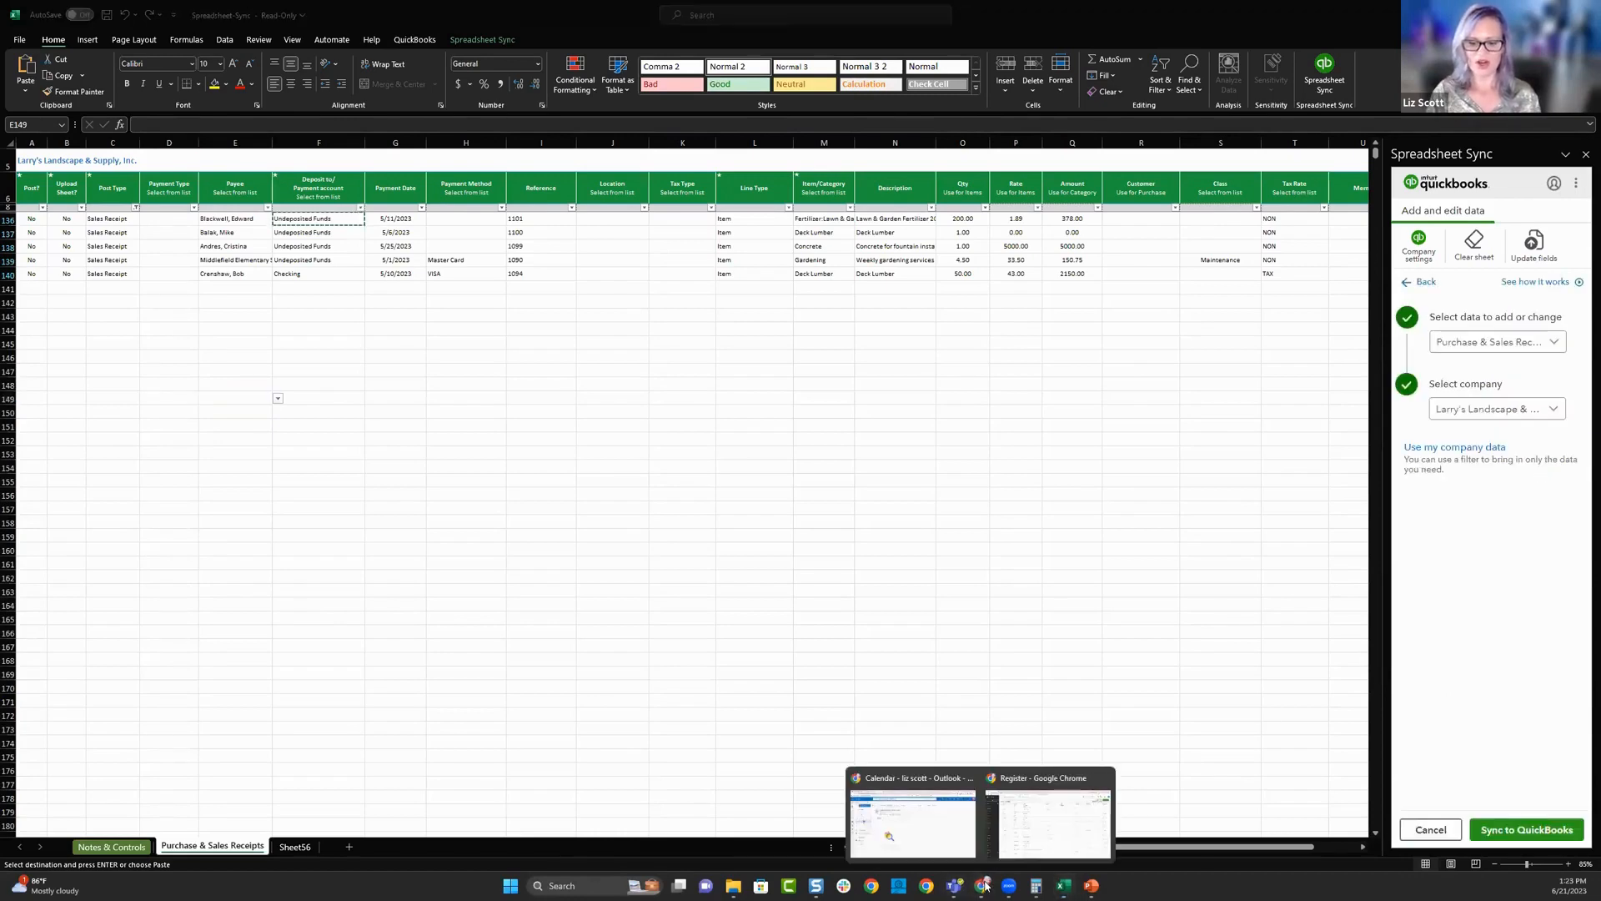
pyautogui.click(1003, 832)
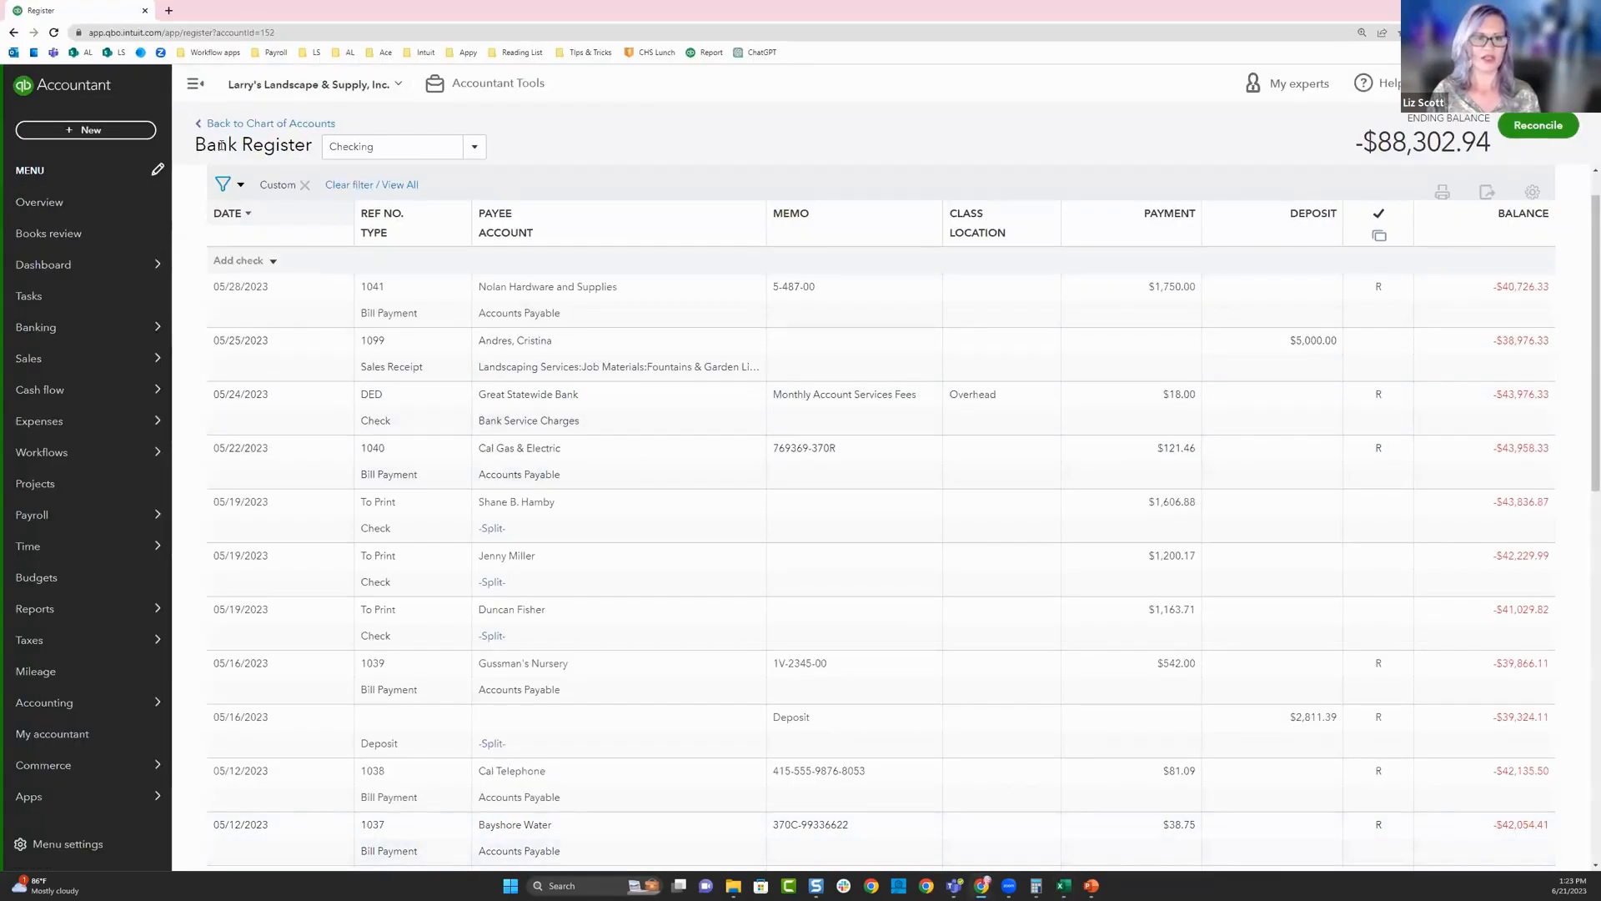
pyautogui.click(86, 129)
pyautogui.click(792, 250)
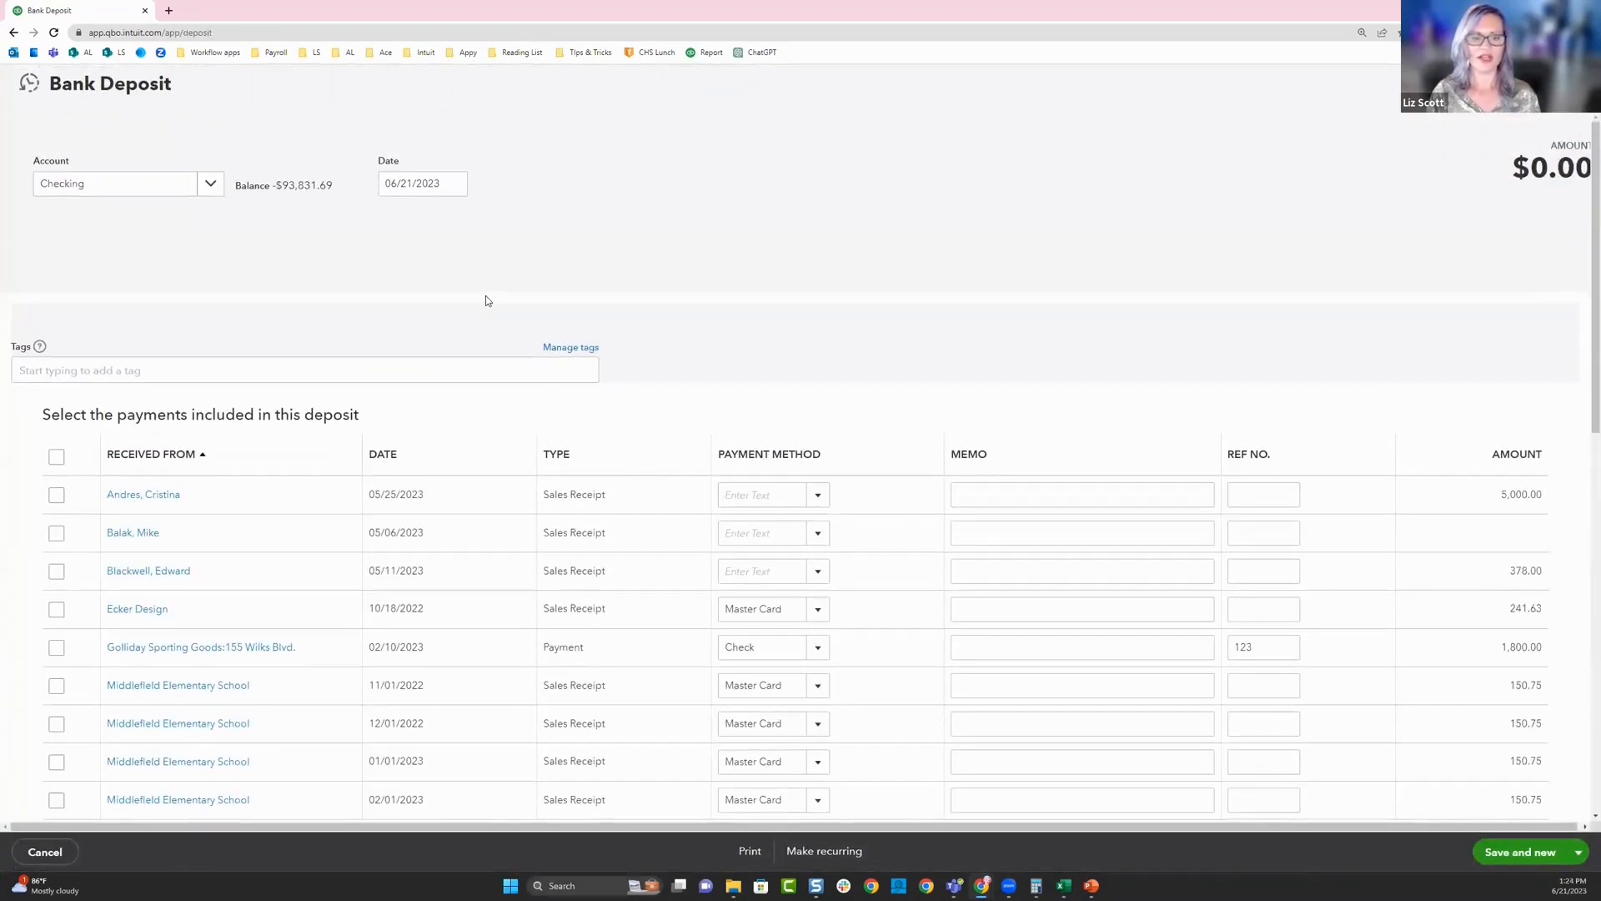
# - Try selecting the four May 2023 sales receipts for the deposit with payments sorted by date, and leave without saving
pyautogui.scroll(-4, 459, 365)
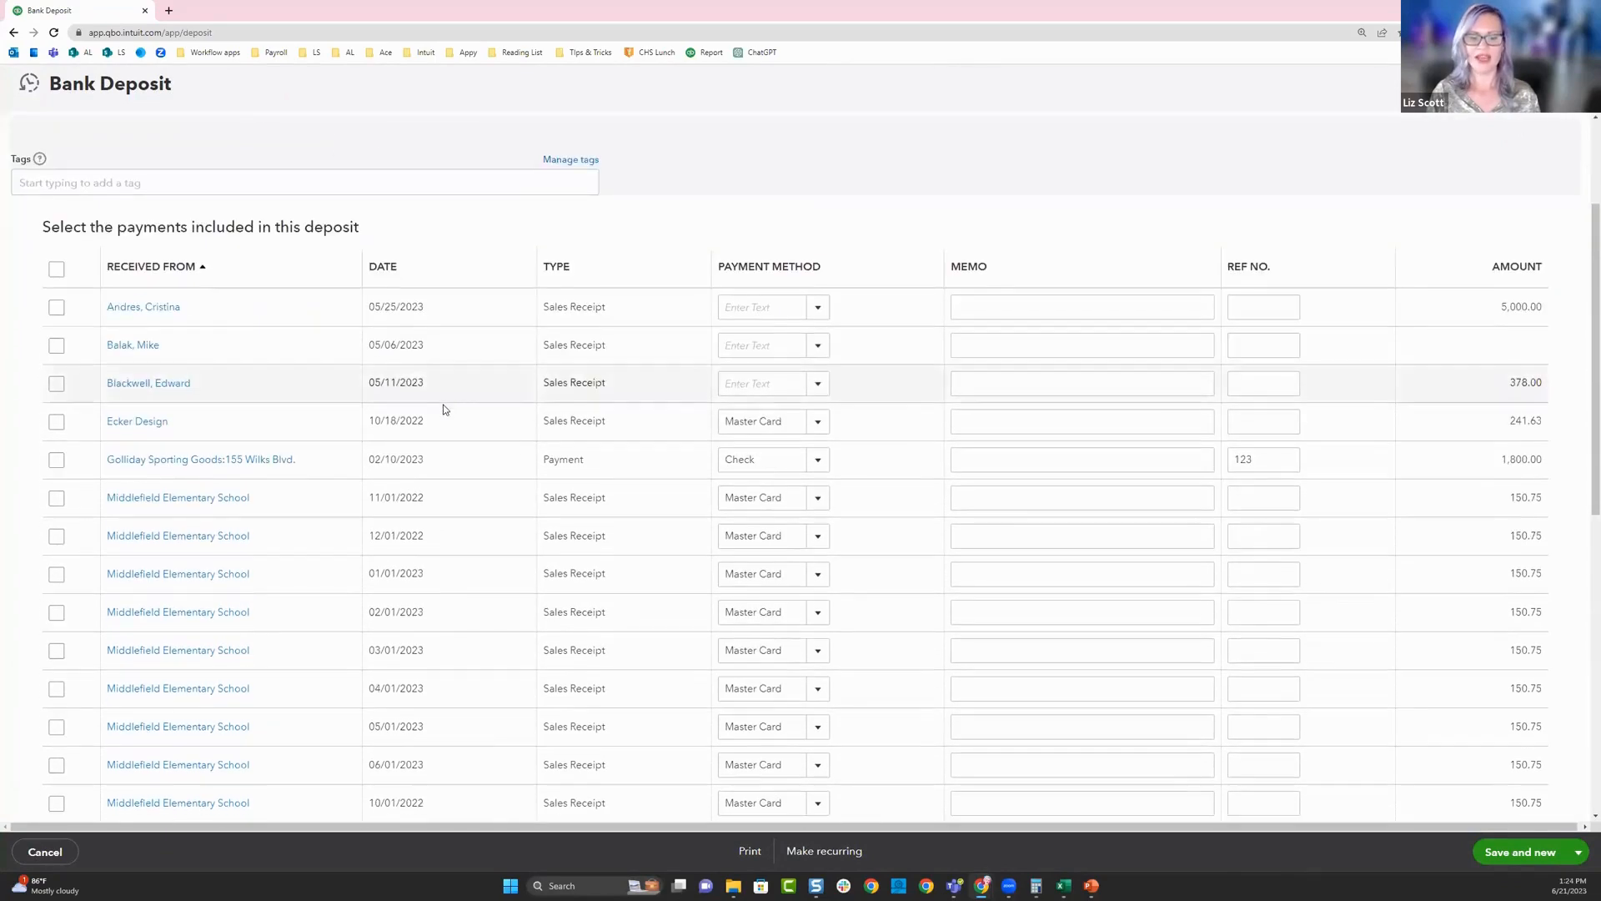
pyautogui.scroll(1, 330, 362)
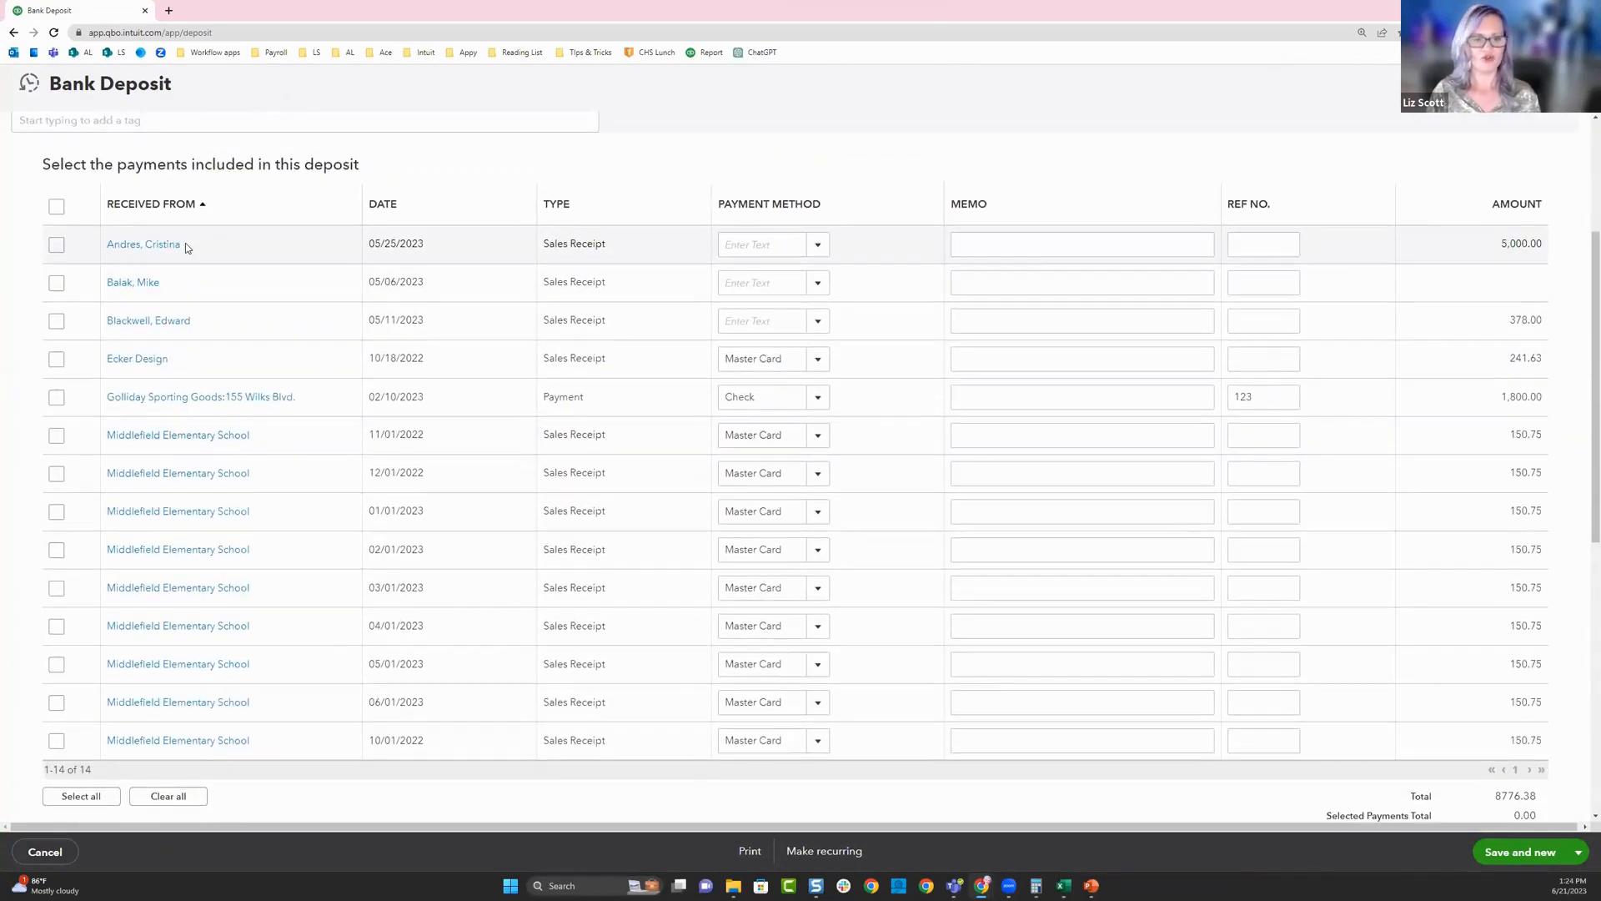
pyautogui.click(56, 244)
pyautogui.click(58, 283)
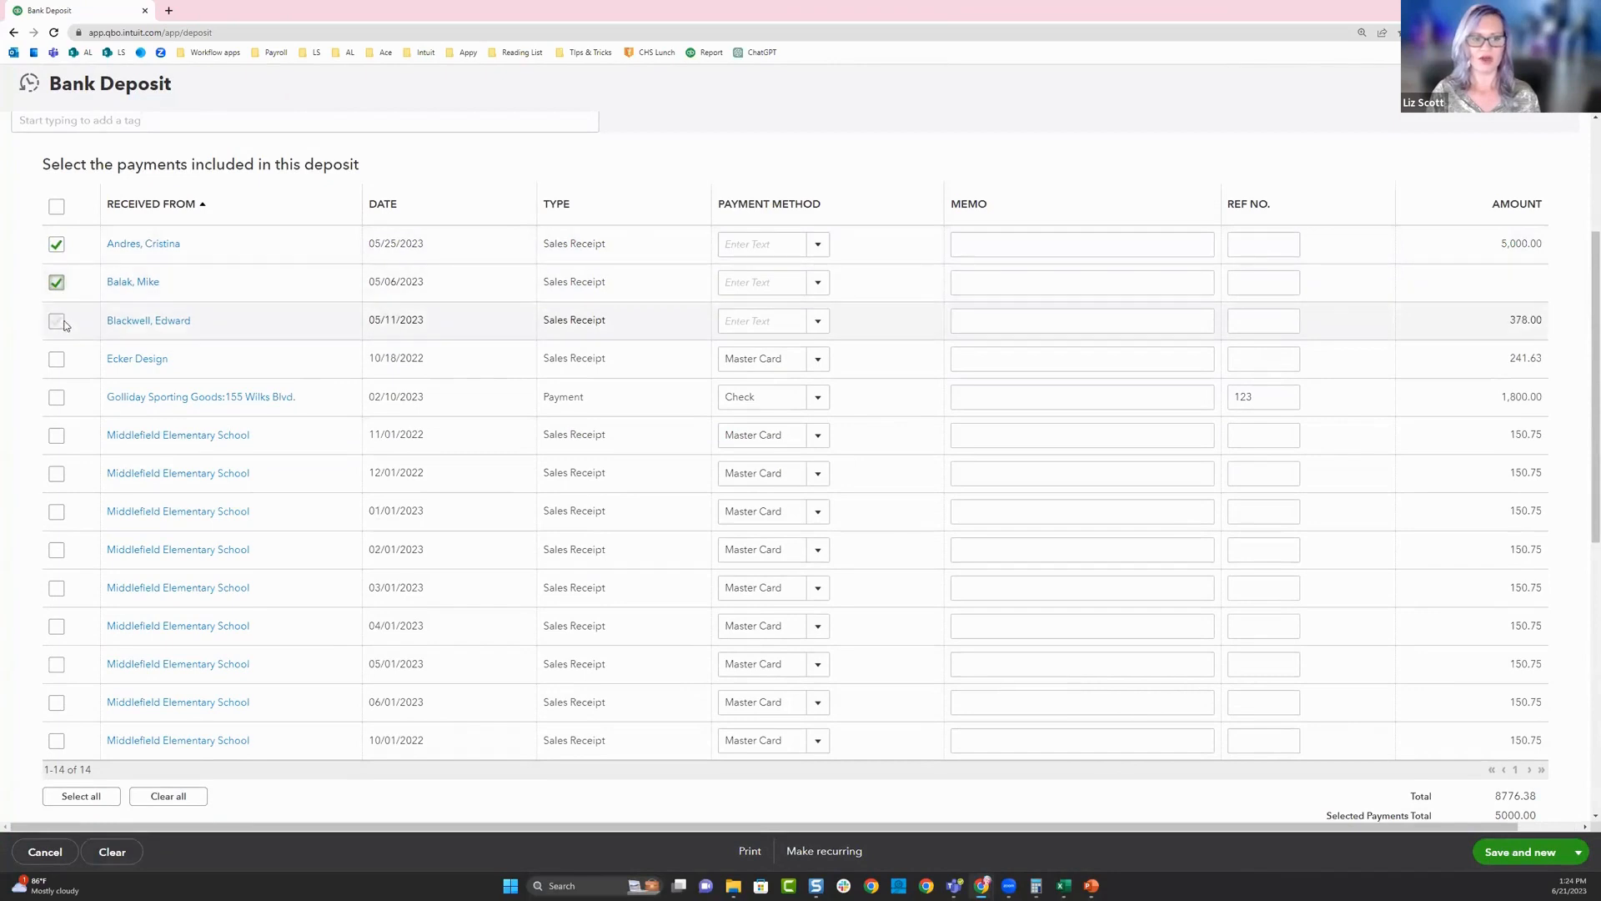
pyautogui.click(56, 320)
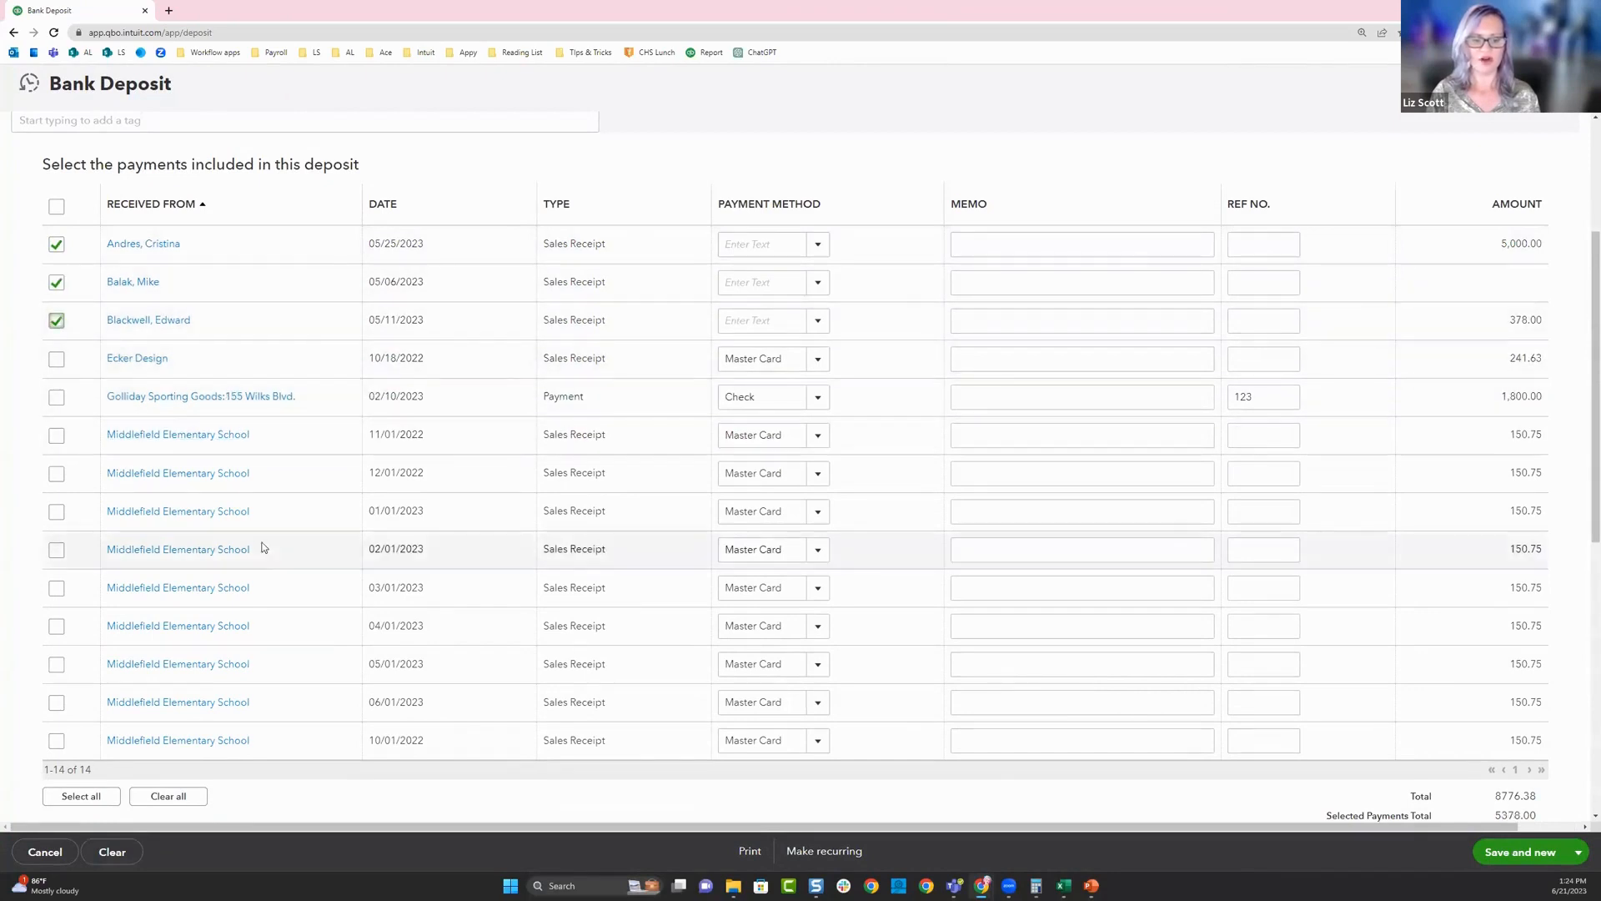
pyautogui.click(56, 664)
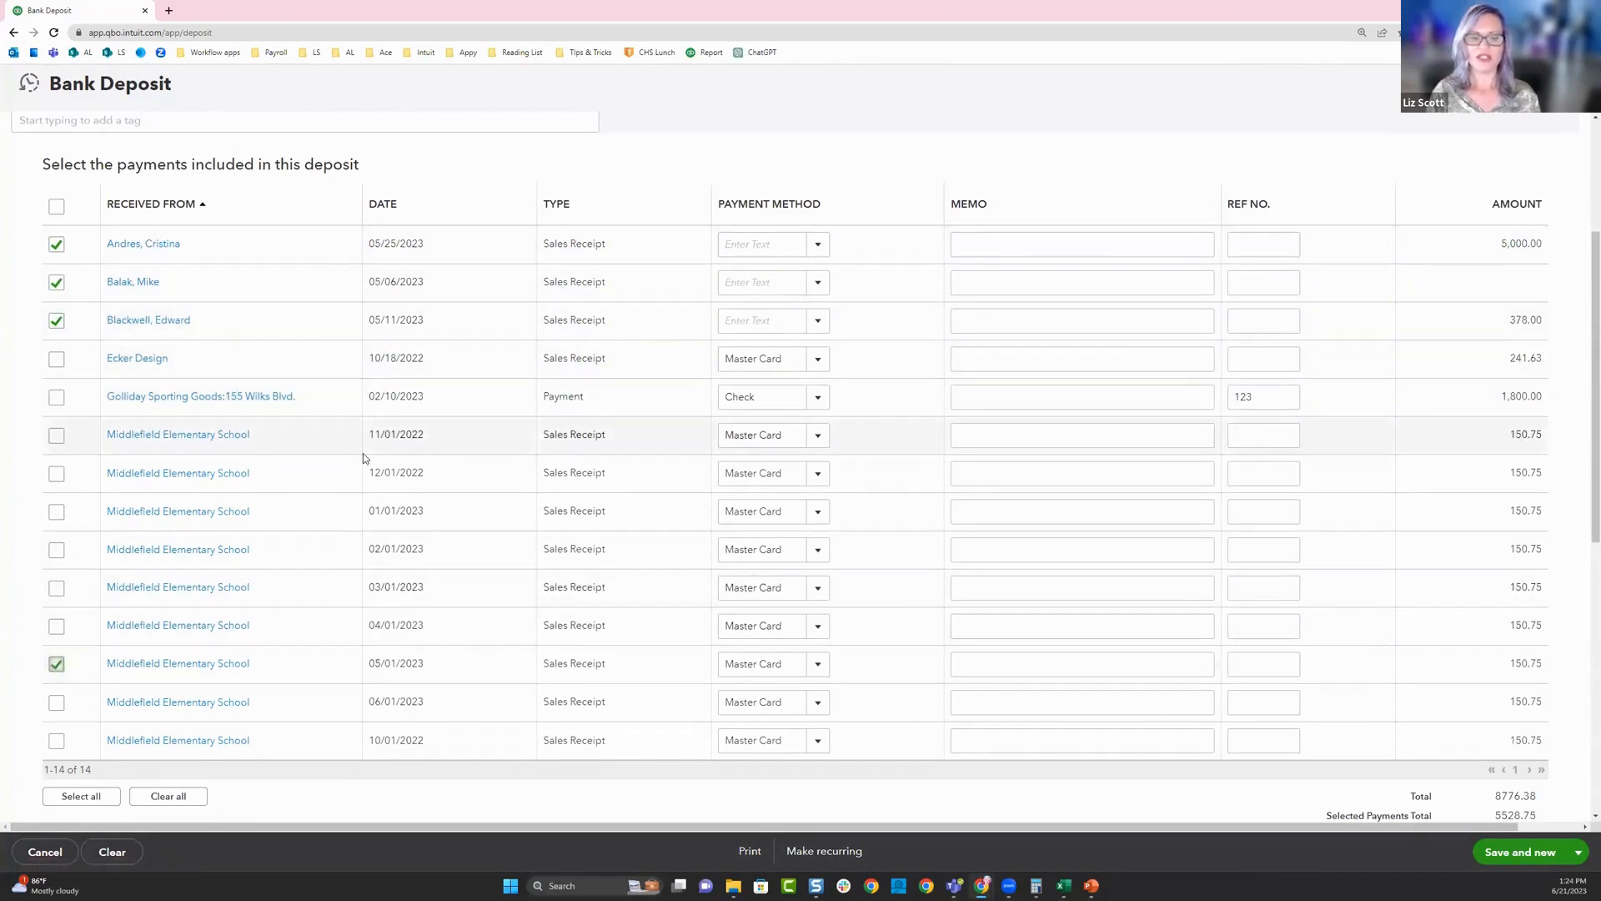
pyautogui.click(385, 205)
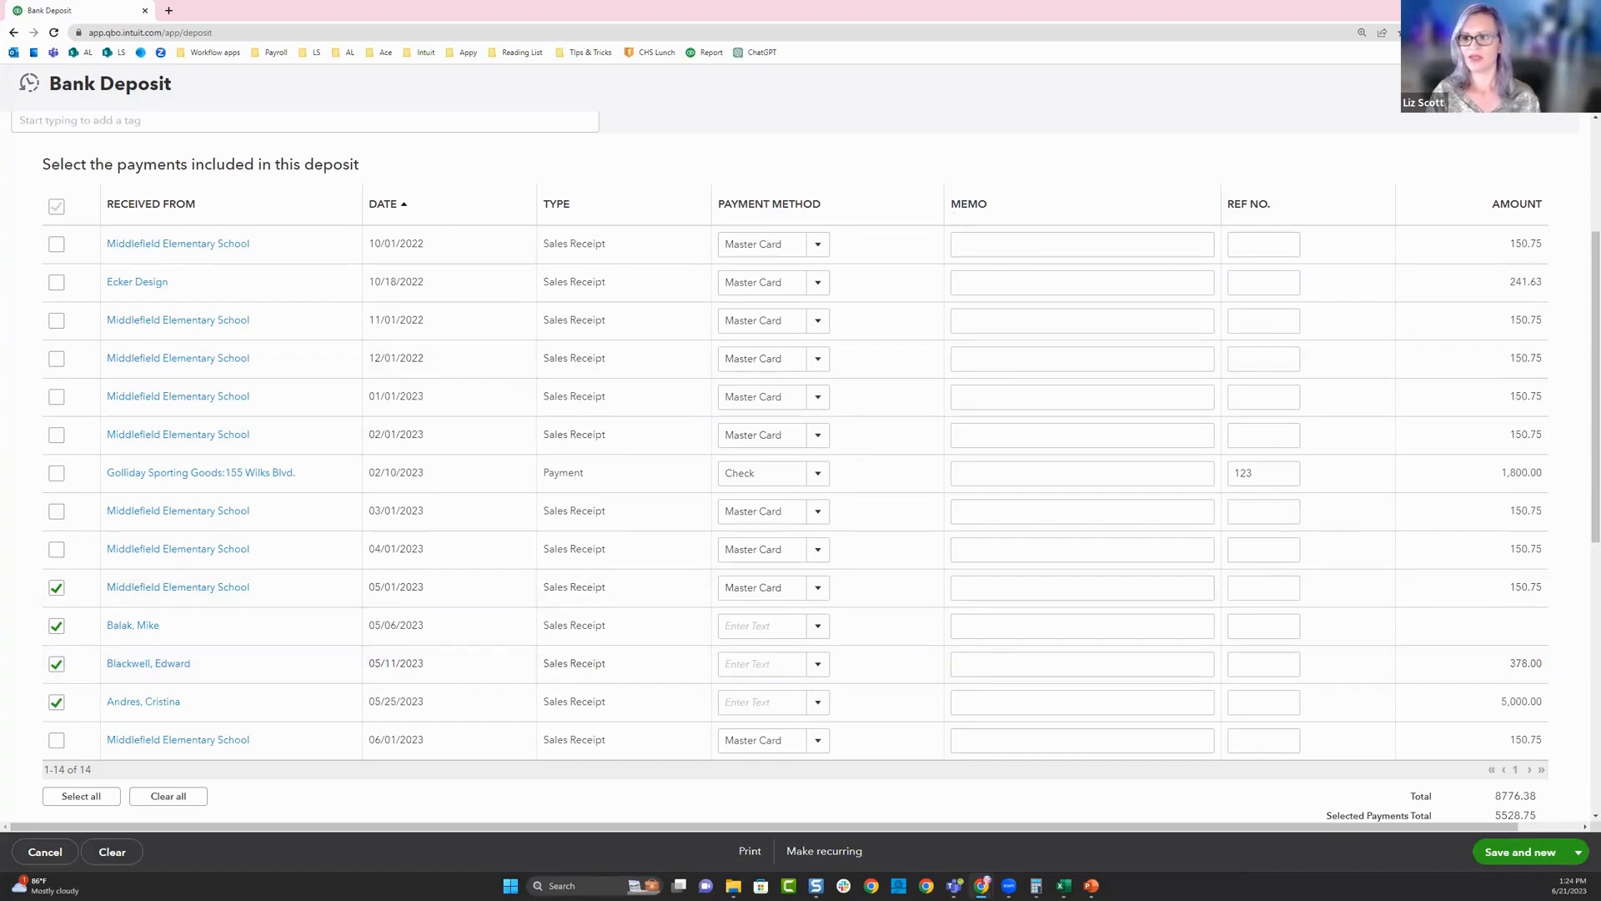
pyautogui.click(1567, 83)
pyautogui.click(888, 498)
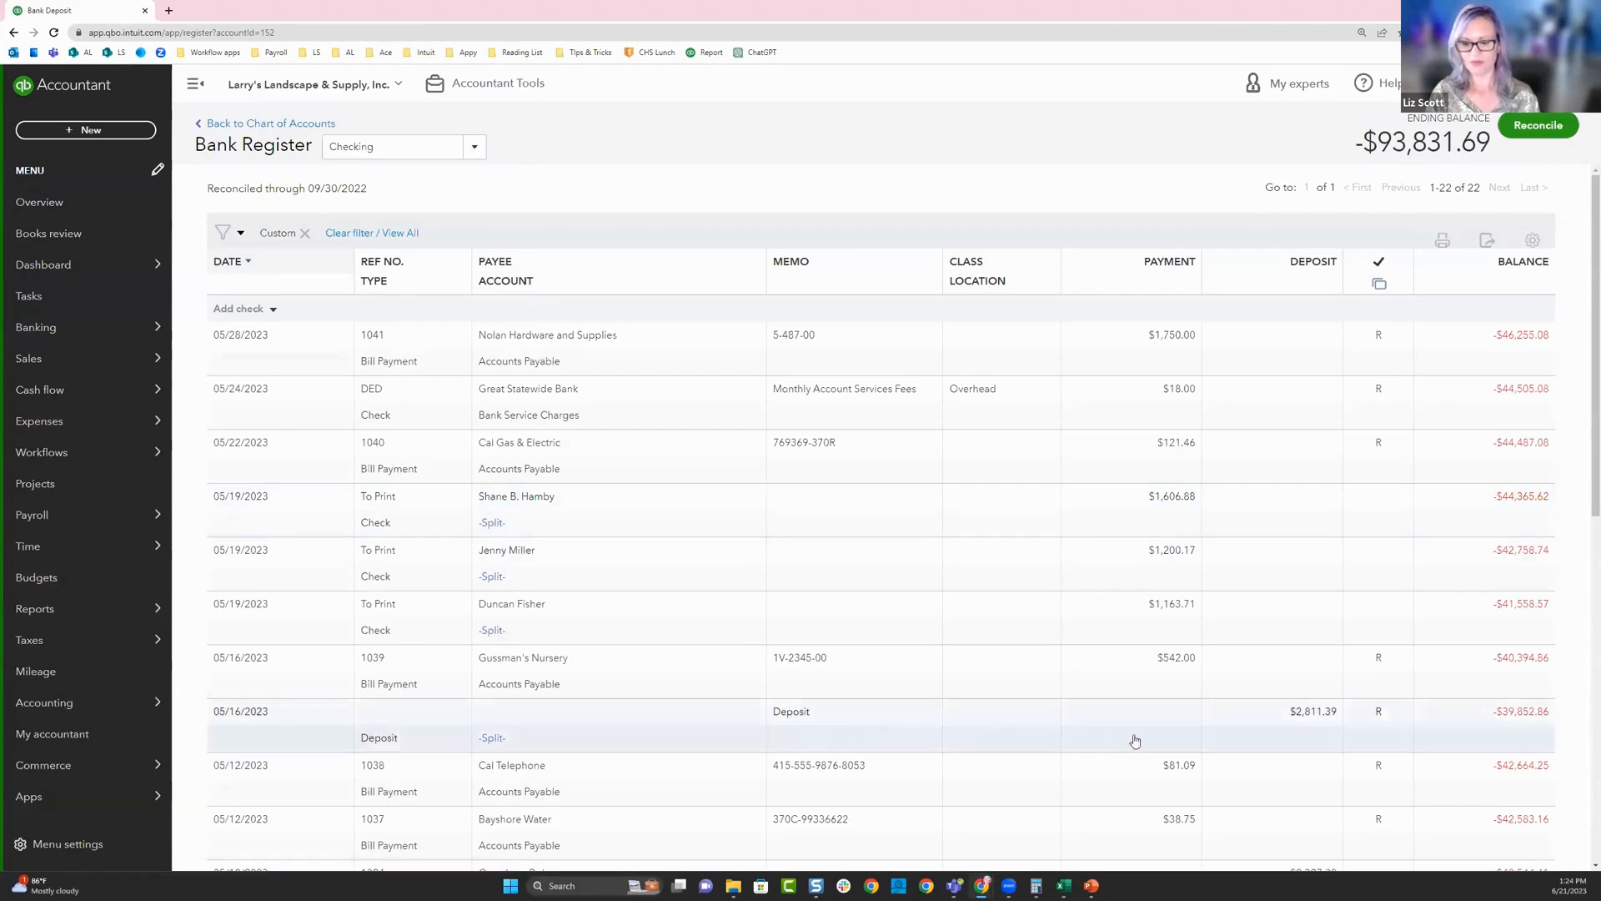
# - Switch back to the Excel workbook and inspect the Class cell in row 136 and the Payee filter options
pyautogui.moveTo(83, 546)
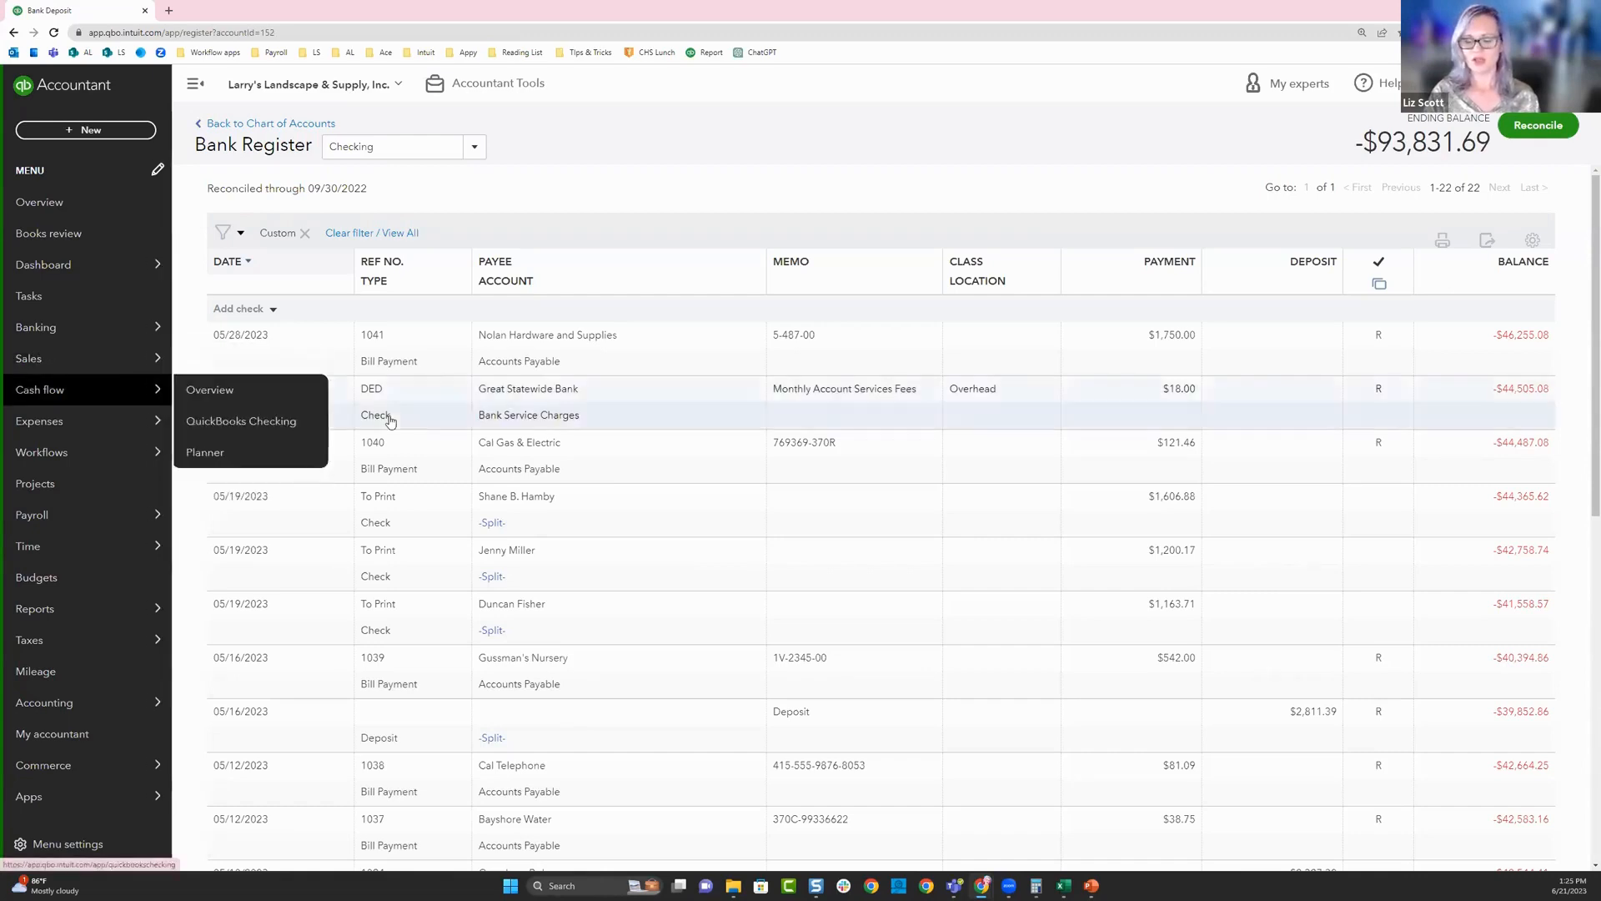
pyautogui.moveTo(1063, 886)
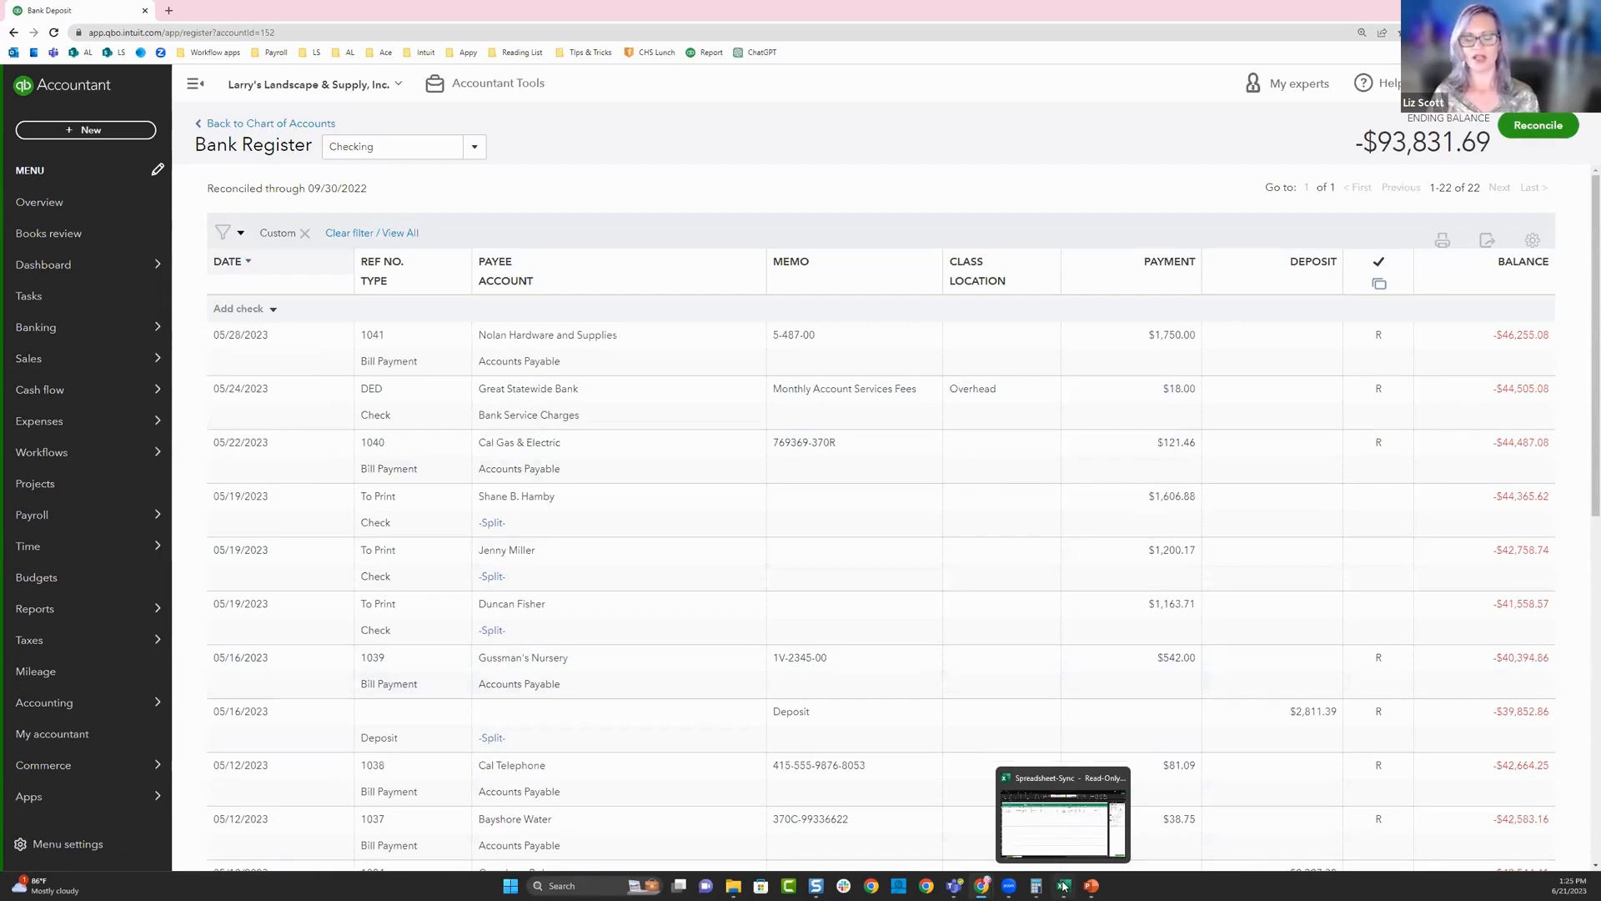
pyautogui.click(1067, 823)
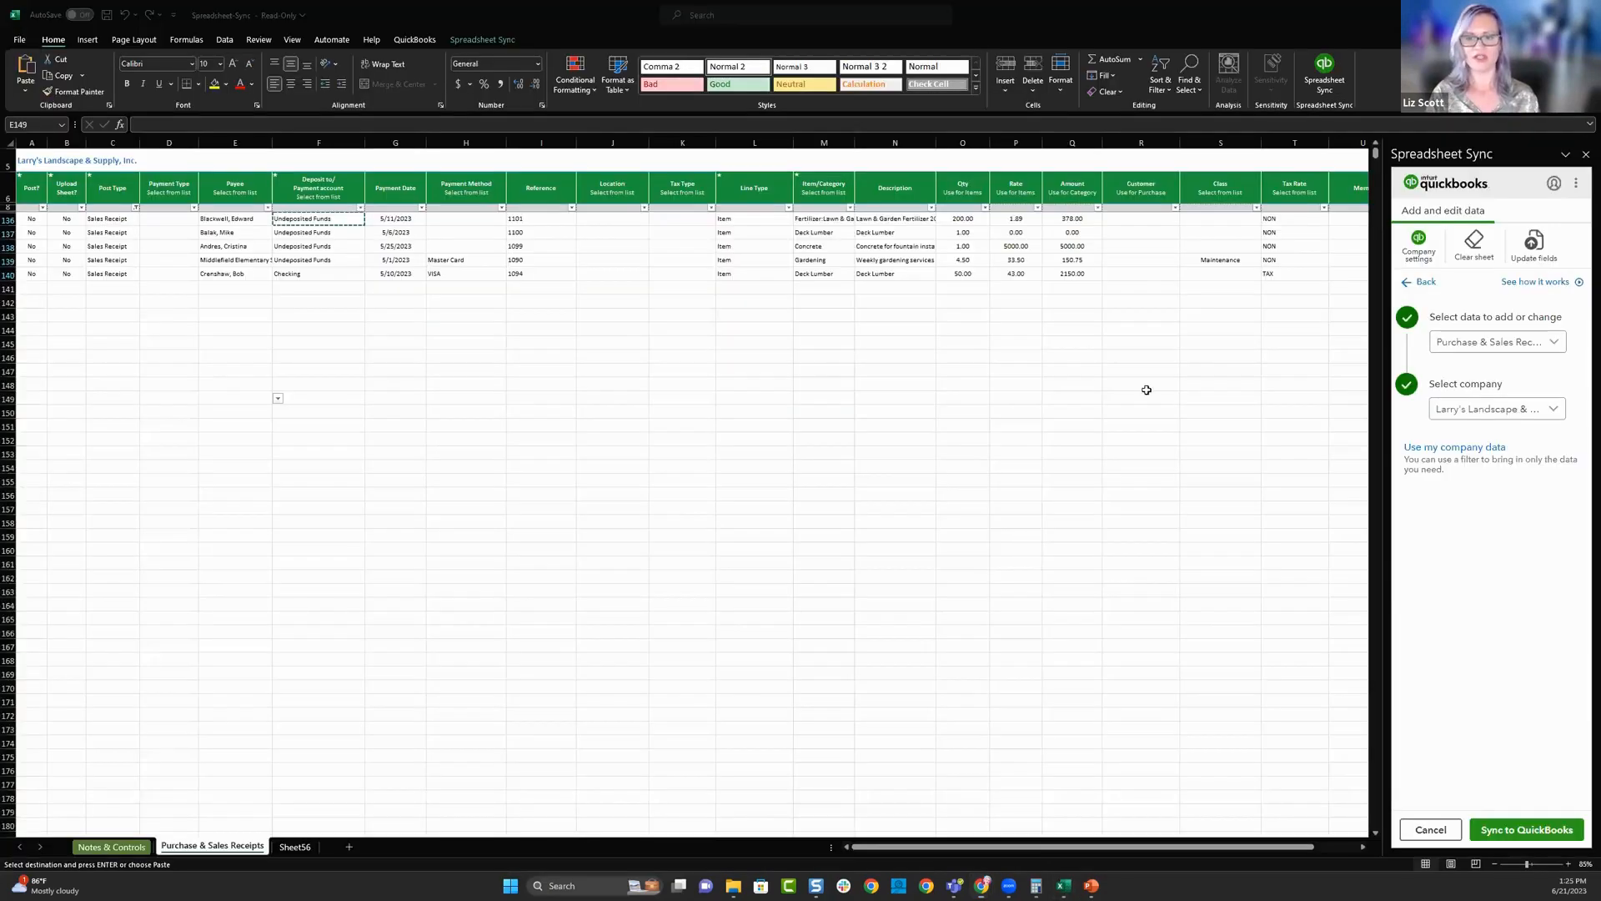
pyautogui.click(1218, 219)
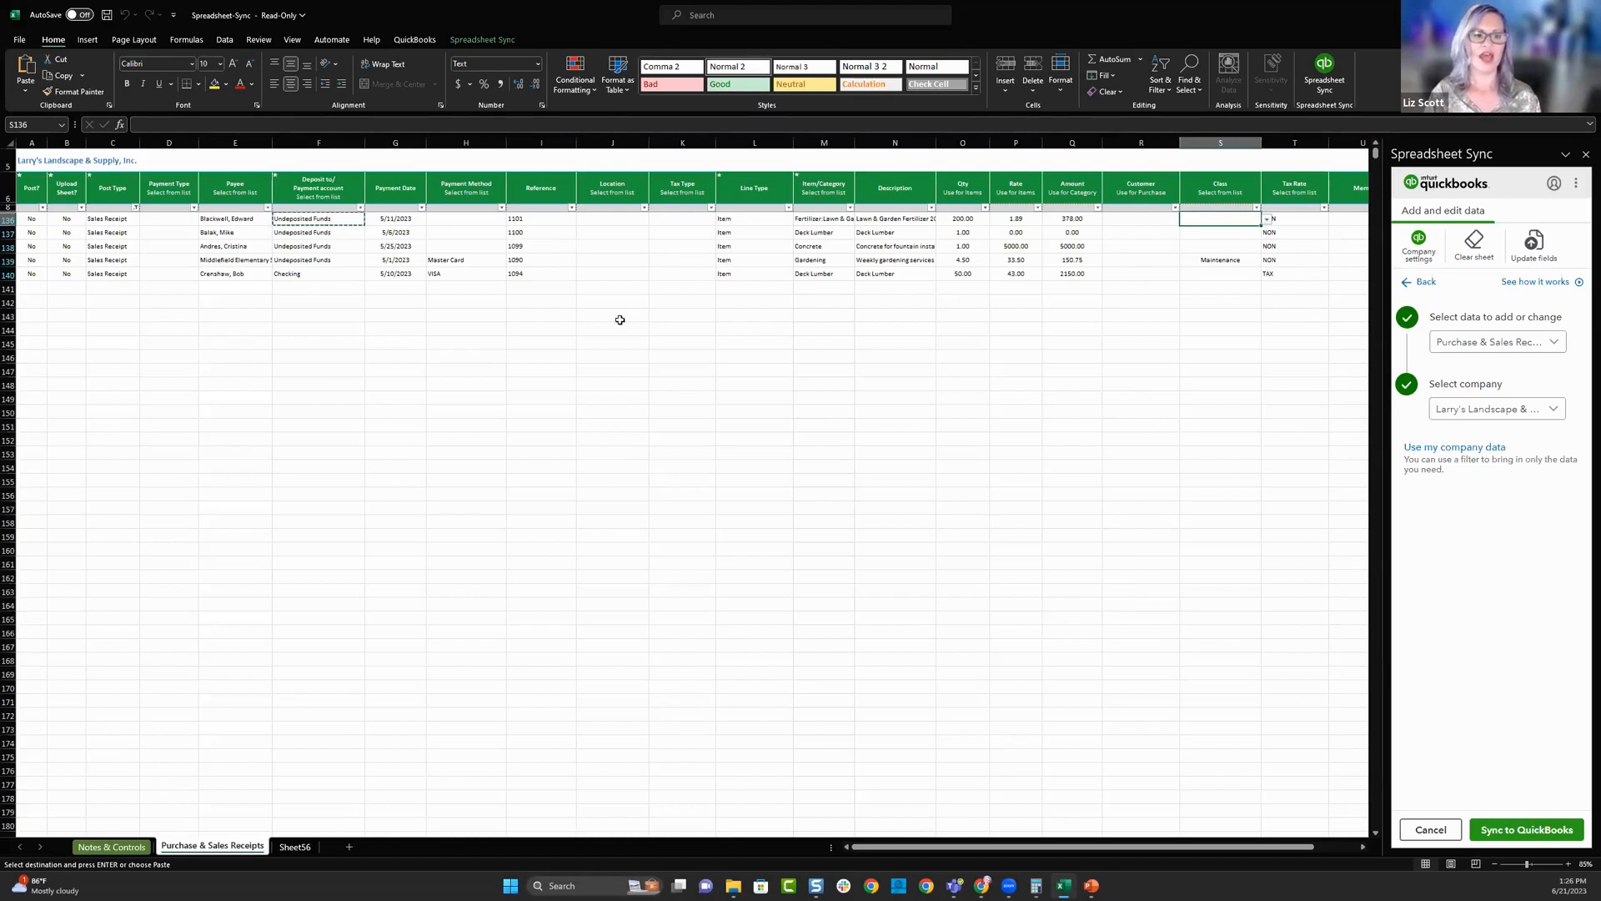
pyautogui.click(266, 206)
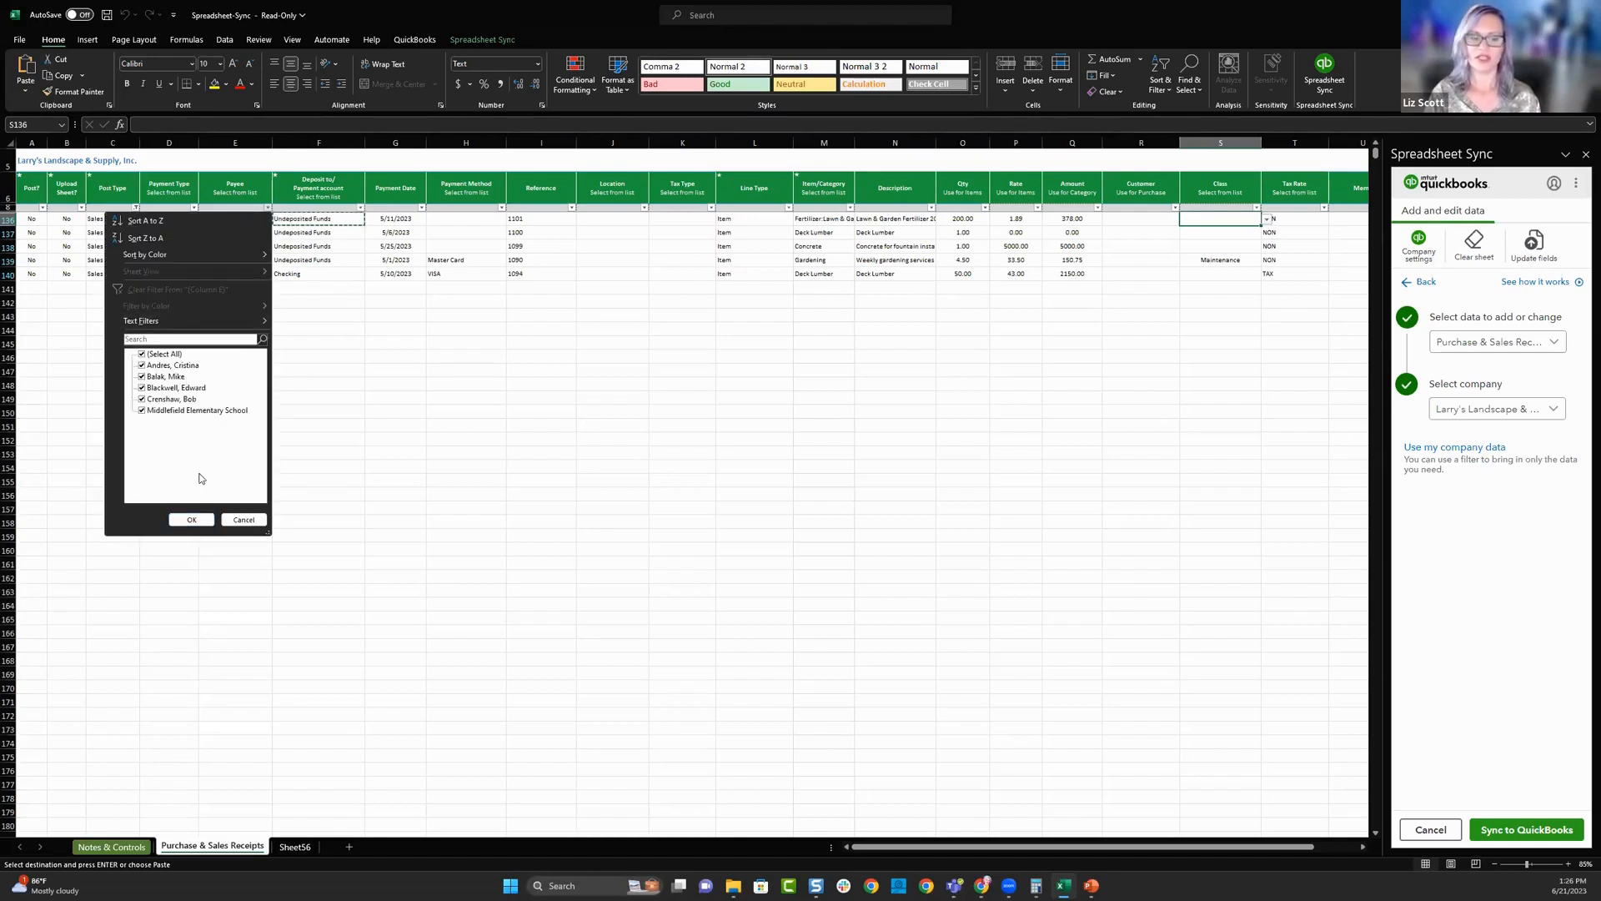
pyautogui.click(244, 519)
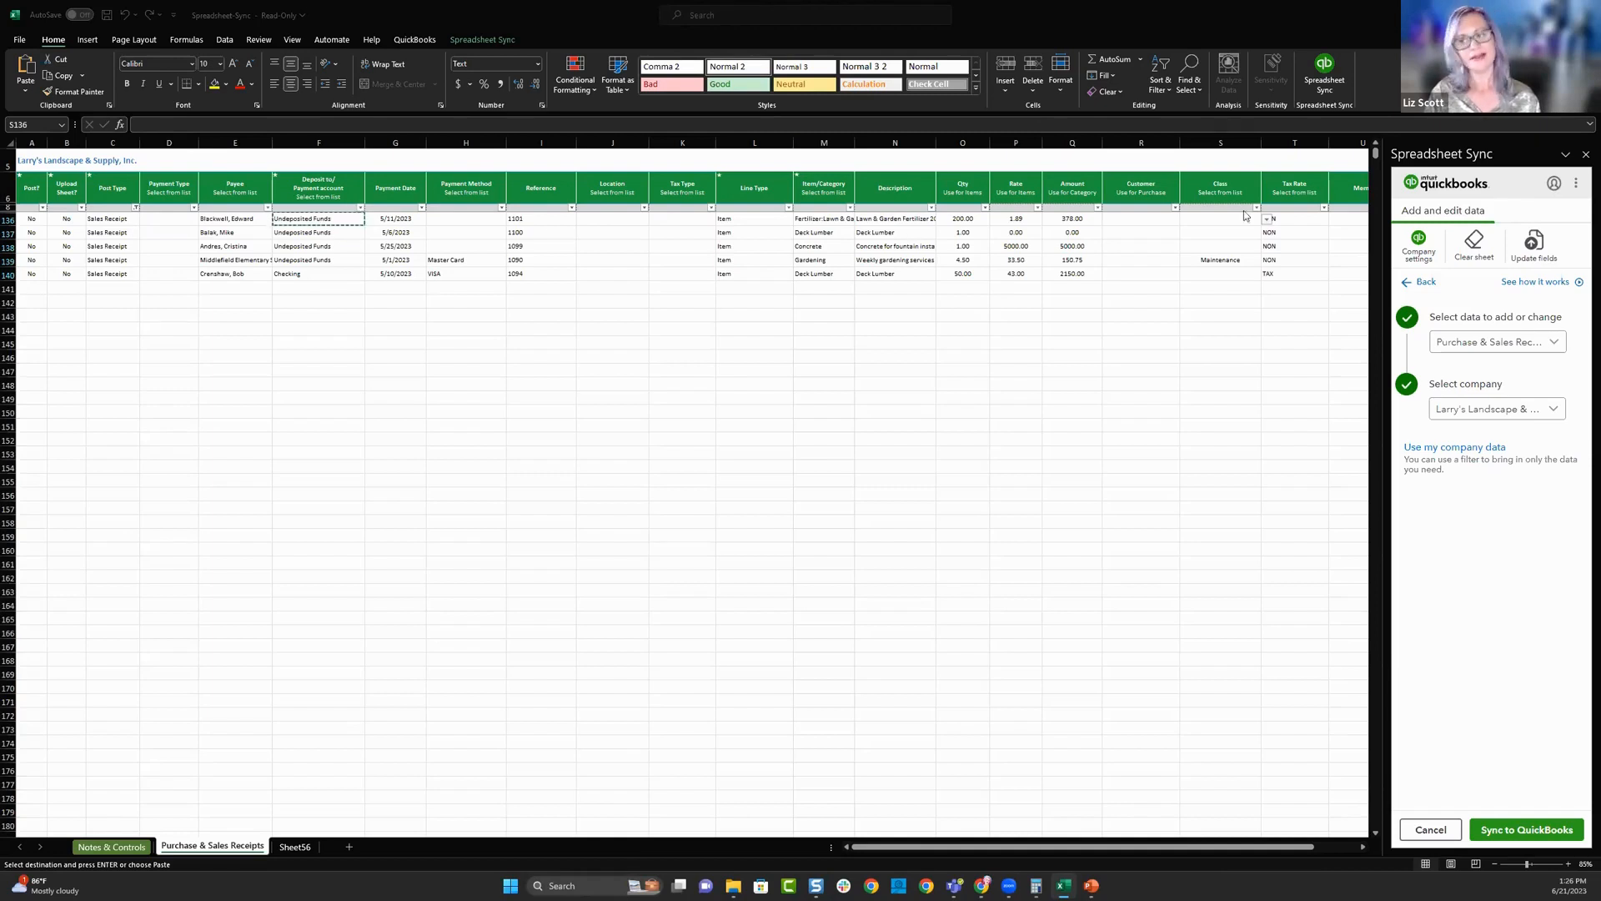
# - Change the Spreadsheet Sync template to Employees, clearing the existing data, and load the employees of Larry's Landscape & Supply
pyautogui.click(1554, 343)
pyautogui.scroll(-2, 1471, 479)
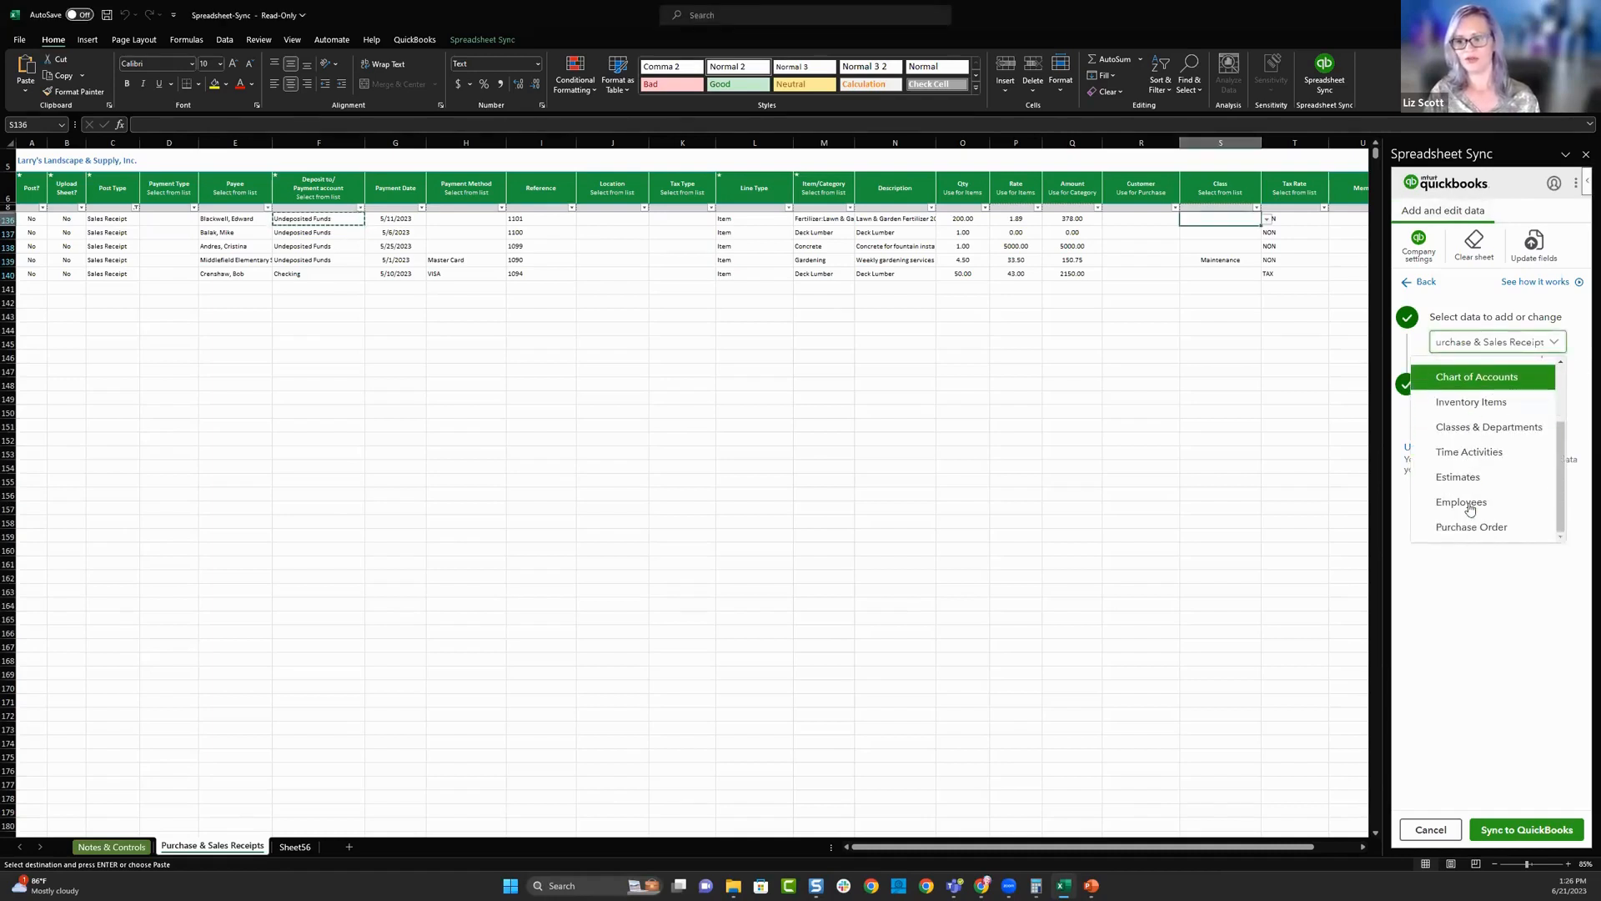
pyautogui.click(1469, 503)
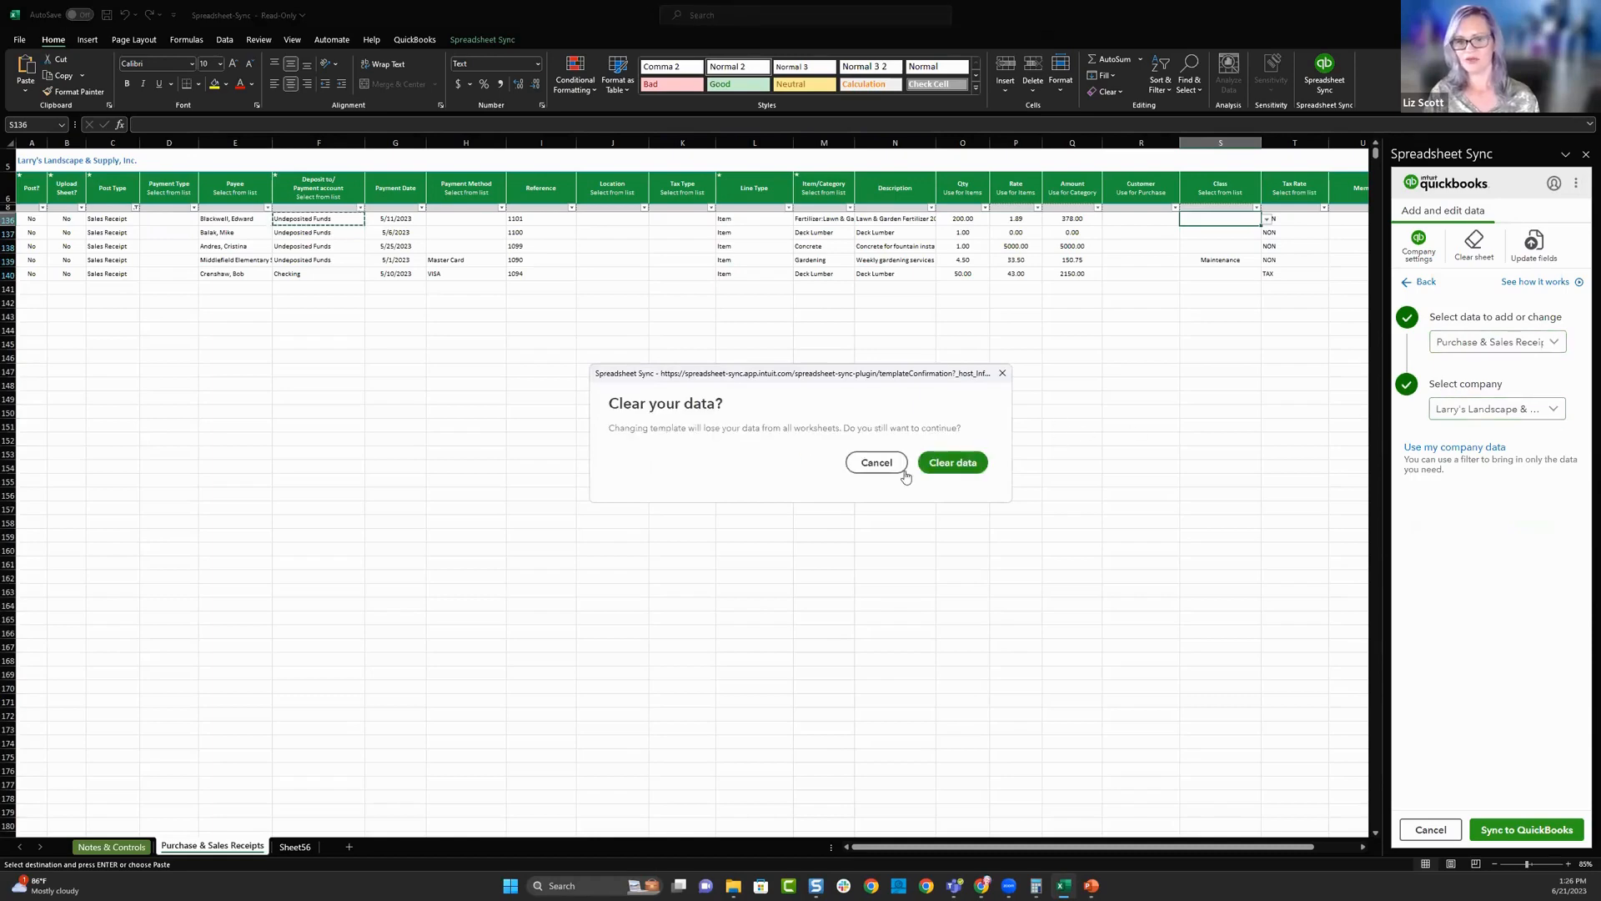
pyautogui.click(955, 463)
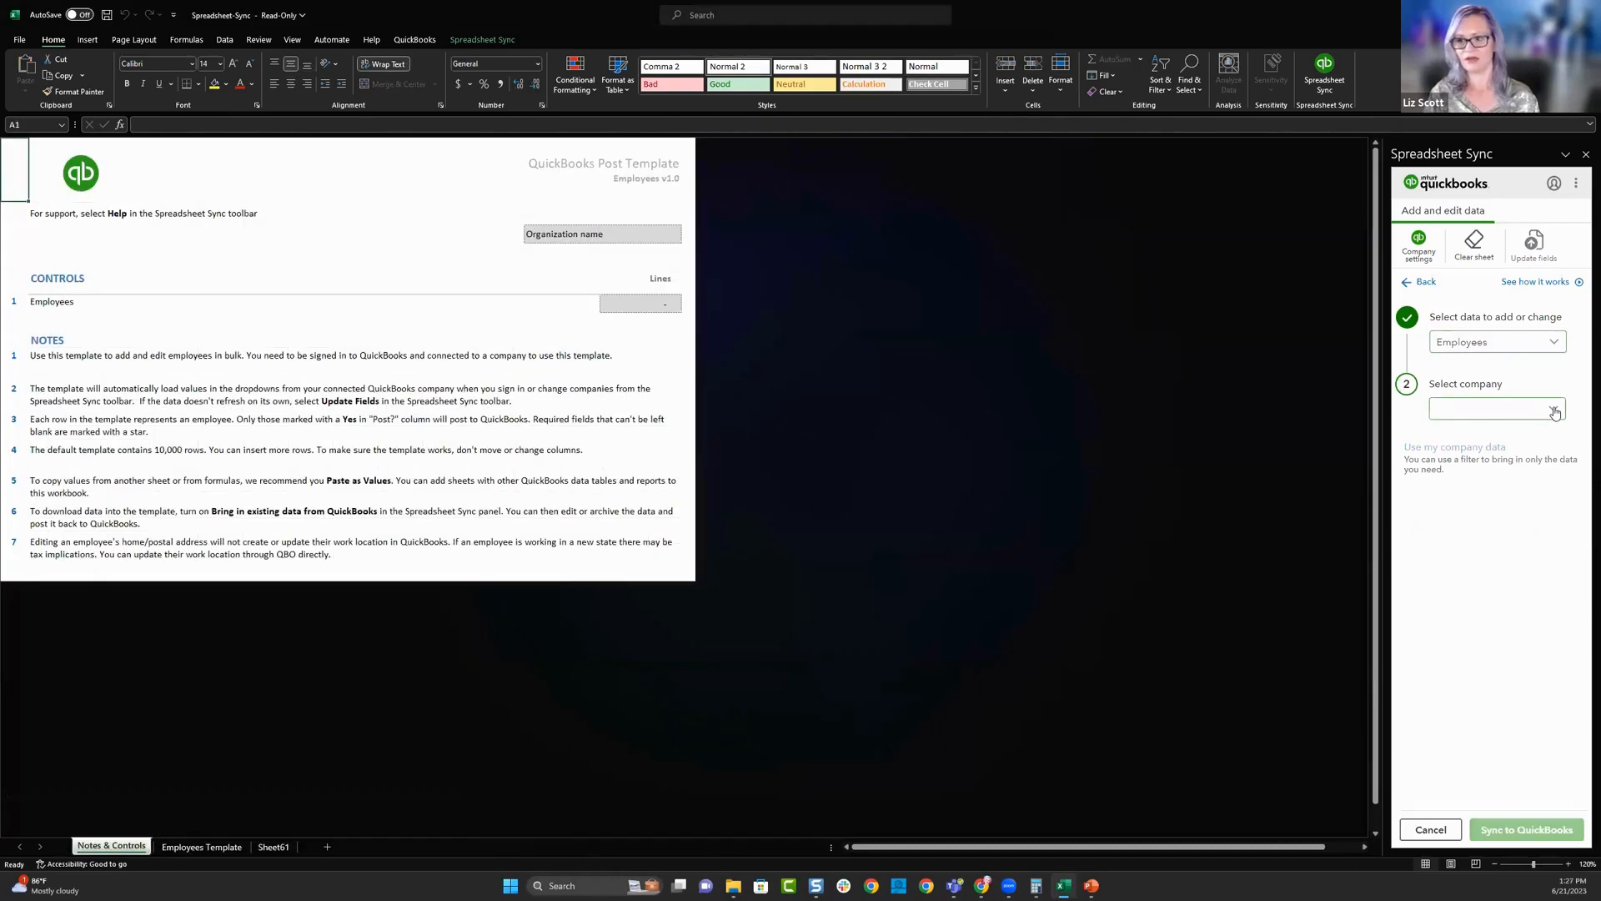
pyautogui.click(1537, 419)
pyautogui.click(1493, 437)
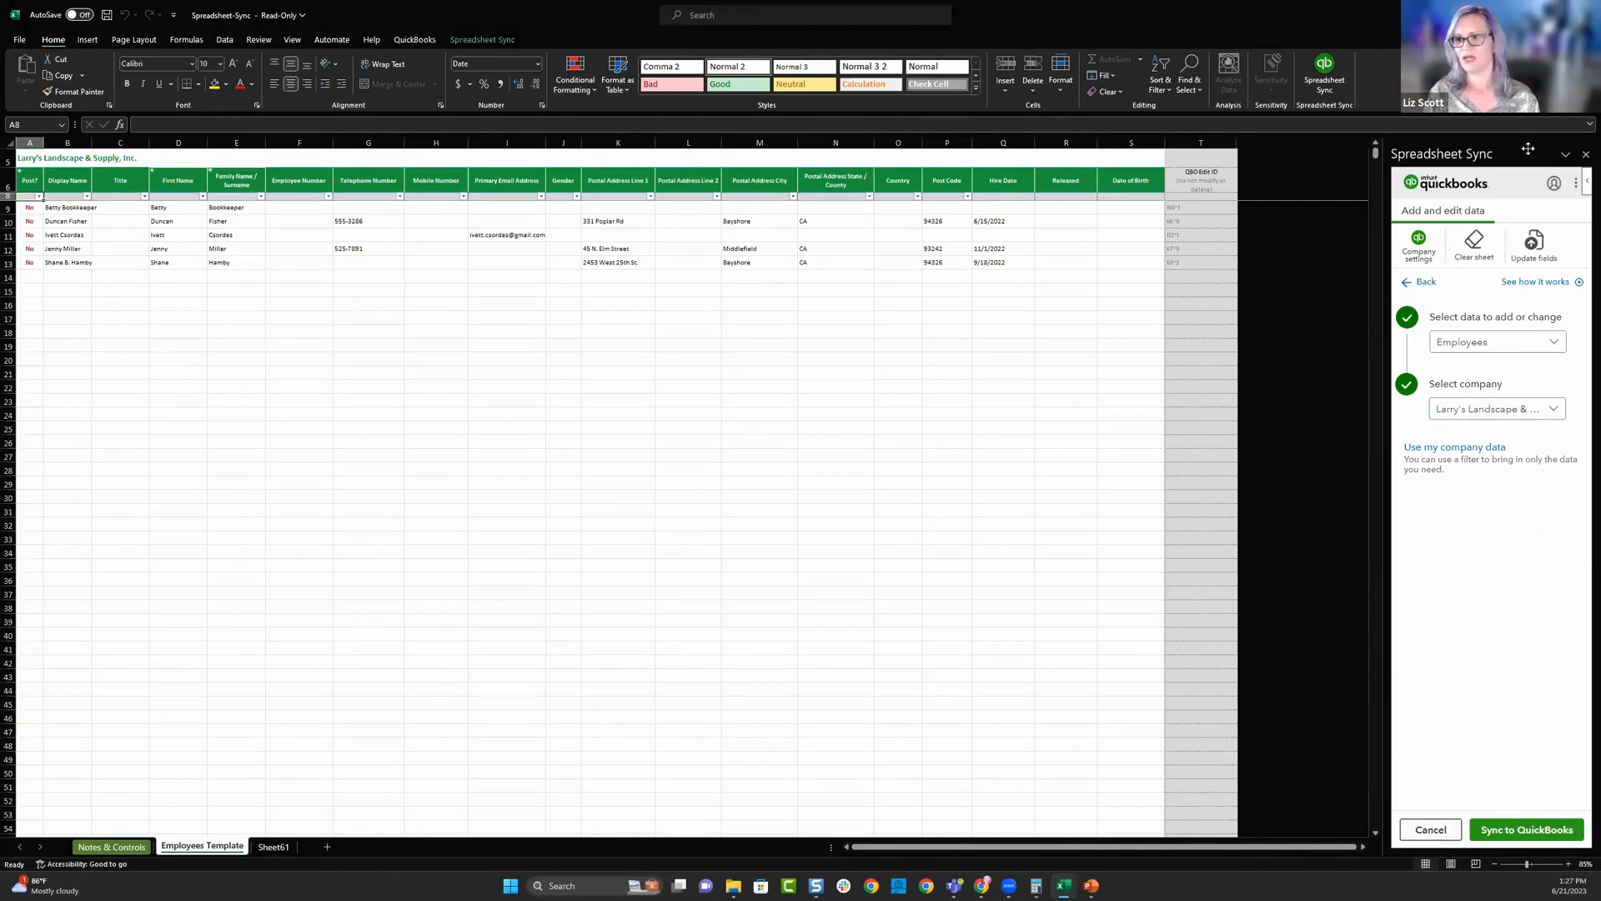
# - Leave the workbook, switch to the PowerPoint slide show and advance to the Poll question slide
pyautogui.click(1529, 13)
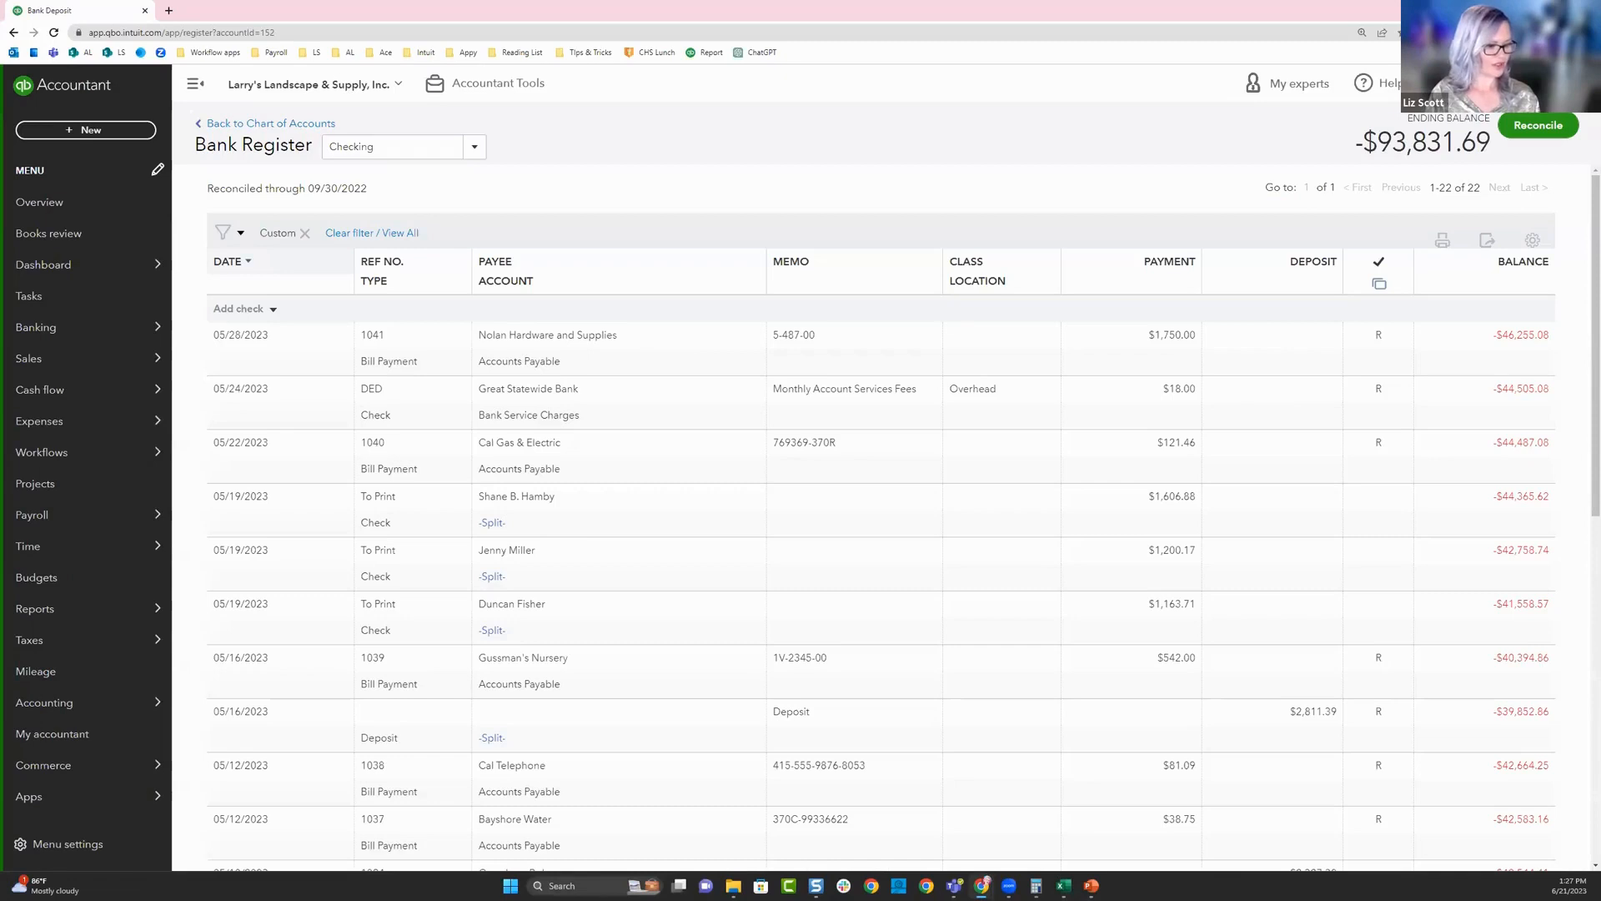
pyautogui.hotkey('alt', 'Tab')
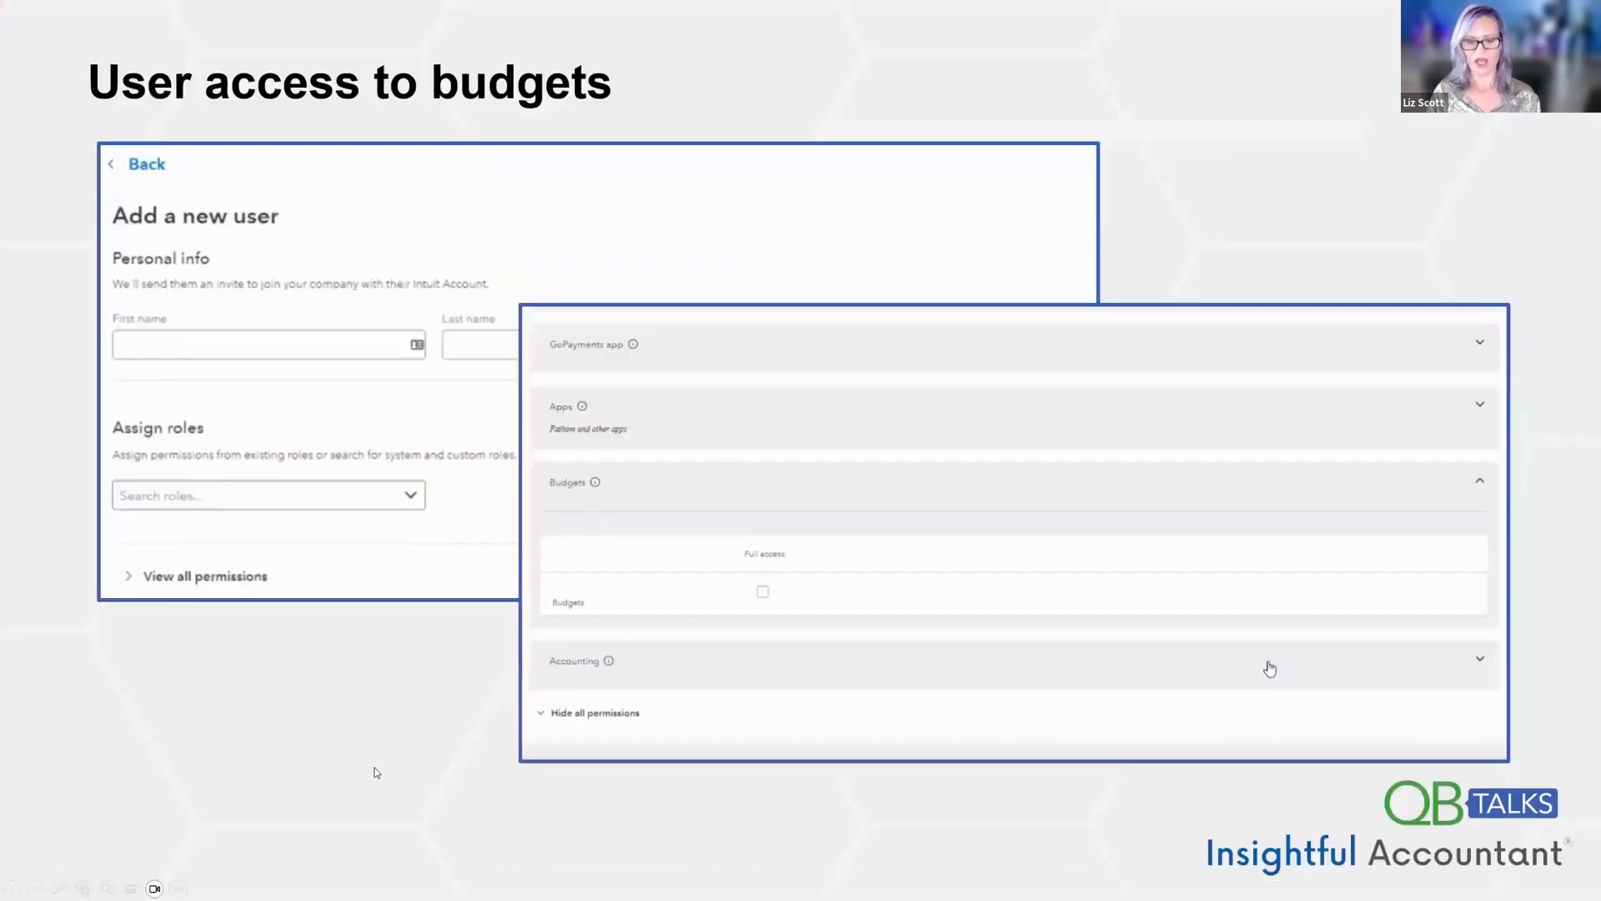
pyautogui.press('Right')
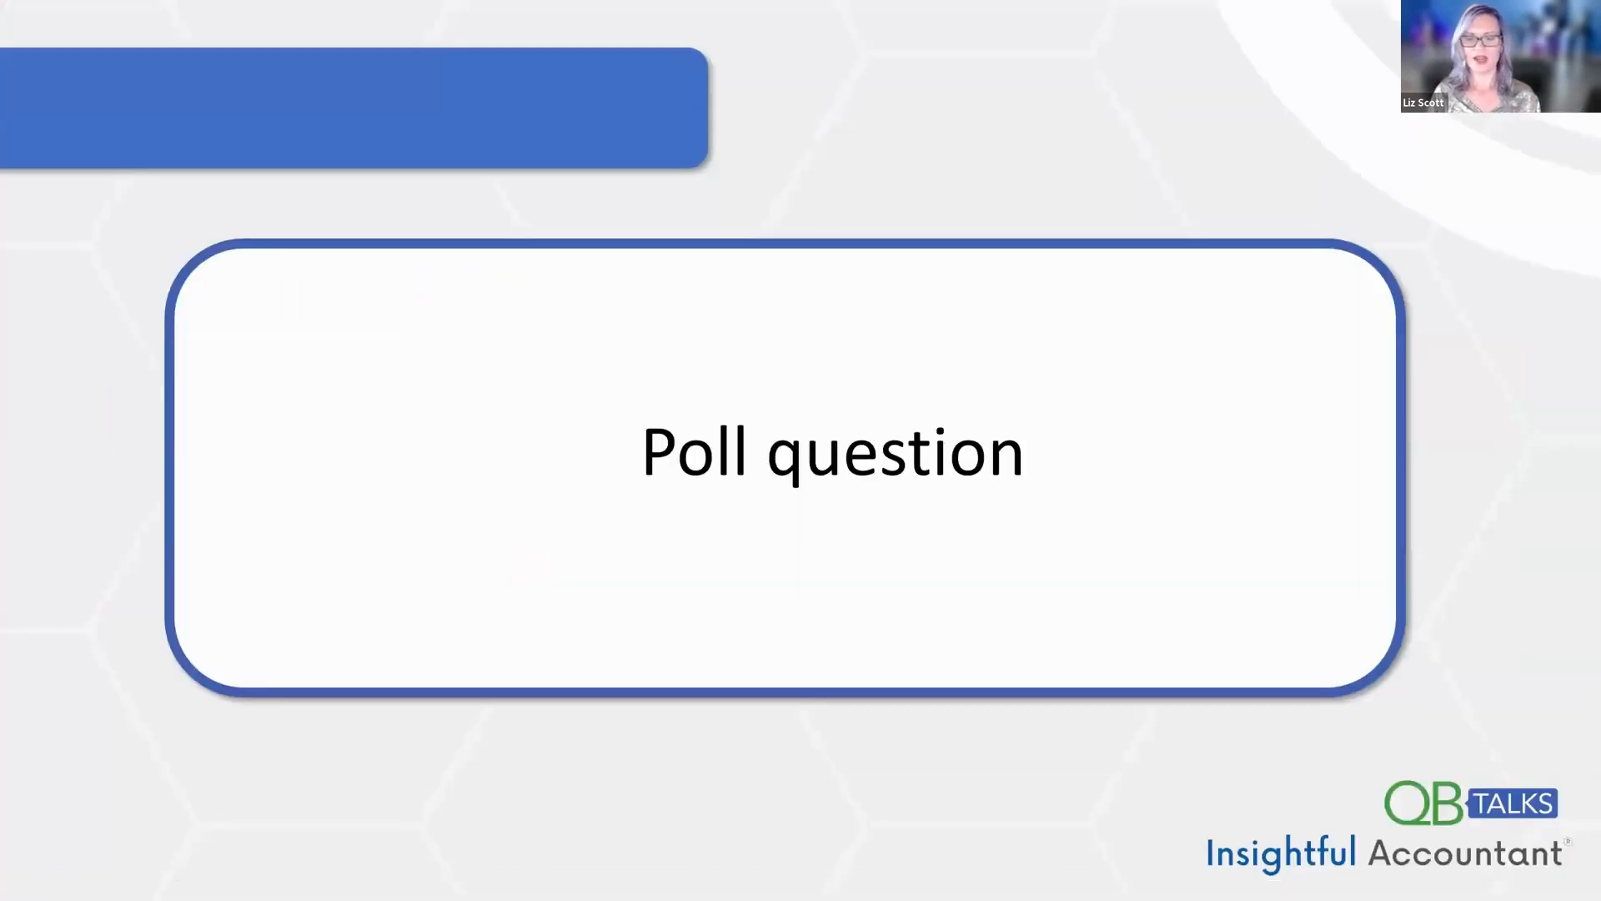
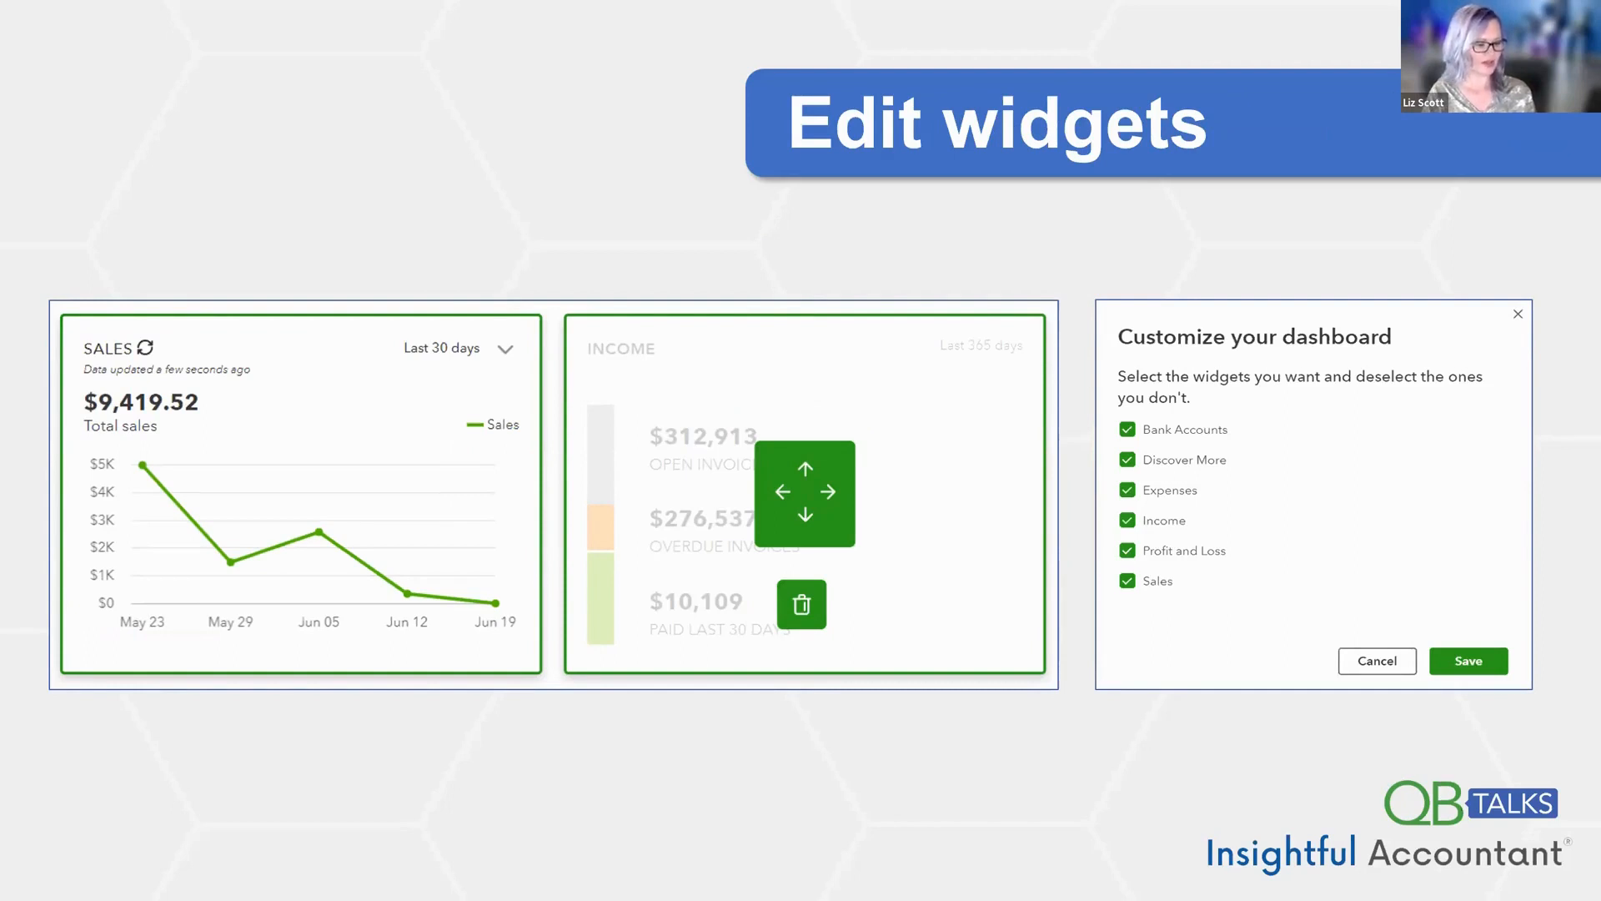
# - Switch to QuickBooks Online in the browser and start customizing the Business overview dashboard
pyautogui.hotkey('alt', 'Tab')
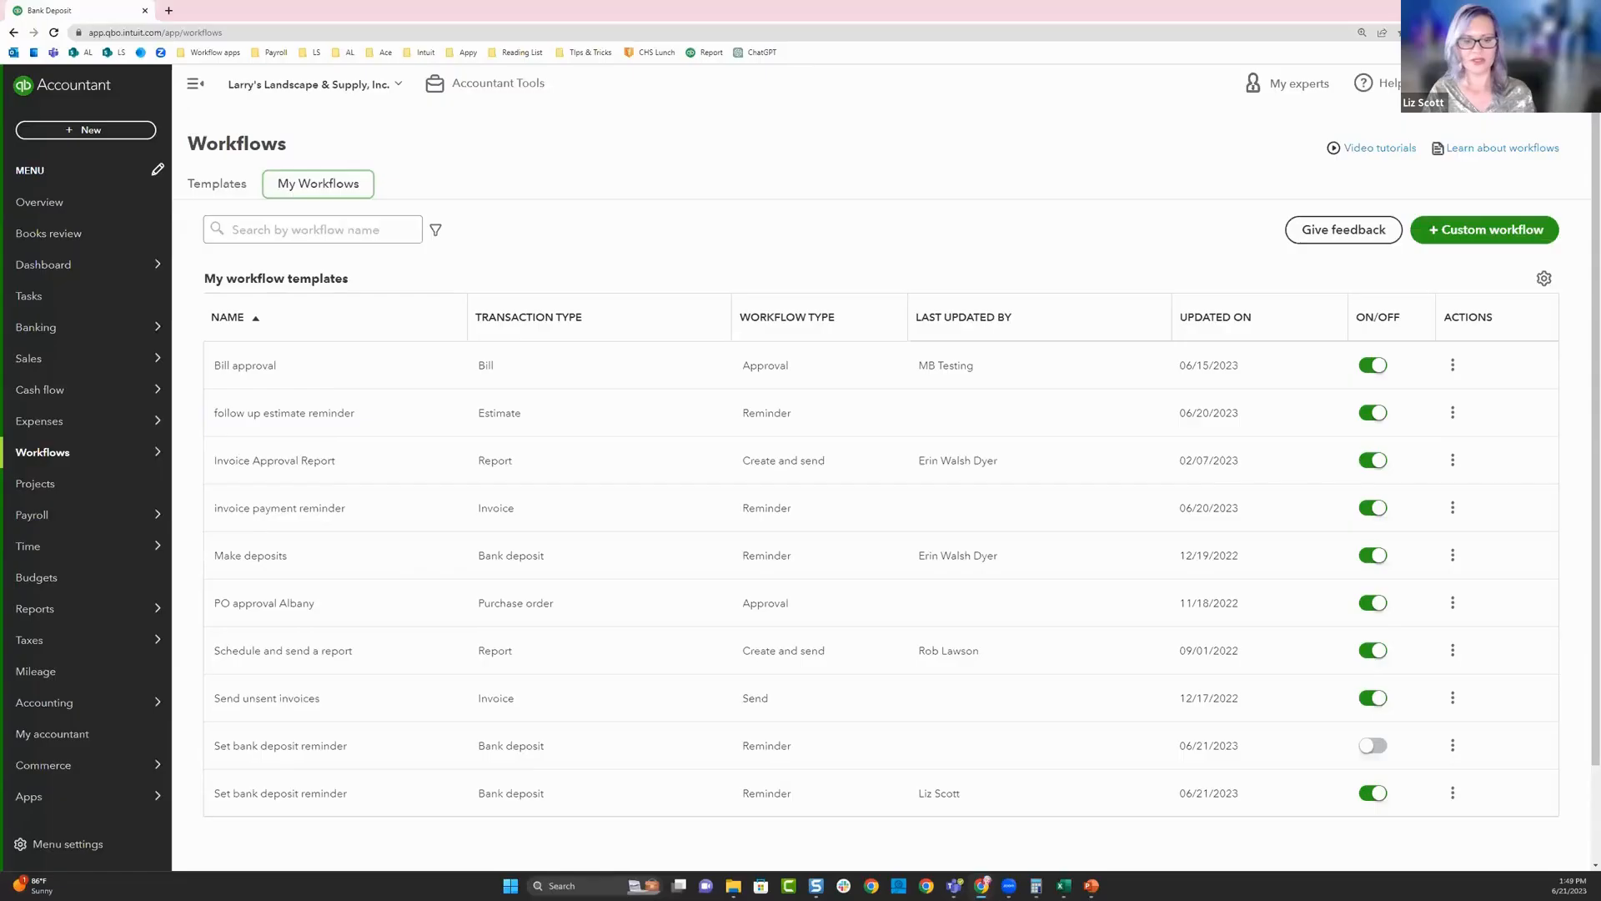
pyautogui.click(55, 268)
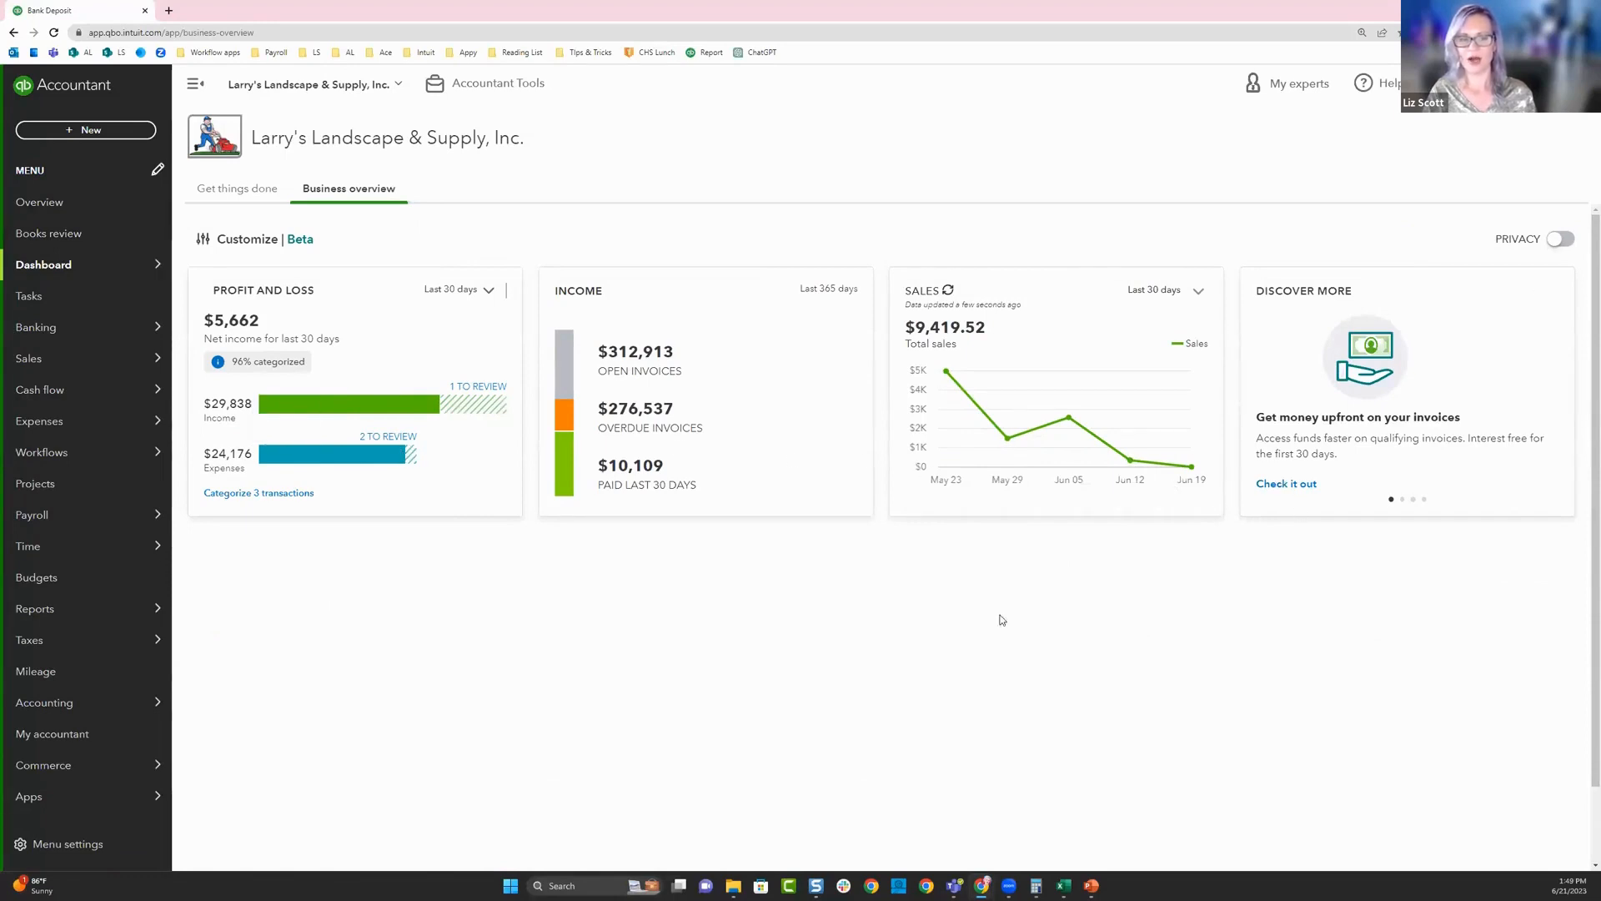
pyautogui.click(294, 242)
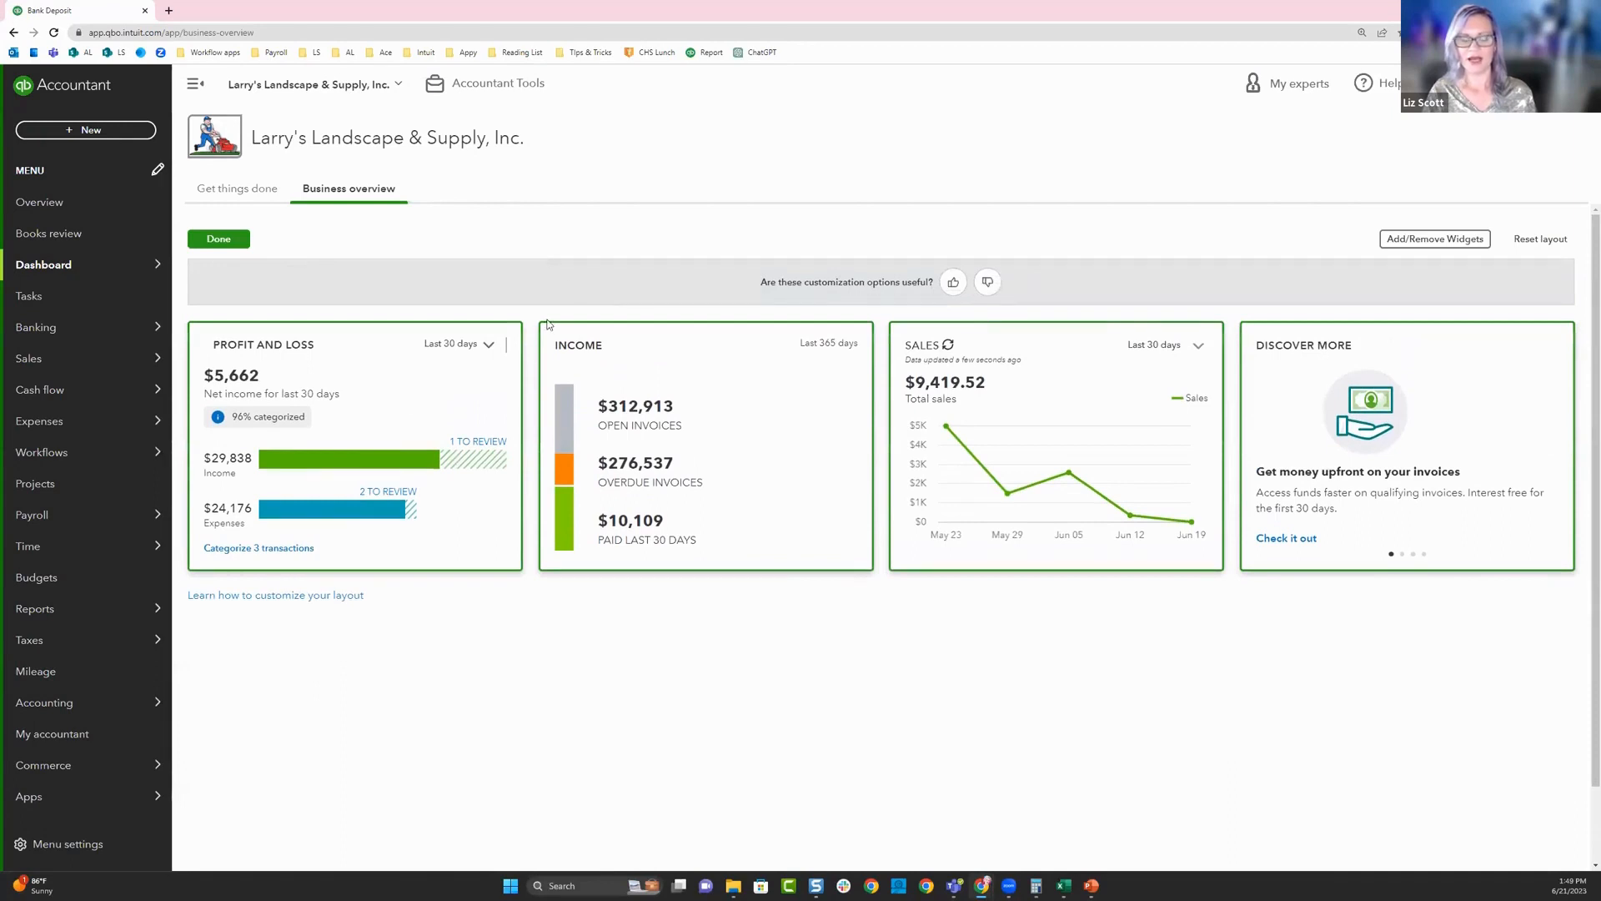
# - Add the Bank Accounts and Expenses widgets to the dashboard, keeping Discover More, Income, Profit and Loss and Sales selected
pyautogui.click(1396, 244)
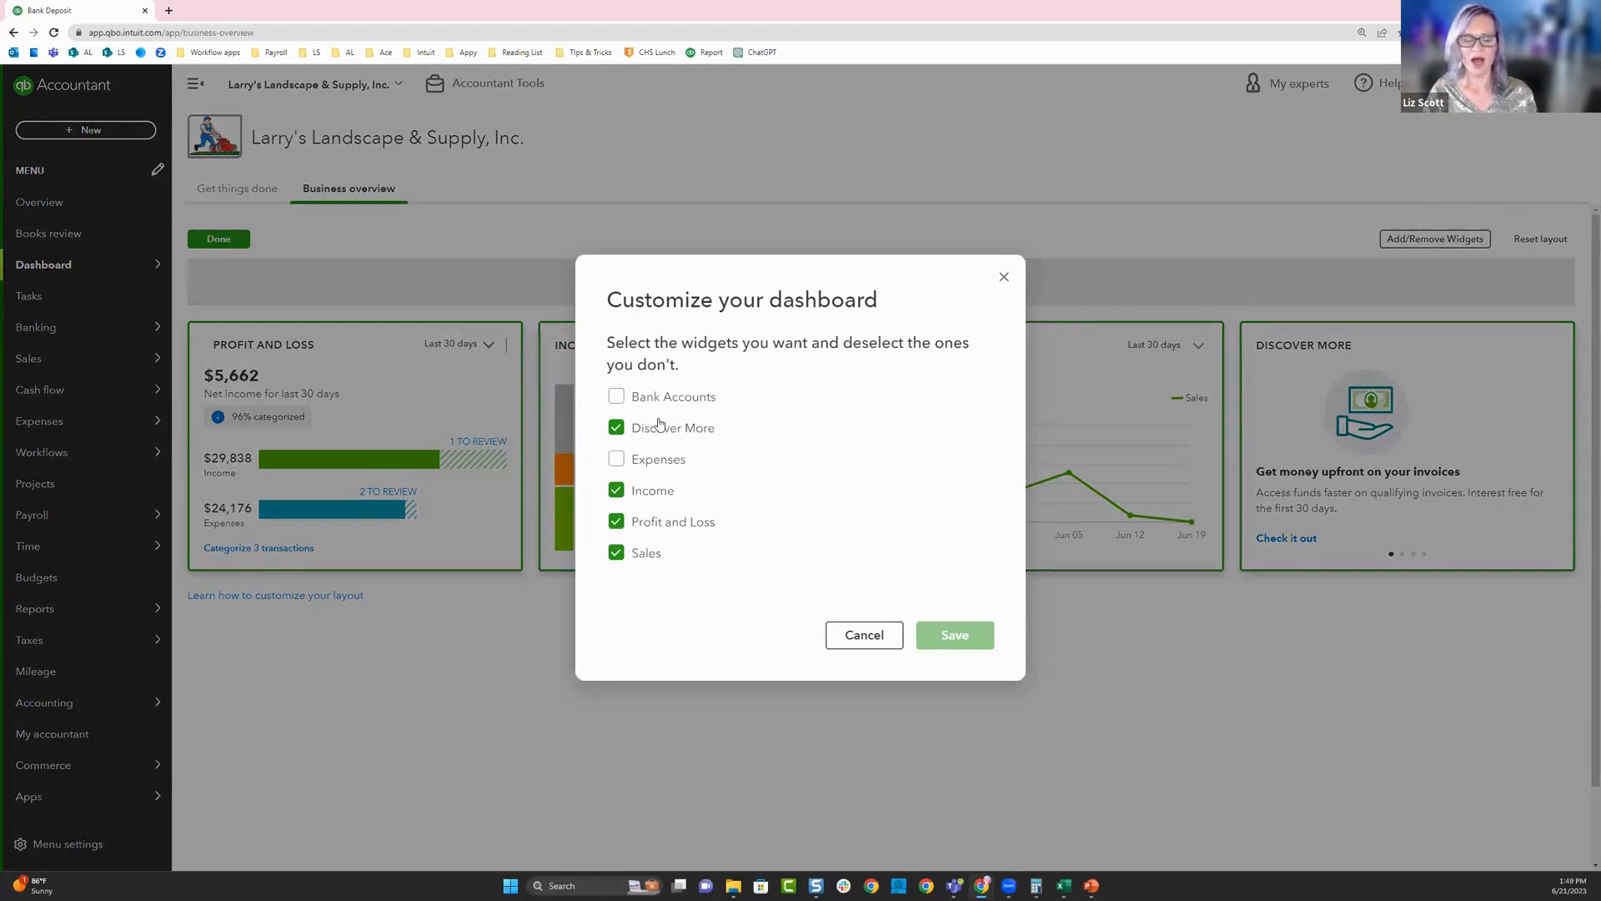
pyautogui.click(617, 398)
pyautogui.click(617, 461)
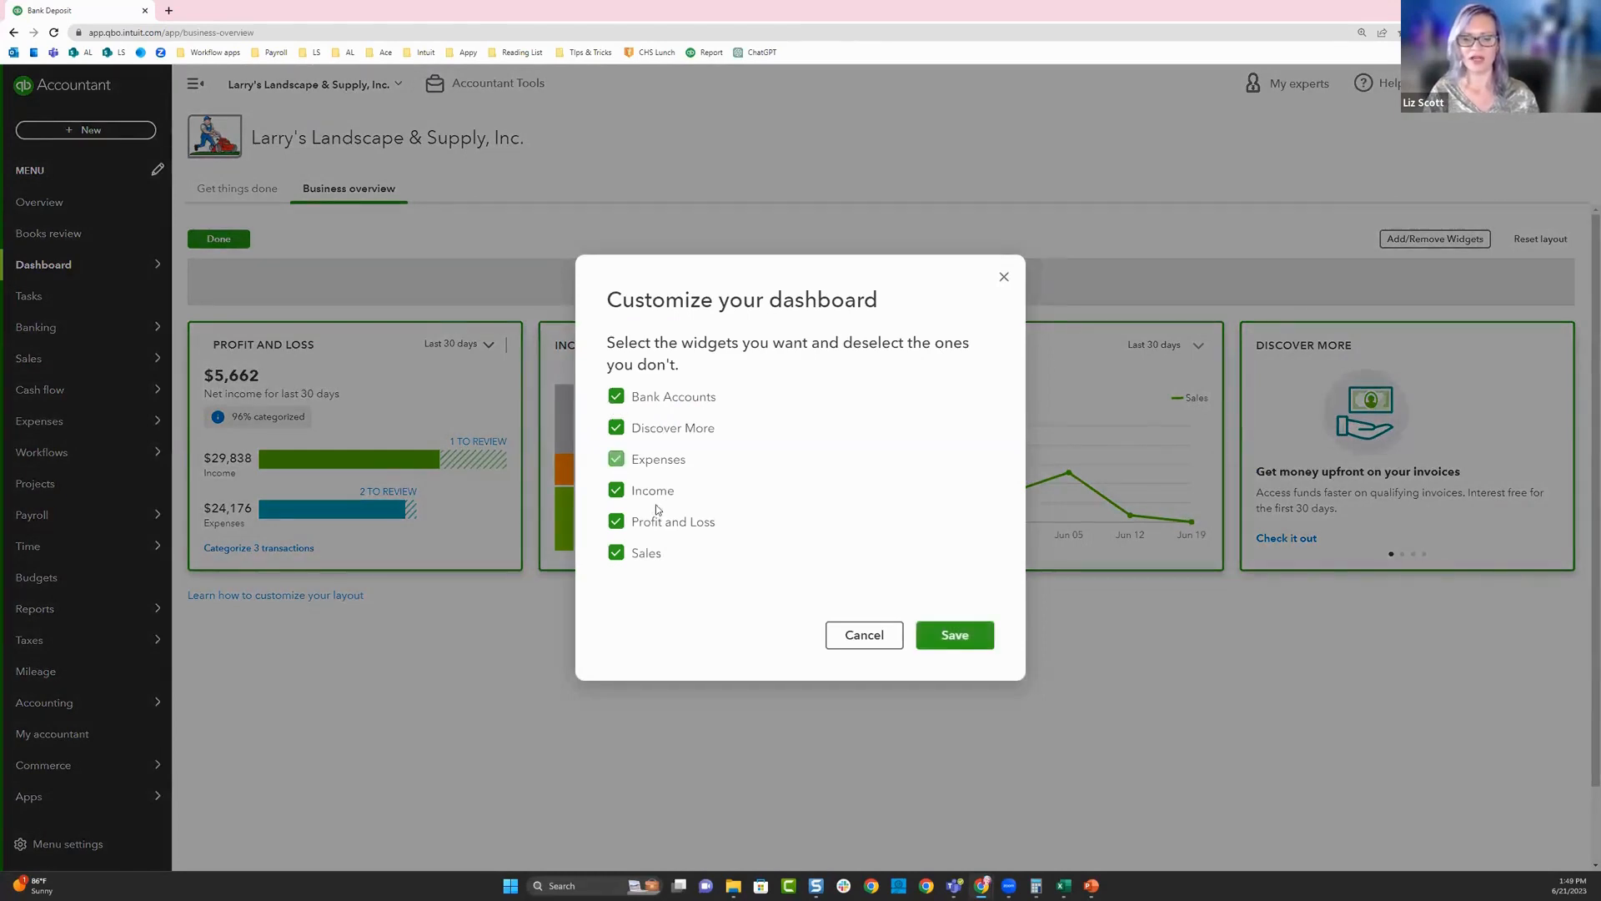
pyautogui.click(617, 522)
pyautogui.click(617, 552)
pyautogui.click(617, 522)
pyautogui.click(617, 553)
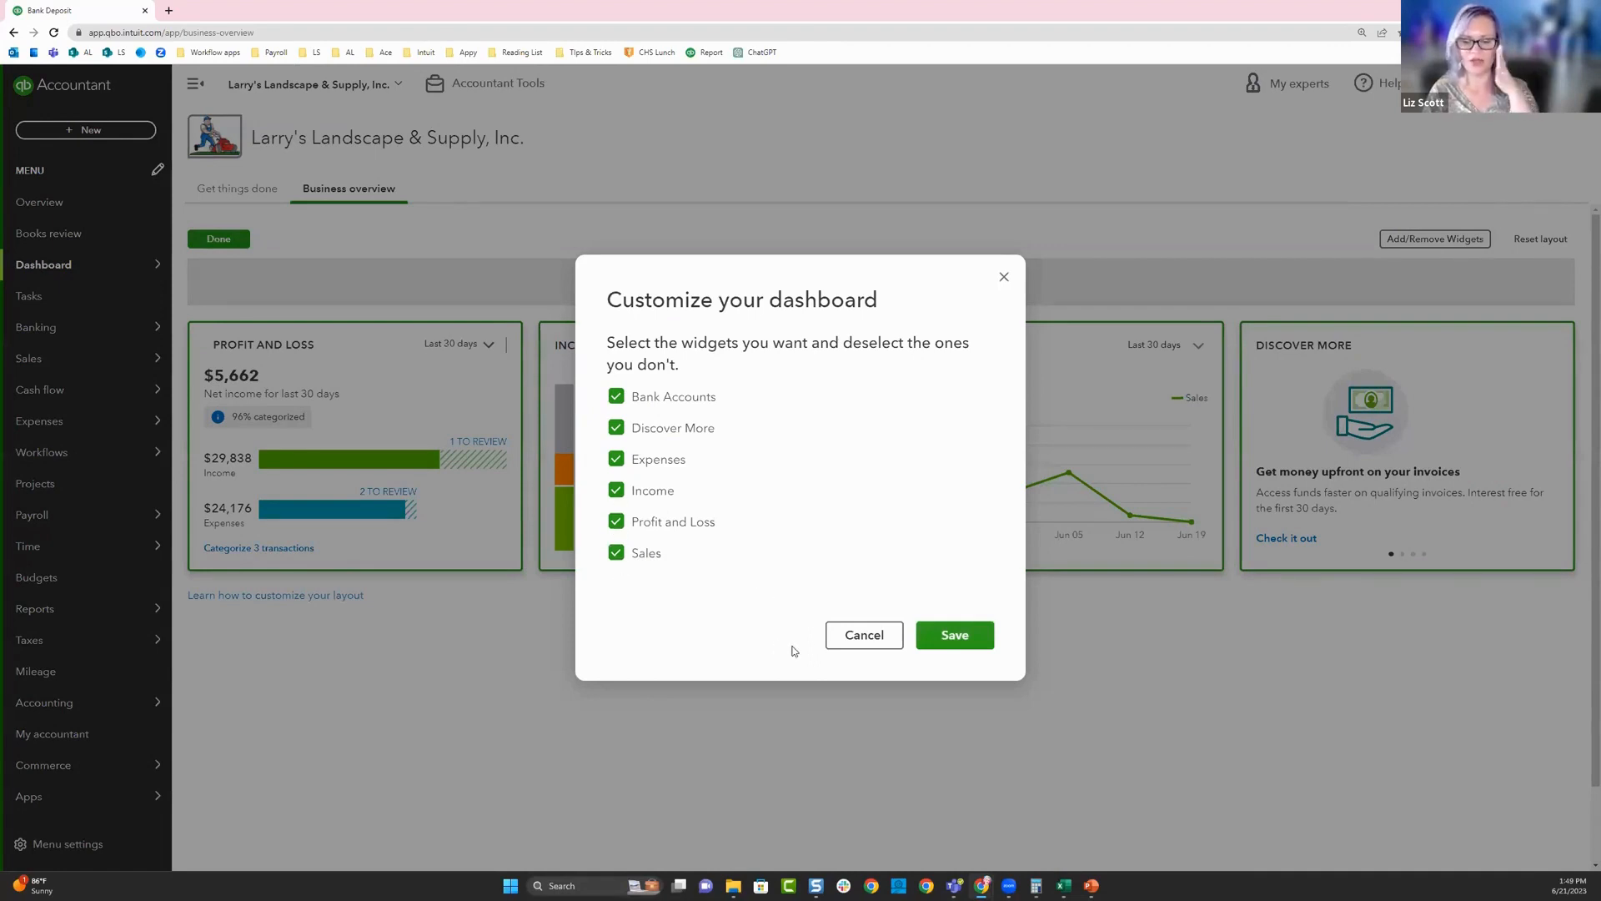
pyautogui.click(921, 642)
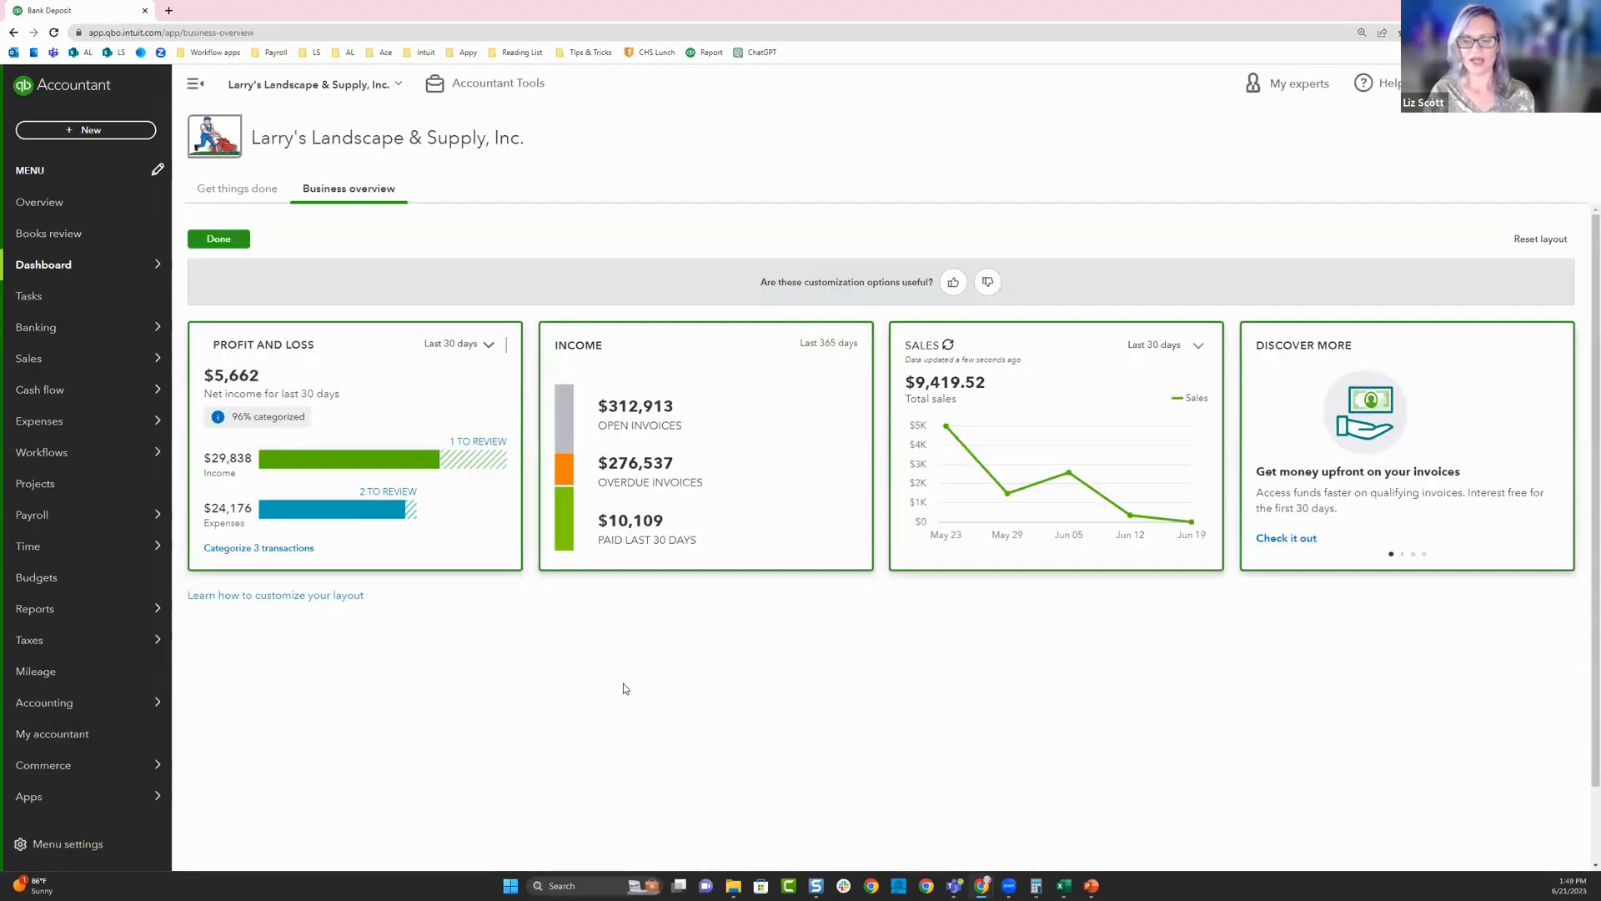
# - Move the Bank Accounts widget to the end of the first row, and from there to the first place in that row
pyautogui.moveTo(380, 626)
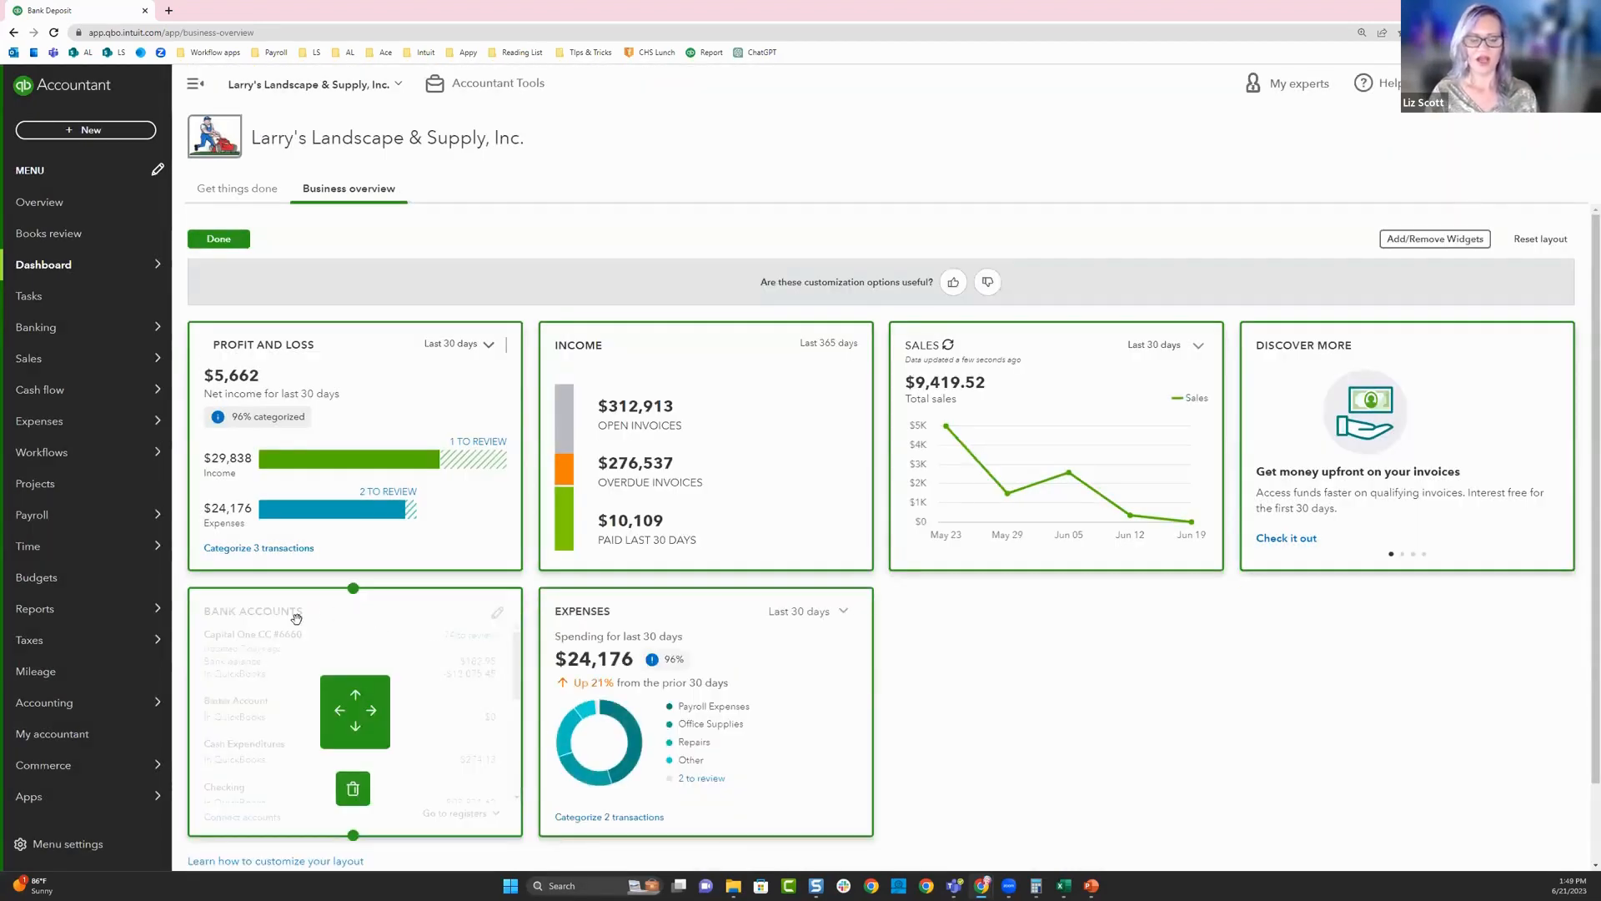
pyautogui.moveTo(398, 633); pyautogui.dragTo(1443, 366)
pyautogui.moveTo(1365, 607); pyautogui.dragTo(313, 613)
pyautogui.moveTo(1259, 534)
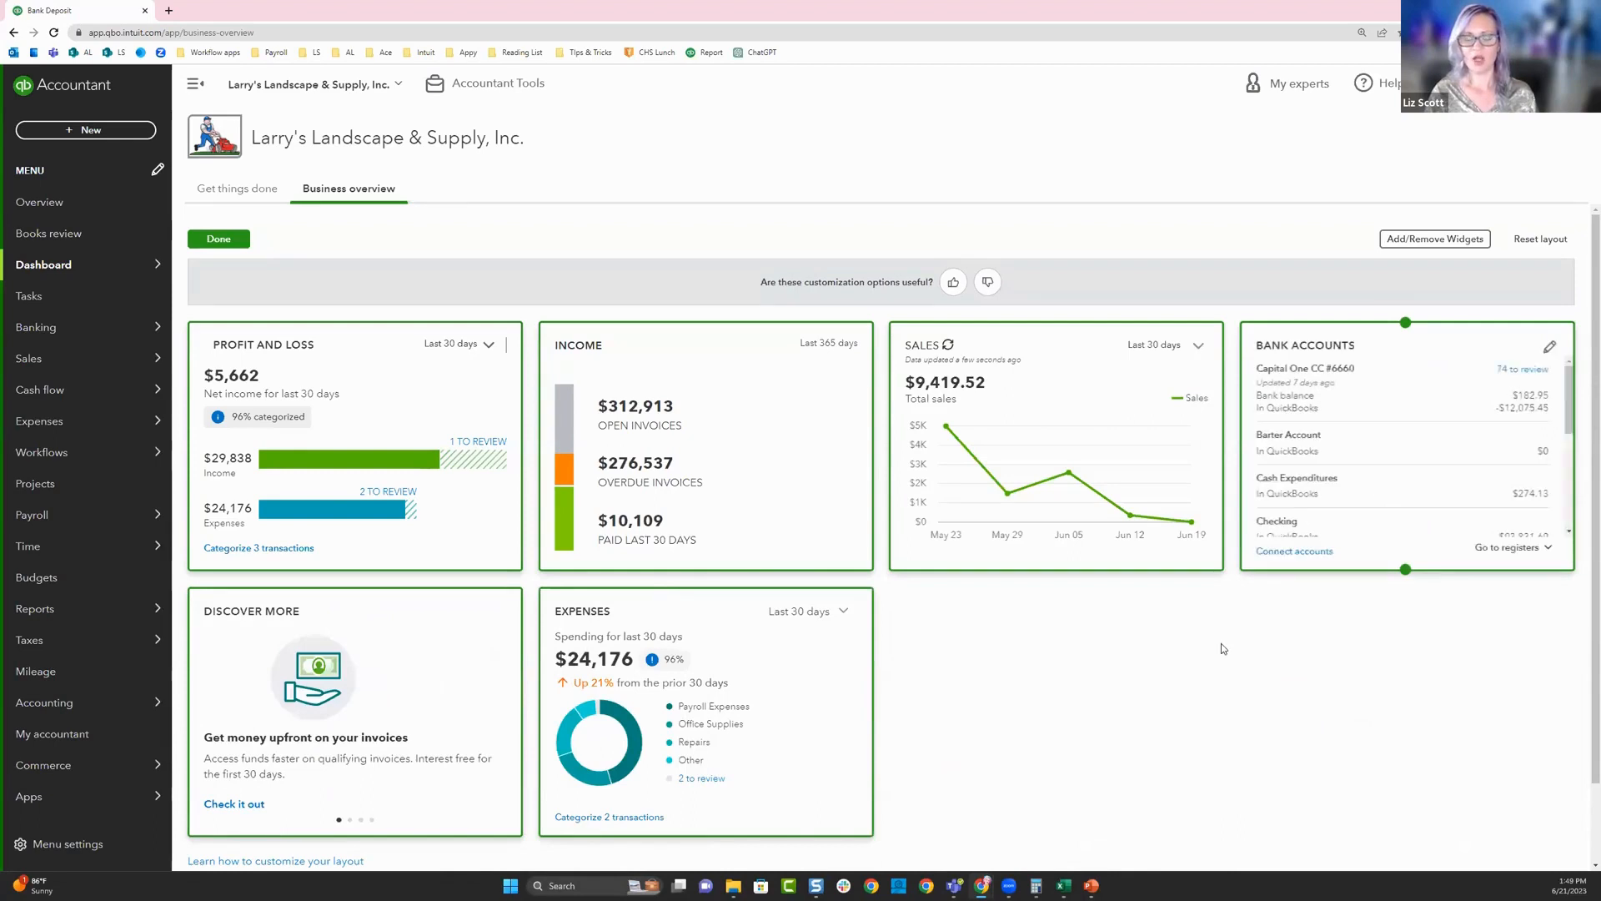
pyautogui.moveTo(1279, 370)
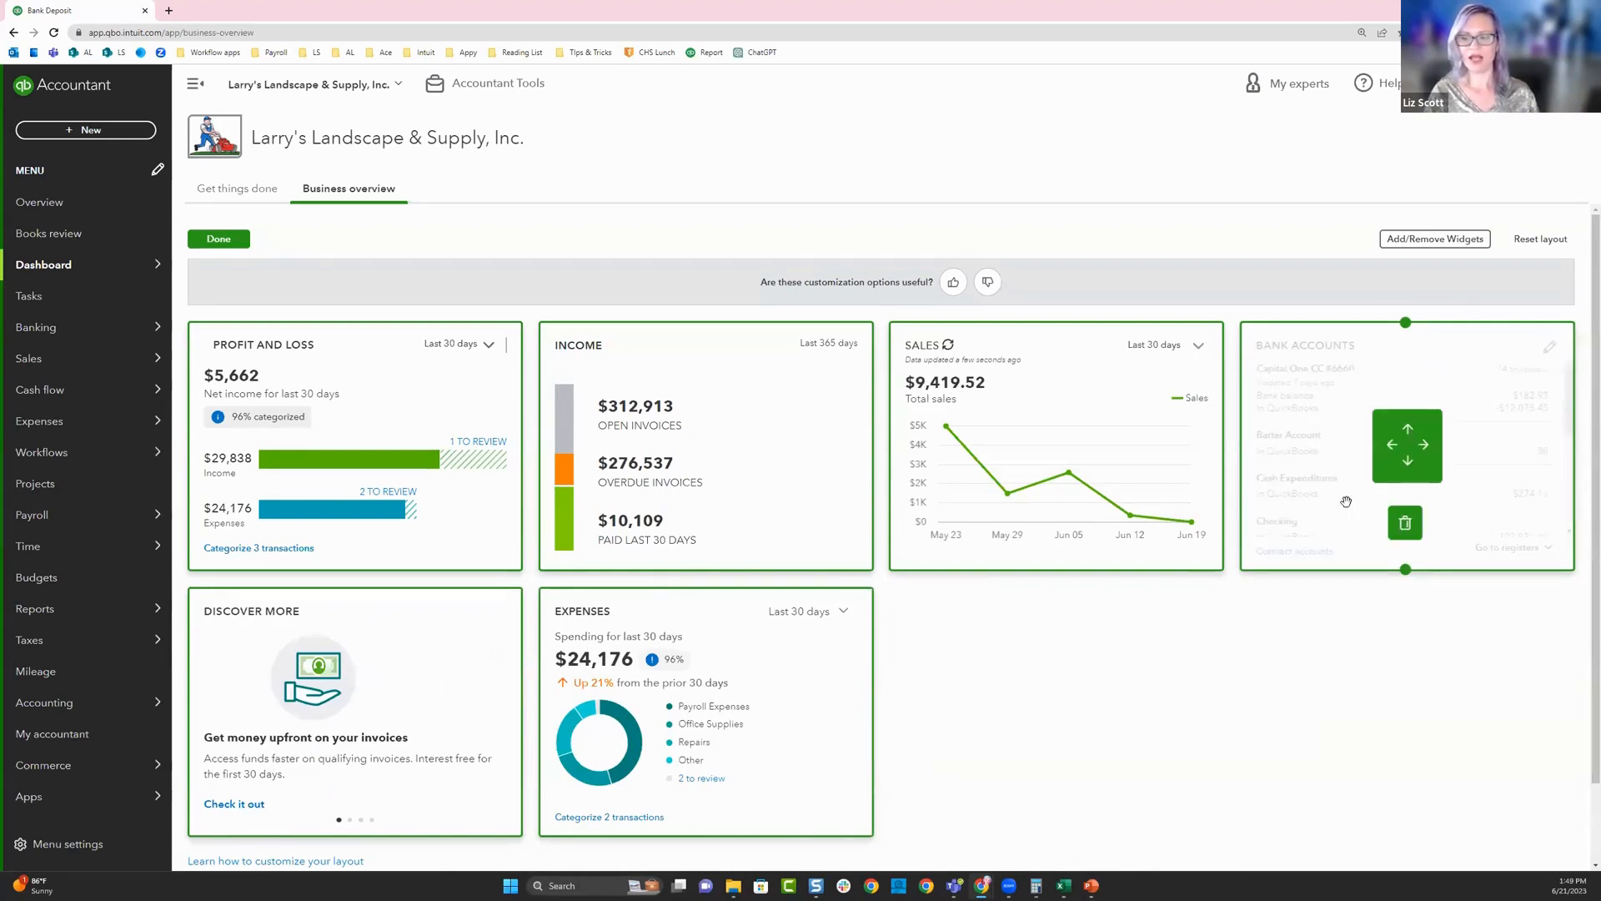
pyautogui.moveTo(1288, 359); pyautogui.dragTo(238, 366)
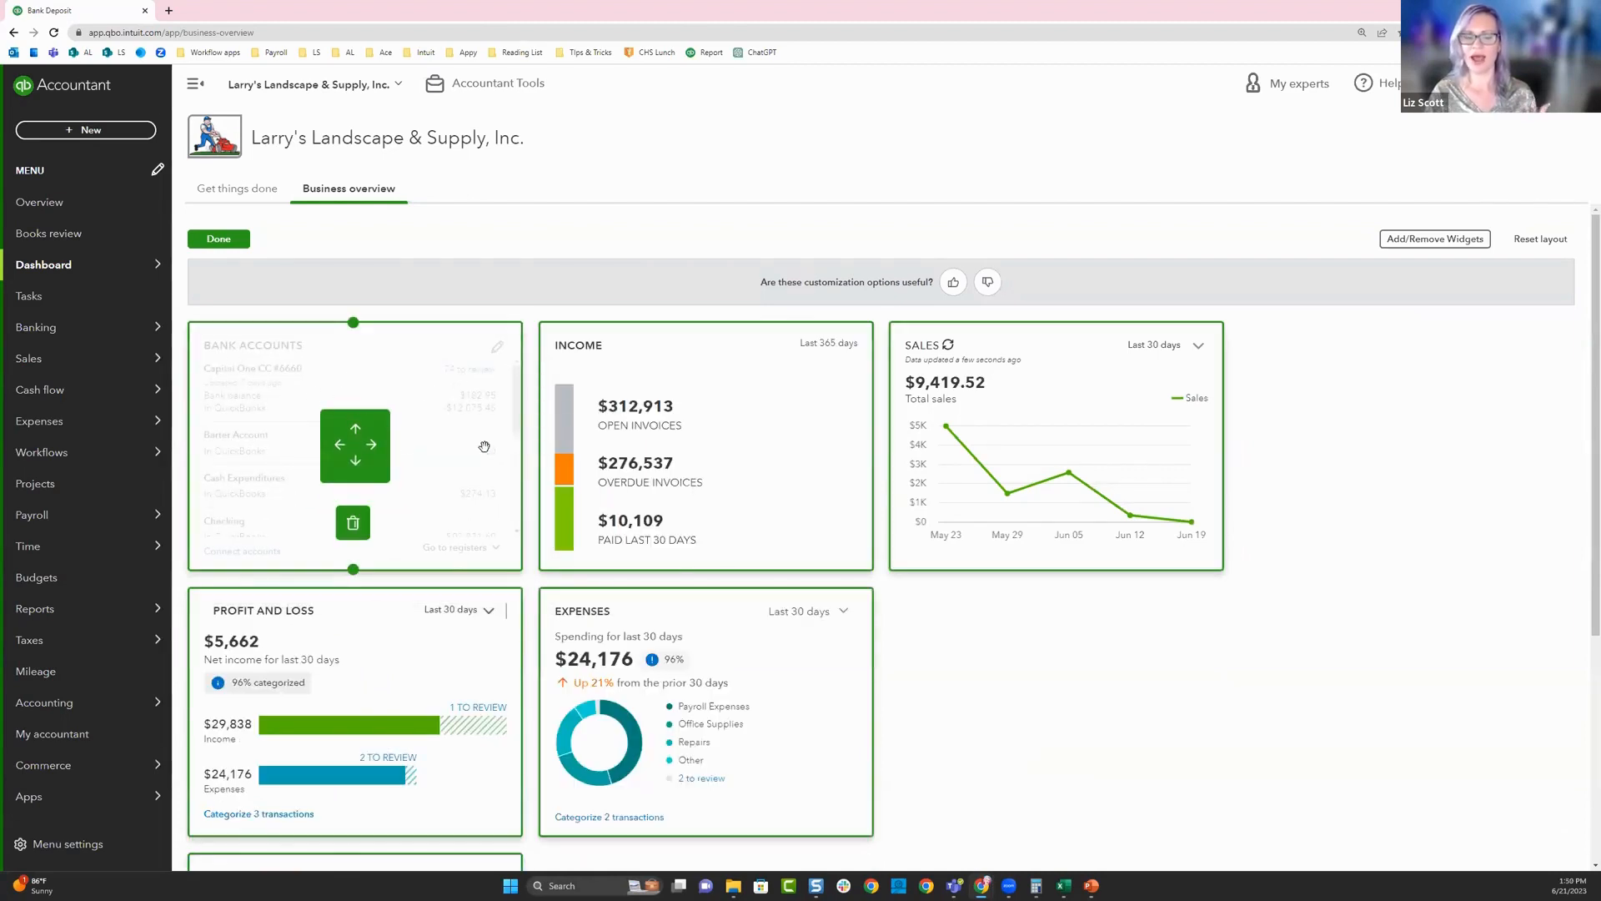
# - Enlarge the Bank Accounts widget downward so that it spans two rows
pyautogui.click(351, 571)
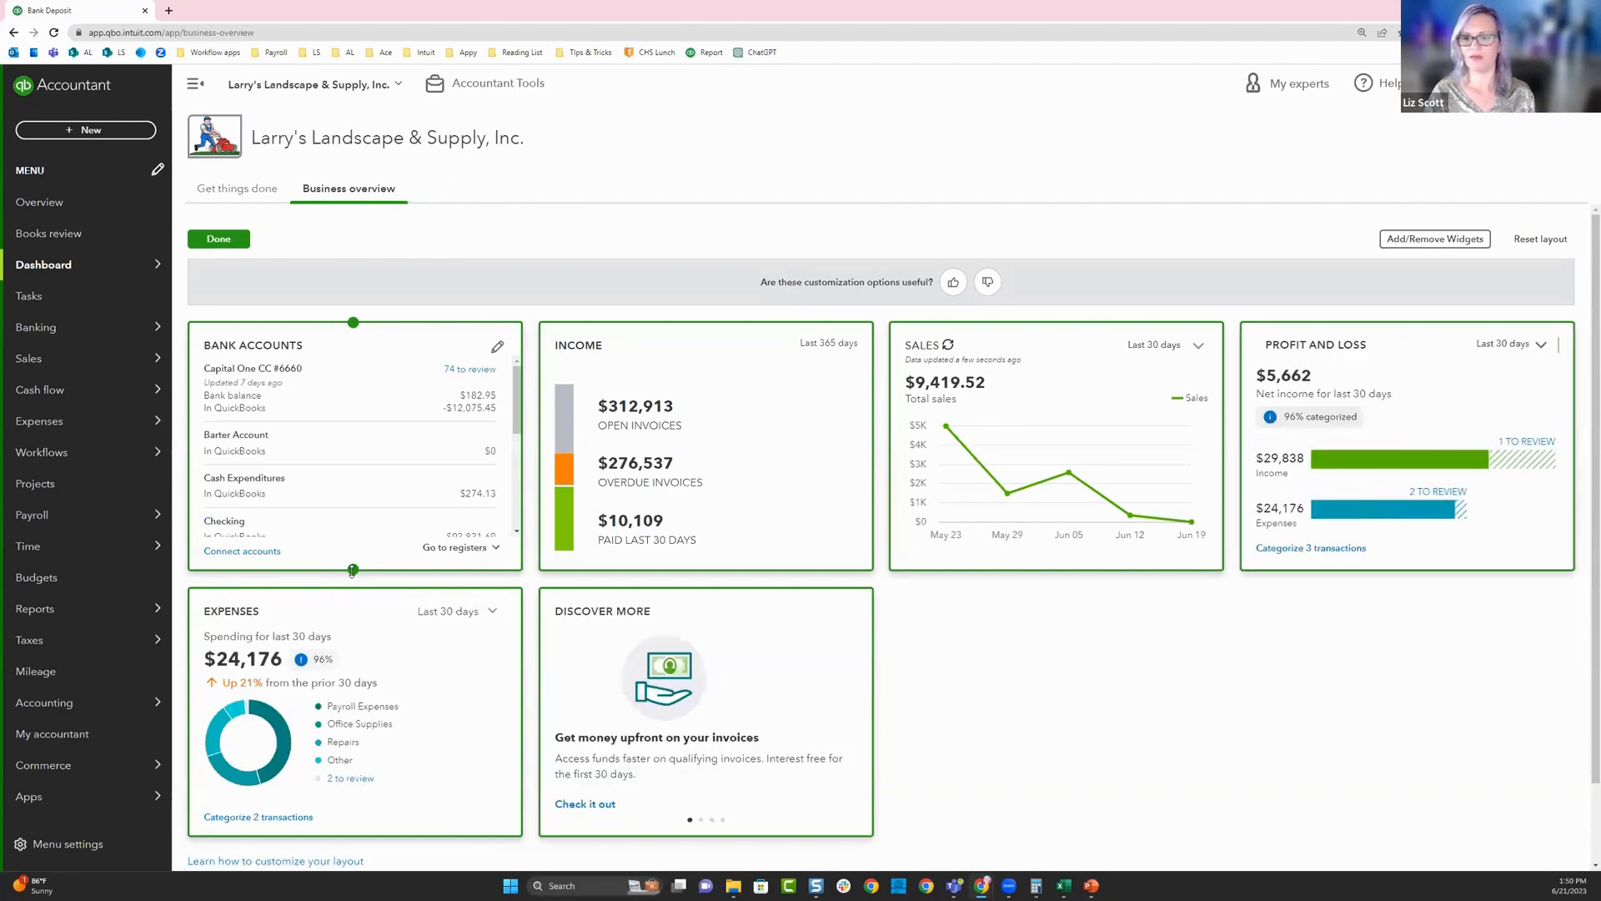
pyautogui.moveTo(215, 368)
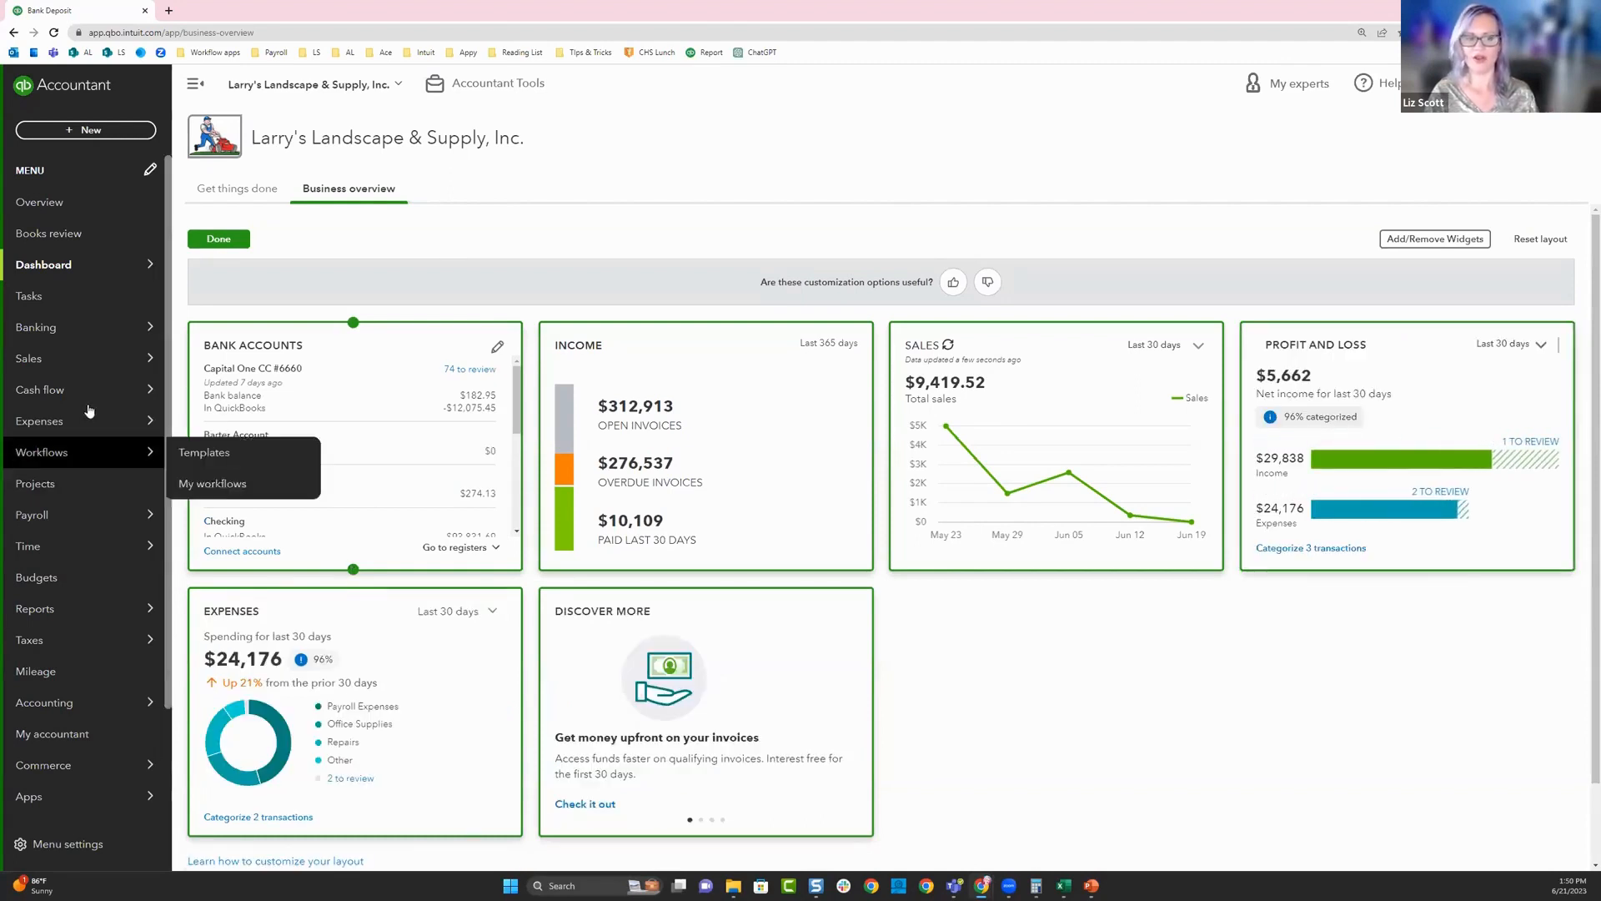
pyautogui.moveTo(352, 571); pyautogui.dragTo(353, 833)
# - Rearrange the widgets with Profit and Loss, Sales and Expenses beside Bank Accounts, Income below Profit and Loss, and Discover More next to Income
pyautogui.moveTo(782, 676)
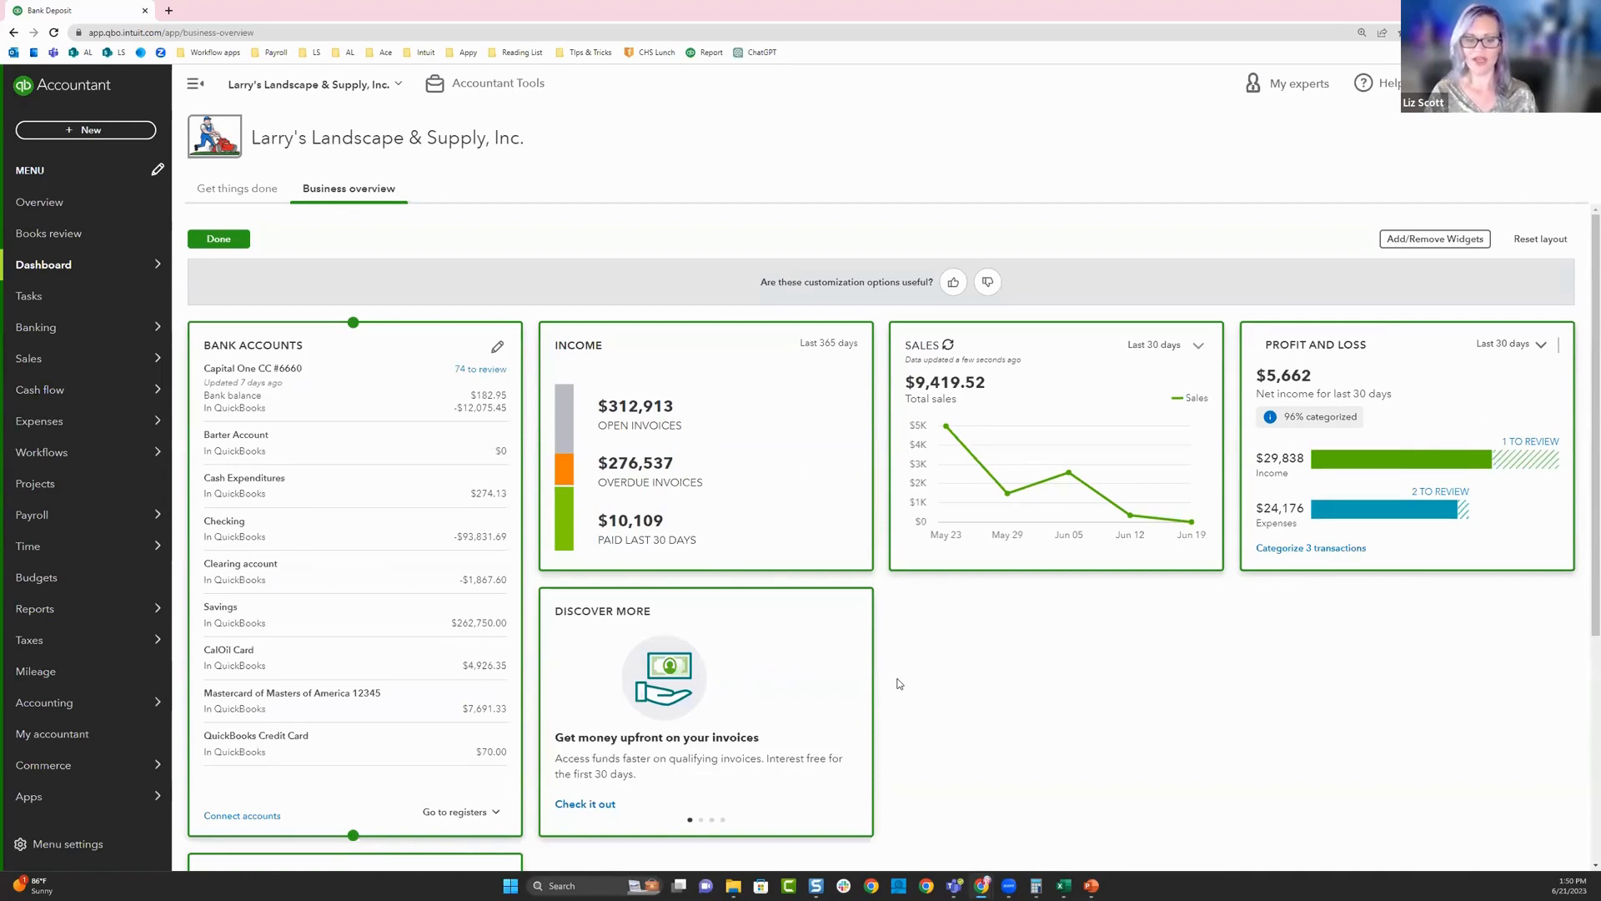
pyautogui.moveTo(667, 686)
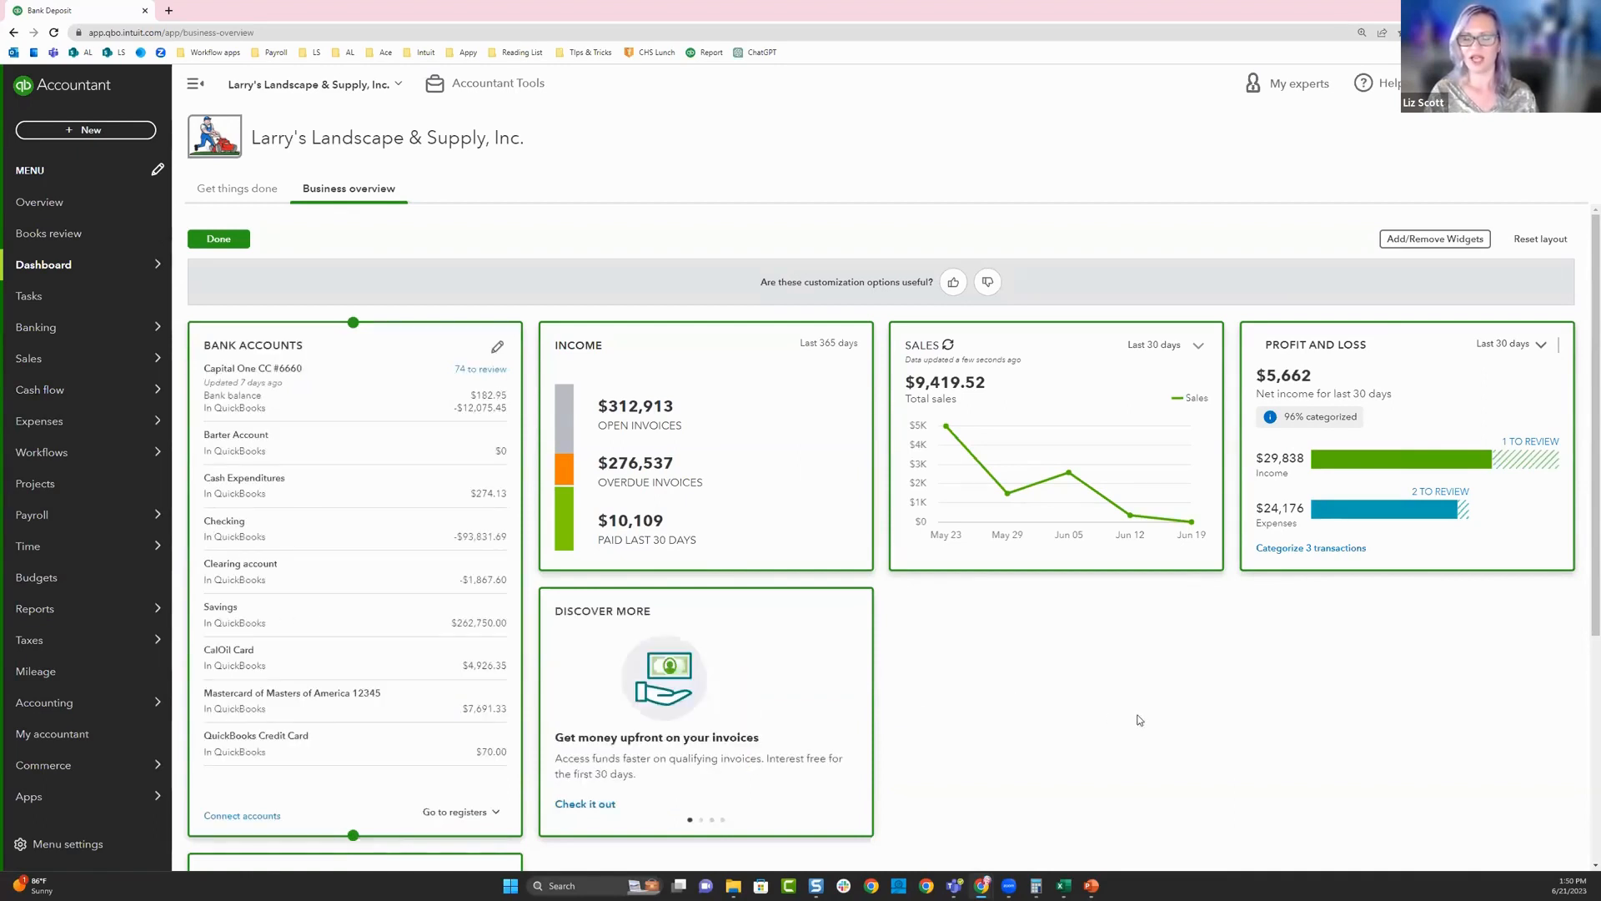
pyautogui.scroll(-2, 1140, 719)
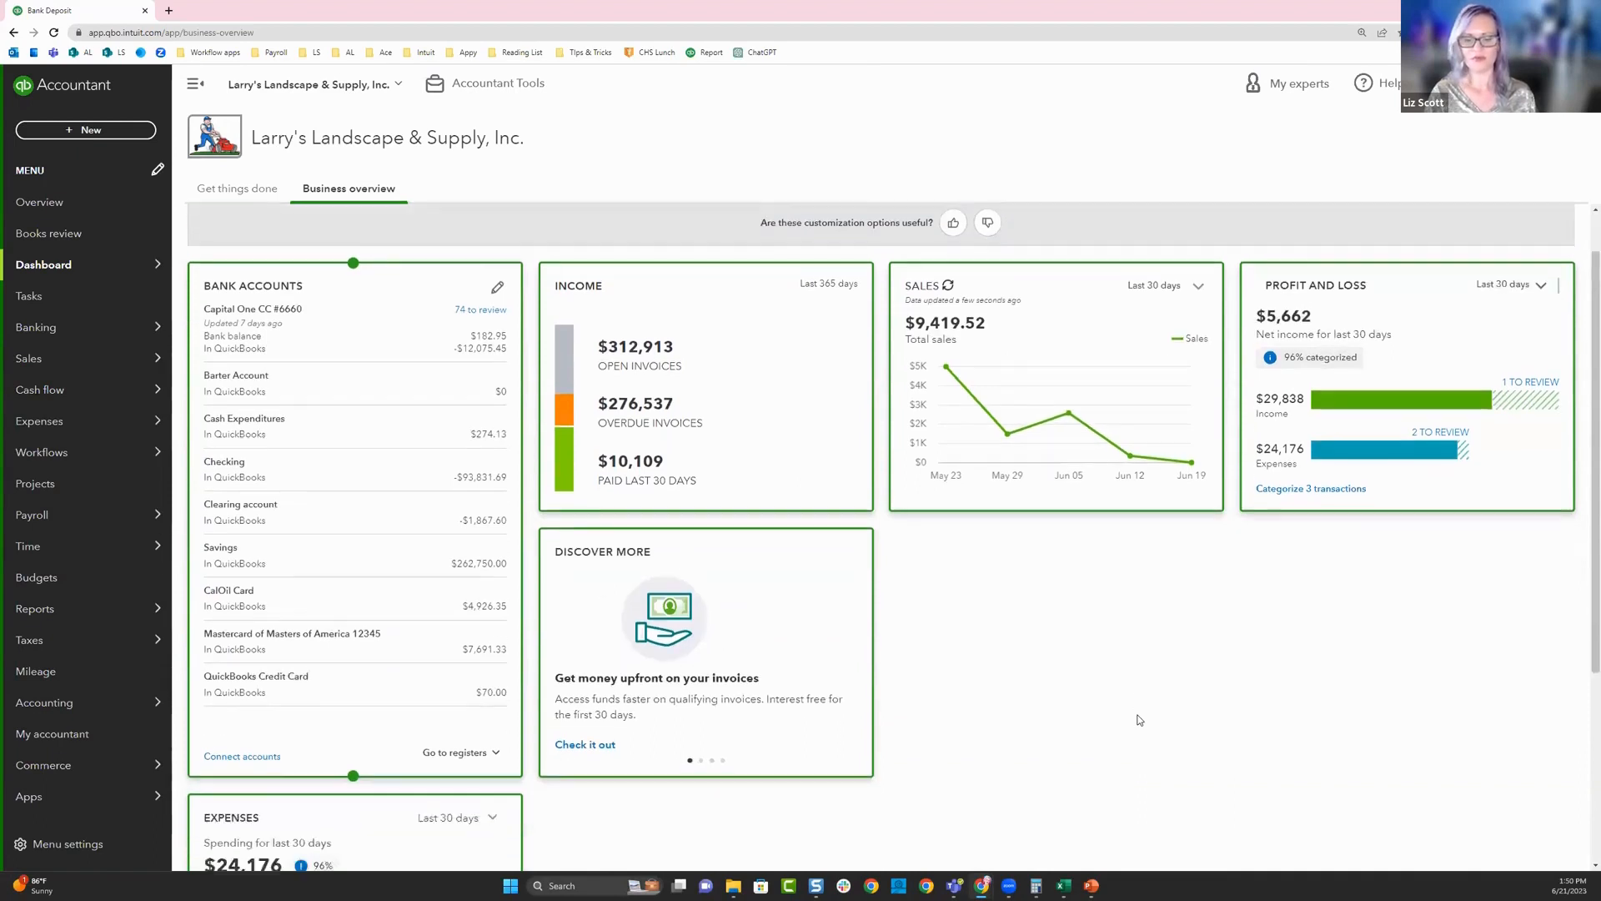
pyautogui.moveTo(407, 747); pyautogui.dragTo(1084, 515)
pyautogui.moveTo(1251, 434); pyautogui.dragTo(732, 267)
pyautogui.moveTo(712, 764); pyautogui.dragTo(1413, 248)
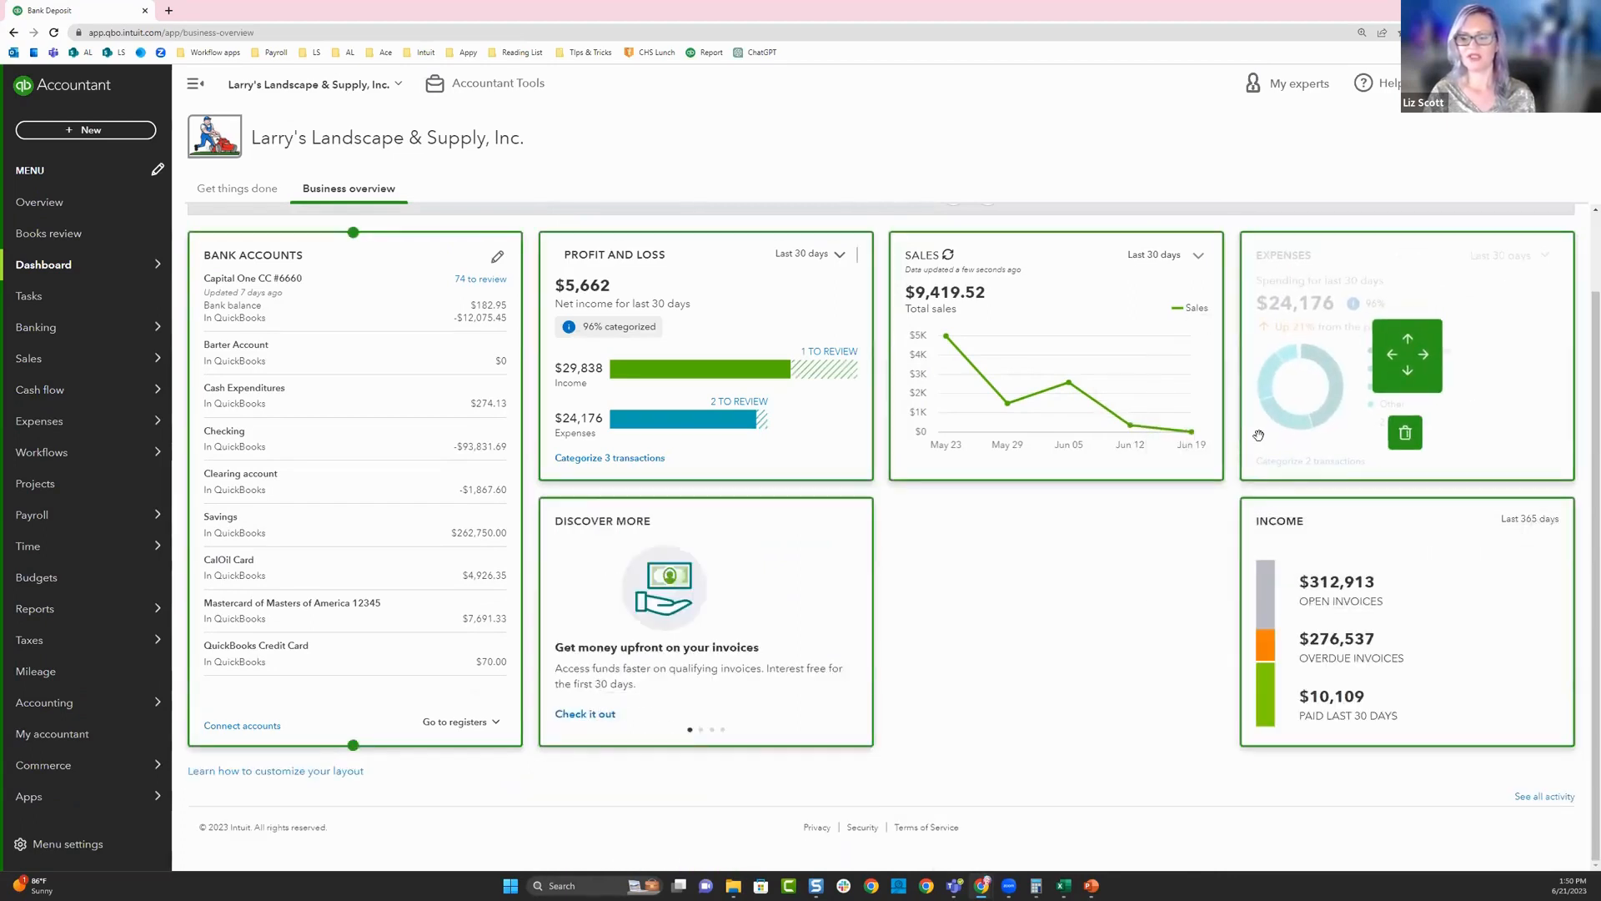
pyautogui.moveTo(1288, 522); pyautogui.dragTo(590, 501)
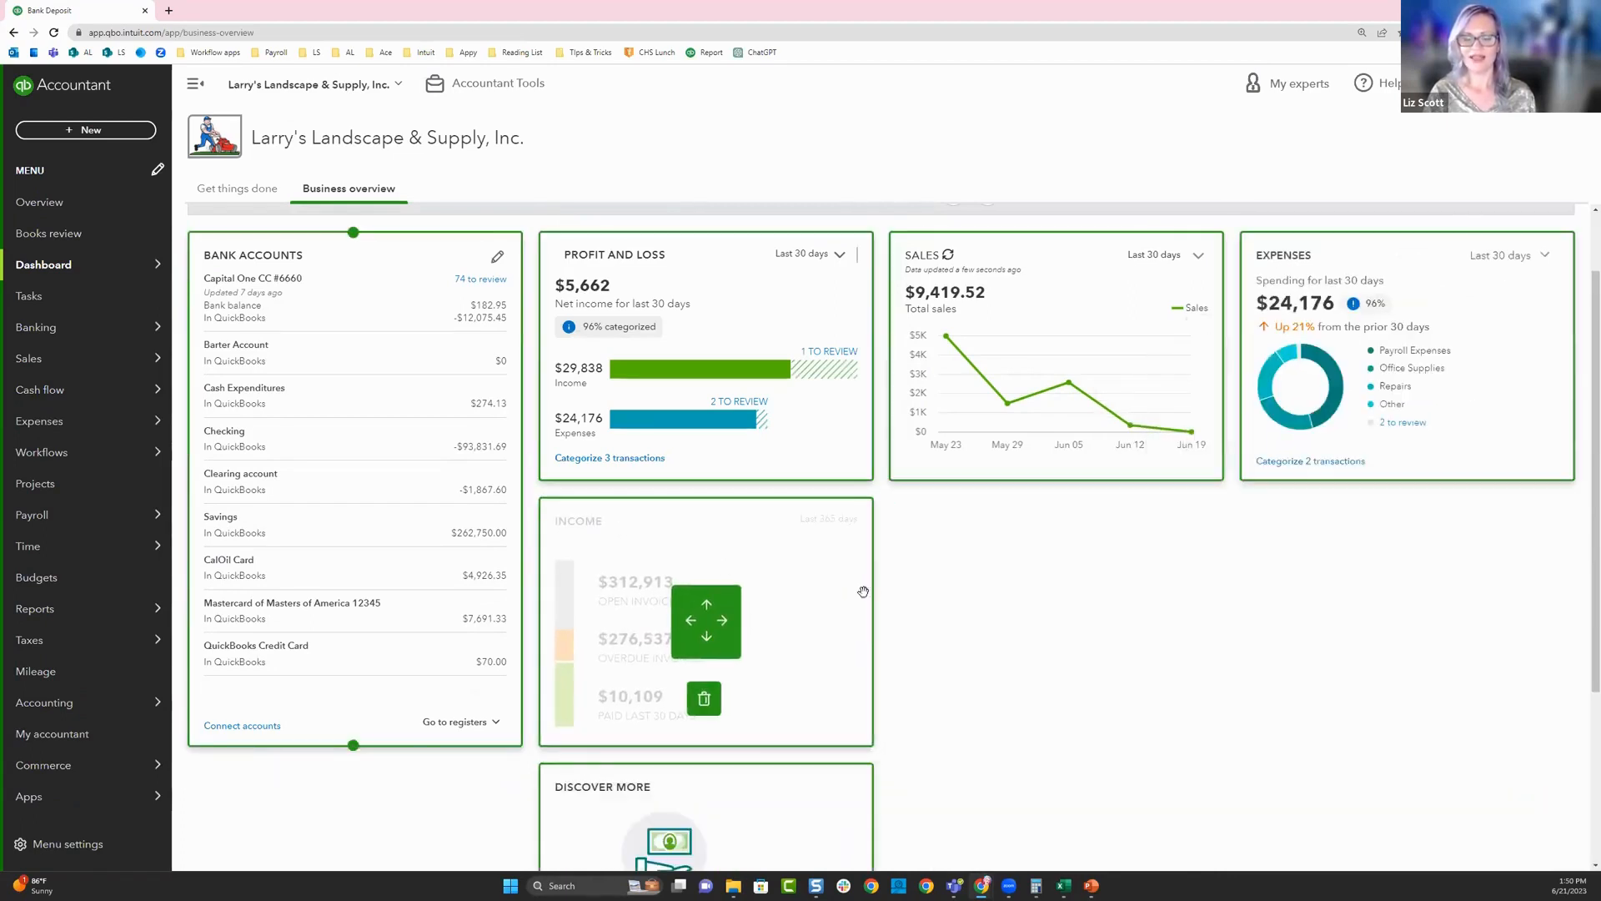
pyautogui.moveTo(738, 863); pyautogui.dragTo(1143, 533)
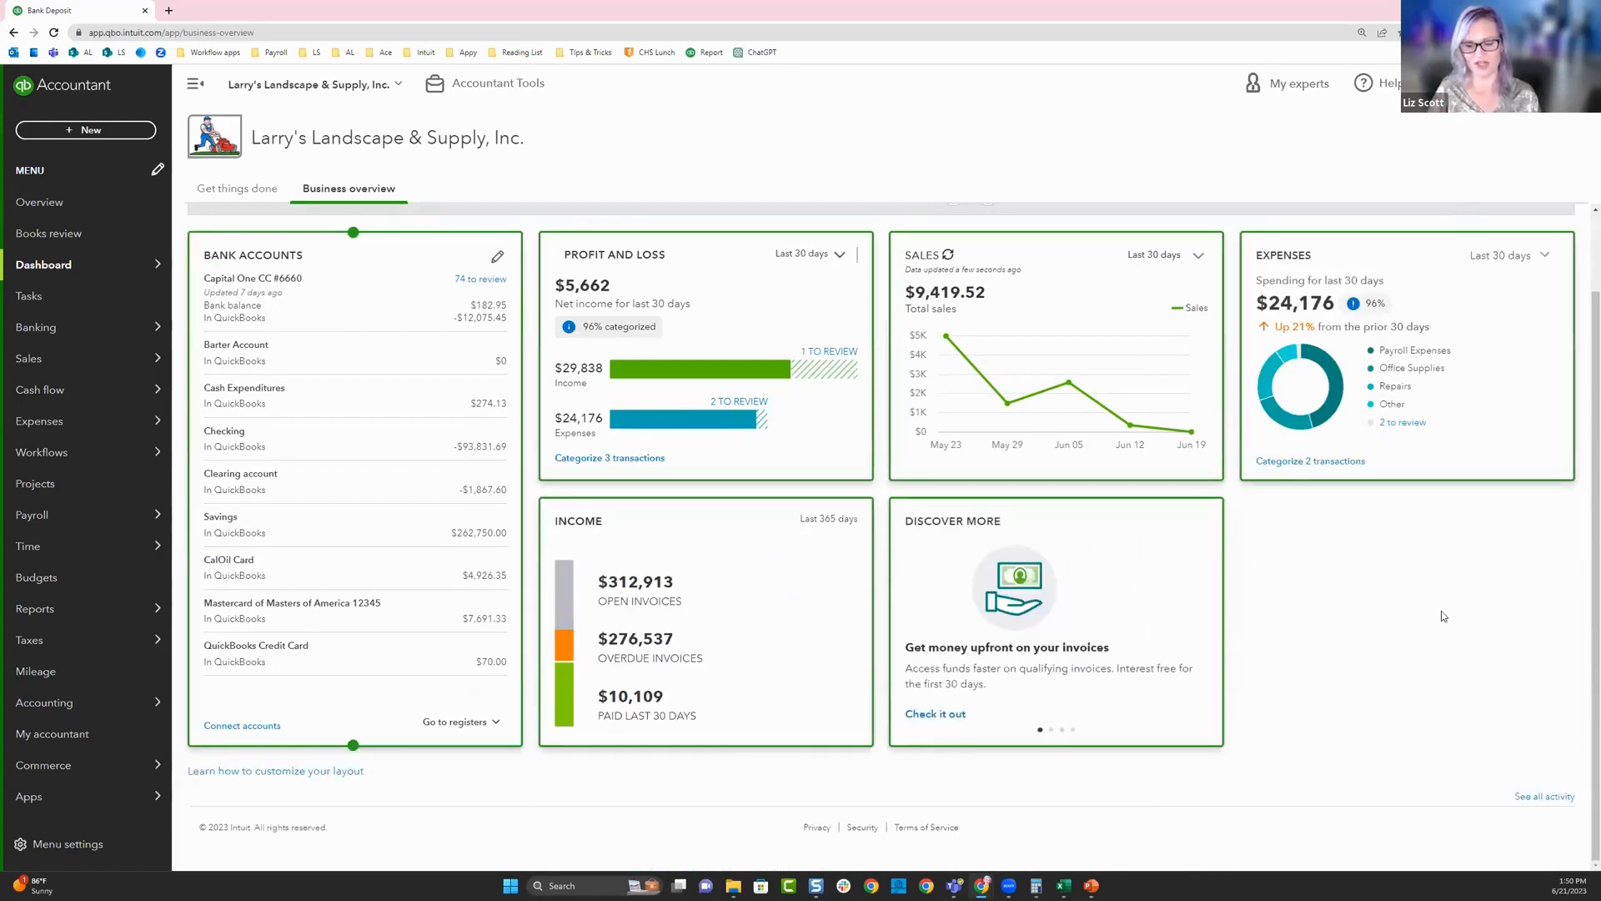
# - Remove the Discover More widget and finish customizing the dashboard
pyautogui.moveTo(974, 515)
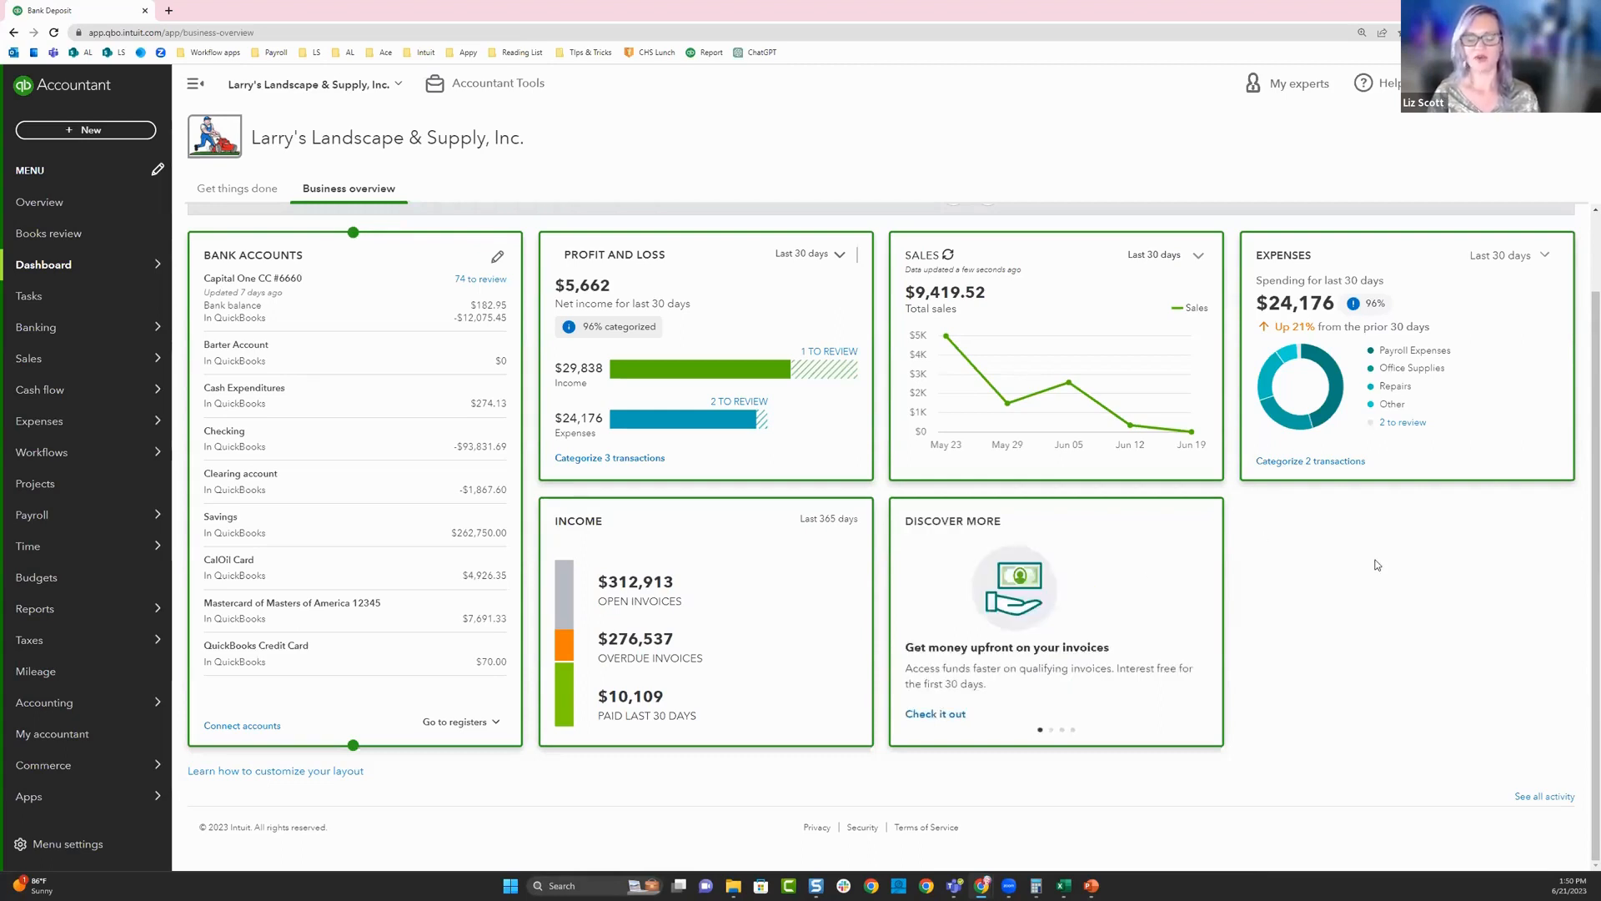
pyautogui.moveTo(1192, 601)
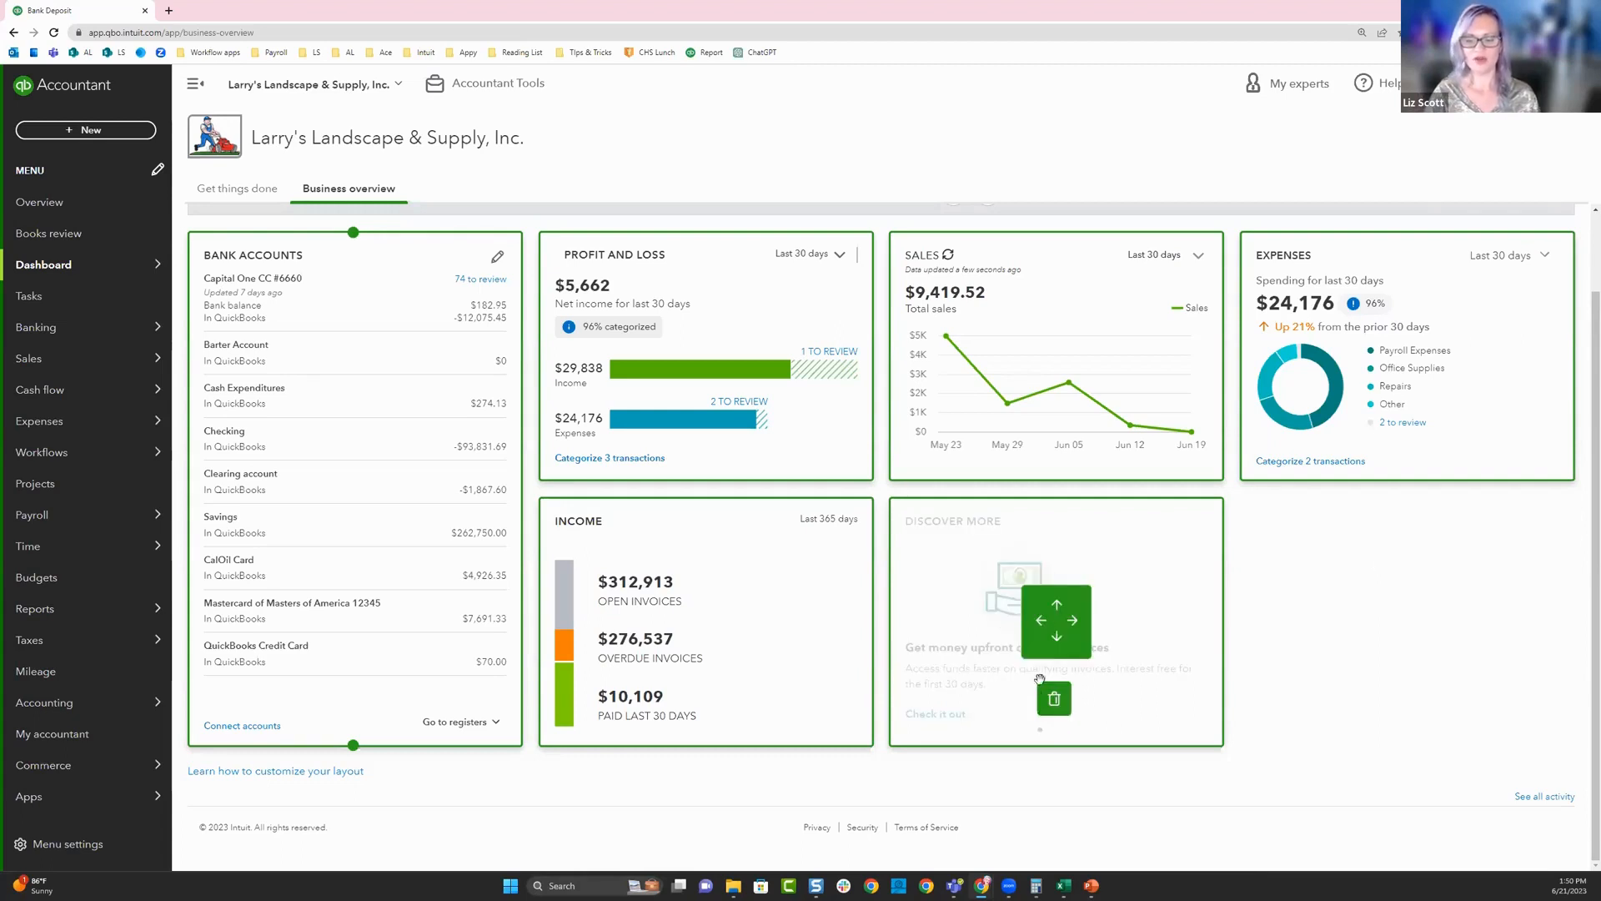
pyautogui.click(1055, 699)
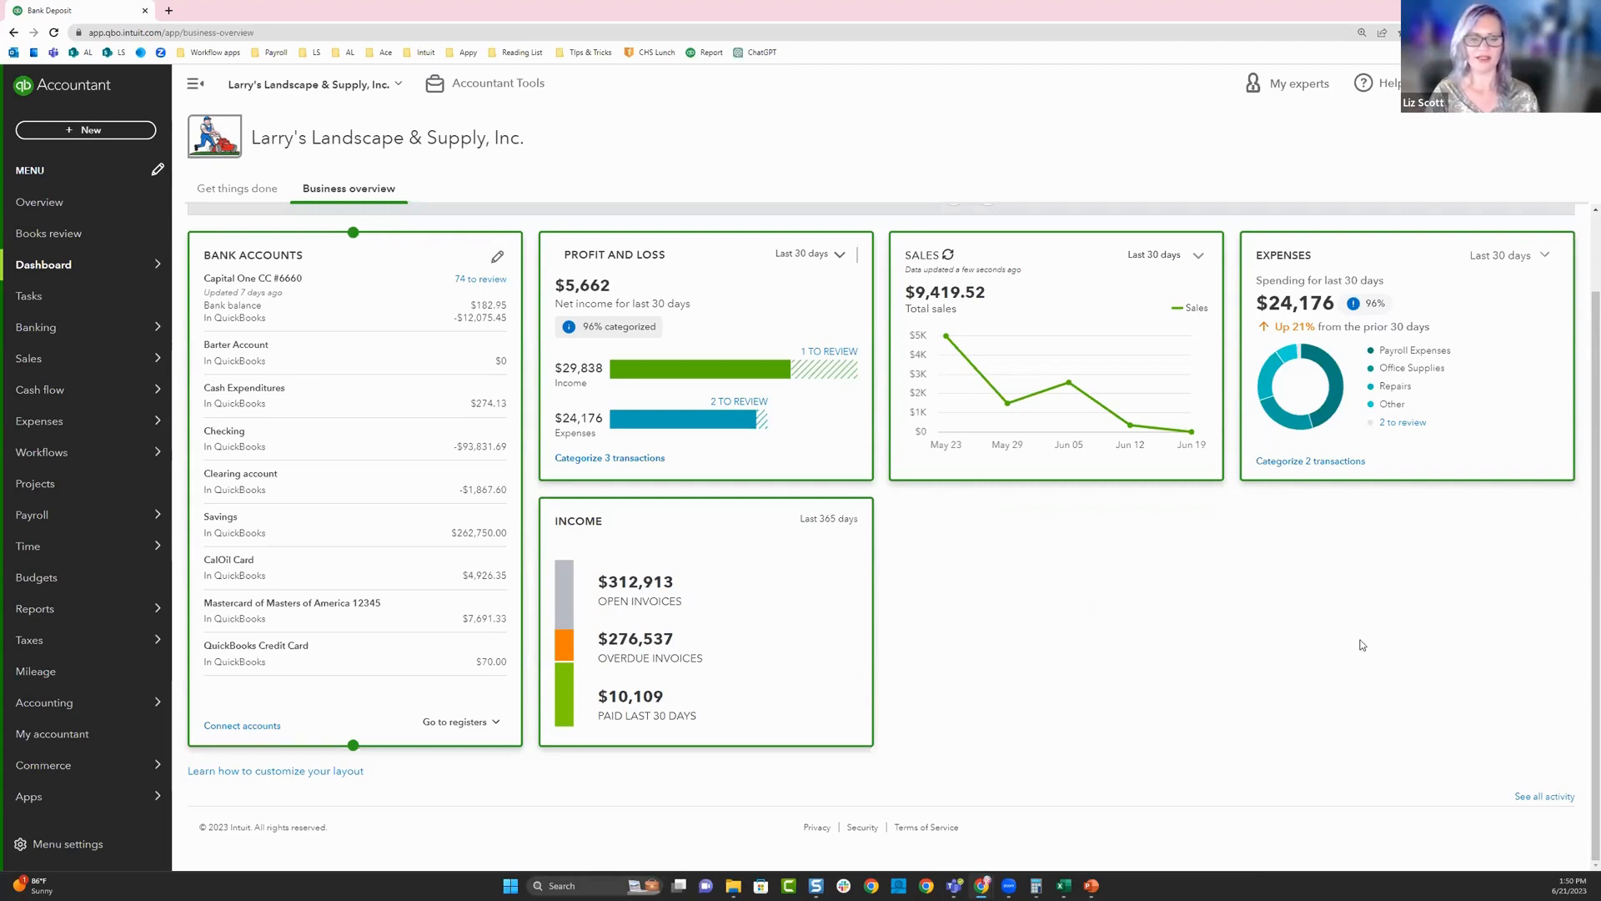
pyautogui.scroll(2, 375, 454)
pyautogui.click(218, 239)
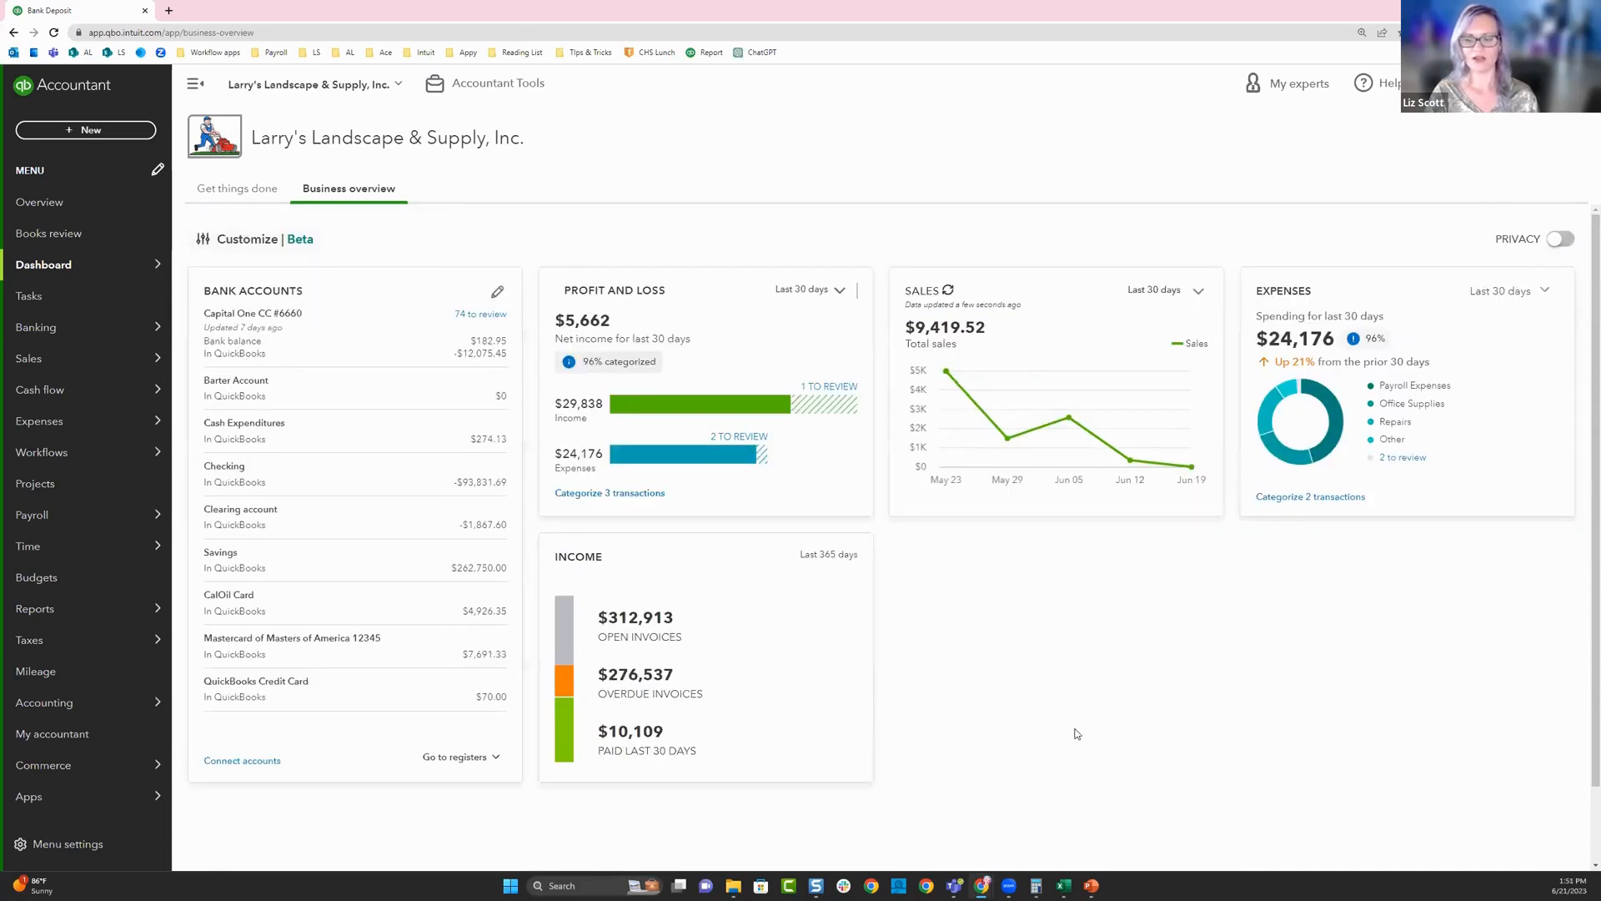